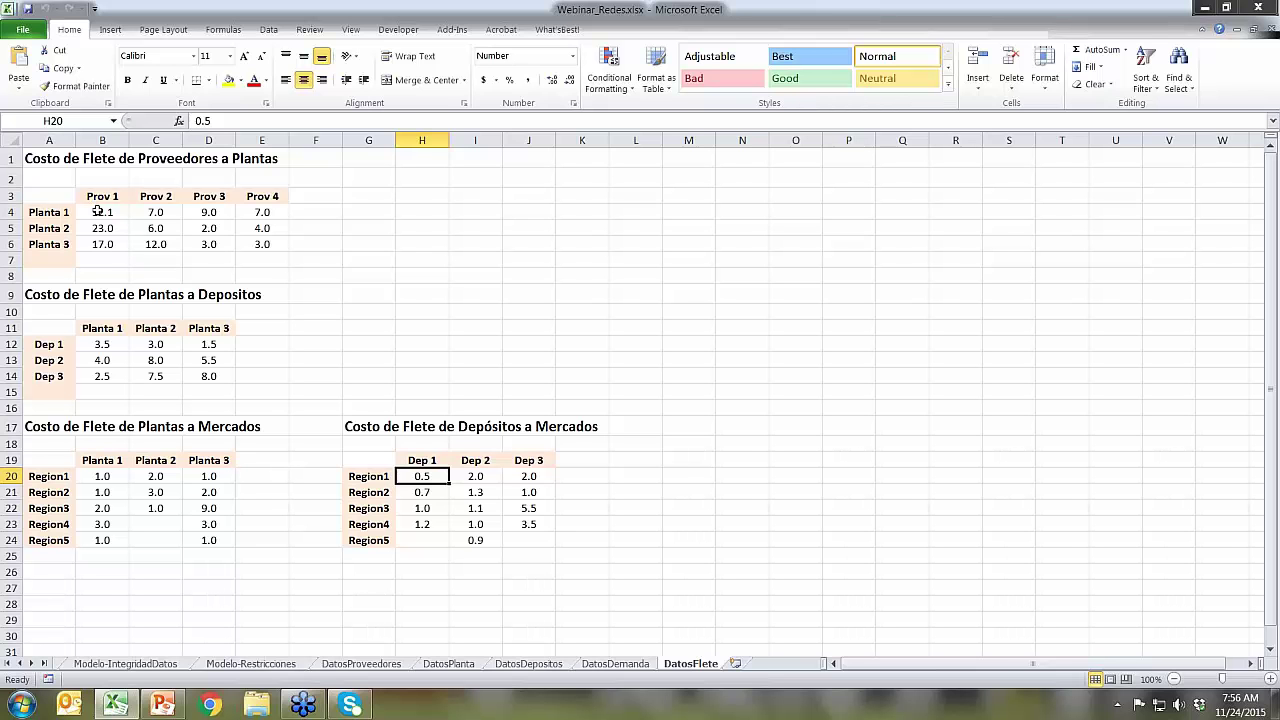
# Examine the freight cost values in the Costo de Flete de Proveedores a Plantas table
pyautogui.click(97, 210)
pyautogui.press('Right')
pyautogui.press('Right')
pyautogui.press('Right')
pyautogui.press('Down')
pyautogui.press('Down')
pyautogui.press('Left')
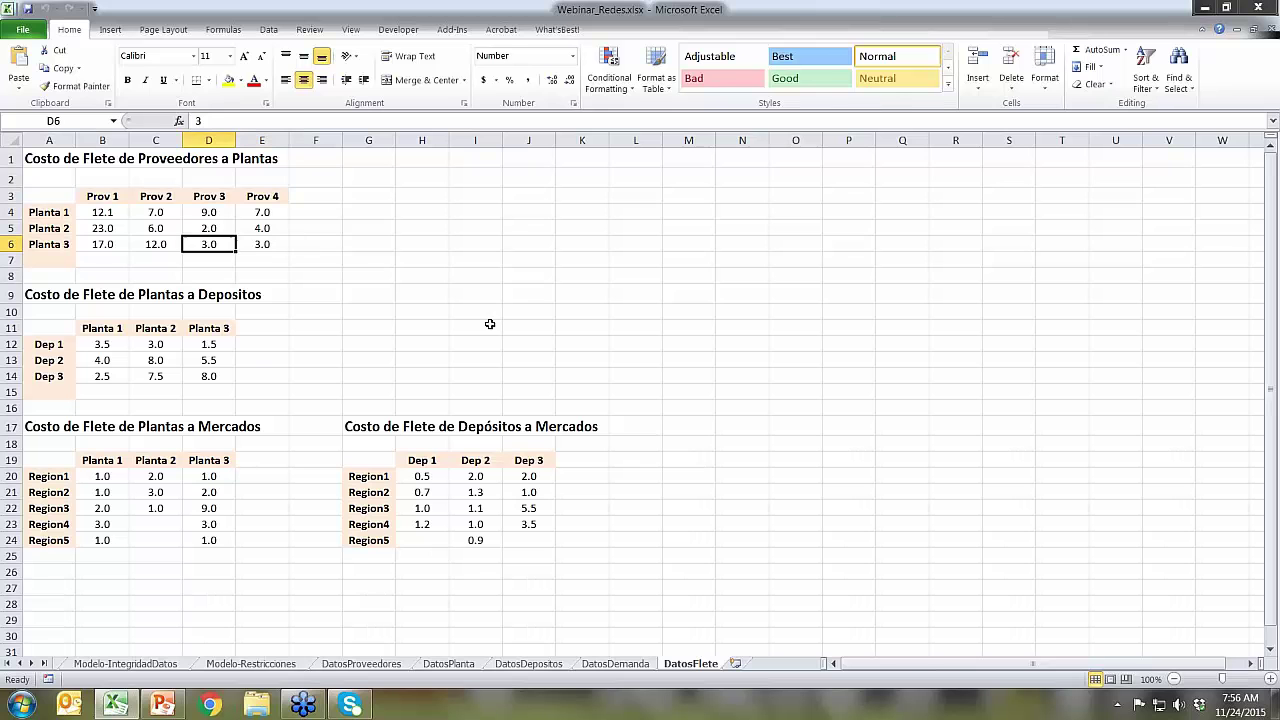
pyautogui.press('Left')
pyautogui.press('Left')
# Go through the supplier and plant headings of the Proveedores a Plantas freight table
pyautogui.press('Up')
pyautogui.press('Up')
pyautogui.press('Up')
pyautogui.press('Right')
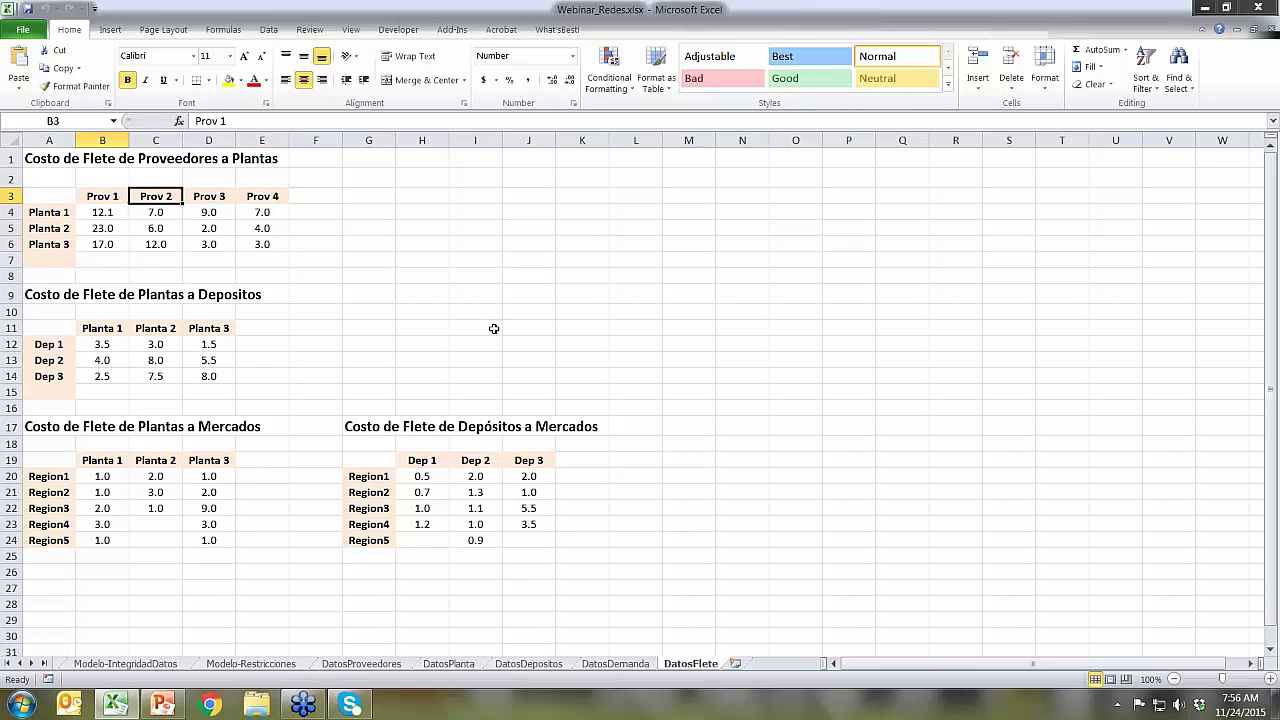
pyautogui.press('Right')
pyautogui.press('Right')
pyautogui.press('Left')
pyautogui.press('Left')
pyautogui.press('Left')
pyautogui.press('Left')
pyautogui.press('Down')
pyautogui.press('Down')
pyautogui.press('Down')
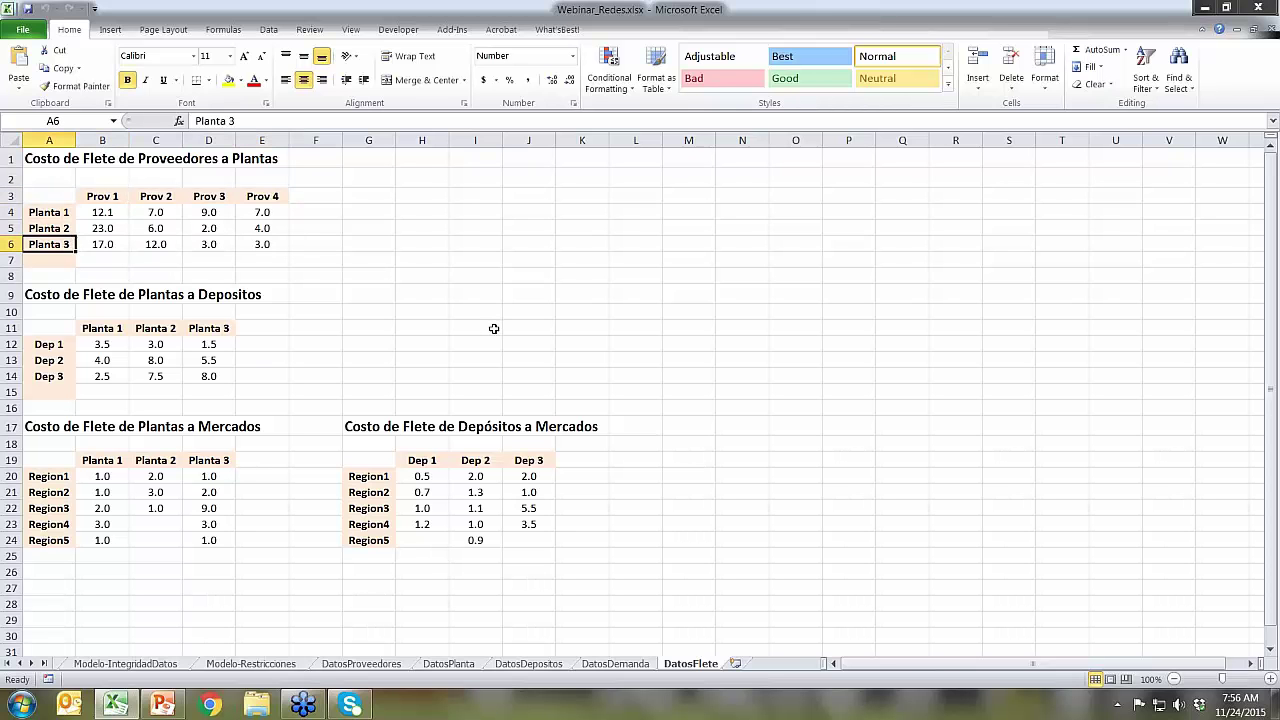
# Examine the Costo de Flete de Plantas a Depositos table, going down the Planta 1 costs to Dep 3
pyautogui.press('Down')
pyautogui.press('Down')
pyautogui.press('Down')
pyautogui.press('Down')
pyautogui.press('Down')
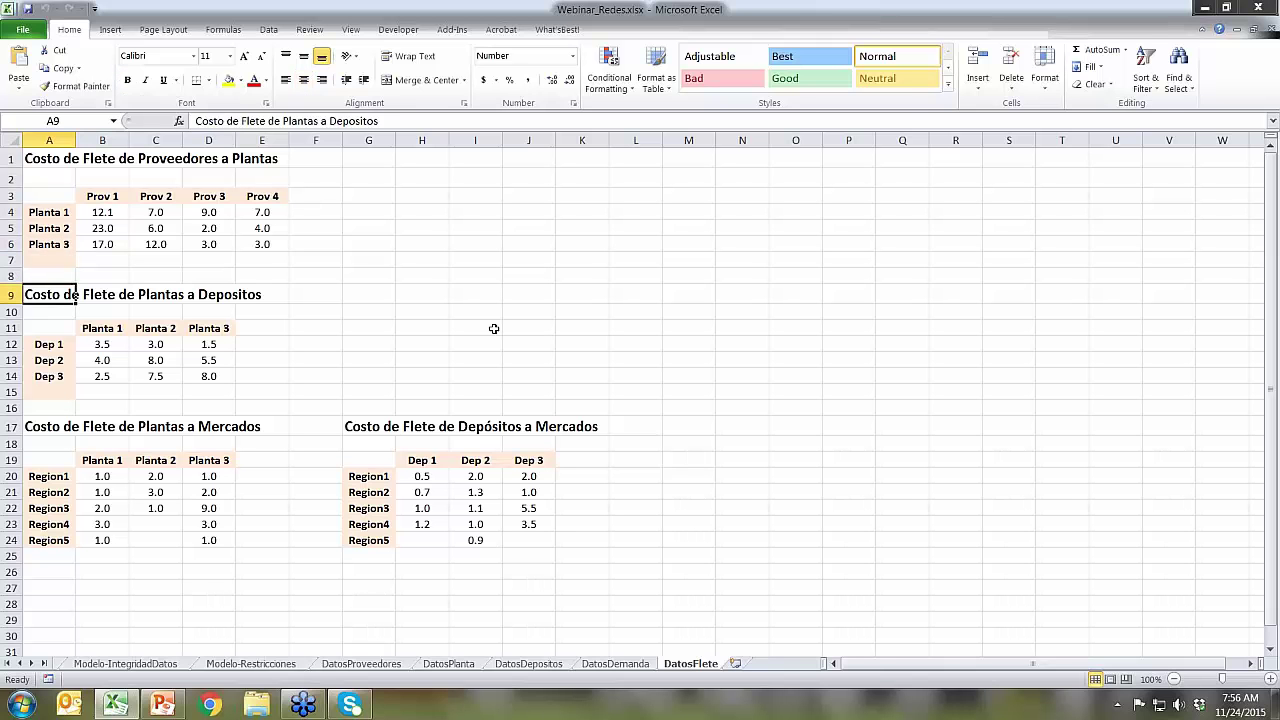
pyautogui.press('Right')
pyautogui.press('Down')
pyautogui.press('Down')
pyautogui.press('Down')
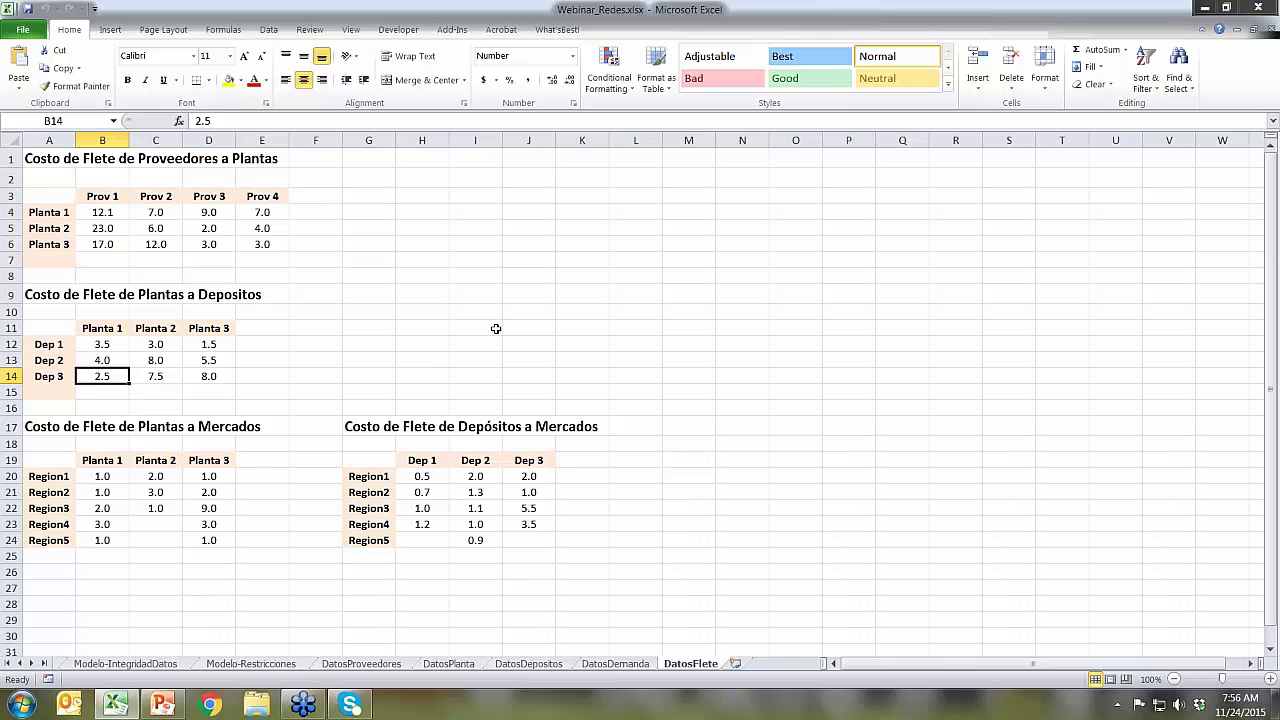
# Examine the Region1 costs of Planta 1 and Planta 2 in the Plantas a Mercados freight table
pyautogui.press('Down')
pyautogui.press('Down')
pyautogui.press('Down')
pyautogui.press('Down')
pyautogui.press('Down')
pyautogui.press('Down')
pyautogui.press('Right')
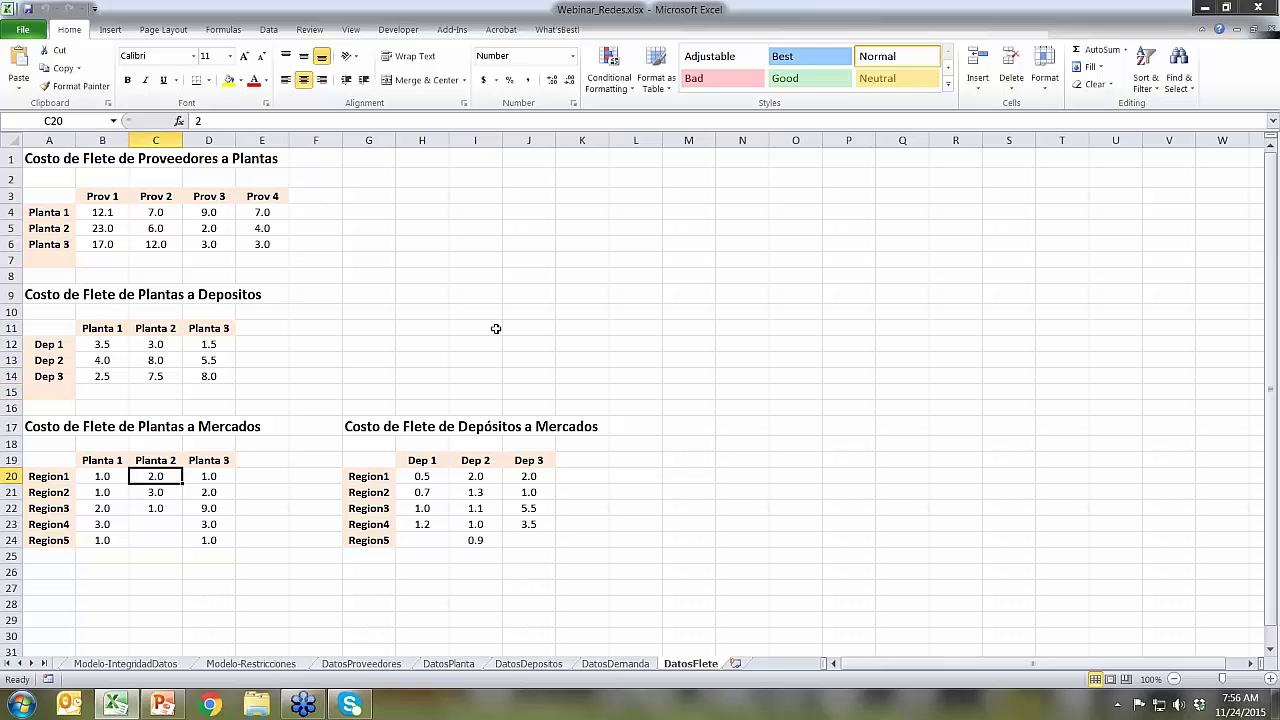
# Examine the Costo de Flete de Depósitos a Mercados table from the Region1 costs down to Region5
pyautogui.press('Right')
pyautogui.press('Right')
pyautogui.press('Right')
pyautogui.press('Right')
pyautogui.press('Right')
pyautogui.press('Right')
pyautogui.press('Right')
pyautogui.press('Left')
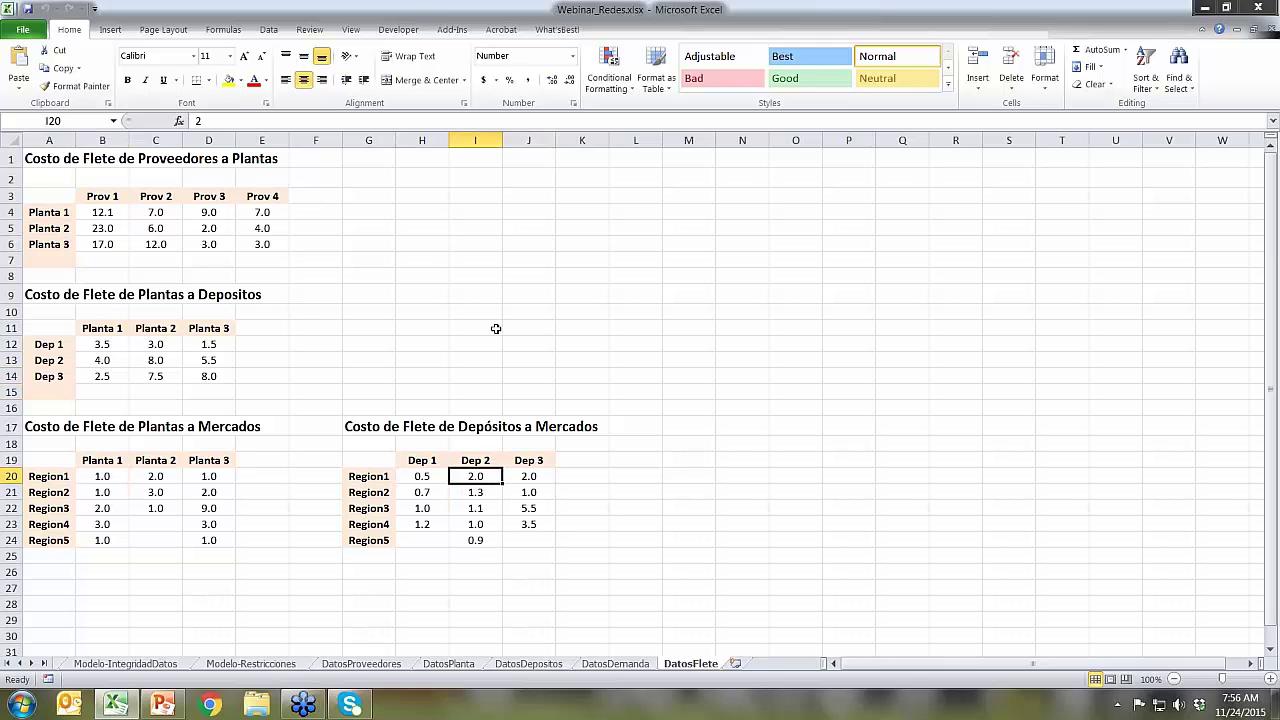
pyautogui.press('Left')
pyautogui.press('Down')
pyautogui.press('Down')
pyautogui.press('Down')
pyautogui.press('Down')
pyautogui.press('Right')
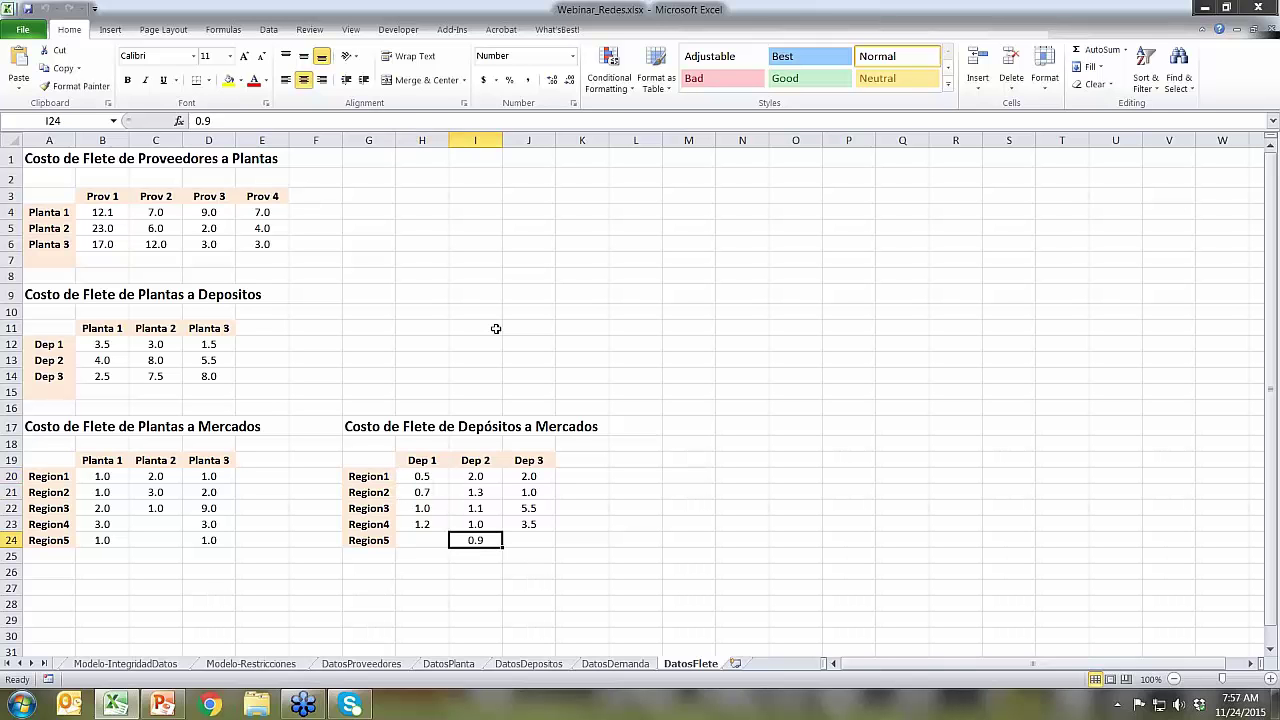
pyautogui.press('Right')
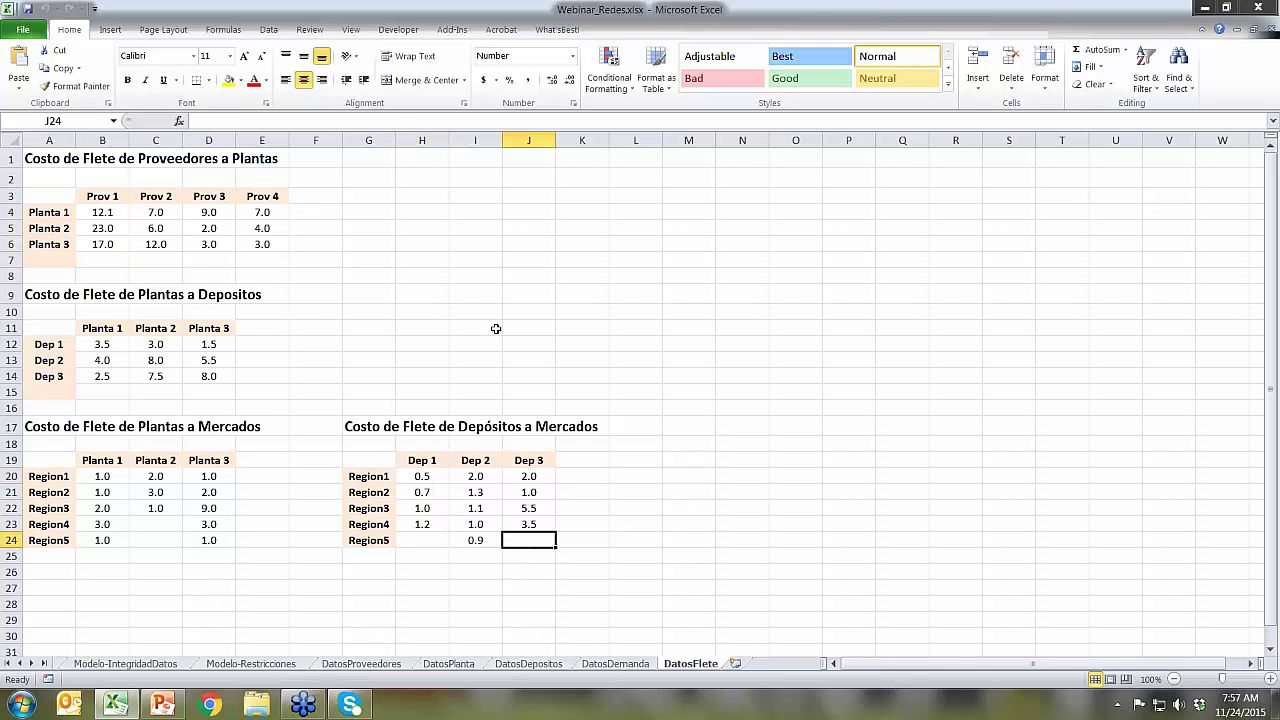
# Check the Region5 entries for Dep 1 and Dep 3 in the Depósitos a Mercados table
pyautogui.press('Left')
pyautogui.press('Left')
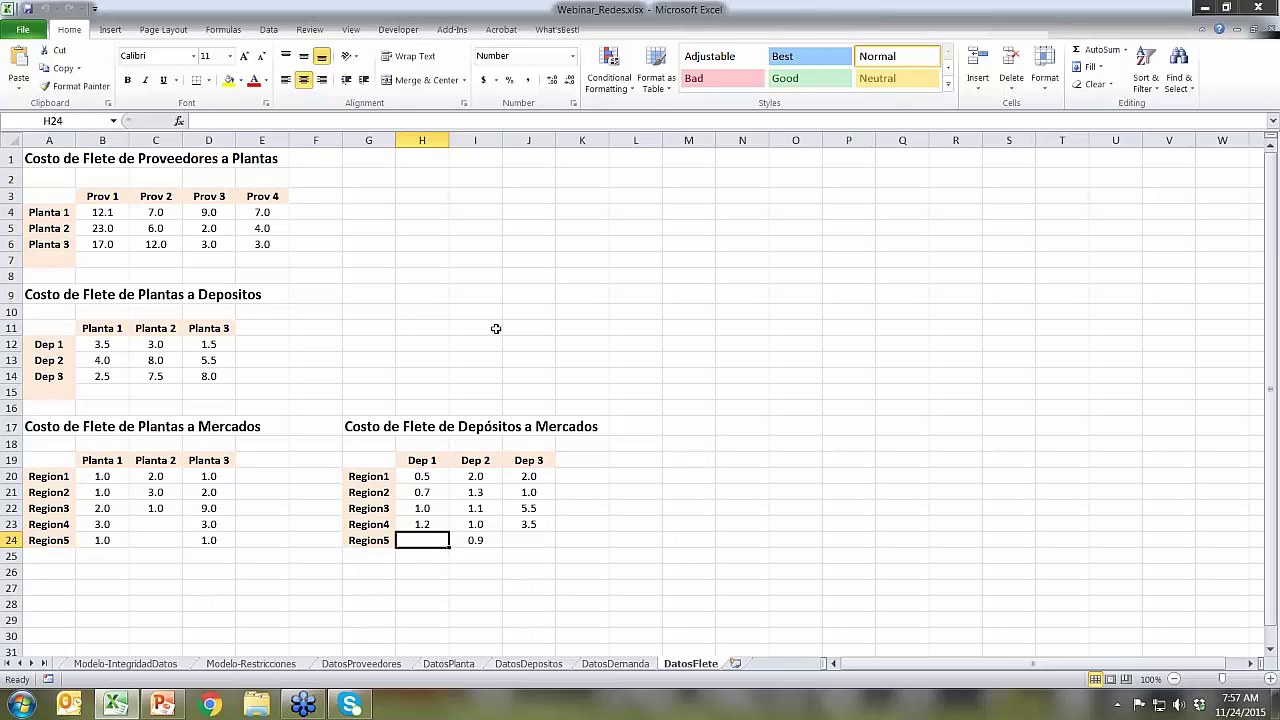
pyautogui.press('Left')
pyautogui.press('Right')
pyautogui.press('Right')
pyautogui.press('Right')
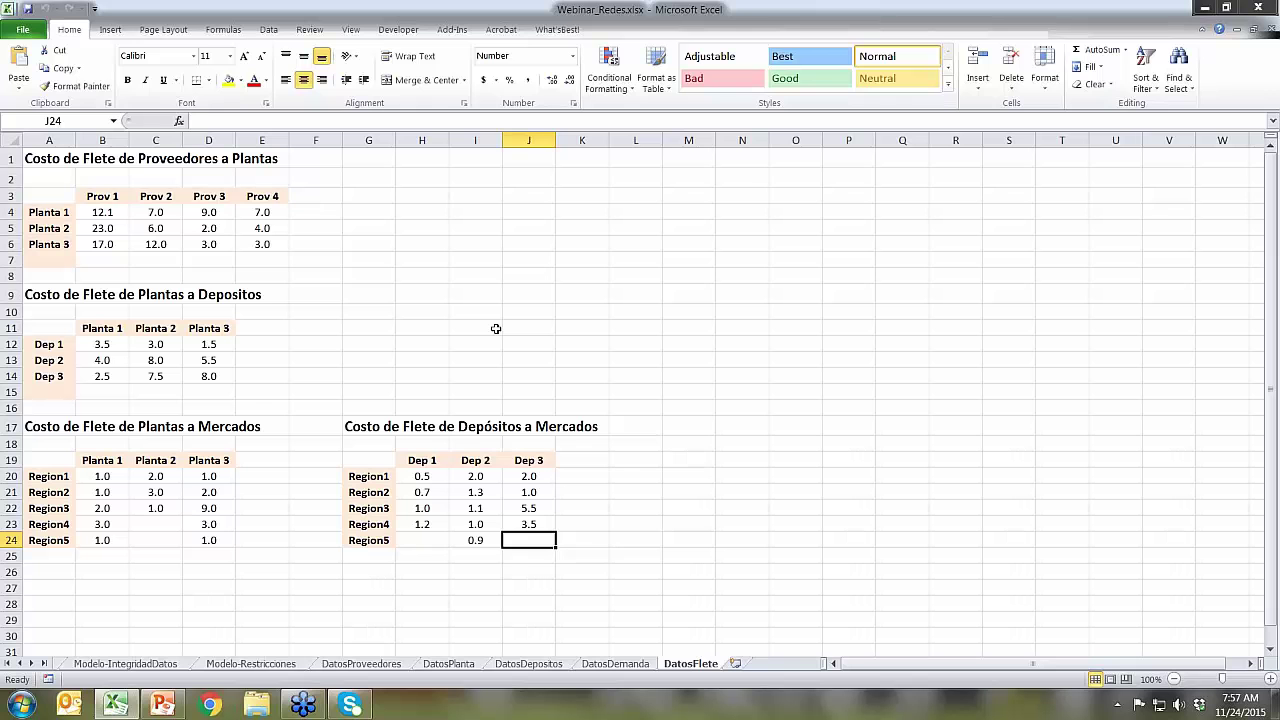
# Check the Planta 2 entries for Region4 and Region5 in the Plantas a Mercados table
pyautogui.press('Left')
pyautogui.press('Left')
pyautogui.press('Left')
pyautogui.press('Left')
pyautogui.press('Left')
pyautogui.press('Left')
pyautogui.press('Left')
pyautogui.press('Up')
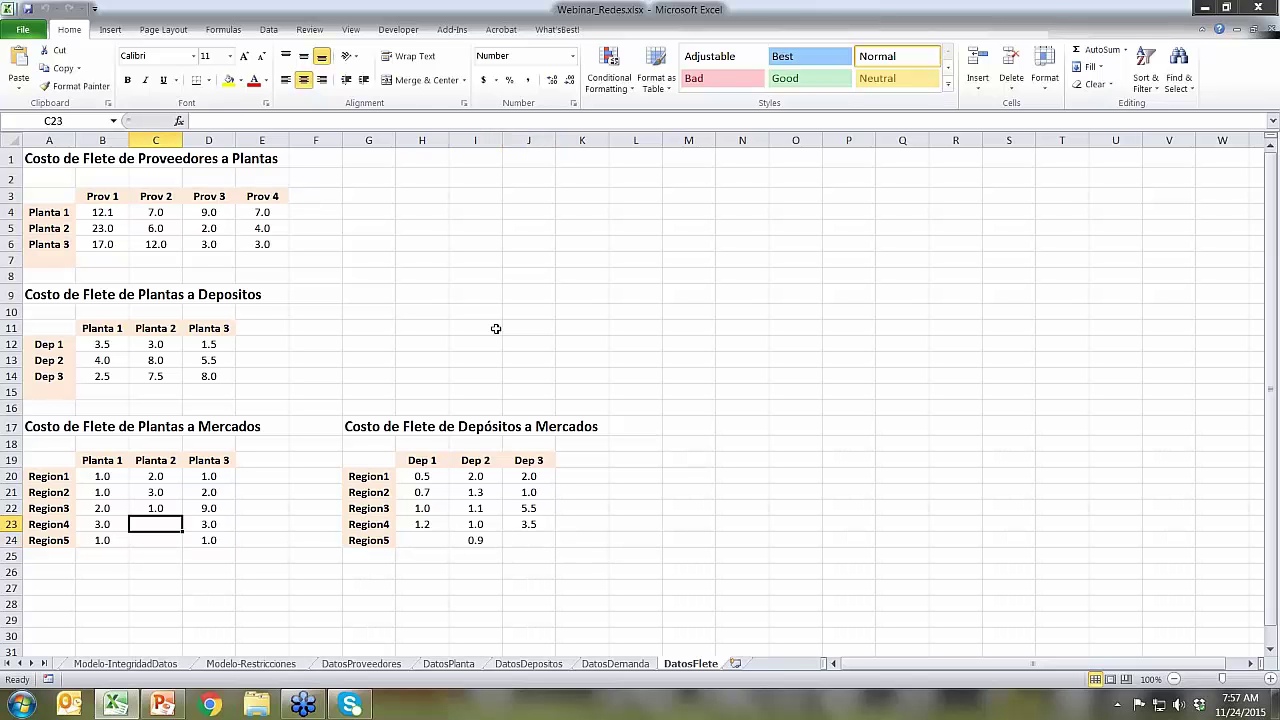
pyautogui.press('Down')
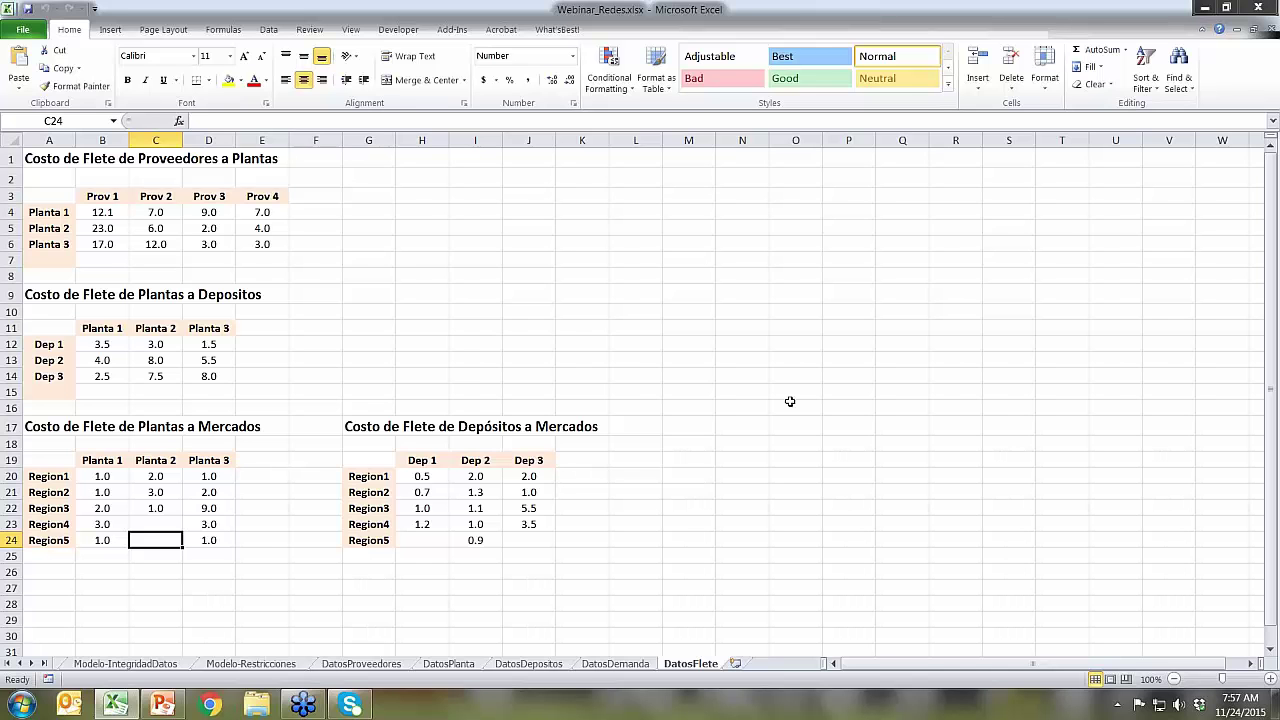
# Open the DatosDemanda sheet and look at the demand for Region1
pyautogui.click(612, 665)
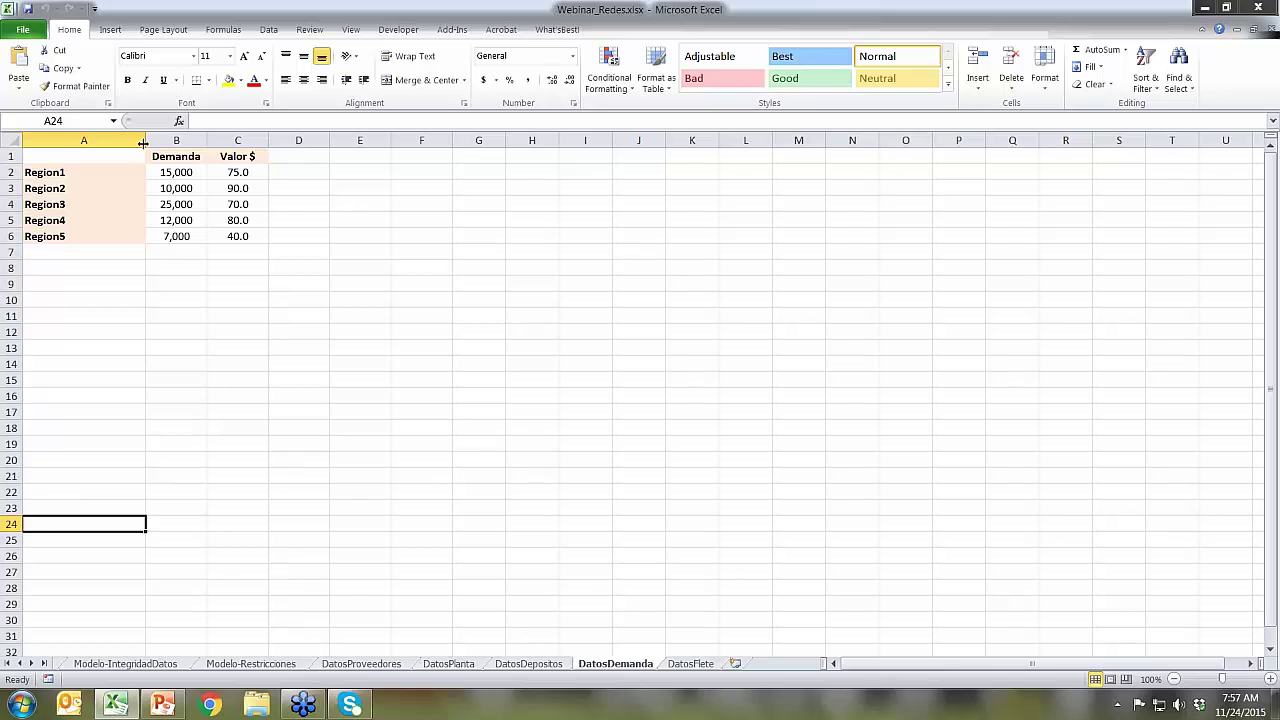
pyautogui.click(75, 174)
pyautogui.click(163, 172)
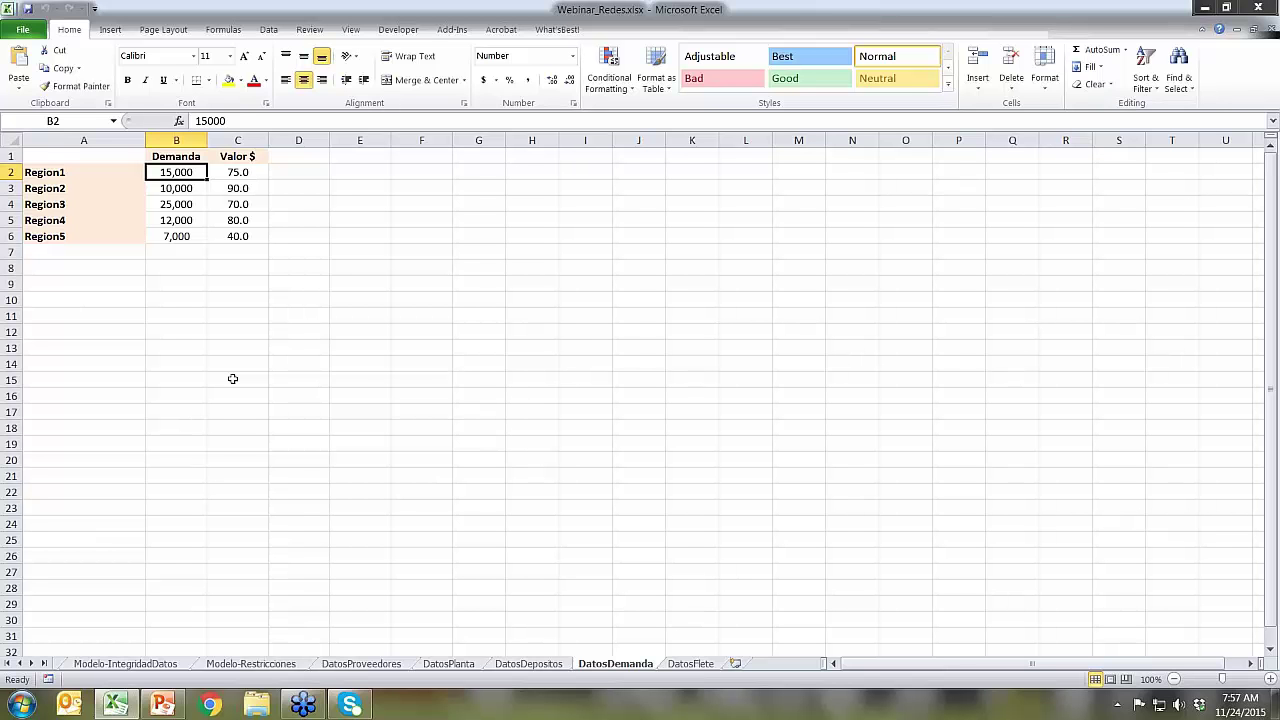
# Examine the Valor $ figures for Region1 through Region5 on the demand sheet
pyautogui.press('Right')
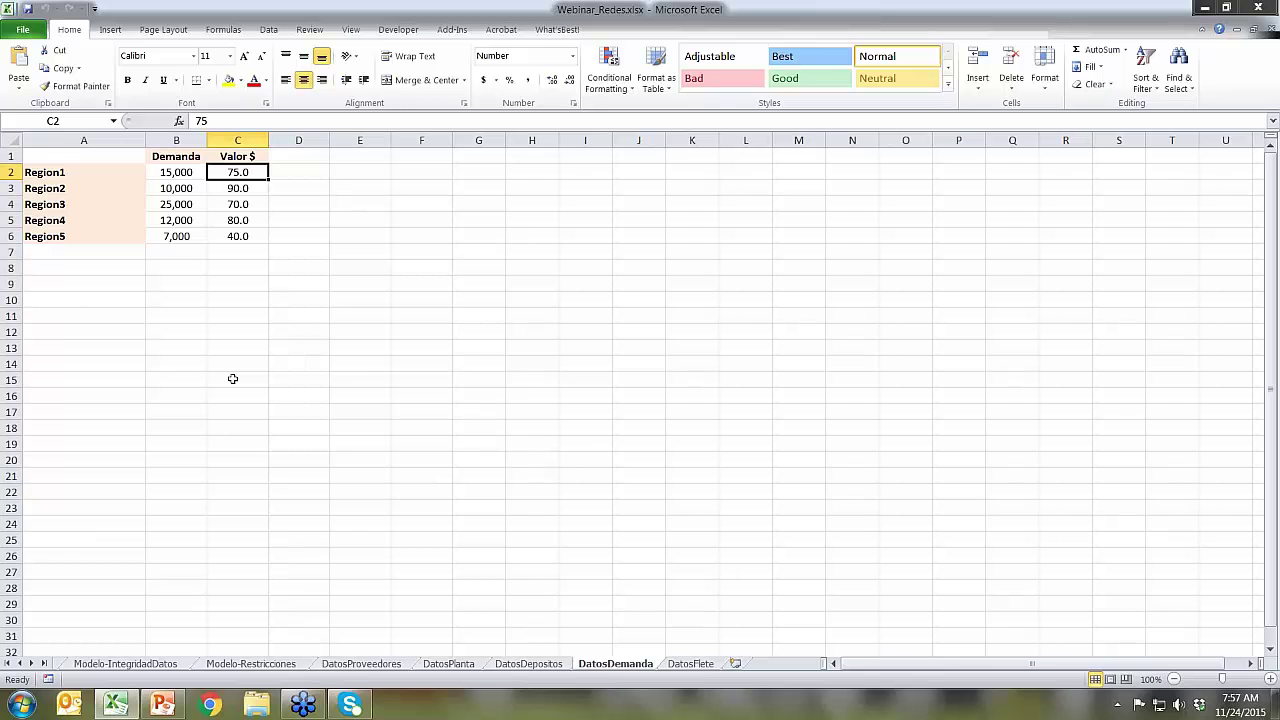
pyautogui.press('Down')
pyautogui.press('Down')
pyautogui.press('Down')
pyautogui.press('Down')
pyautogui.press('Up')
pyautogui.press('Up')
pyautogui.press('Up')
pyautogui.press('Up')
pyautogui.press('Down')
pyautogui.press('Down')
pyautogui.press('Down')
pyautogui.press('Down')
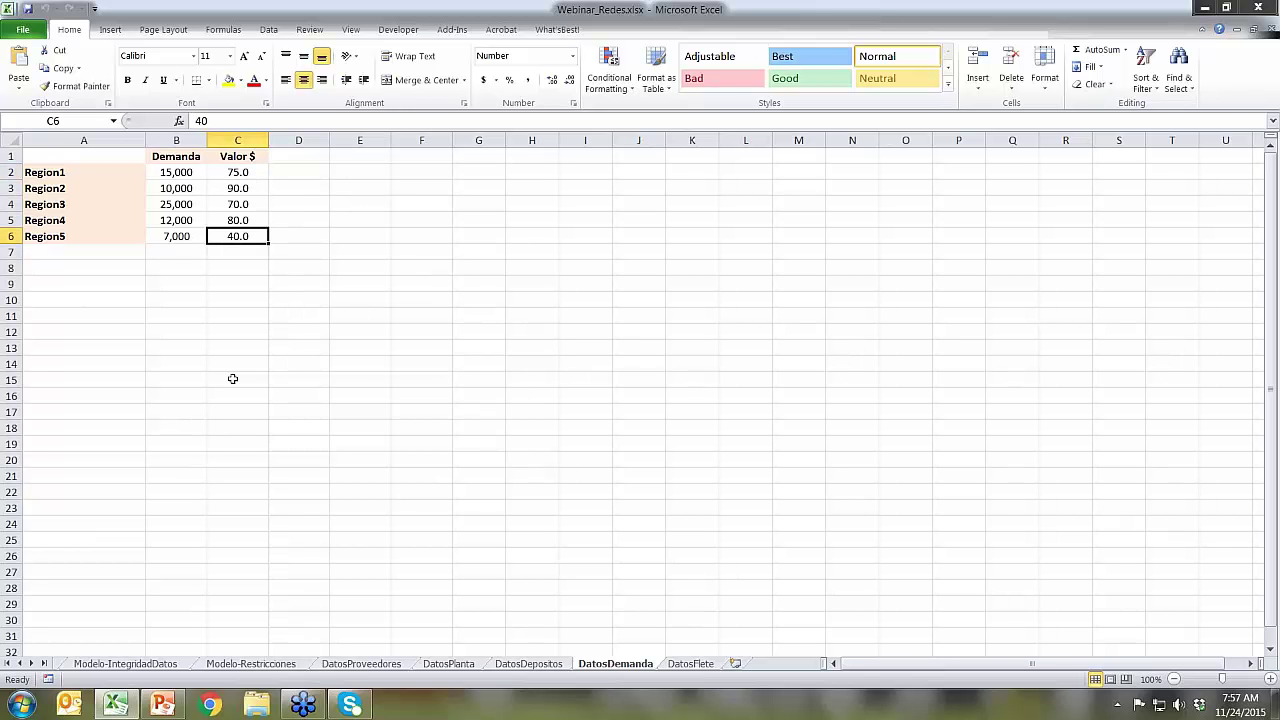
pyautogui.press('Up')
pyautogui.press('Up')
pyautogui.press('Up')
pyautogui.press('Up')
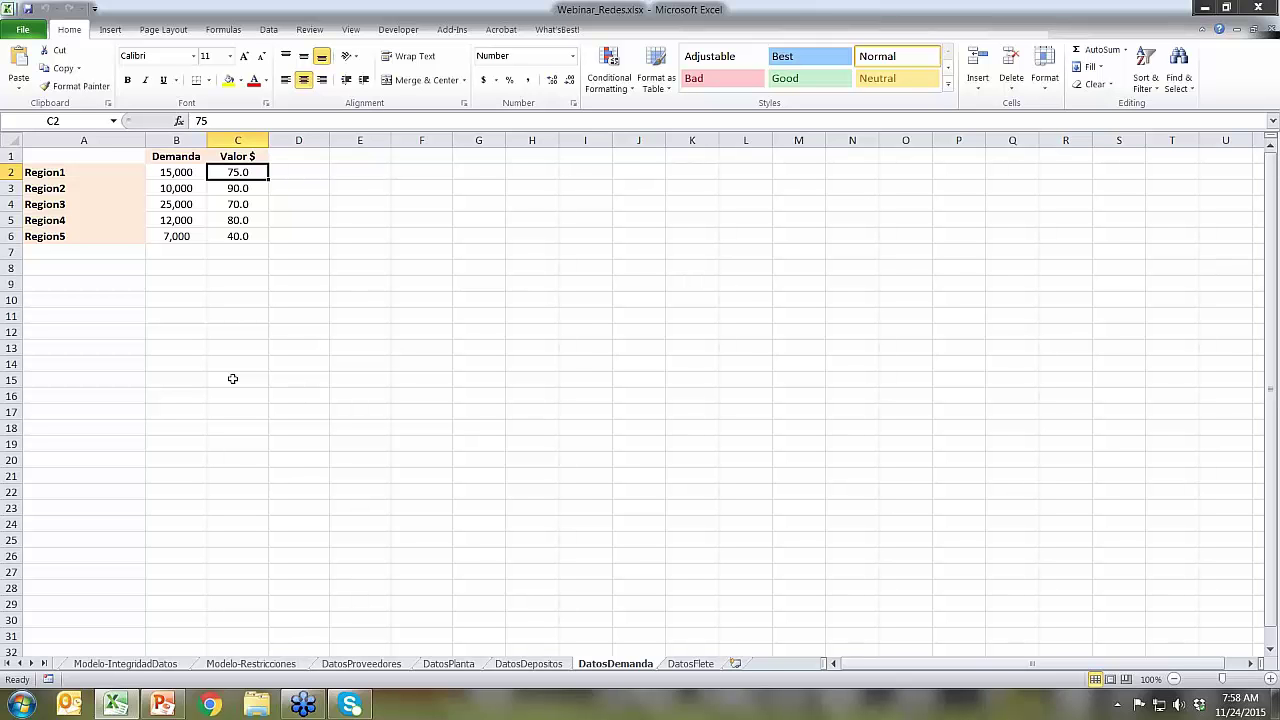
# Open the DatosDepositos sheet and review the Costo Fijo, Costo Manejo and Flujo Max rows
pyautogui.click(529, 664)
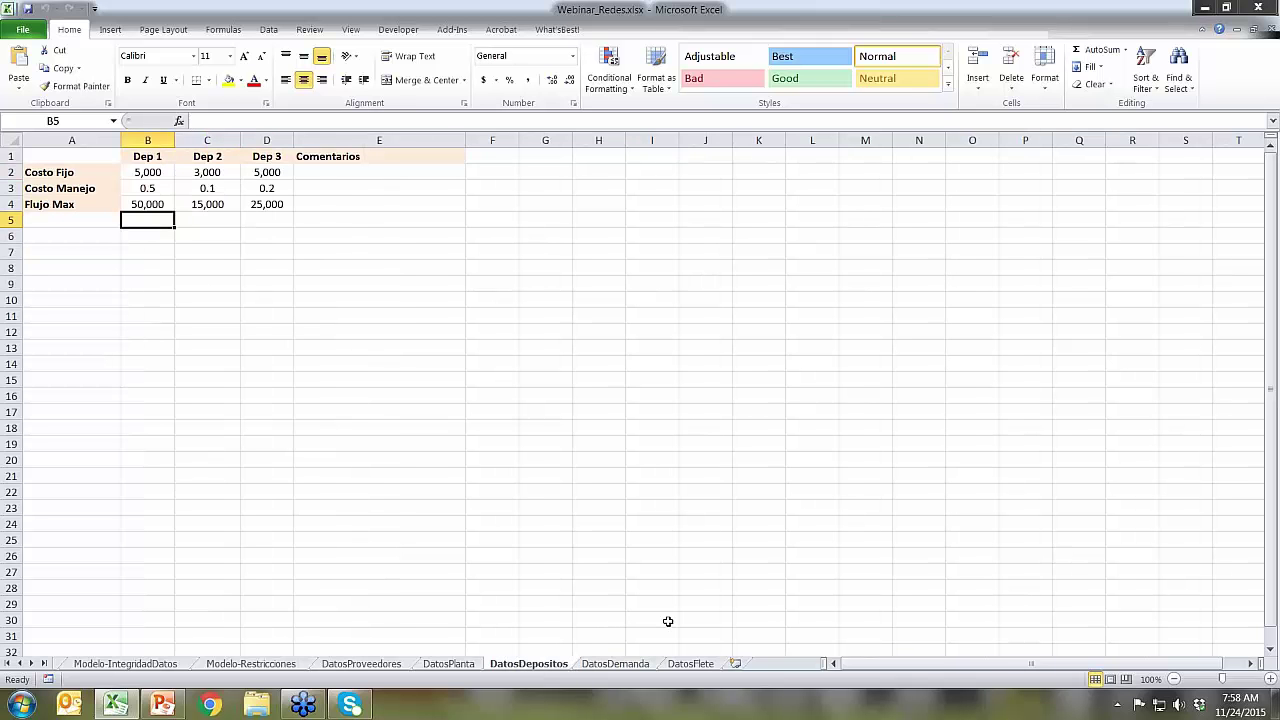
pyautogui.click(128, 175)
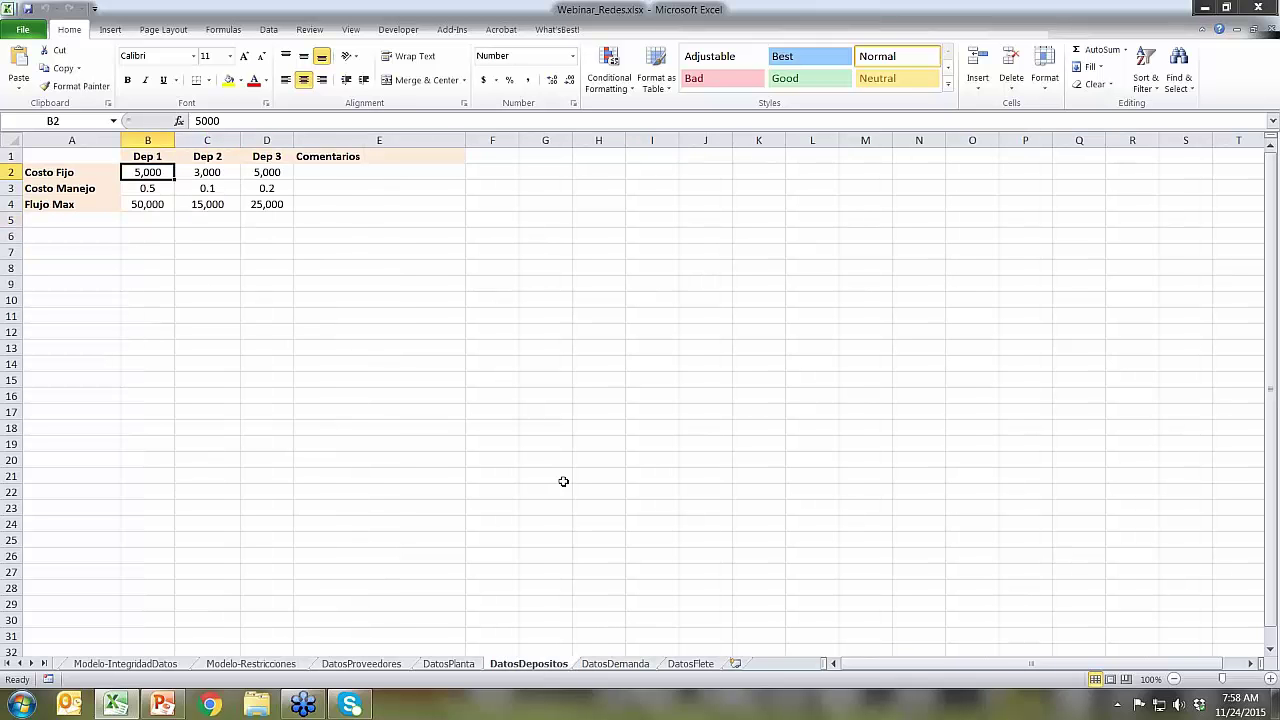
pyautogui.press('Left')
pyautogui.press('Down')
pyautogui.press('Down')
pyautogui.press('Up')
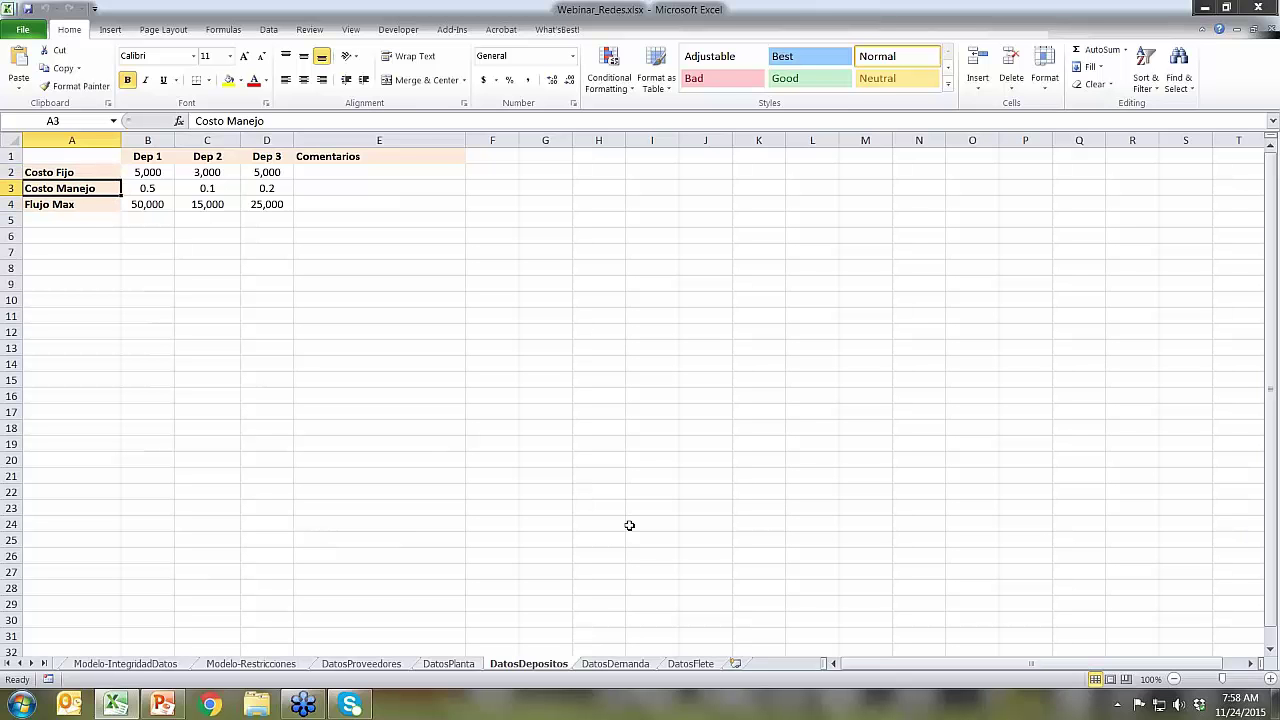
pyautogui.press('Up')
pyautogui.press('Down')
pyautogui.press('Down')
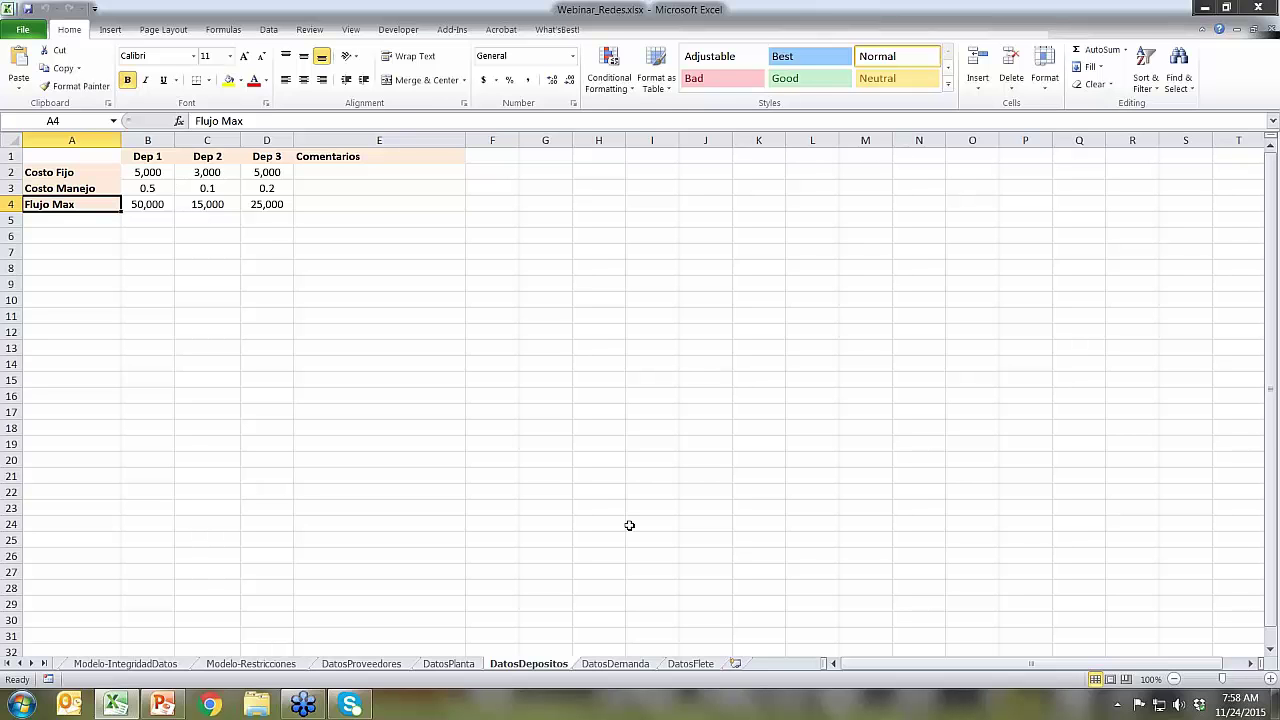
# Compare the Costo Fijo and Costo Manejo values of Dep 1
pyautogui.press('Up')
pyautogui.press('Up')
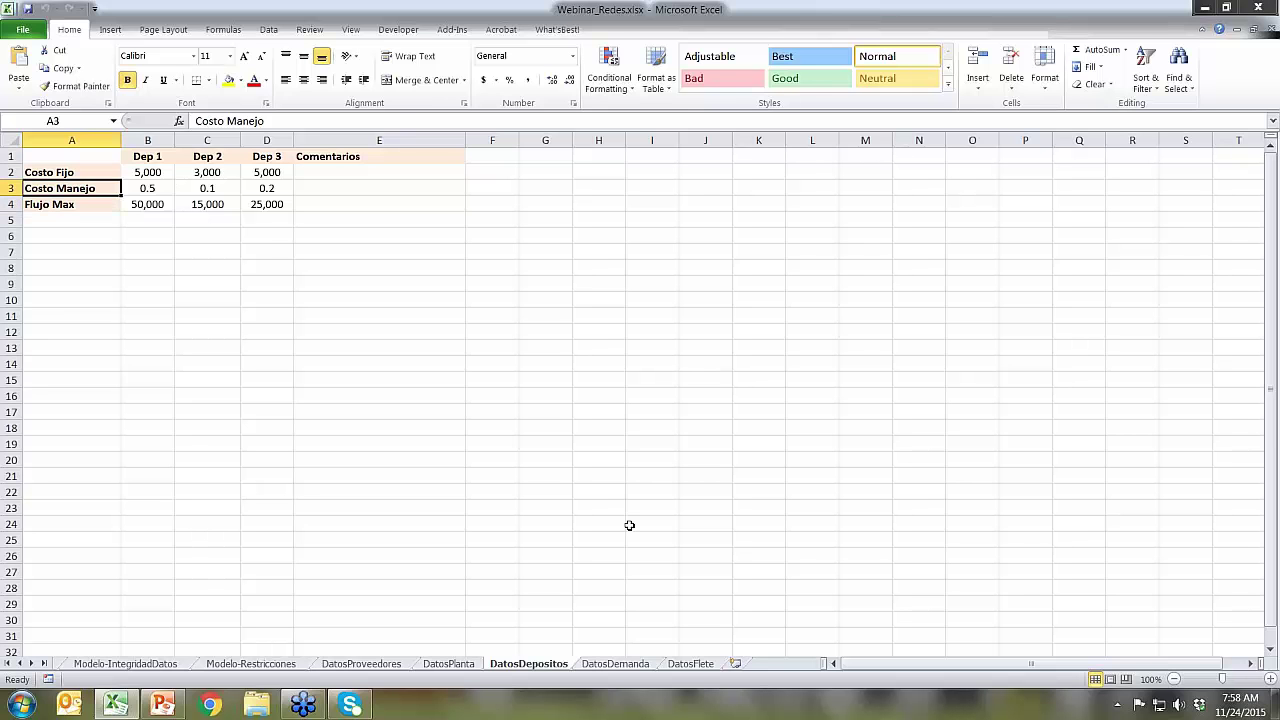
pyautogui.press('Right')
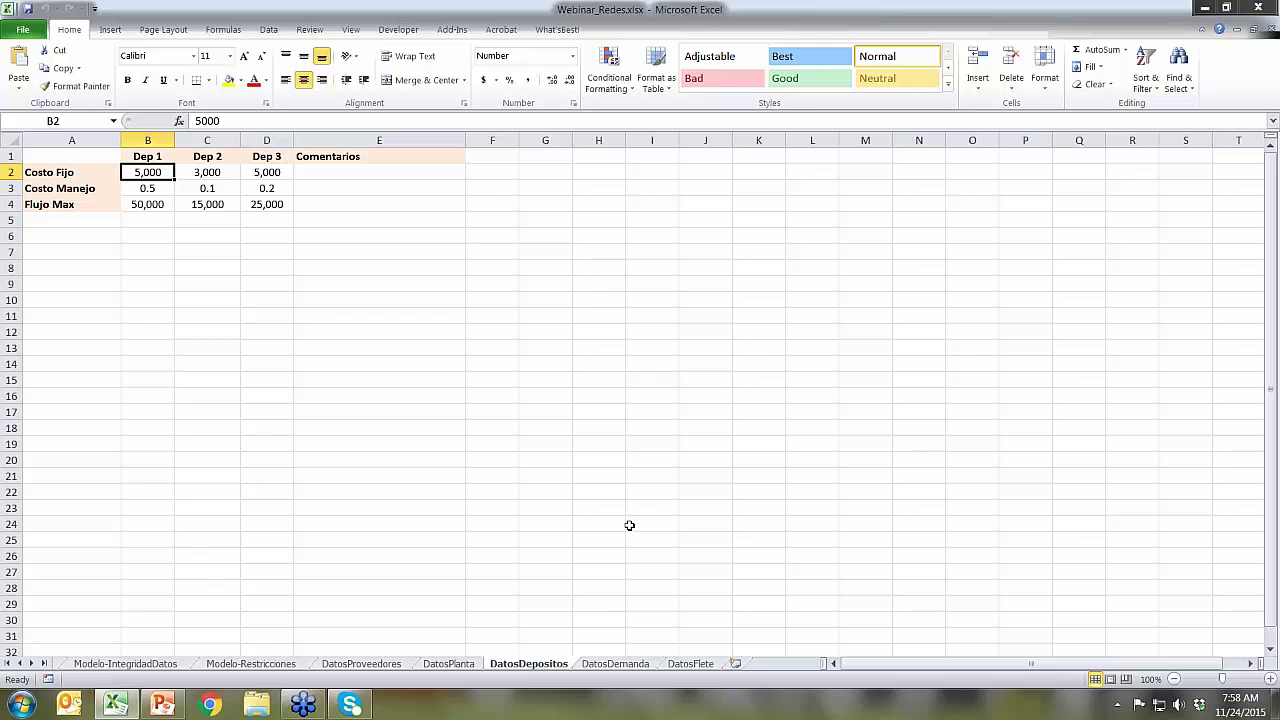
pyautogui.press('Down')
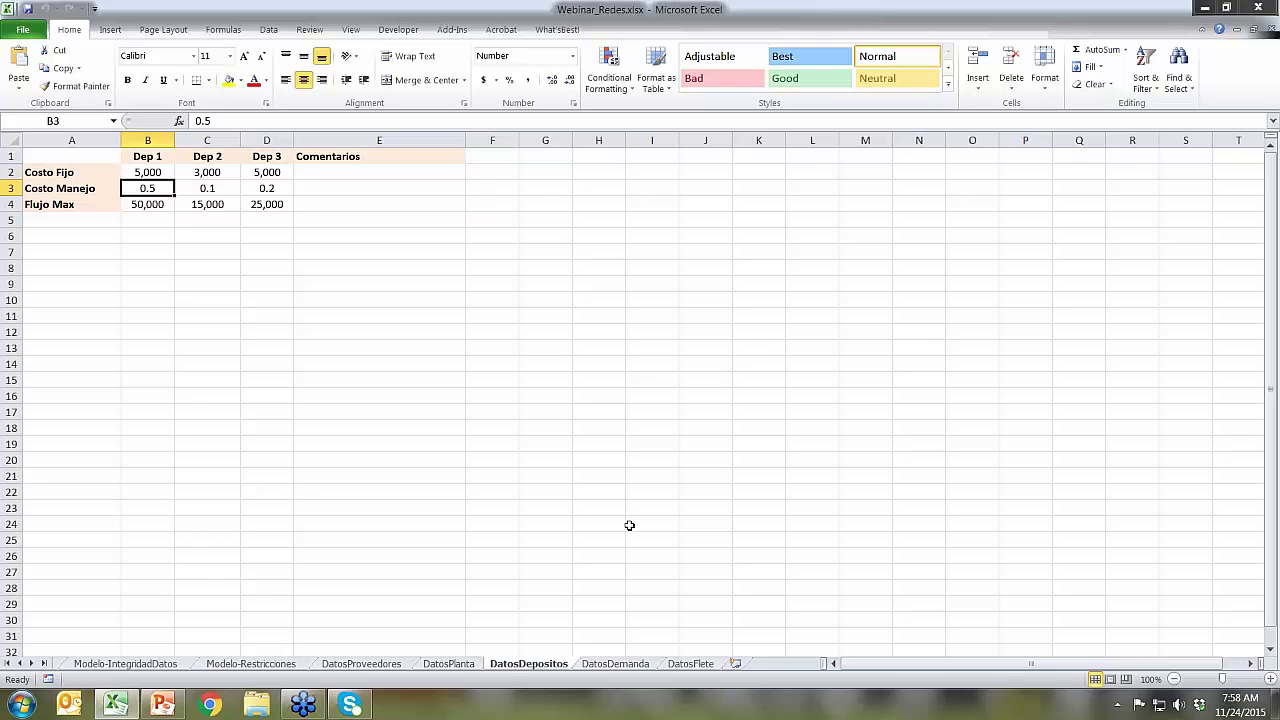
pyautogui.press('Up')
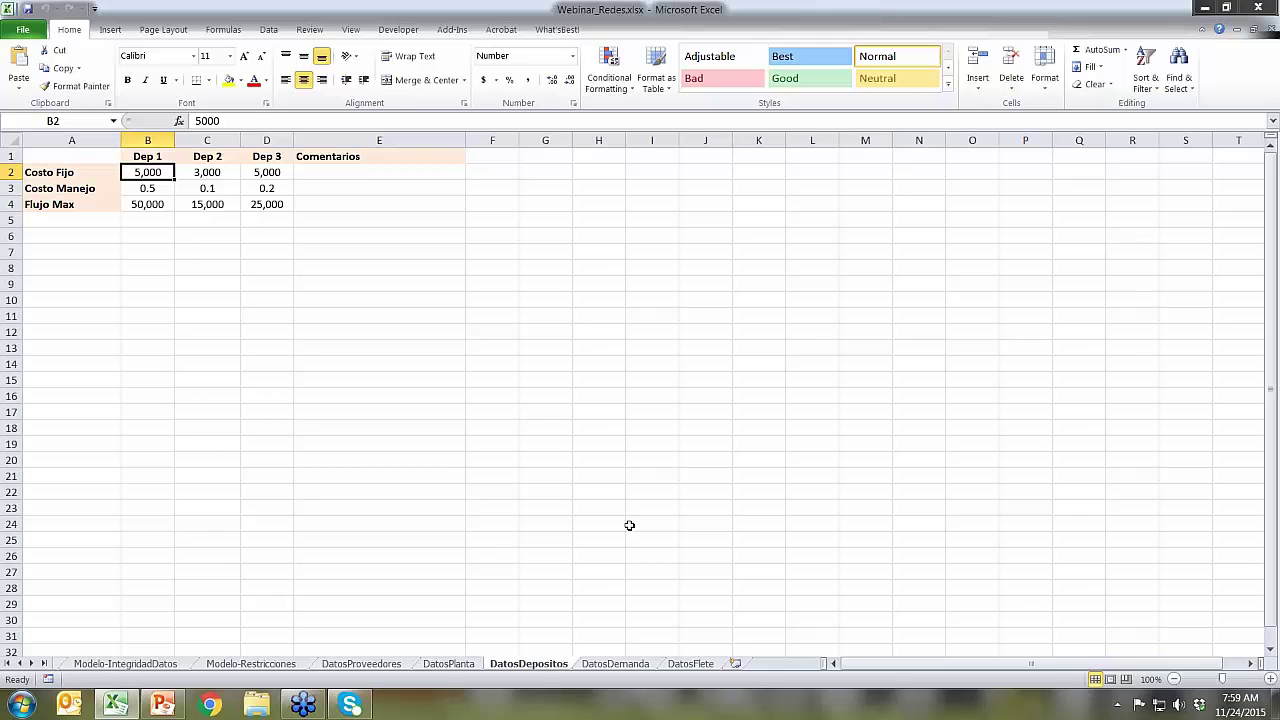
# Open the DatosPlanta sheet and examine the Costo Fijo values of the three plants
pyautogui.click(447, 664)
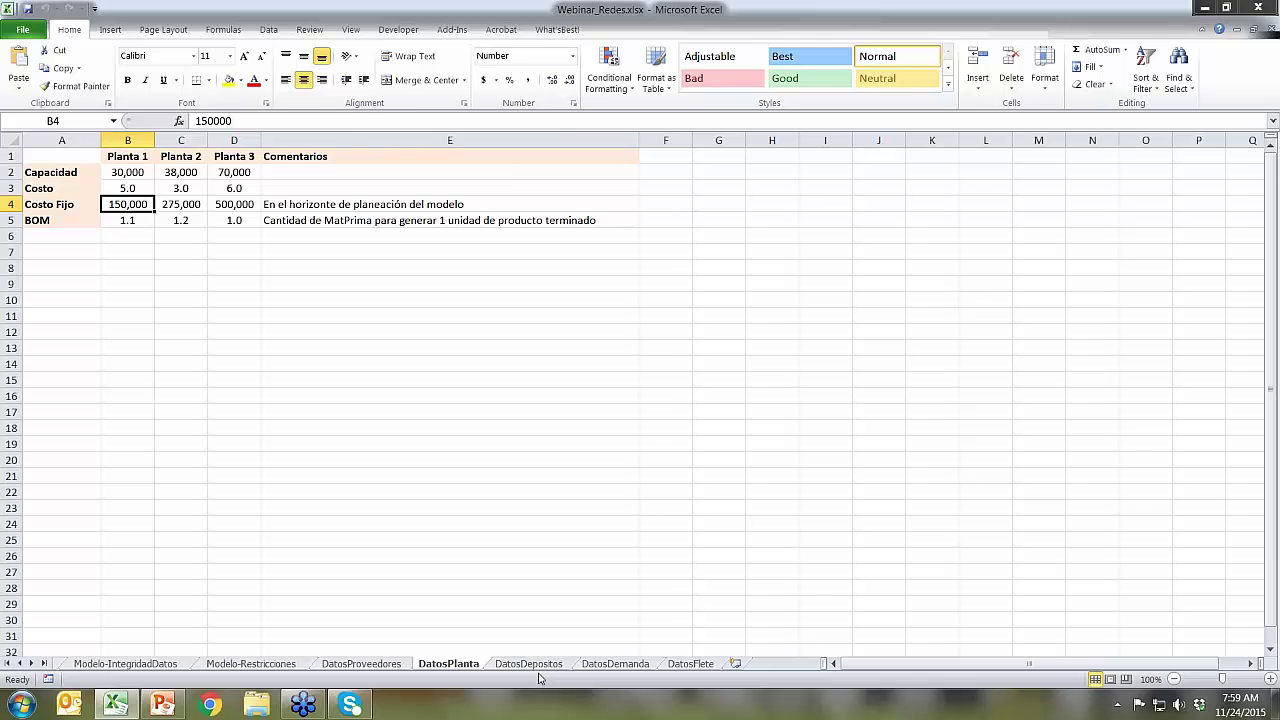
pyautogui.press('Up')
pyautogui.press('Down')
pyautogui.press('Right')
pyautogui.press('Right')
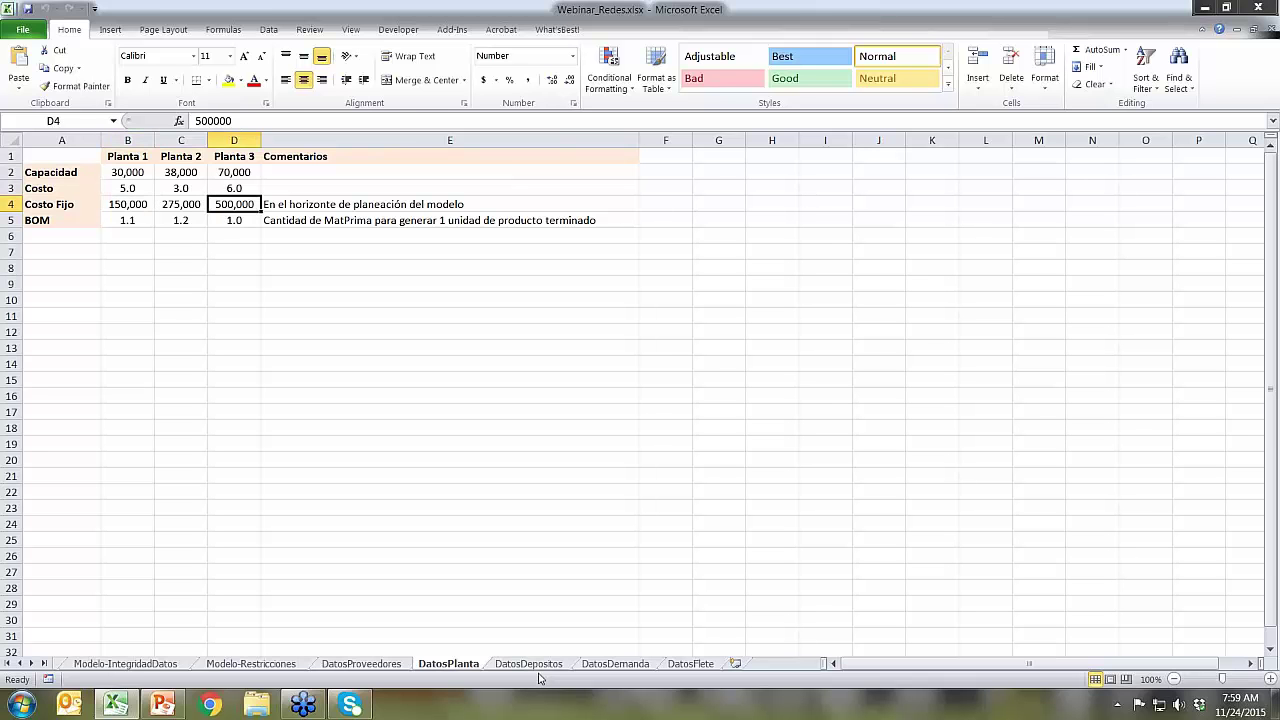
pyautogui.press('Right')
pyautogui.press('Left')
pyautogui.press('Left')
pyautogui.press('Left')
pyautogui.press('Right')
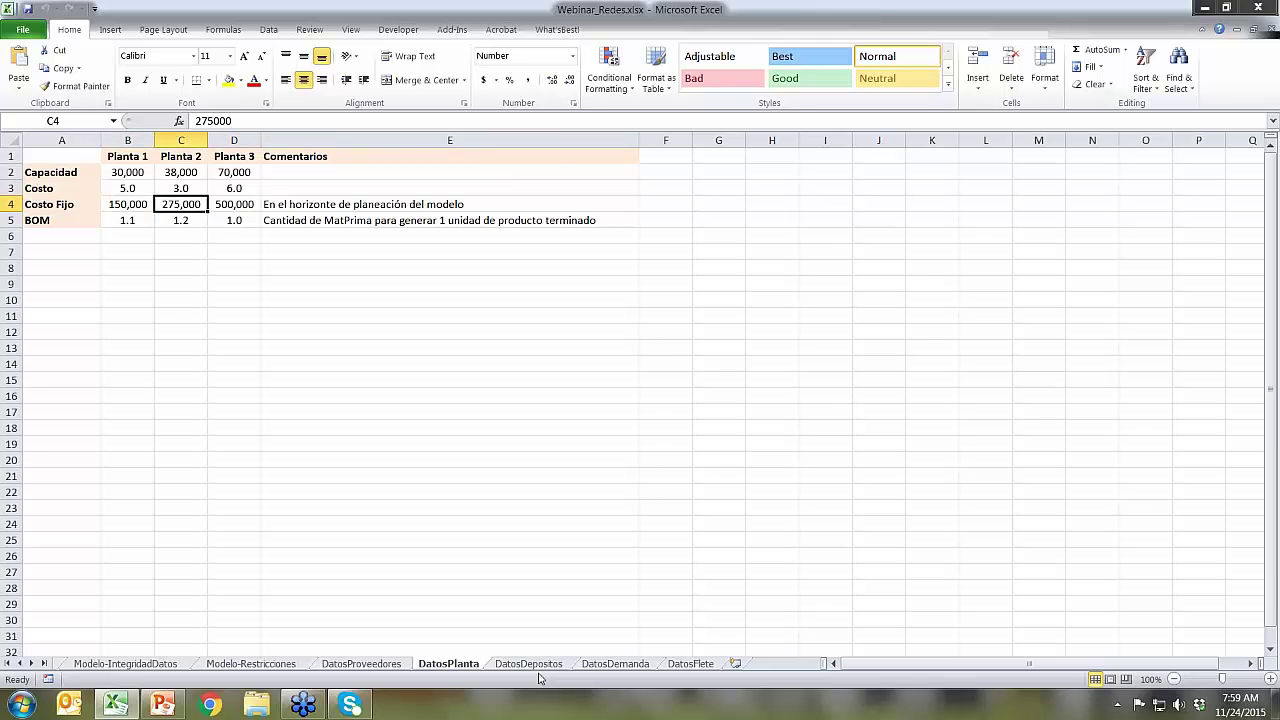
pyautogui.press('Right')
pyautogui.press('Left')
pyautogui.press('Left')
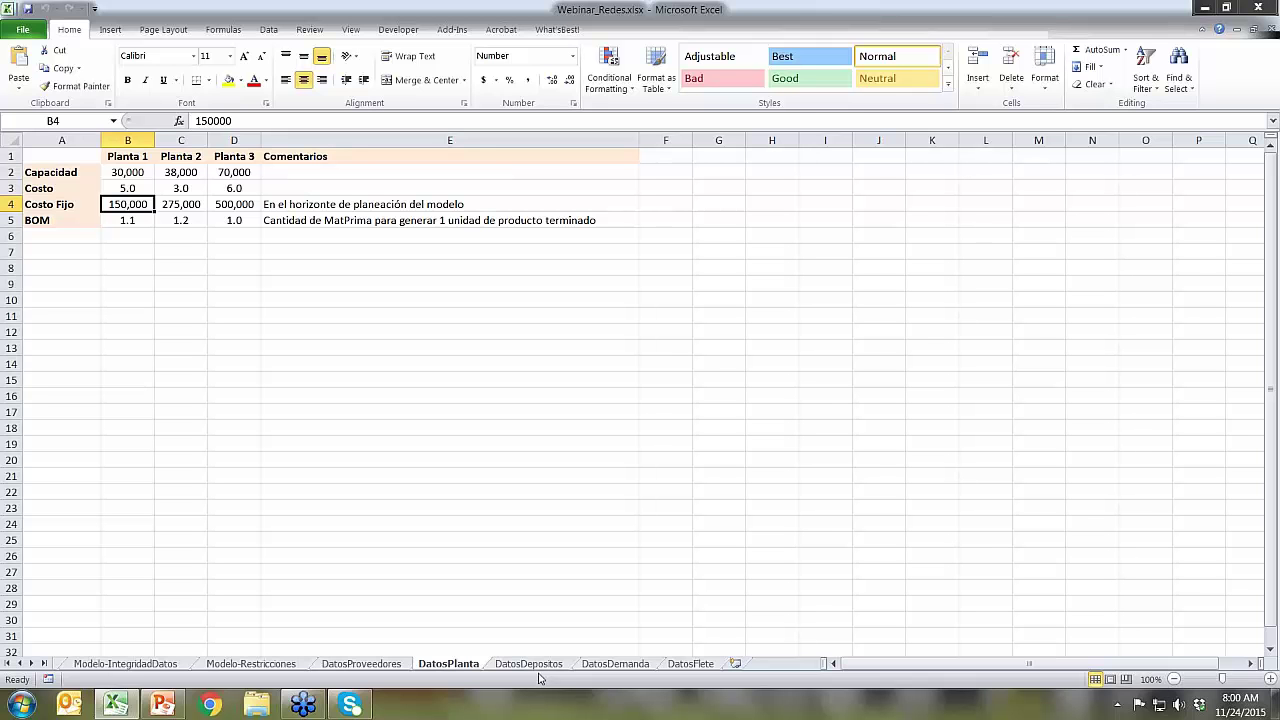
pyautogui.press('Right')
pyautogui.press('Right')
pyautogui.press('Left')
pyautogui.press('Left')
# Examine the plants' Capacidad, Costo and BOM rows, starting from Planta 1
pyautogui.press('Up')
pyautogui.press('Up')
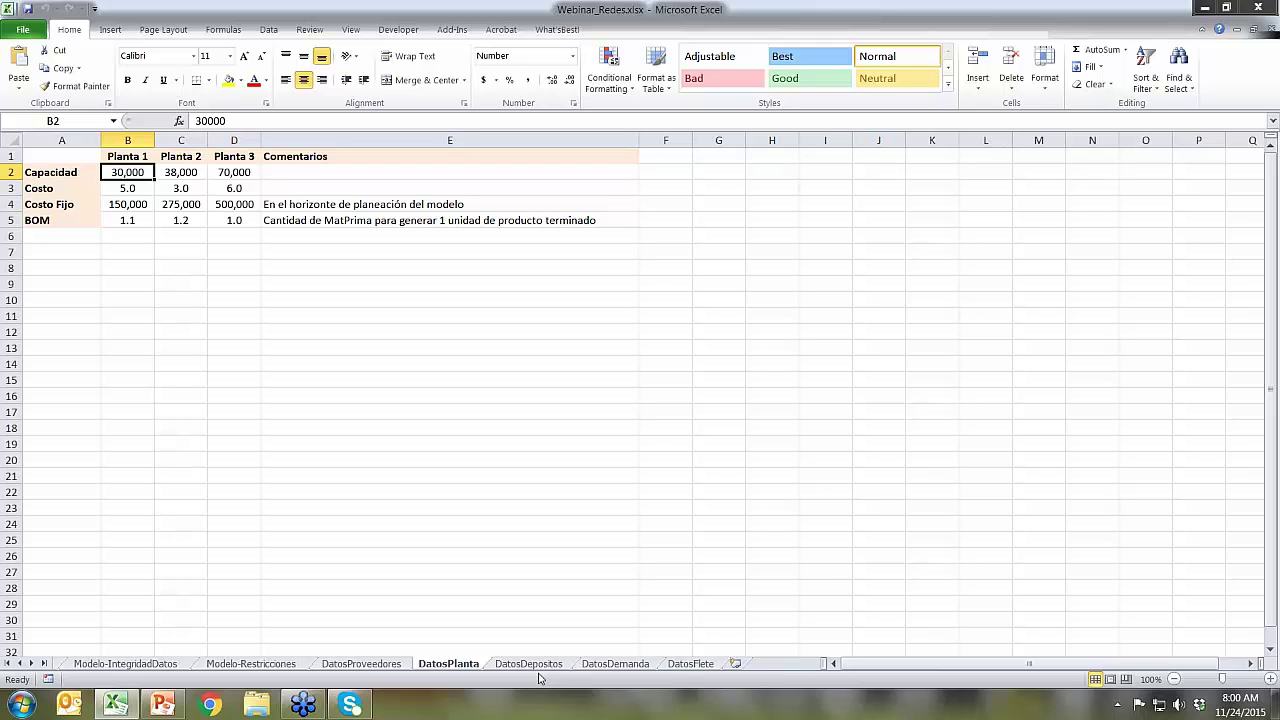
pyautogui.press('Right')
pyautogui.press('Left')
pyautogui.press('Down')
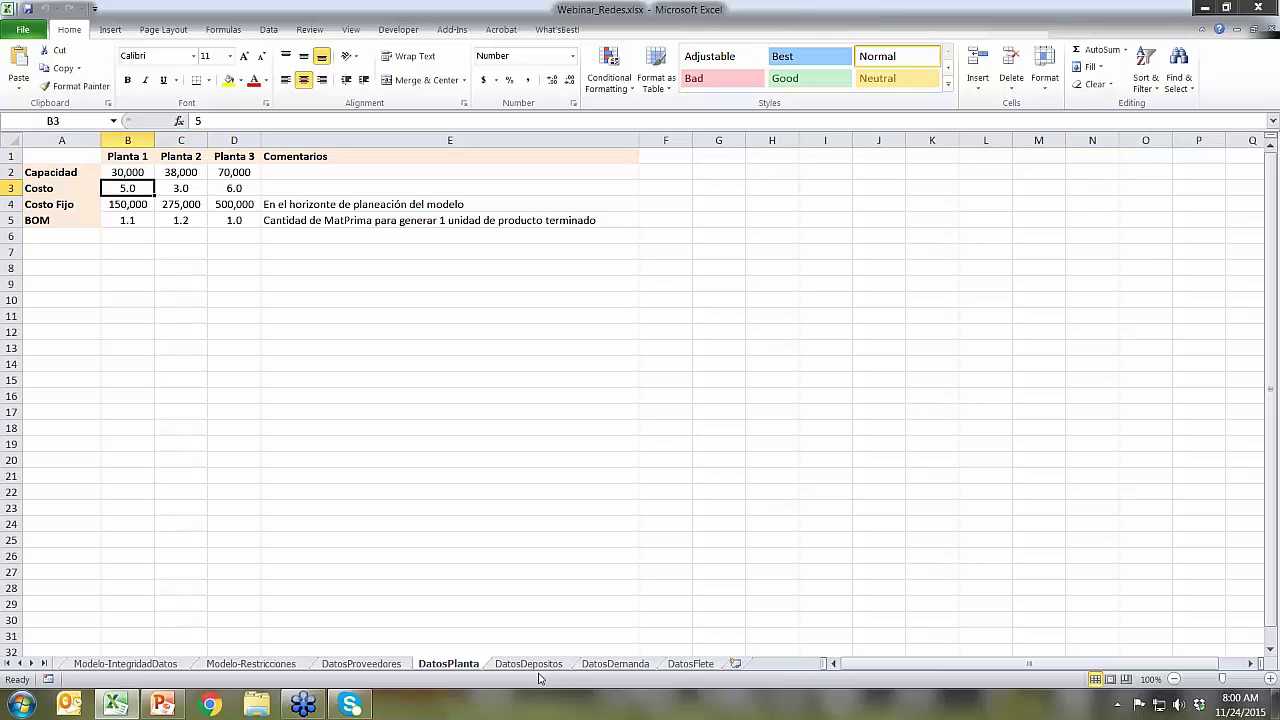
pyautogui.press('Down')
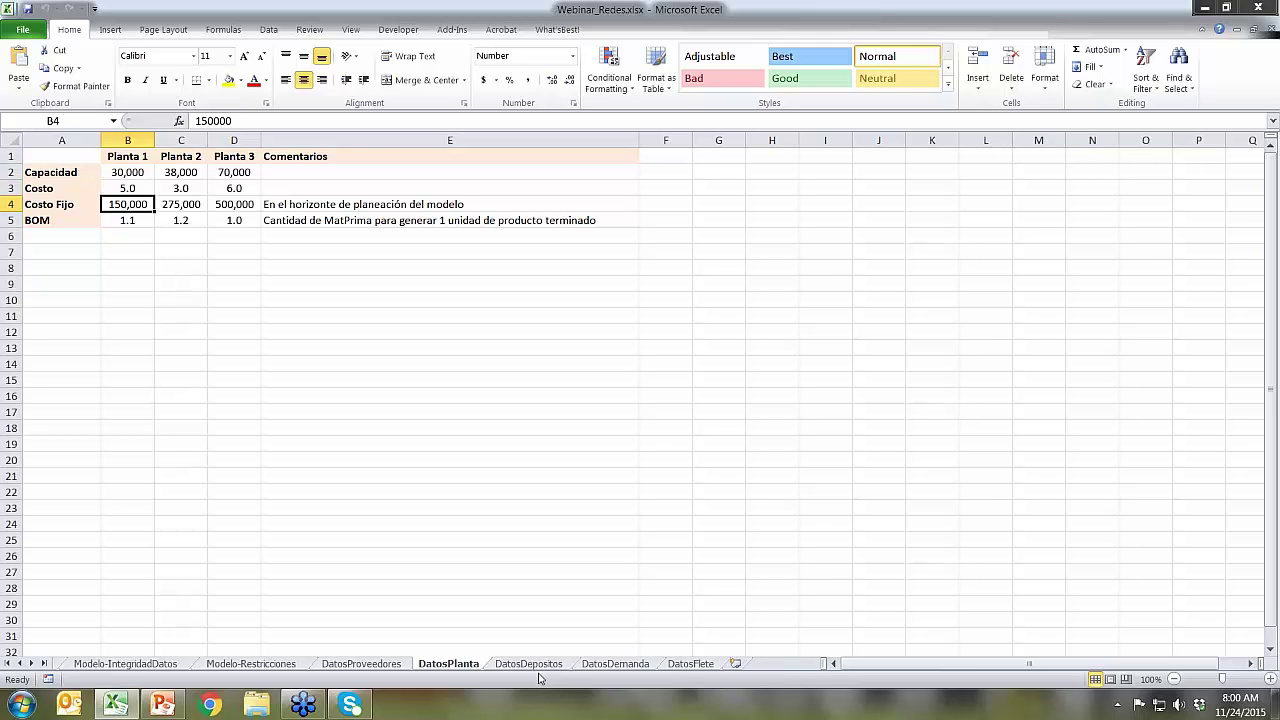
pyautogui.press('Down')
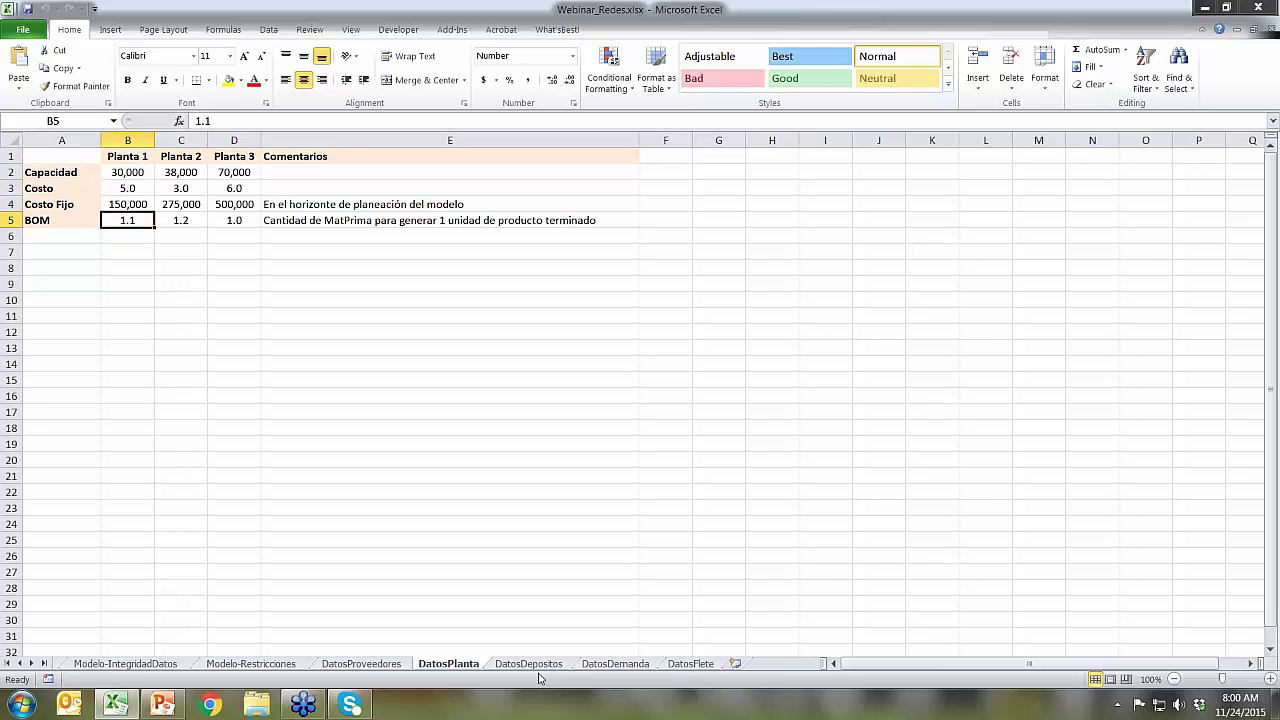
pyautogui.press('Right')
pyautogui.press('Left')
# Open the DatosProveedores sheet and review the Capacidad, Costo % and Costo x Unidad values of Prov 1
pyautogui.click(343, 664)
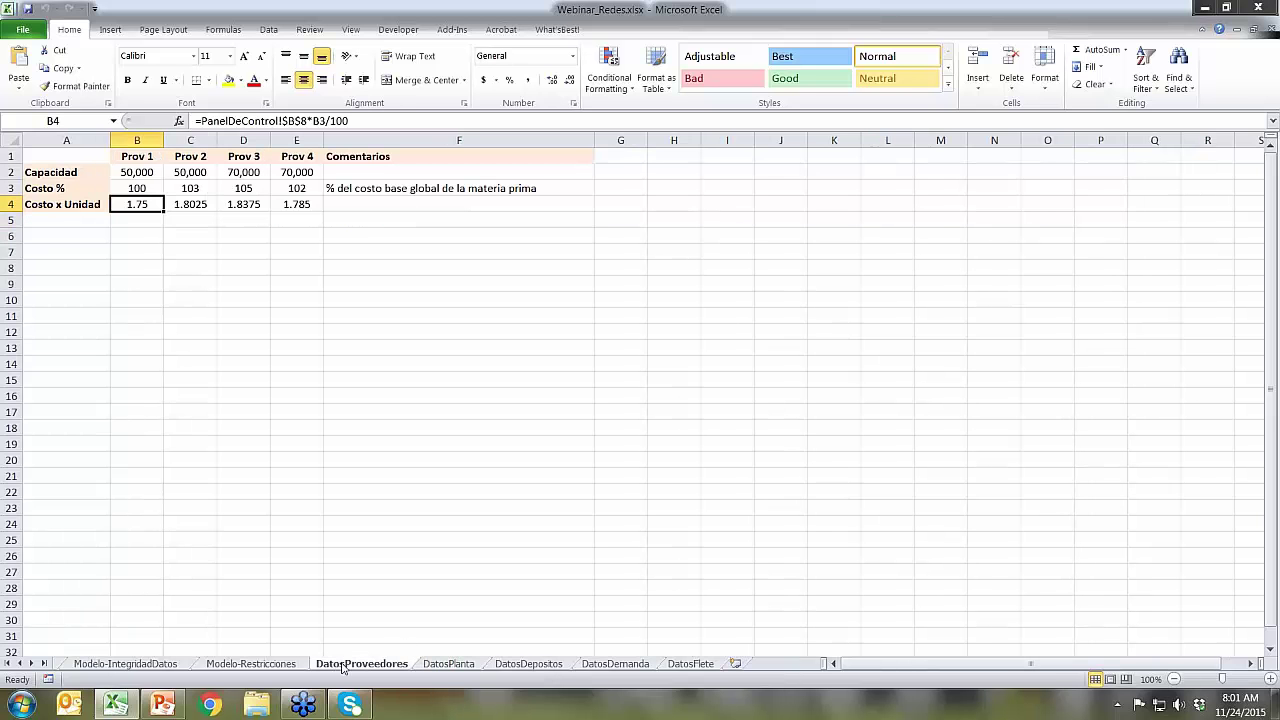
pyautogui.press('Up')
pyautogui.press('Up')
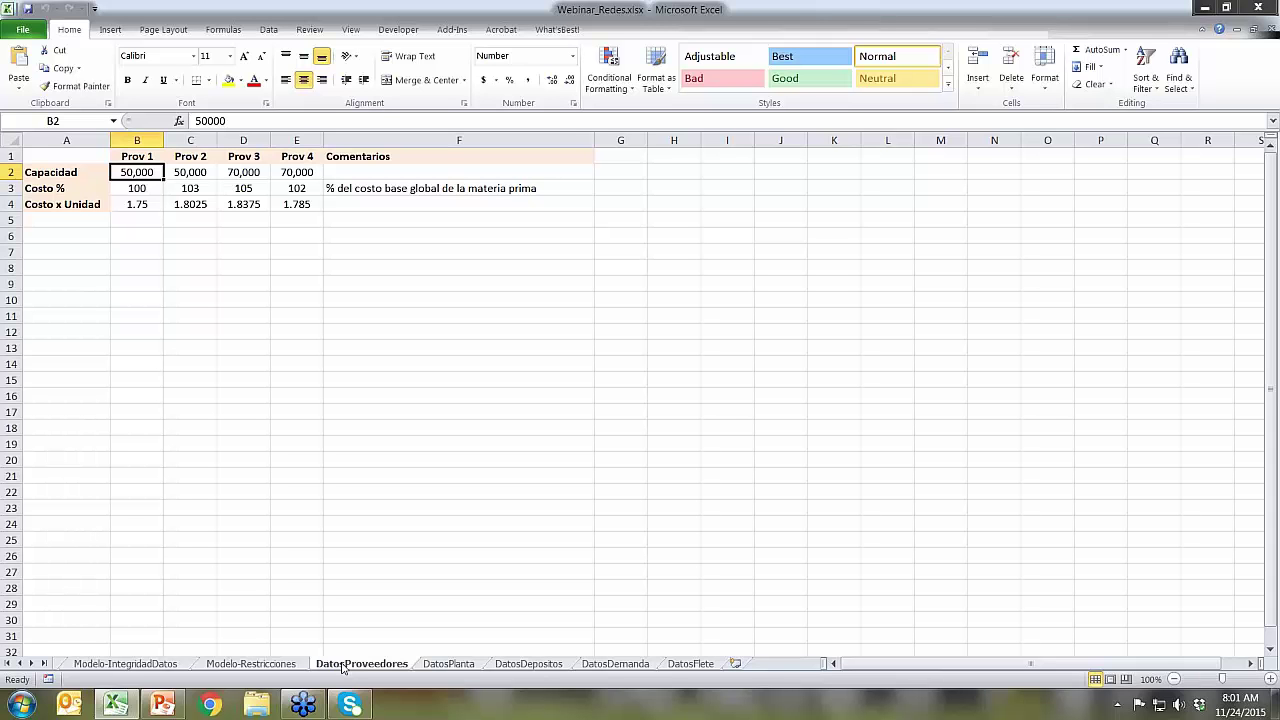
pyautogui.press('Down')
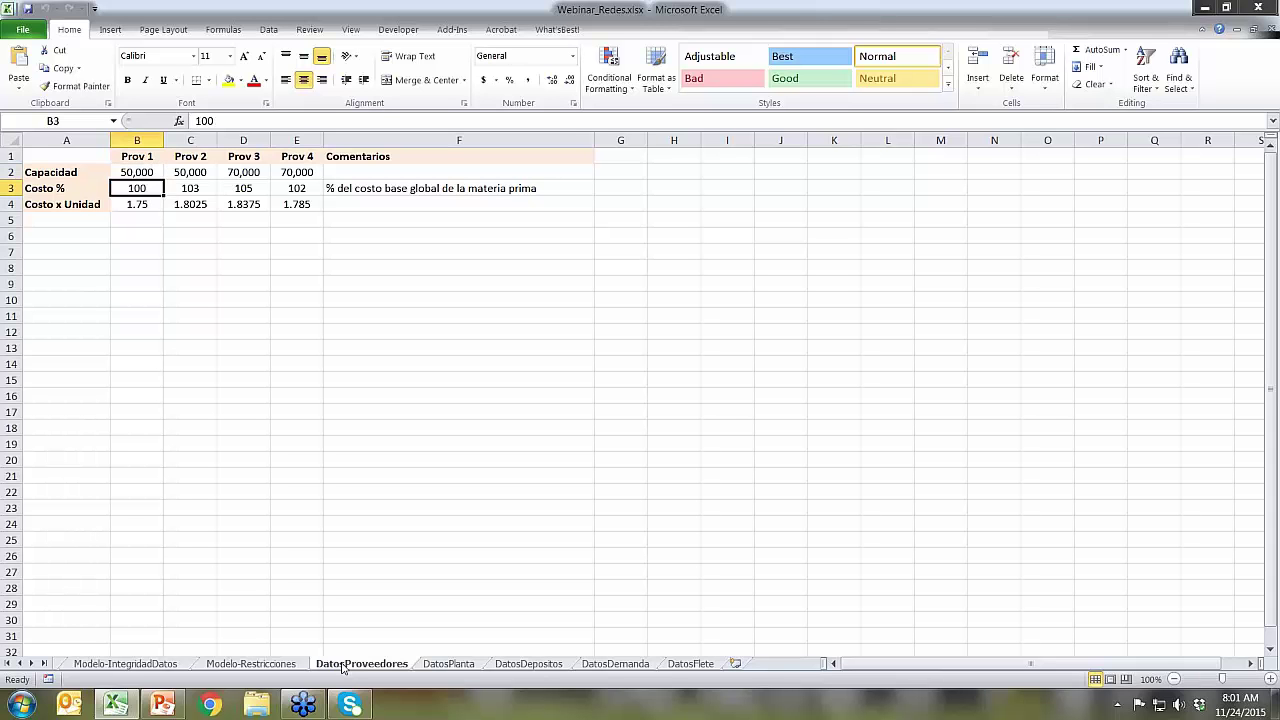
pyautogui.press('Left')
pyautogui.press('Right')
pyautogui.press('Down')
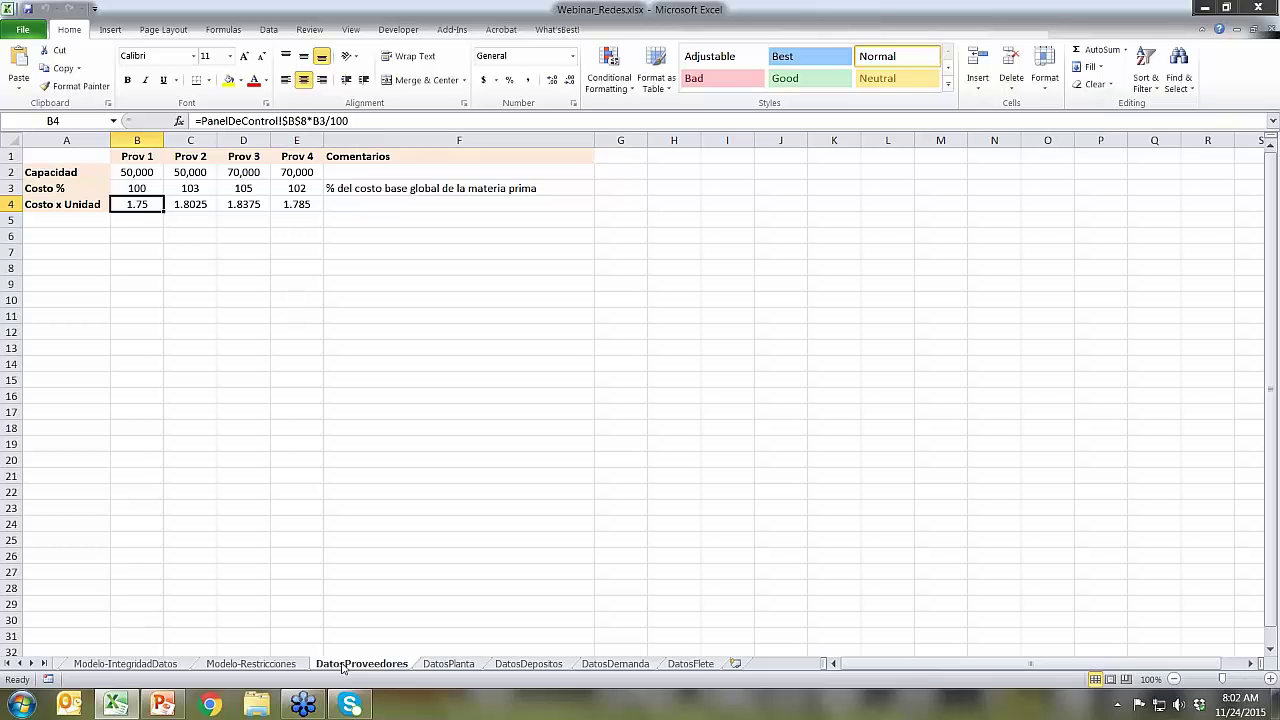
pyautogui.press('Up')
pyautogui.press('Down')
# Open the PanelDeControl sheet and check the Costo Base Materia Prima parameter
pyautogui.click(9, 664)
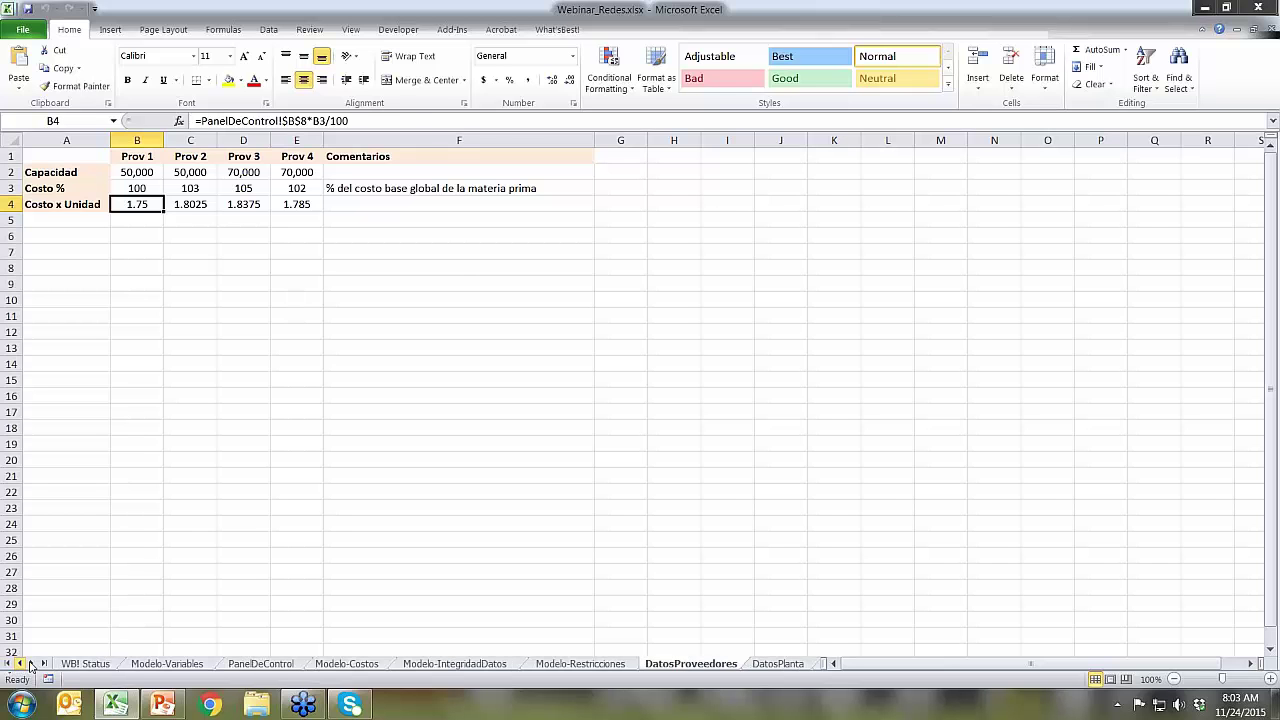
pyautogui.click(258, 664)
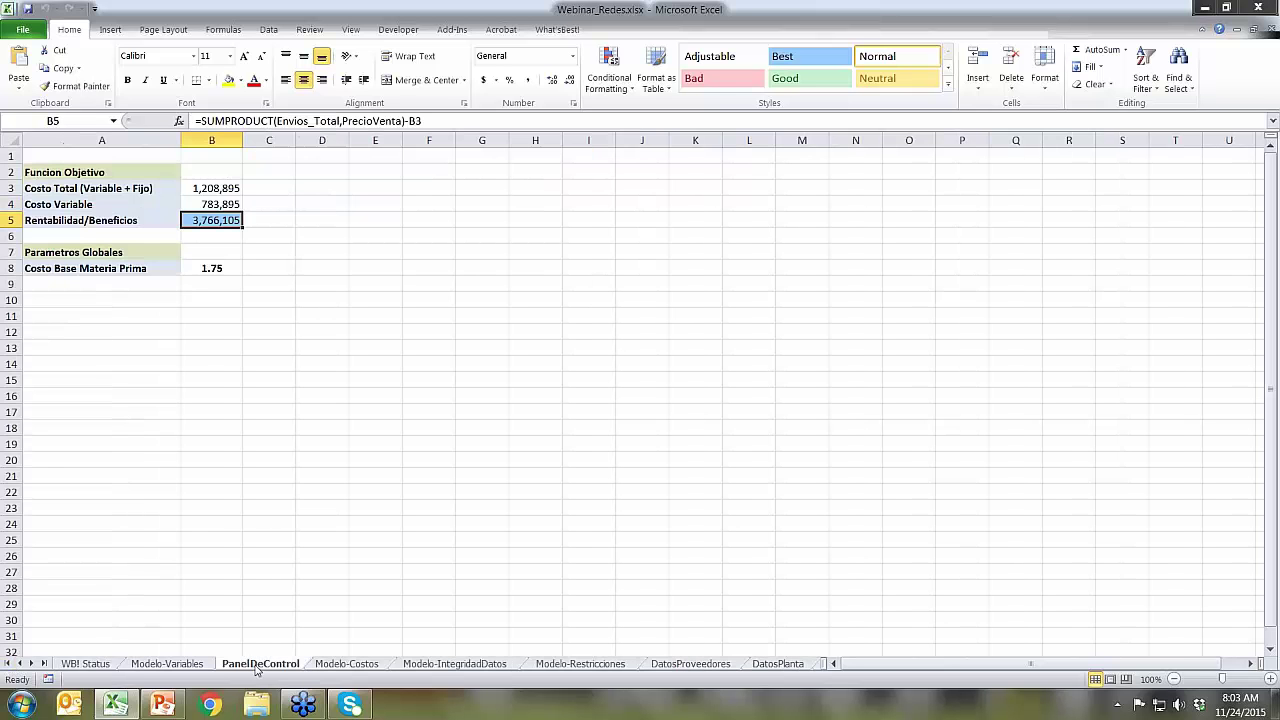
pyautogui.click(210, 268)
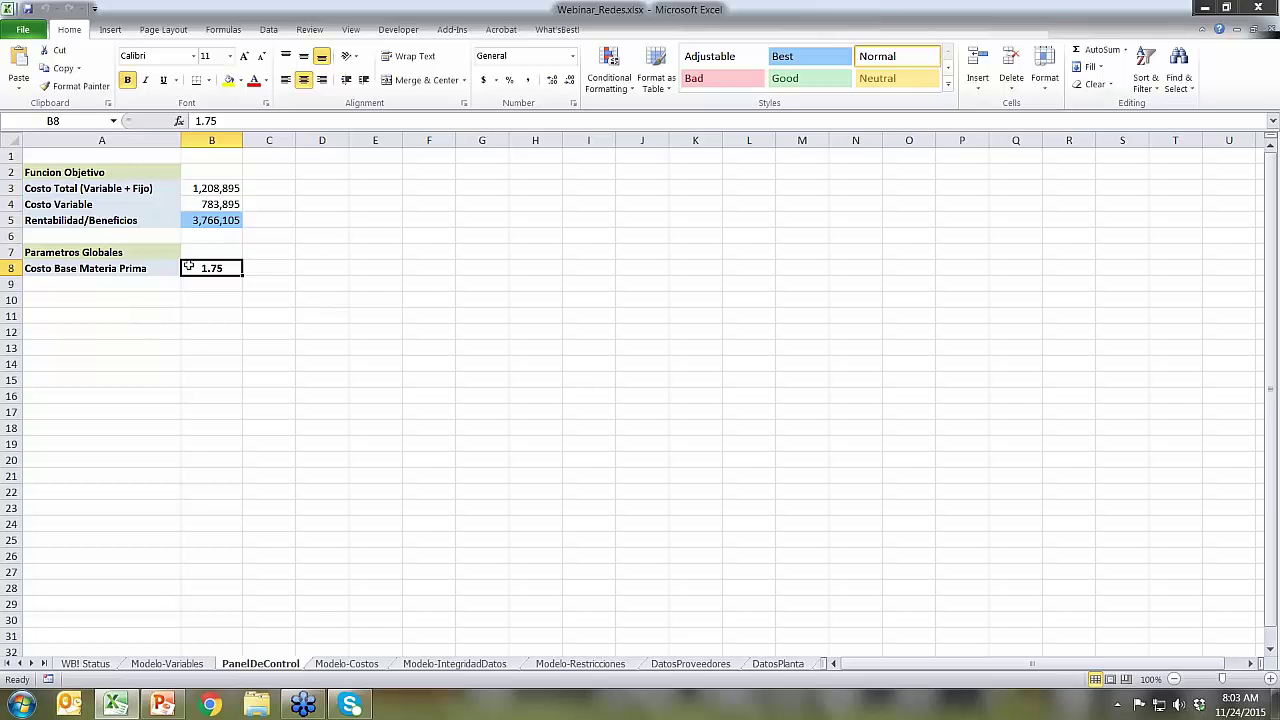
# Return to DatosProveedores and compare the suppliers' Costo % values with the Costo x Unidad formula of Prov 1
pyautogui.click(697, 664)
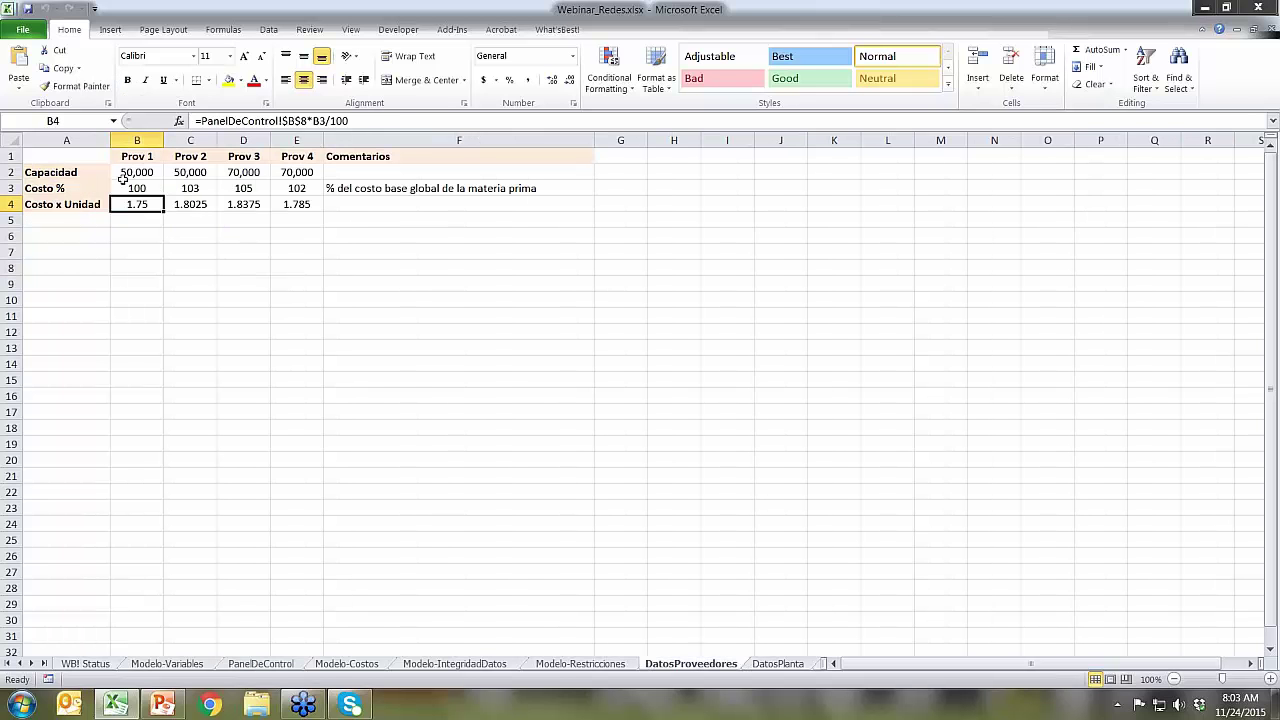
pyautogui.click(125, 185)
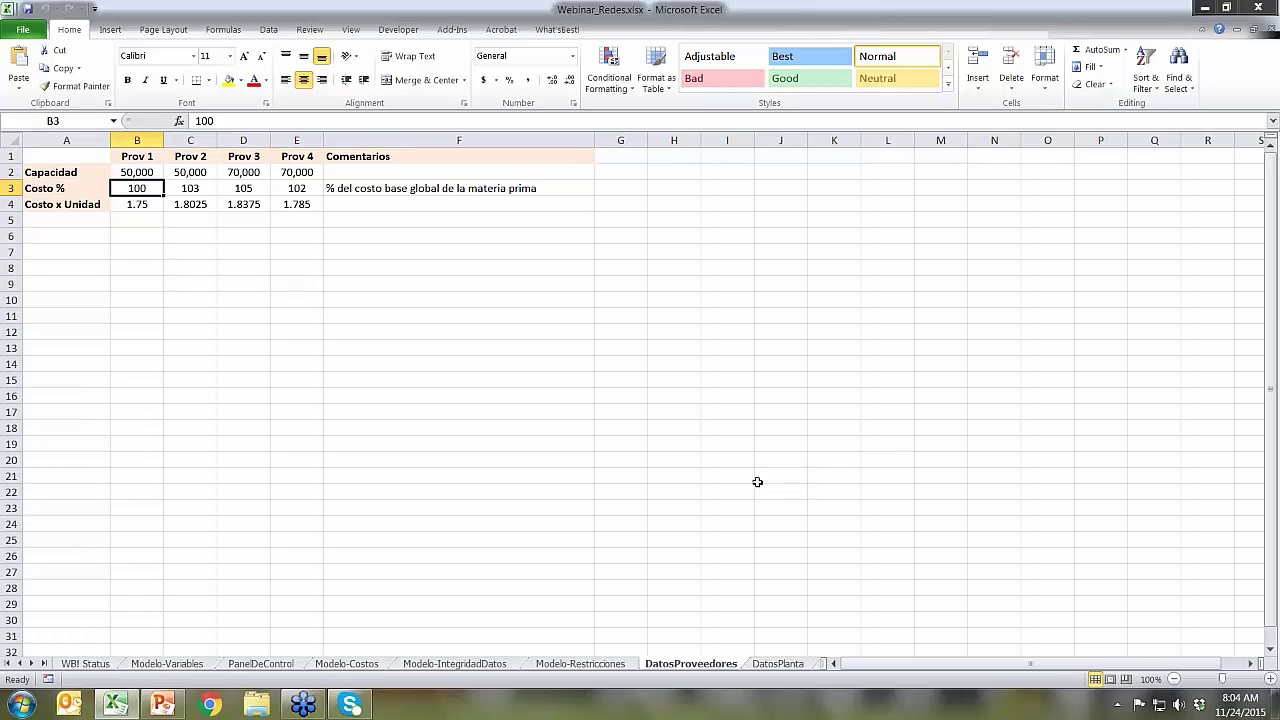
pyautogui.press('Right')
pyautogui.press('Right')
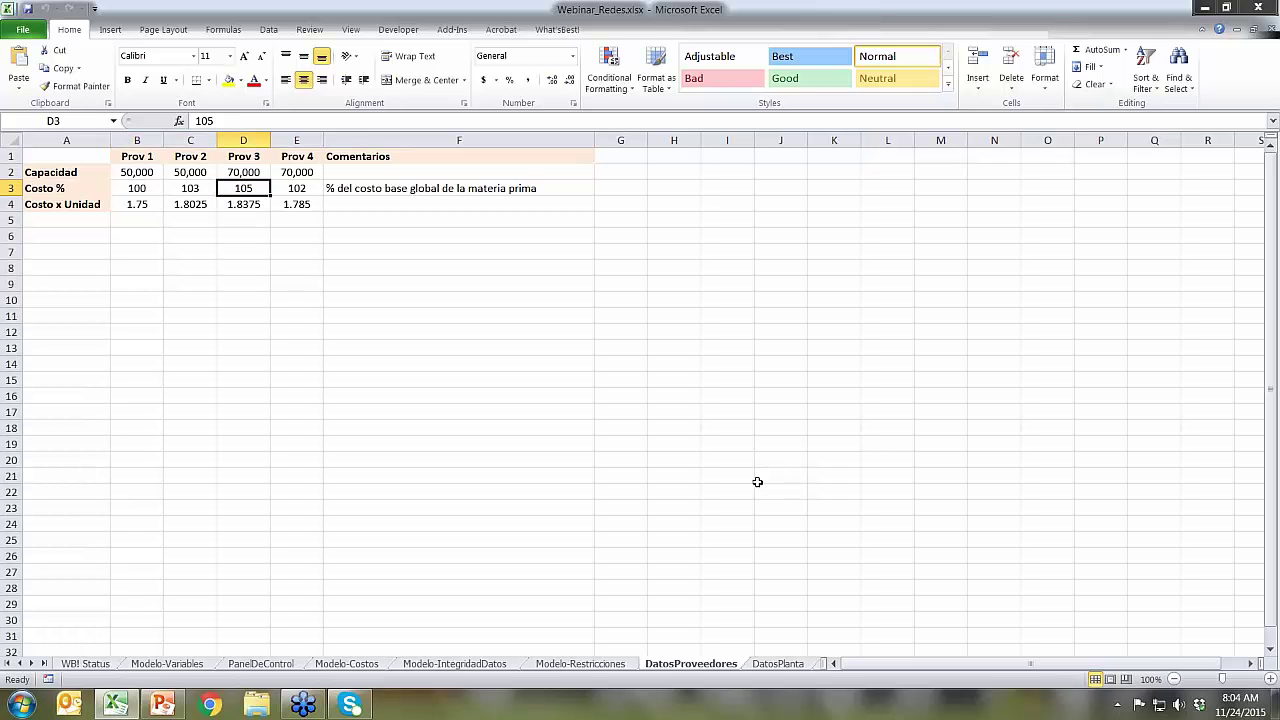
pyautogui.press('Left')
pyautogui.press('Left')
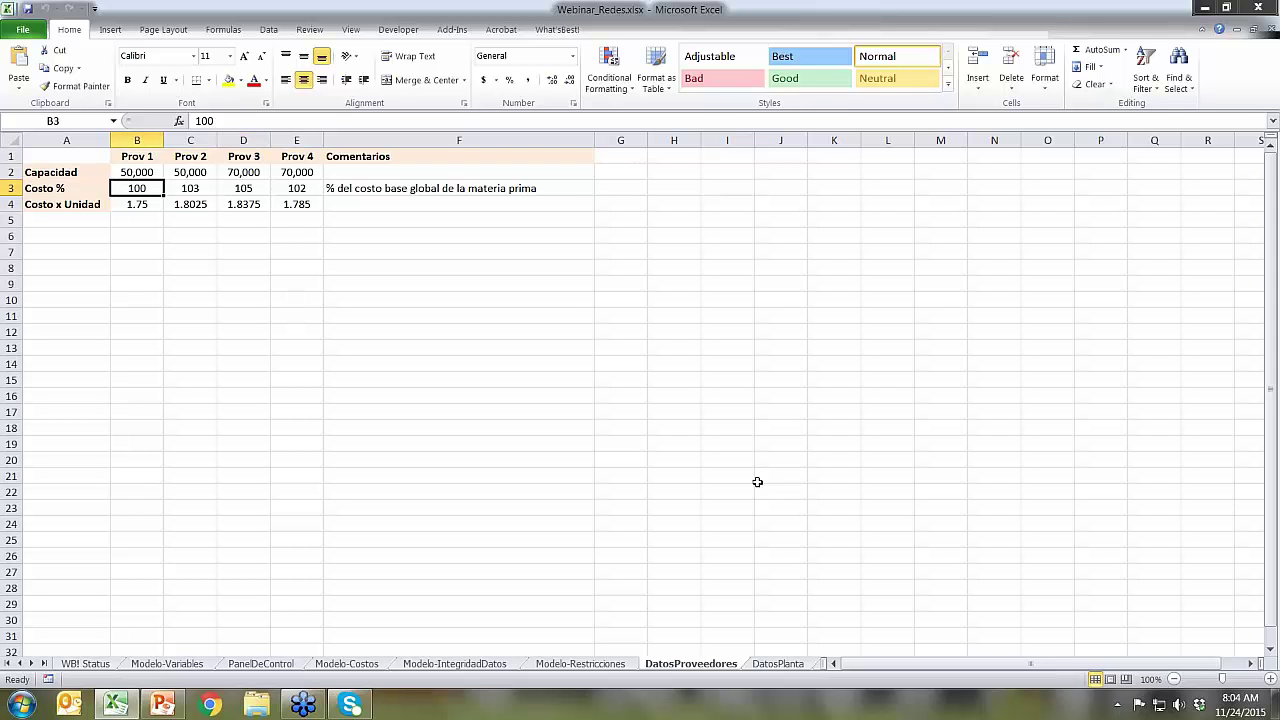
pyautogui.press('Down')
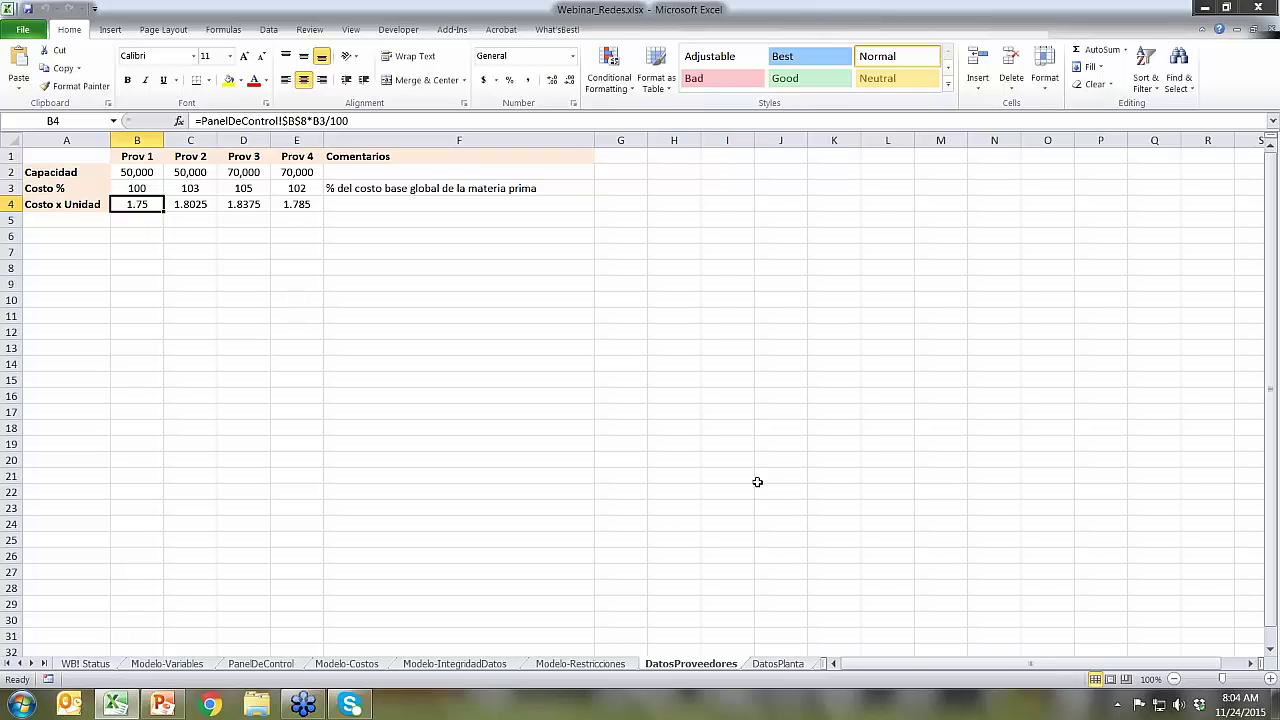
pyautogui.press('Up')
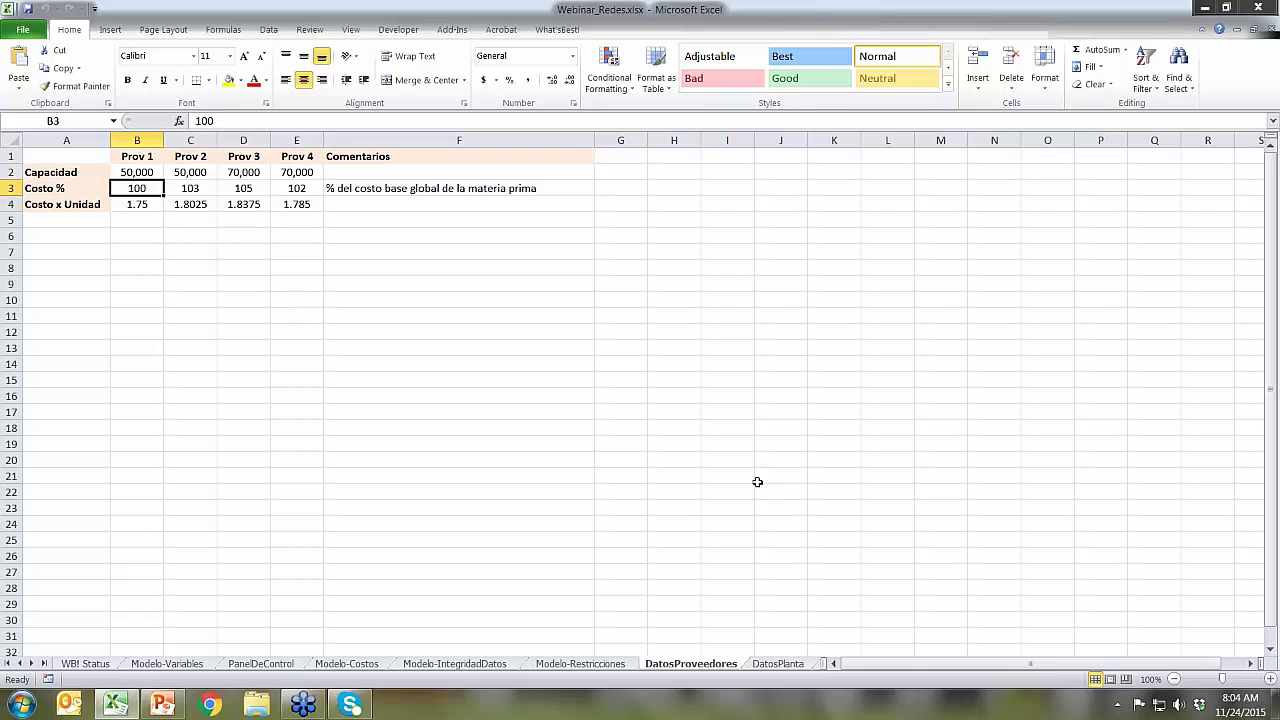
pyautogui.press('Down')
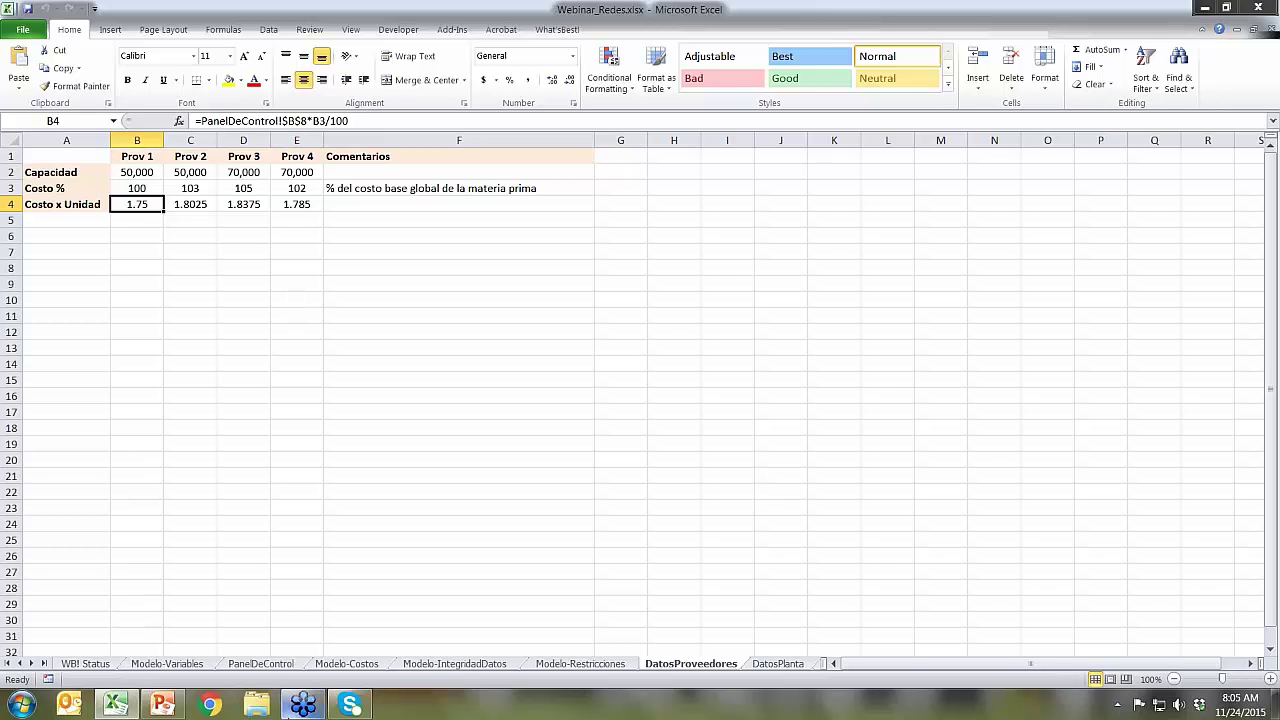
pyautogui.moveTo(303, 705)
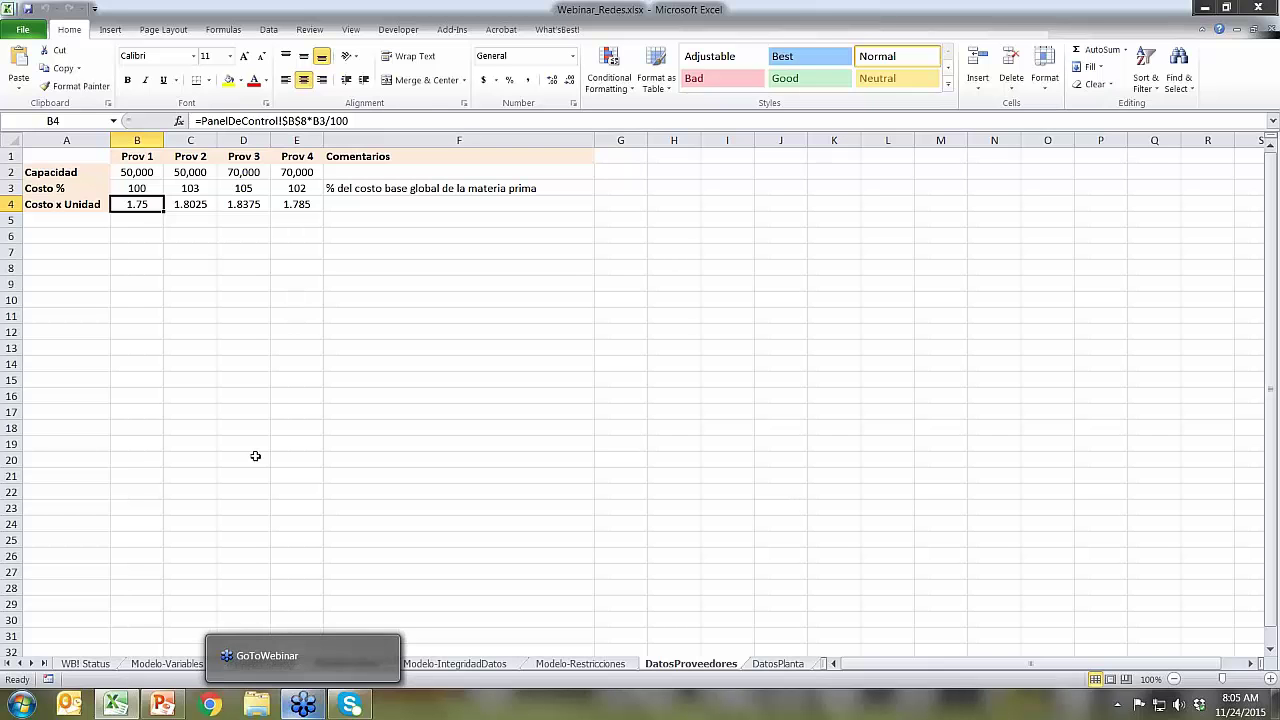
pyautogui.click(366, 458)
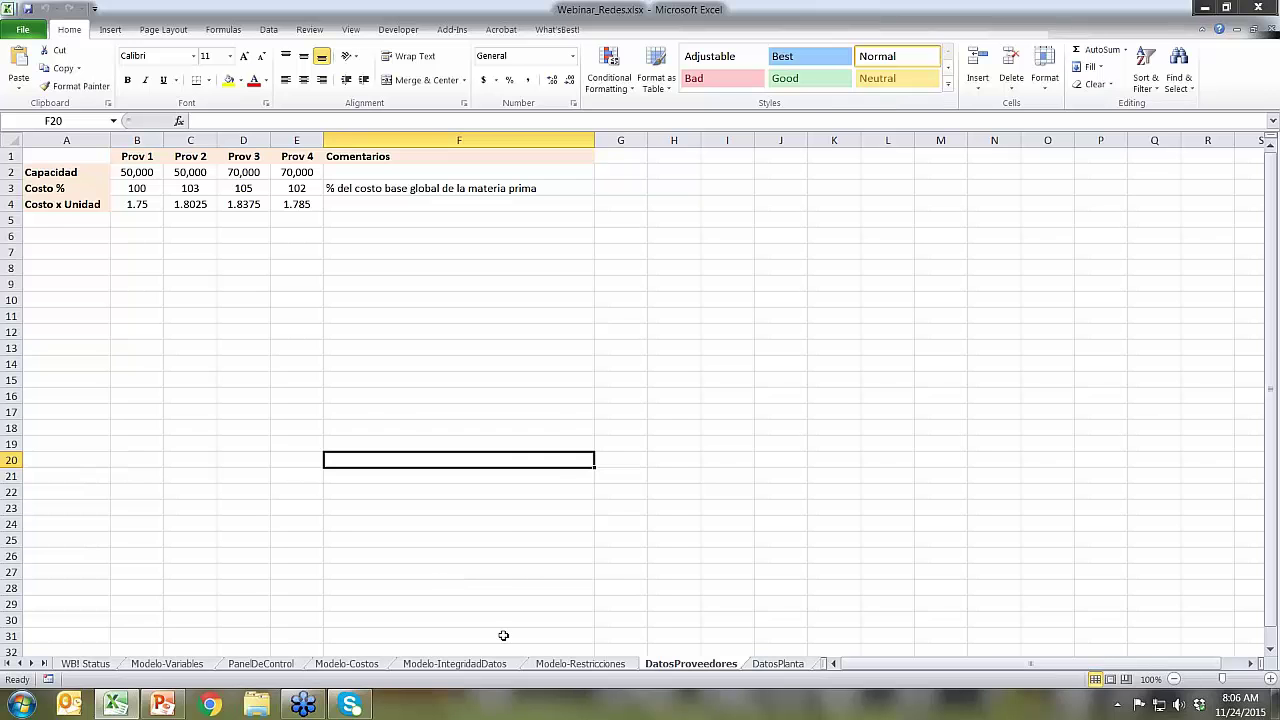
# Open the Modelo-Restricciones sheet and look through its constraint blocks from Demanda back up to Proveedores: Capacidad
pyautogui.click(545, 666)
pyautogui.press('Left')
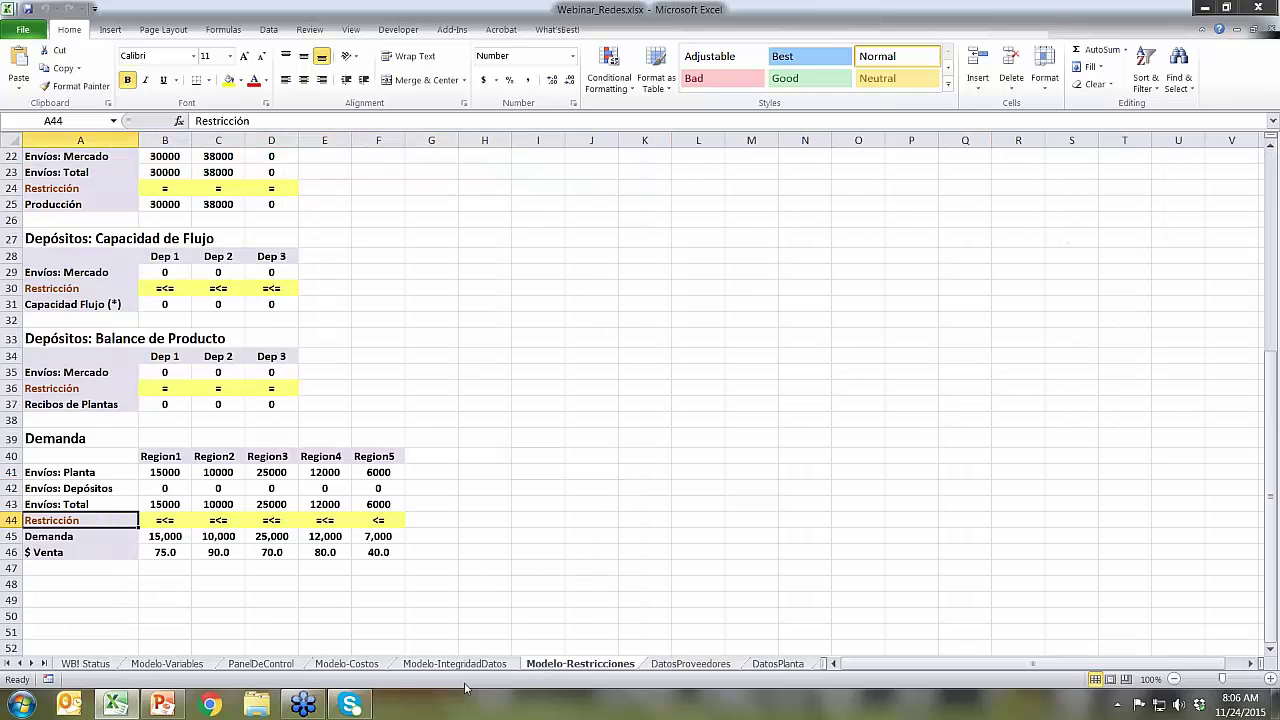
pyautogui.press('Up')
pyautogui.press('Up')
pyautogui.press('Up')
pyautogui.press('Up')
pyautogui.press('Up')
pyautogui.press('Up')
pyautogui.press('Up')
pyautogui.press('Up')
pyautogui.press('Up')
pyautogui.press('Up')
pyautogui.press('Up')
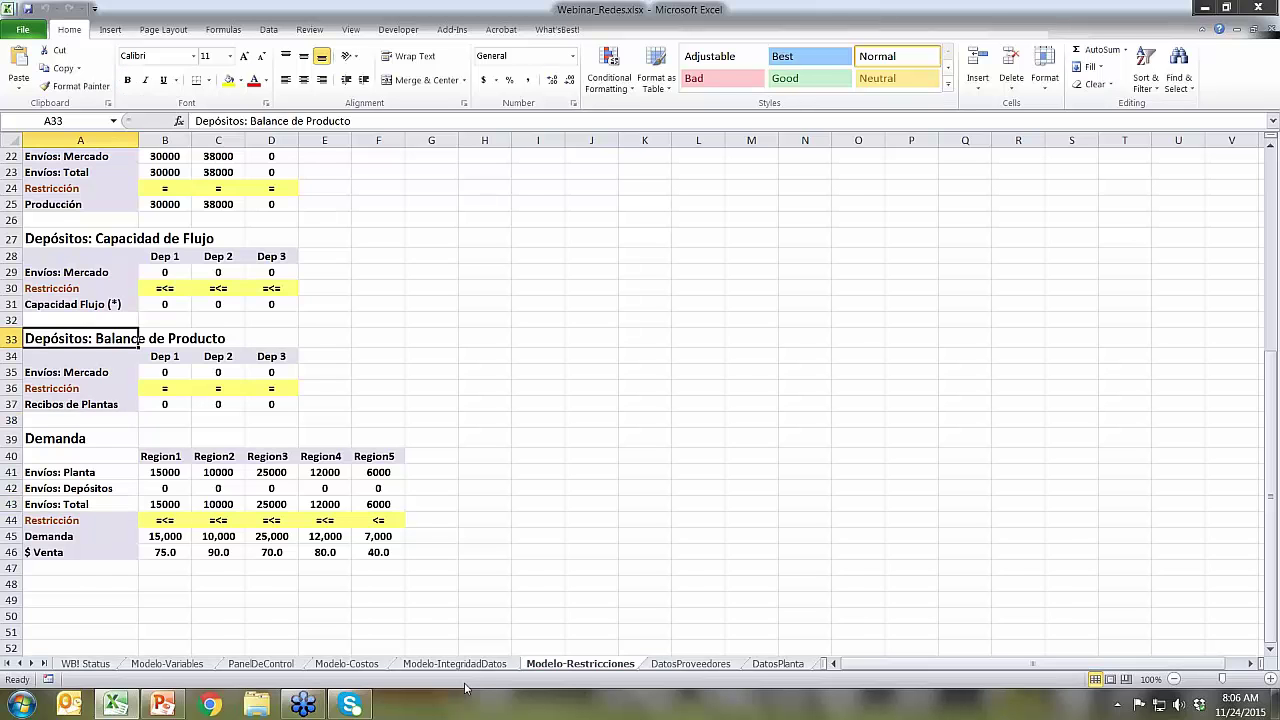
pyautogui.press('Up')
pyautogui.press('Up')
pyautogui.press('Up')
pyautogui.press('Up')
pyautogui.press('Up')
pyautogui.press('Up')
pyautogui.press('Up')
pyautogui.press('Up')
pyautogui.press('Up')
pyautogui.press('Up')
pyautogui.press('Up')
pyautogui.press('Up')
pyautogui.press('Up')
pyautogui.press('Up')
pyautogui.press('Up')
pyautogui.press('Up')
pyautogui.press('Up')
pyautogui.press('Up')
pyautogui.press('Up')
pyautogui.press('Up')
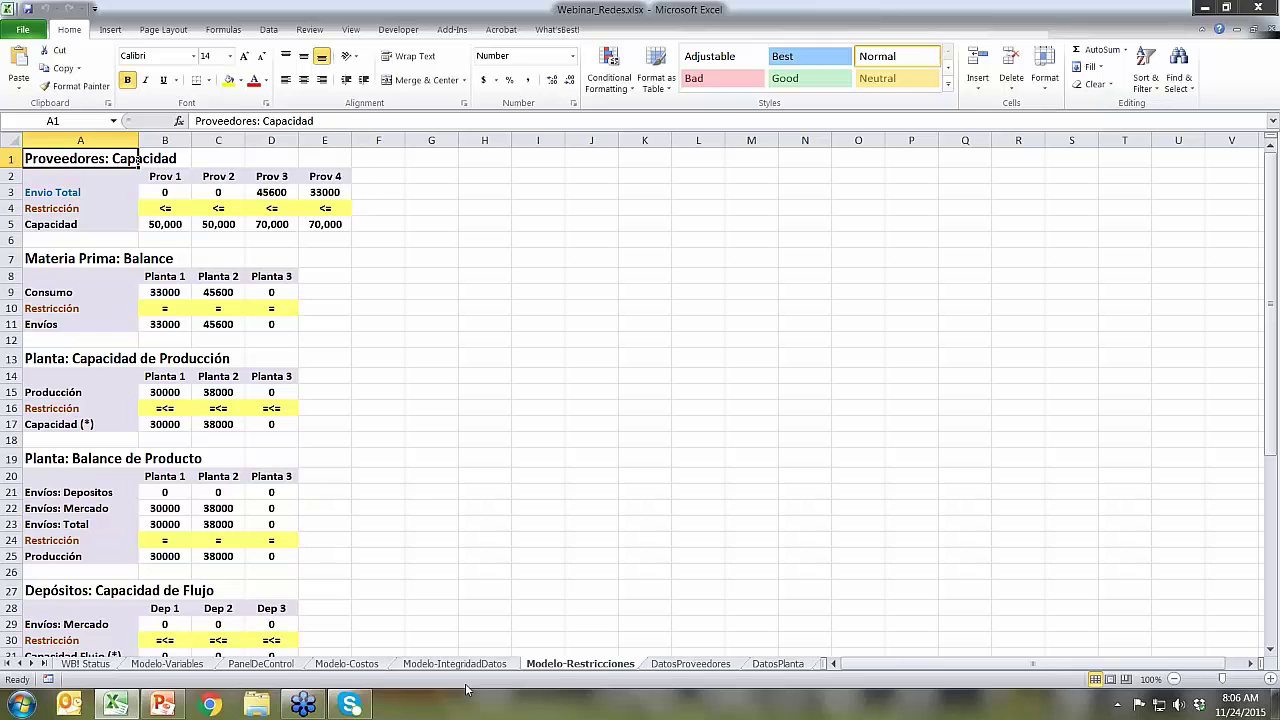
# Examine the Envio Total formula of Prov 1 in the Proveedores: Capacidad block
pyautogui.press('Down')
pyautogui.press('Down')
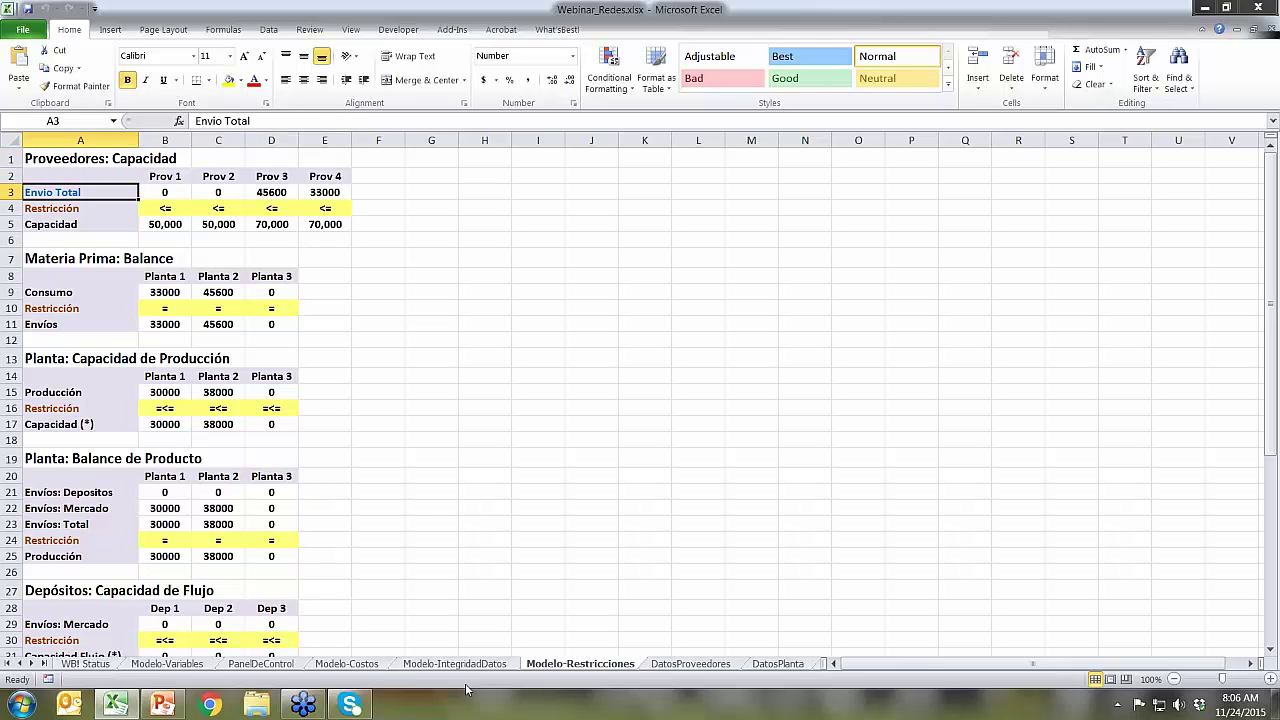
pyautogui.press('Right')
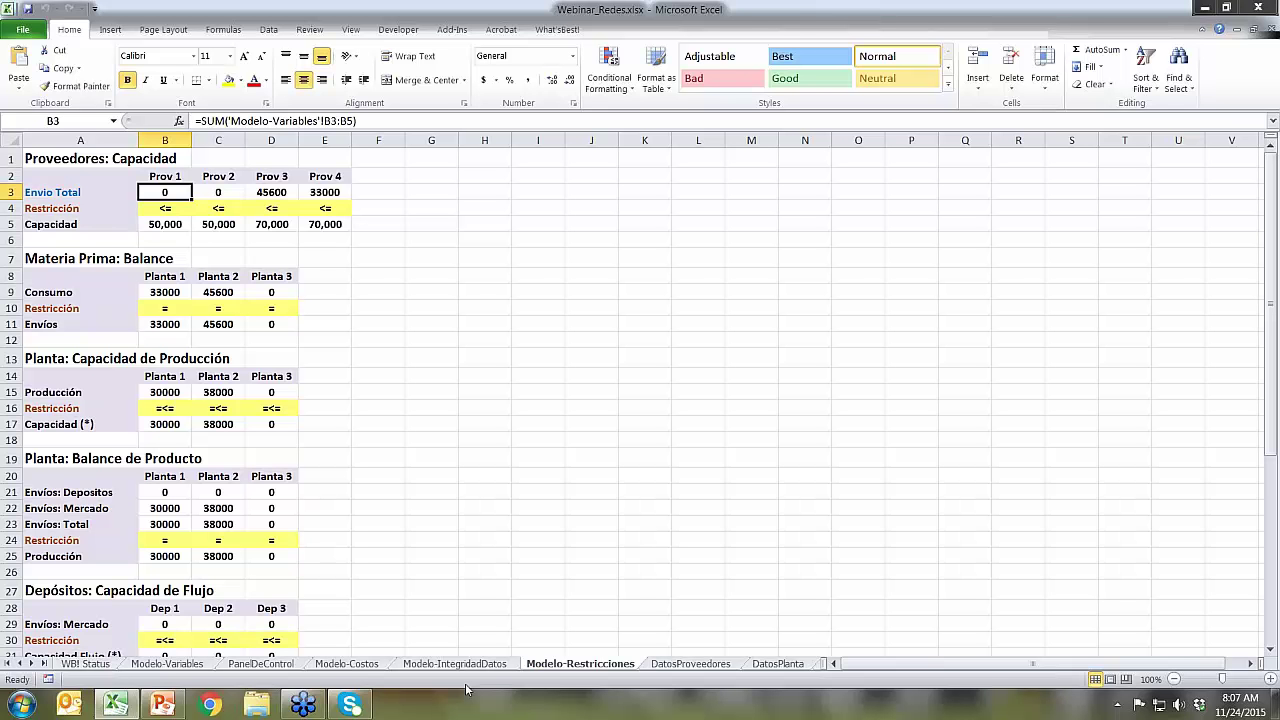
pyautogui.press('Left')
pyautogui.press('Right')
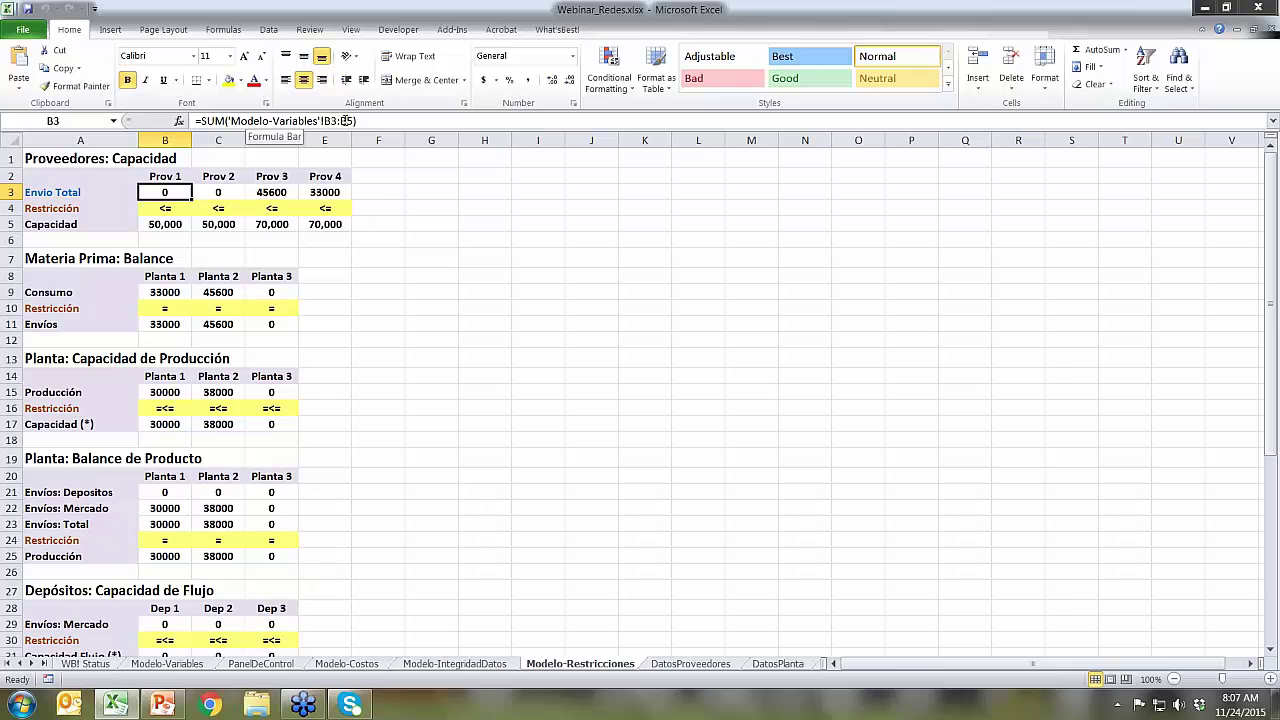
# Open the Modelo-Variables sheet and inspect the Prov 1 shipments to the three plants in B3:B5
pyautogui.click(168, 664)
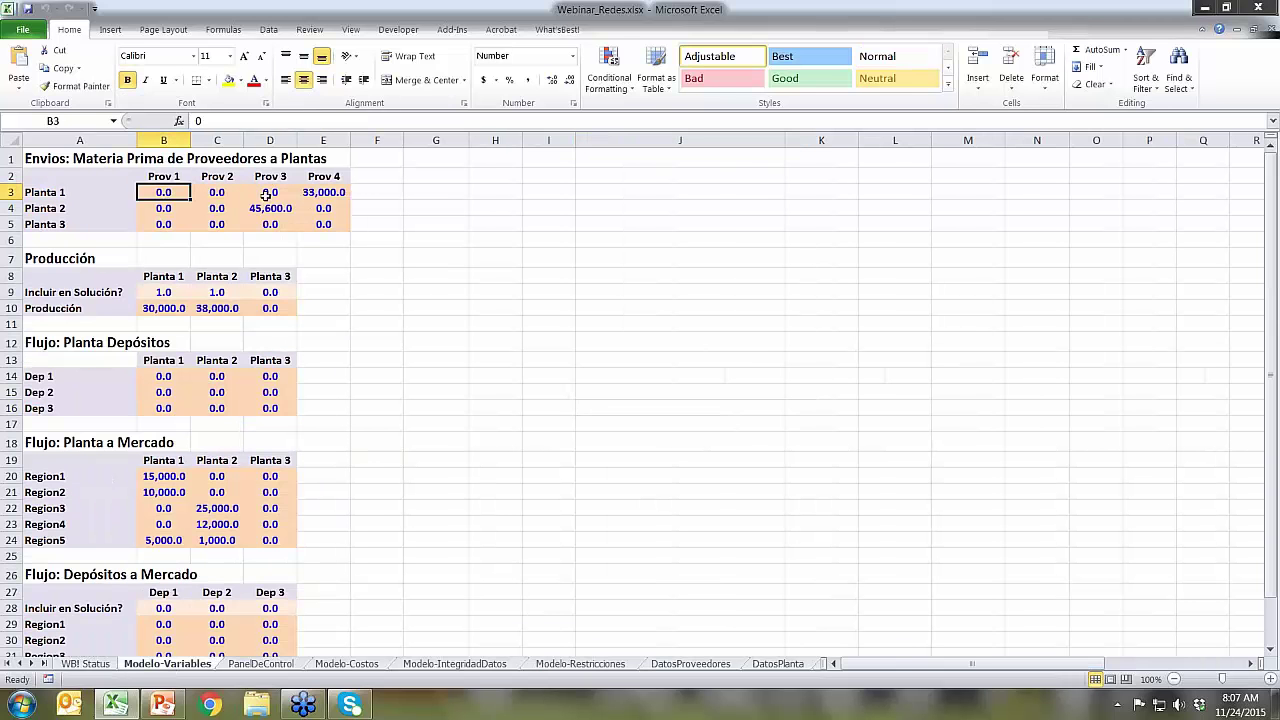
pyautogui.click(170, 223)
pyautogui.click(173, 176)
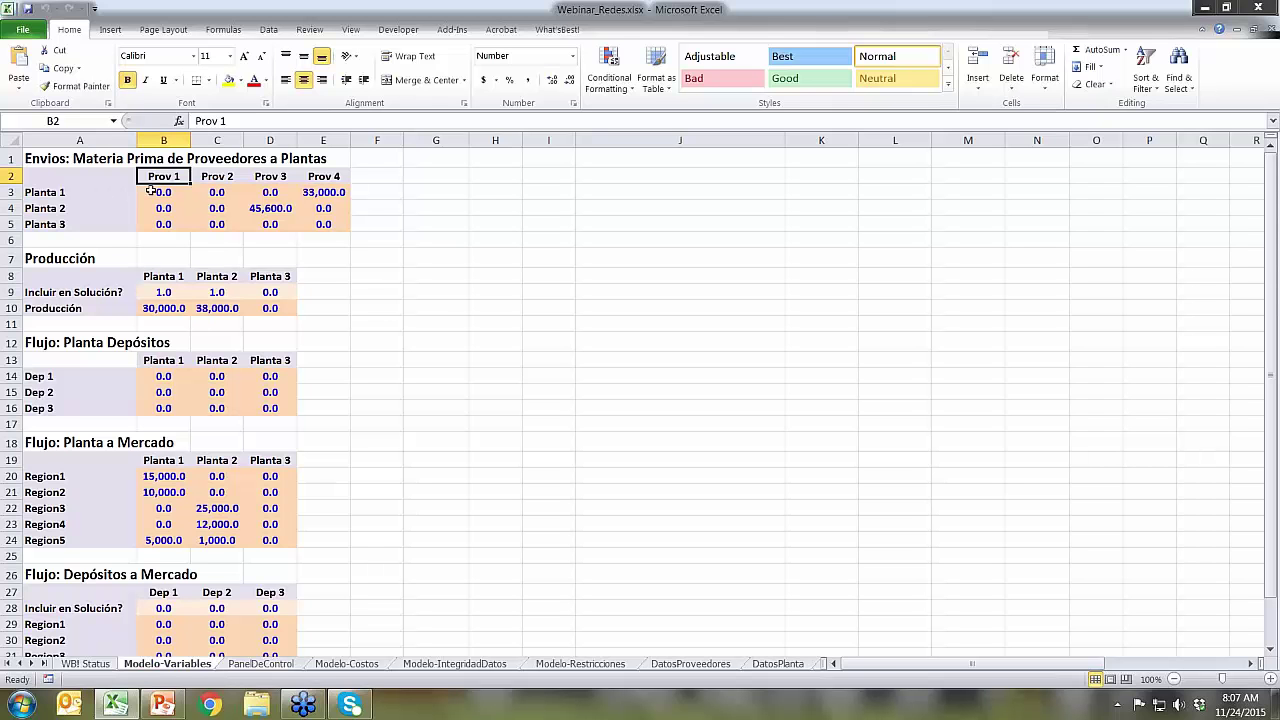
pyautogui.moveTo(150, 191); pyautogui.dragTo(147, 222)
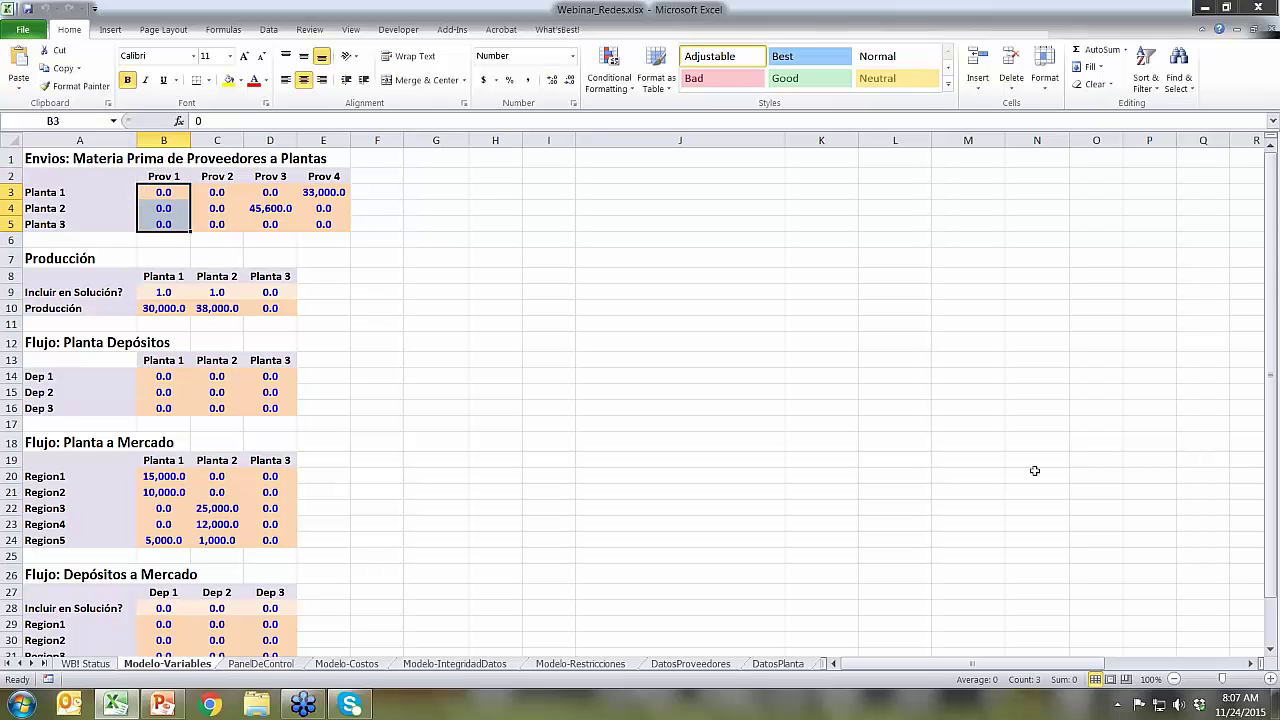
pyautogui.click(798, 472)
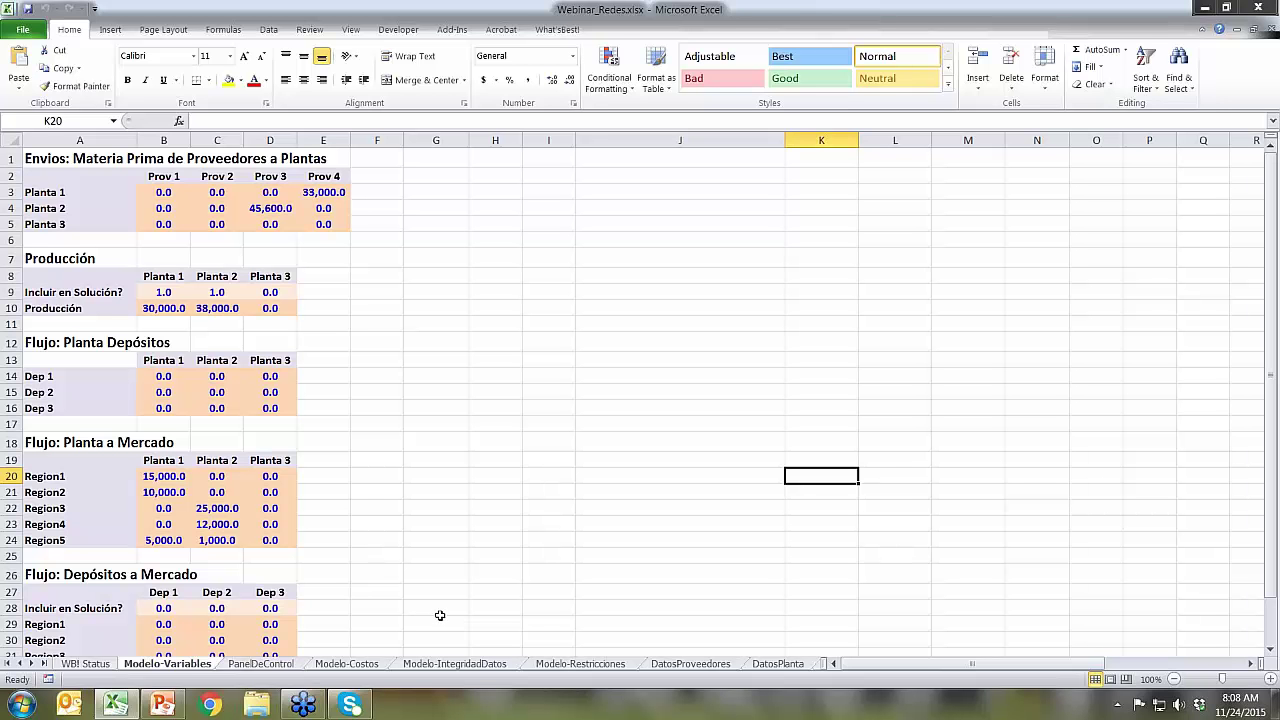
# Return to Modelo-Restricciones and examine the suppliers' Envio Total plus the Restricción and Capacidad formulas of Prov 1
pyautogui.click(570, 664)
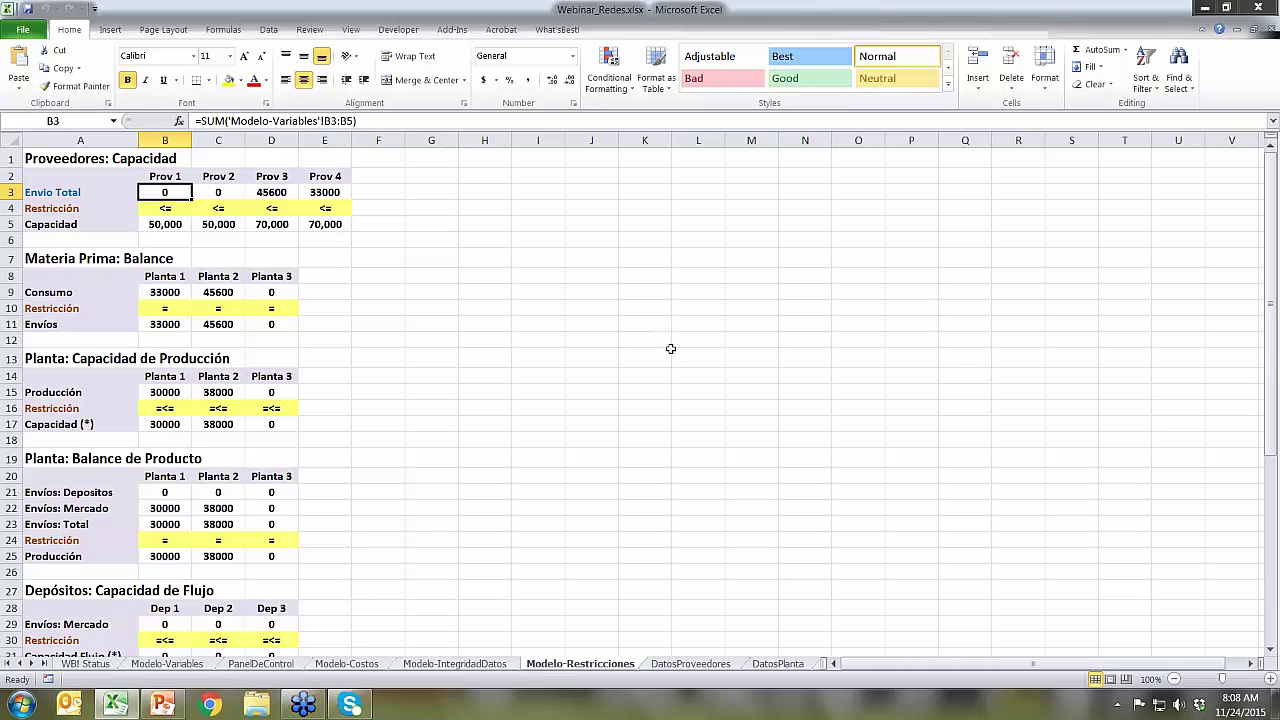
pyautogui.press('Left')
pyautogui.press('Right')
pyautogui.press('Right')
pyautogui.press('Right')
pyautogui.press('Left')
pyautogui.press('Left')
pyautogui.press('Down')
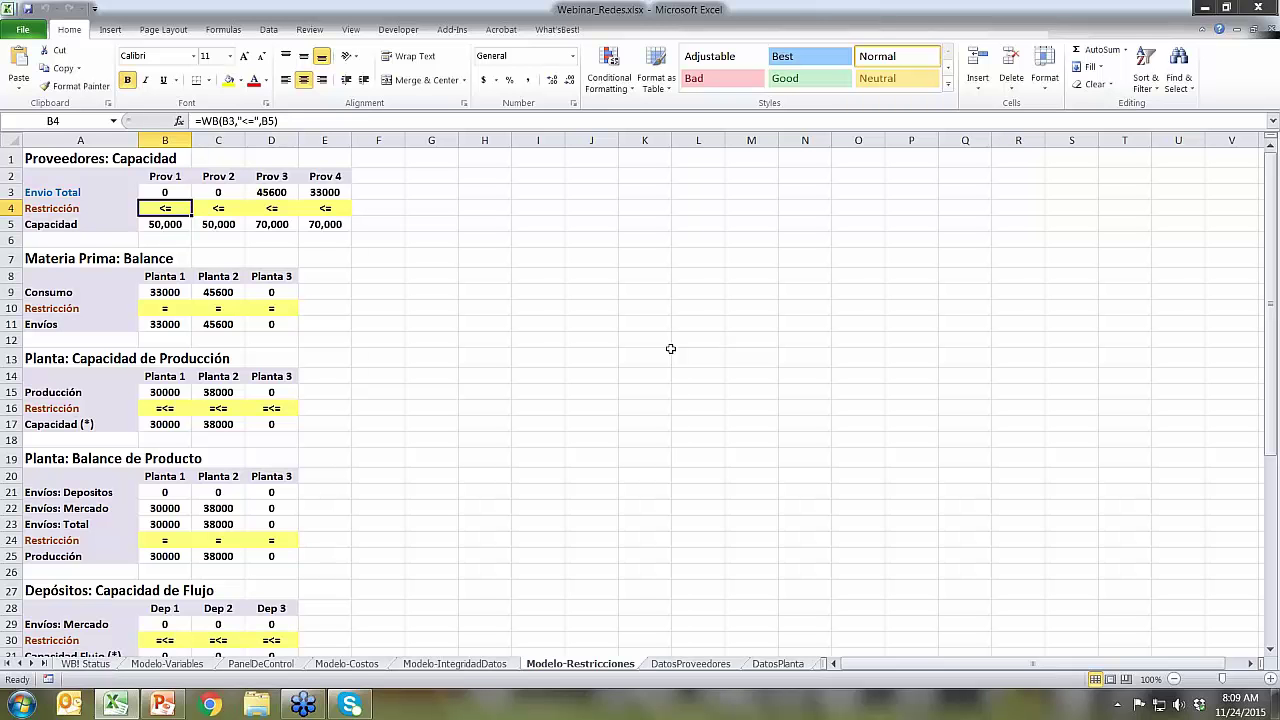
pyautogui.press('Down')
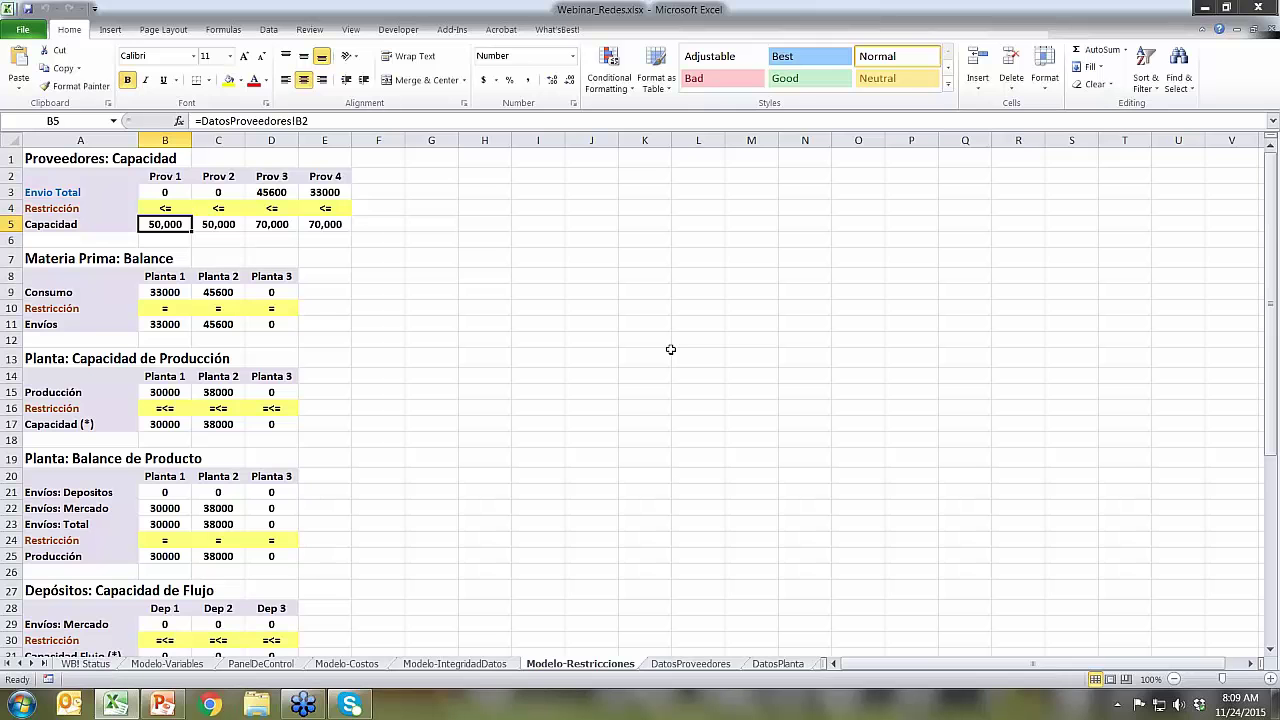
# Look over the What'sBest! commands for adjustable cells, constraints and solving
pyautogui.click(458, 30)
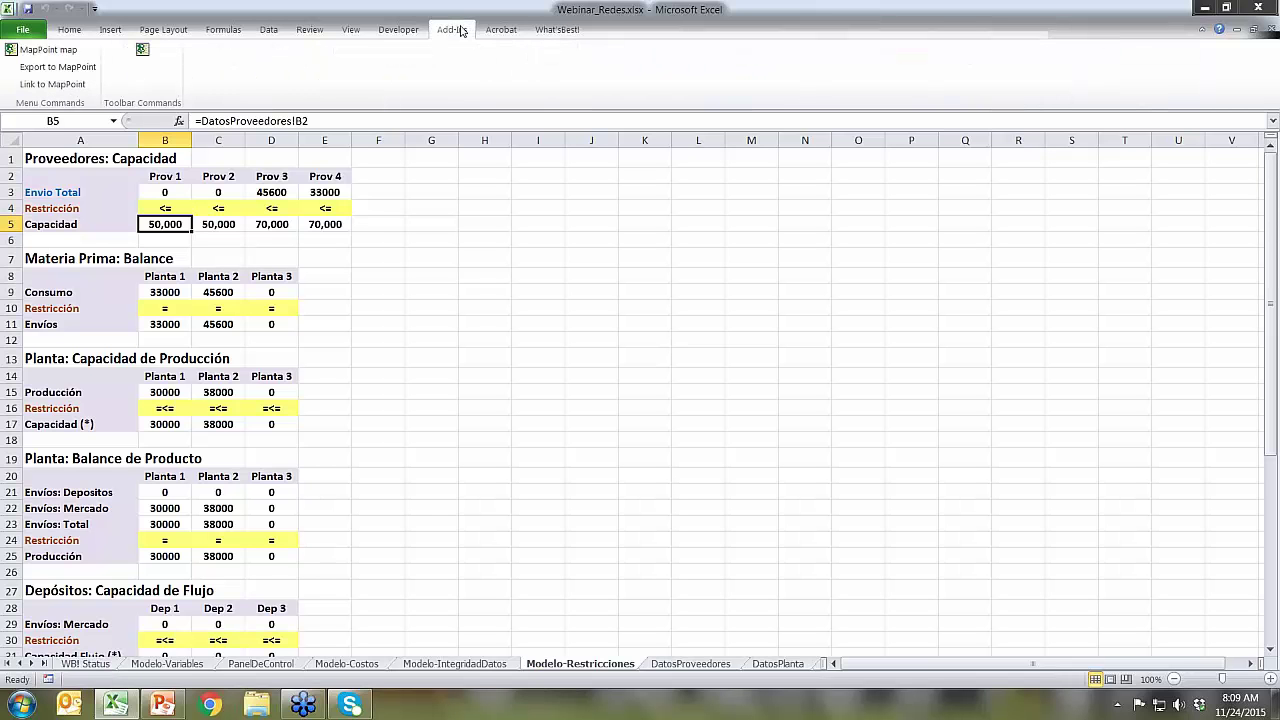
pyautogui.click(553, 30)
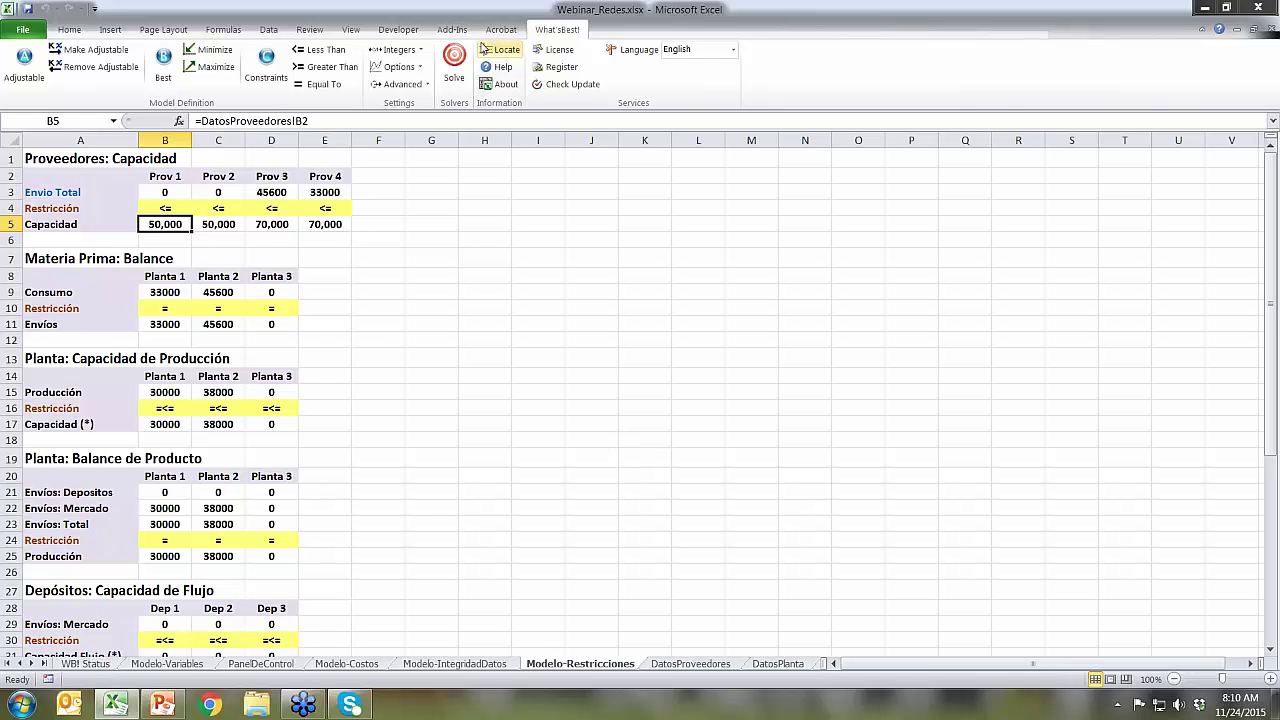
pyautogui.click(399, 313)
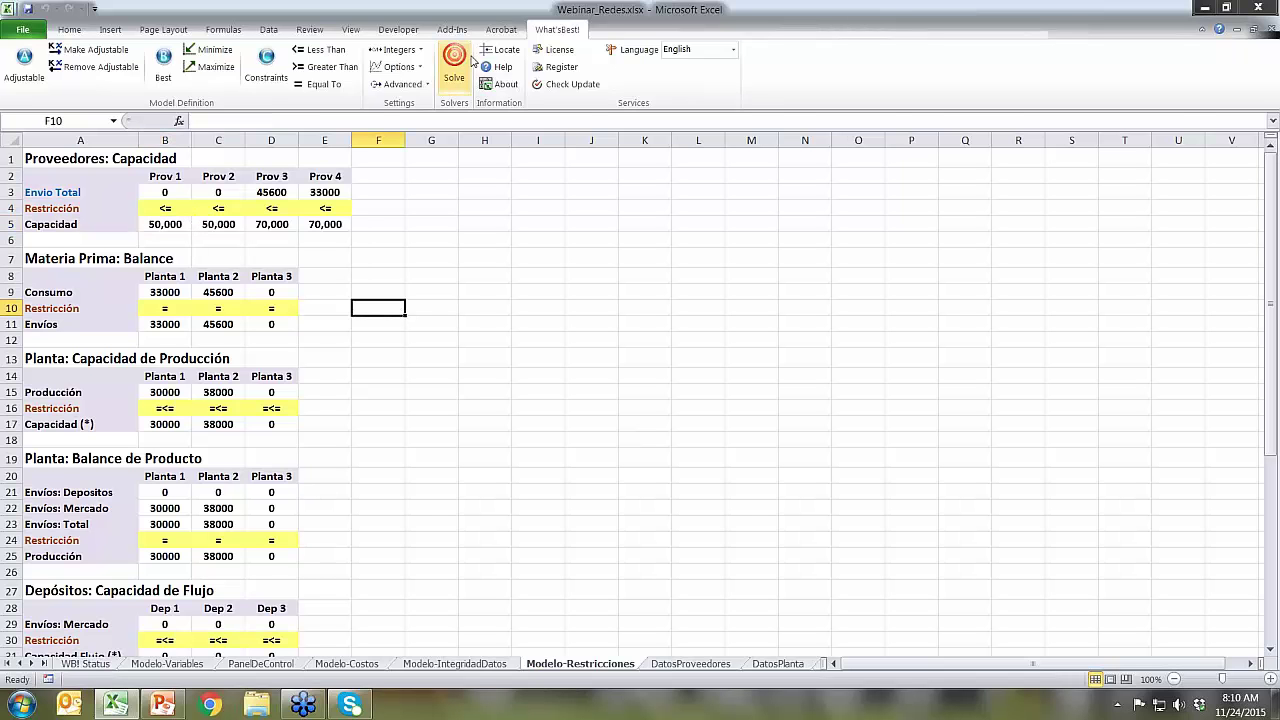
pyautogui.click(452, 29)
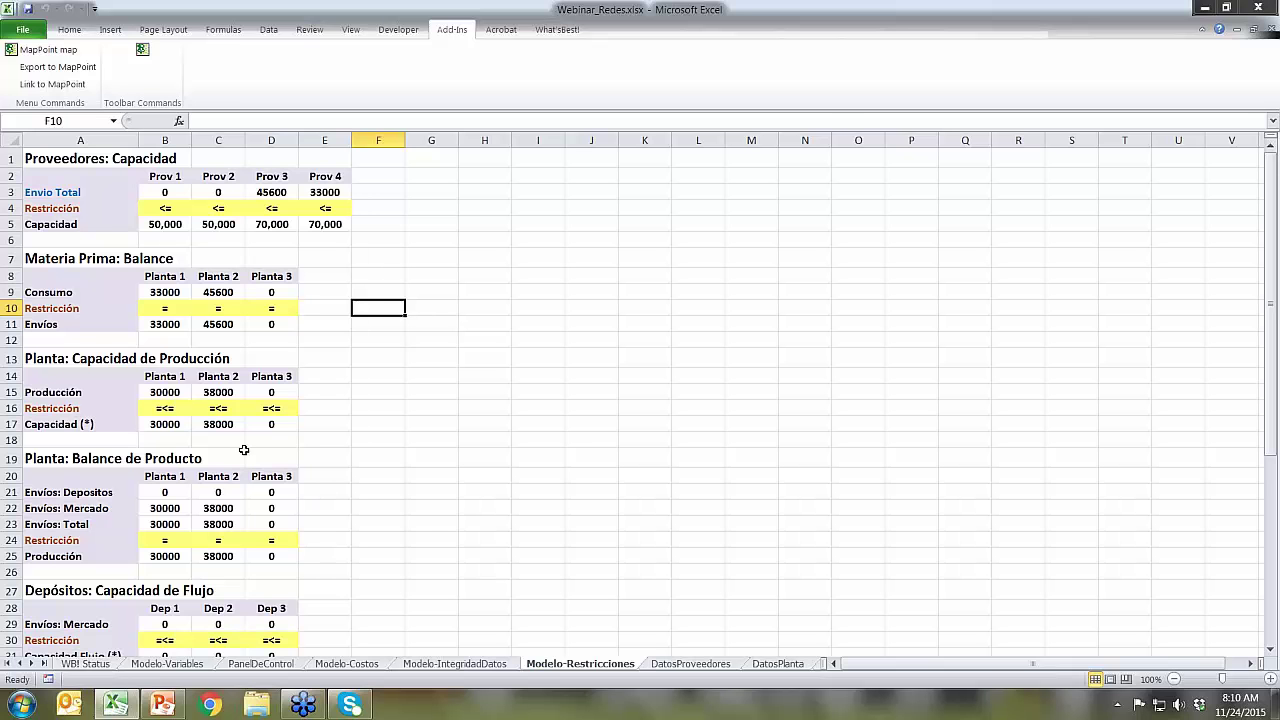
# Revisit the adjustable cells in Modelo-Variables and go back to the constraints in Modelo-Restricciones
pyautogui.click(160, 664)
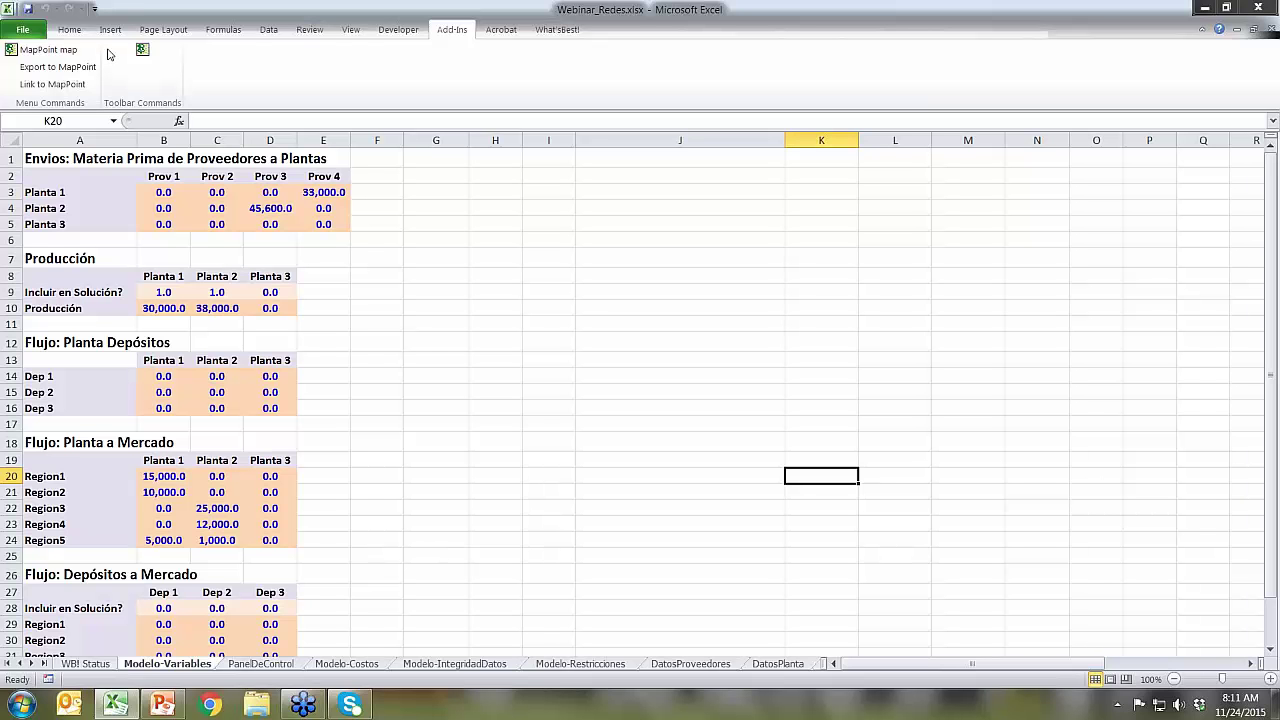
pyautogui.click(540, 665)
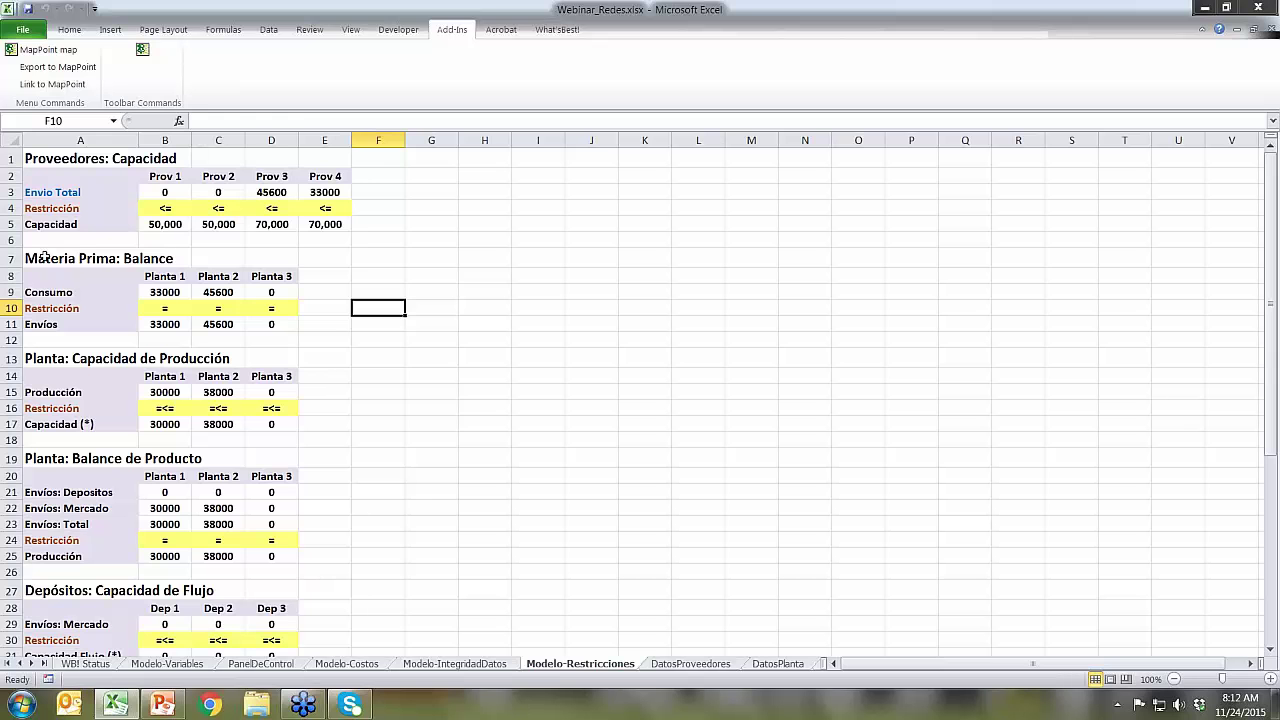
# Review the Materia Prima: Balance, Planta: Capacidad de Producción and Planta: Balance de Producto constraint blocks in Modelo-Restricciones
pyautogui.moveTo(45, 257); pyautogui.dragTo(290, 324)
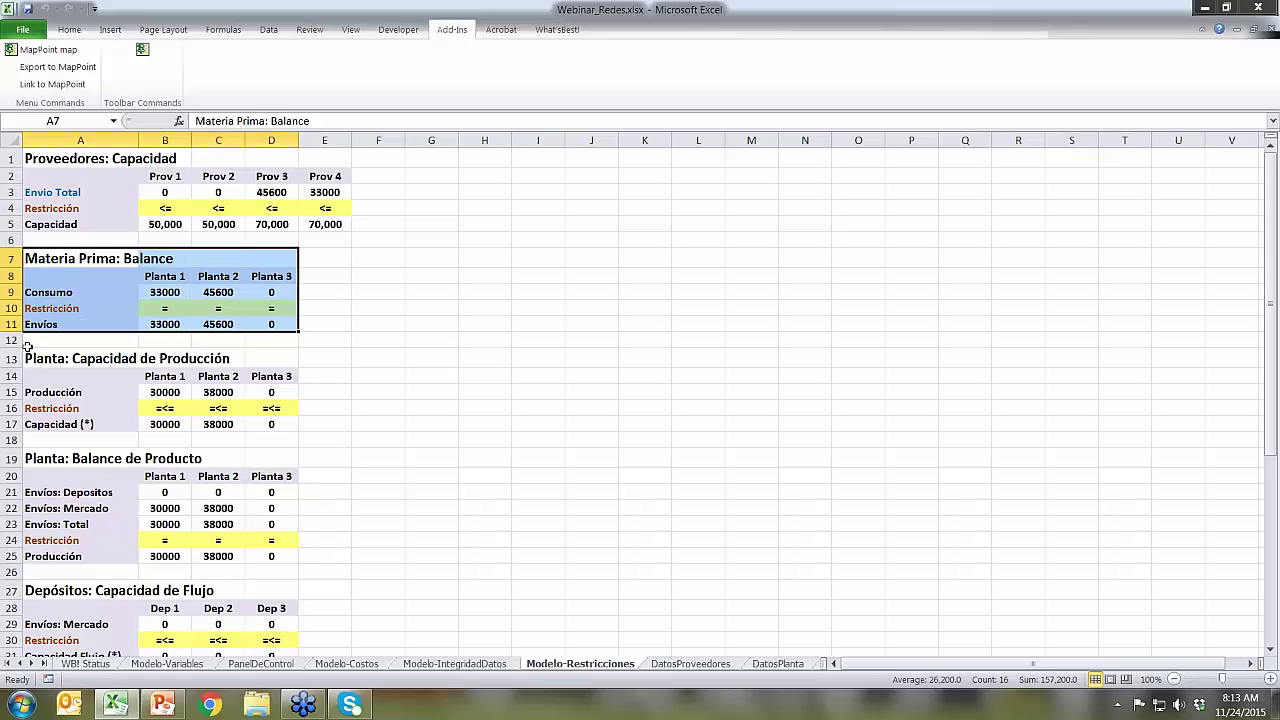
pyautogui.moveTo(30, 357); pyautogui.dragTo(285, 424)
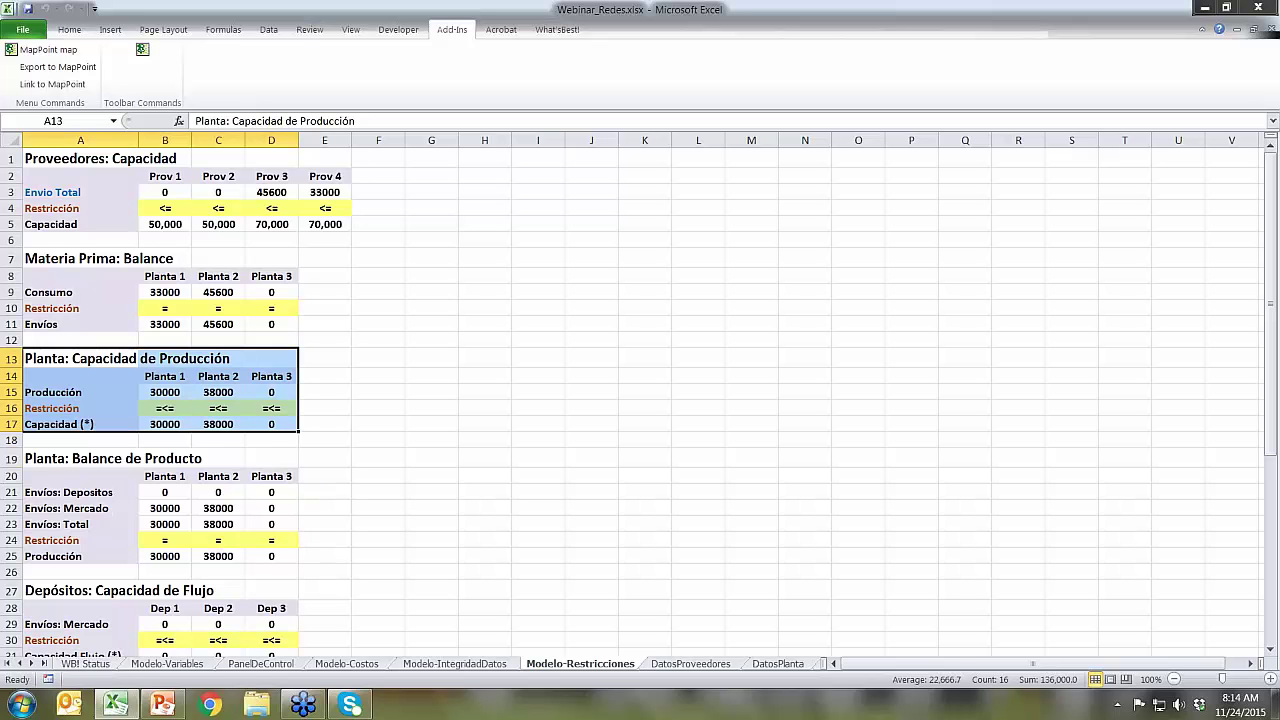
pyautogui.moveTo(30, 459); pyautogui.dragTo(285, 557)
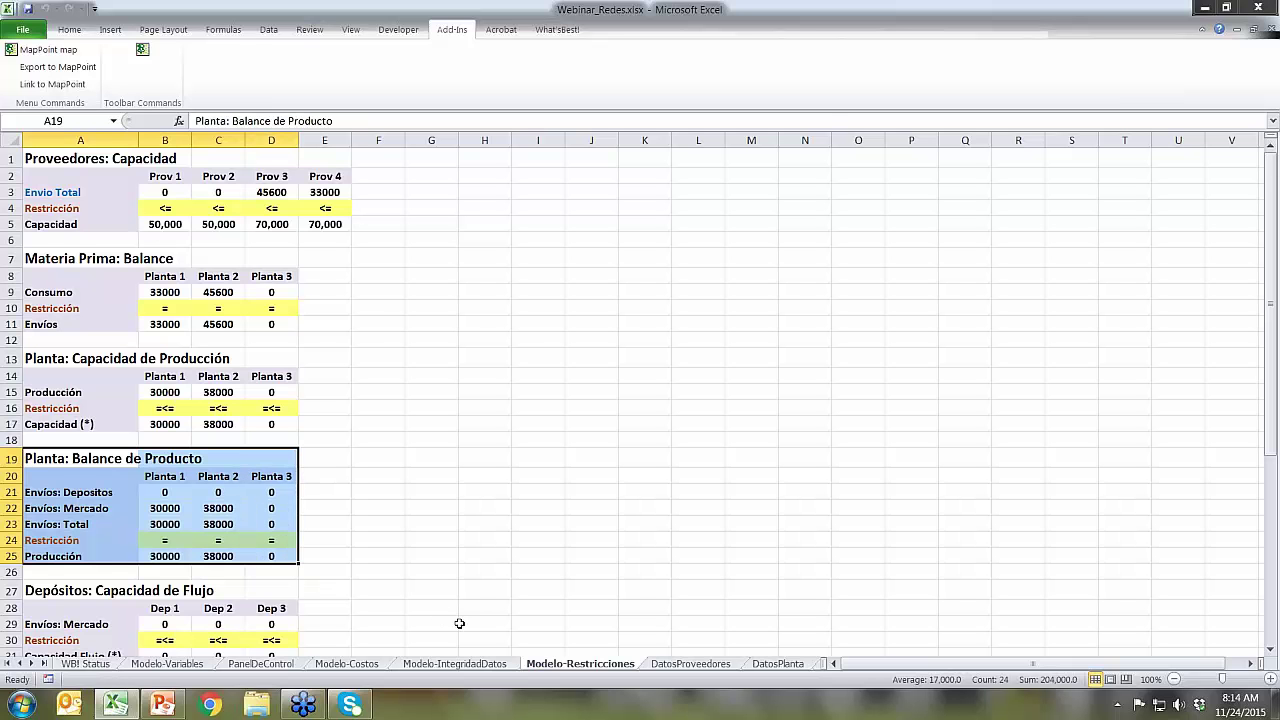
pyautogui.moveTo(34, 262); pyautogui.dragTo(270, 328)
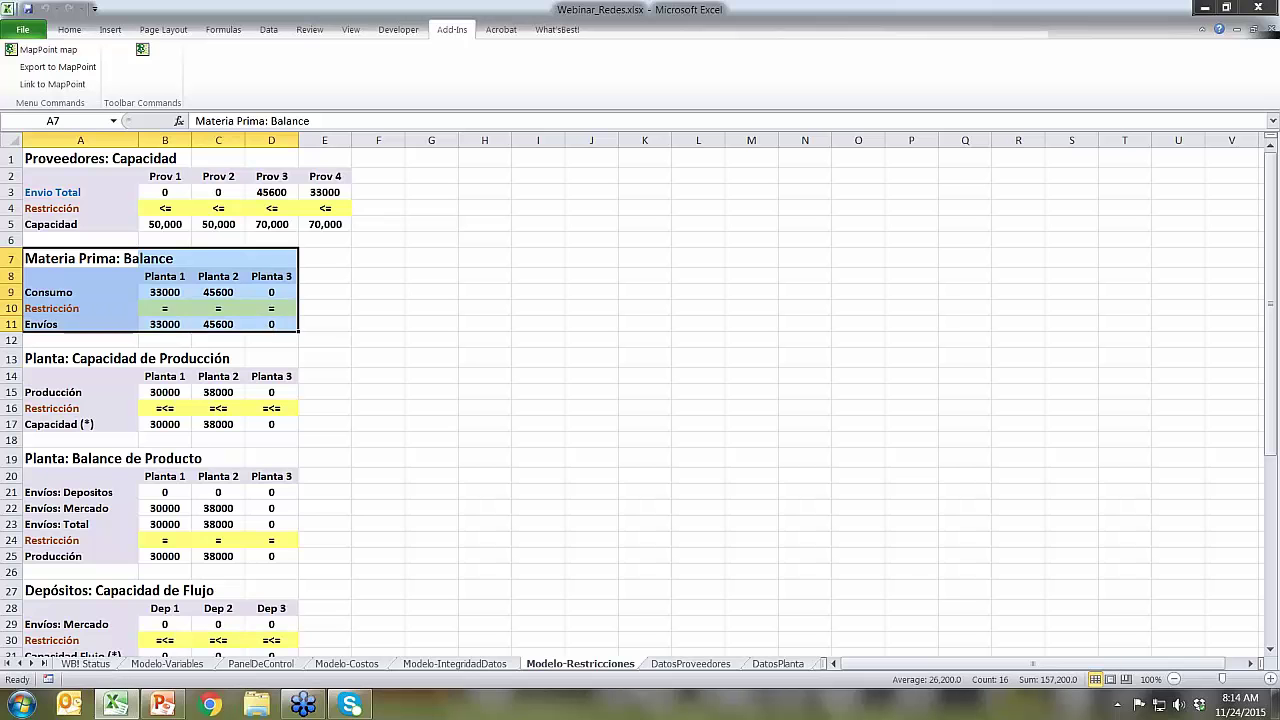
# Examine the Planta: Balance de Producto block, including Planta 1's Envíos: Depositos and Restricción formulas
pyautogui.moveTo(50, 463); pyautogui.dragTo(300, 557)
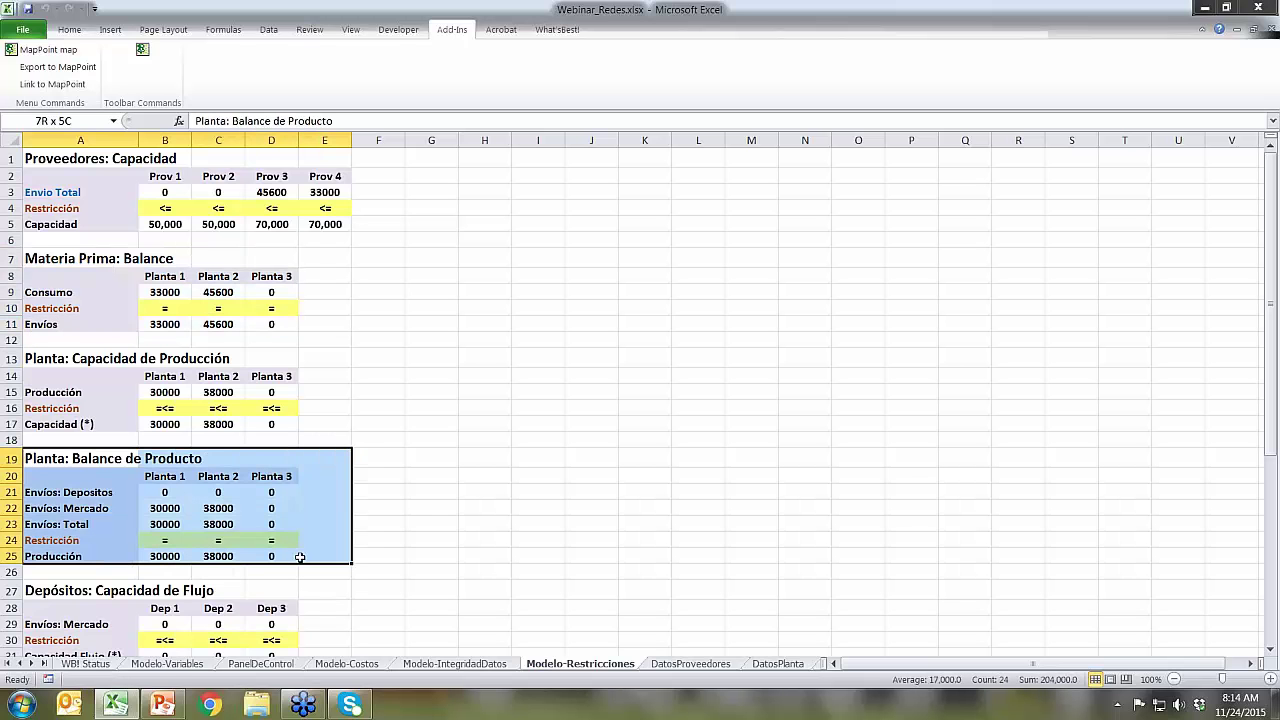
pyautogui.click(165, 480)
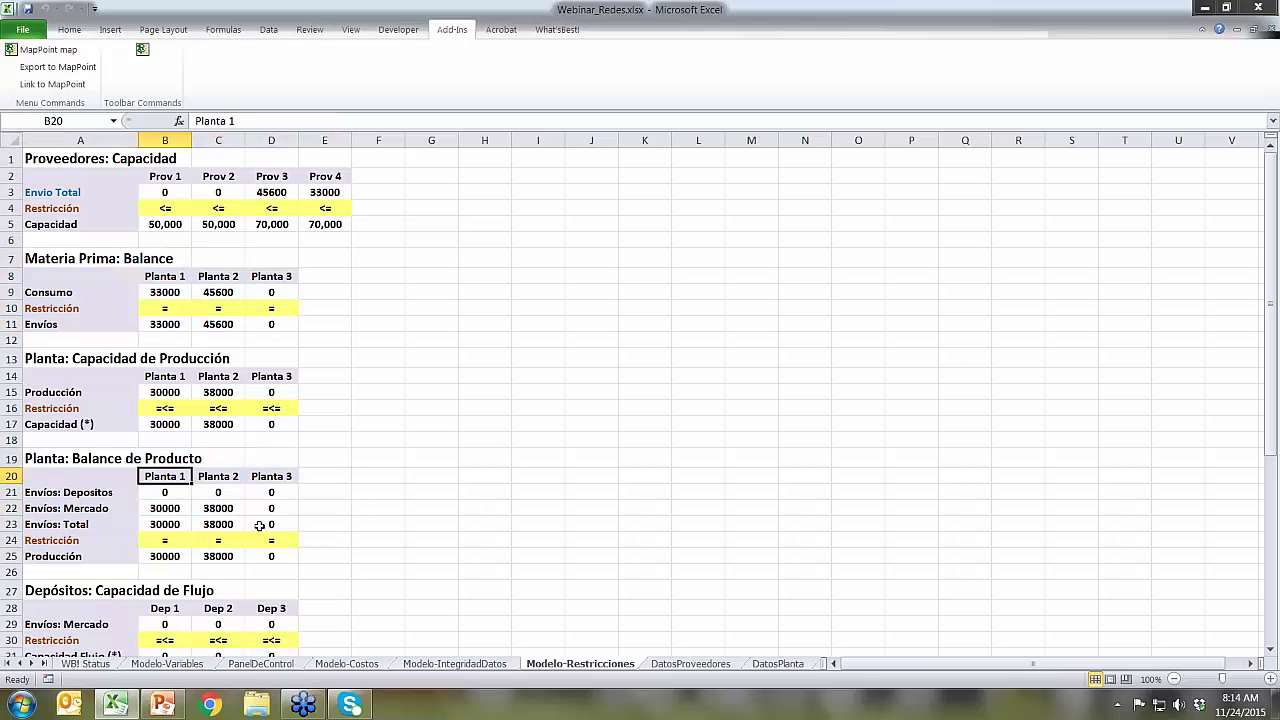
pyautogui.click(156, 492)
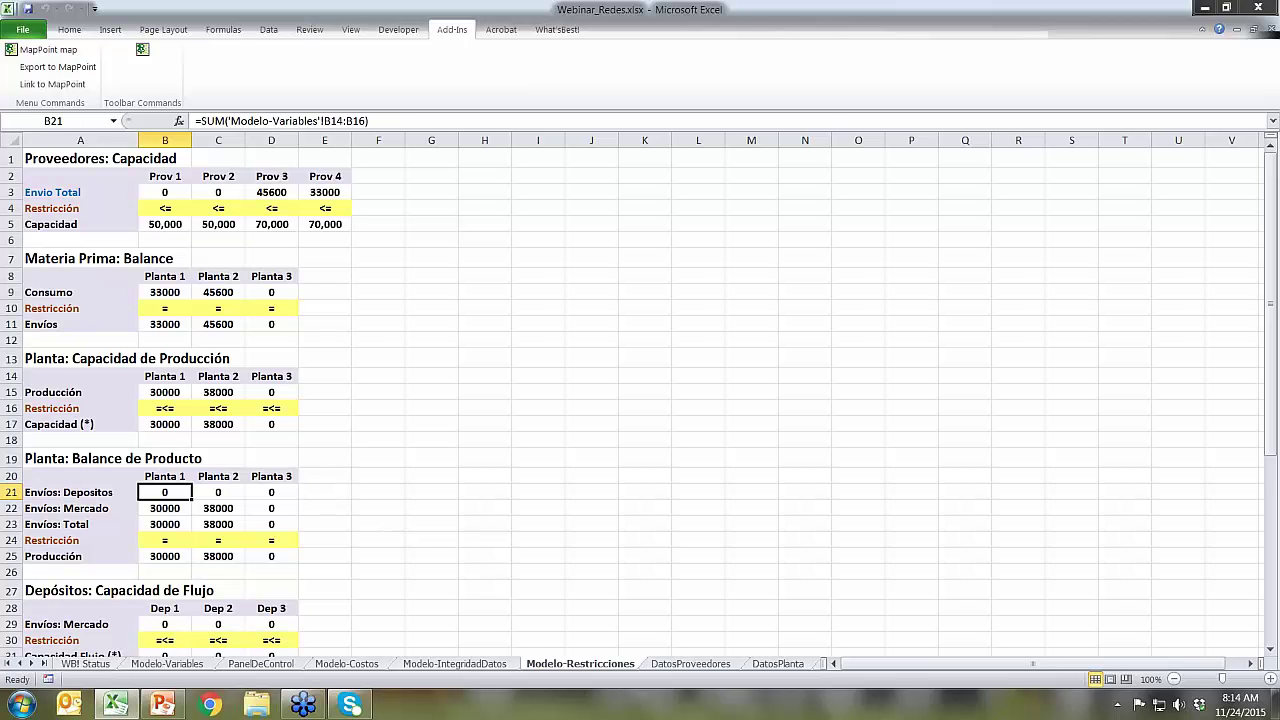
pyautogui.click(160, 540)
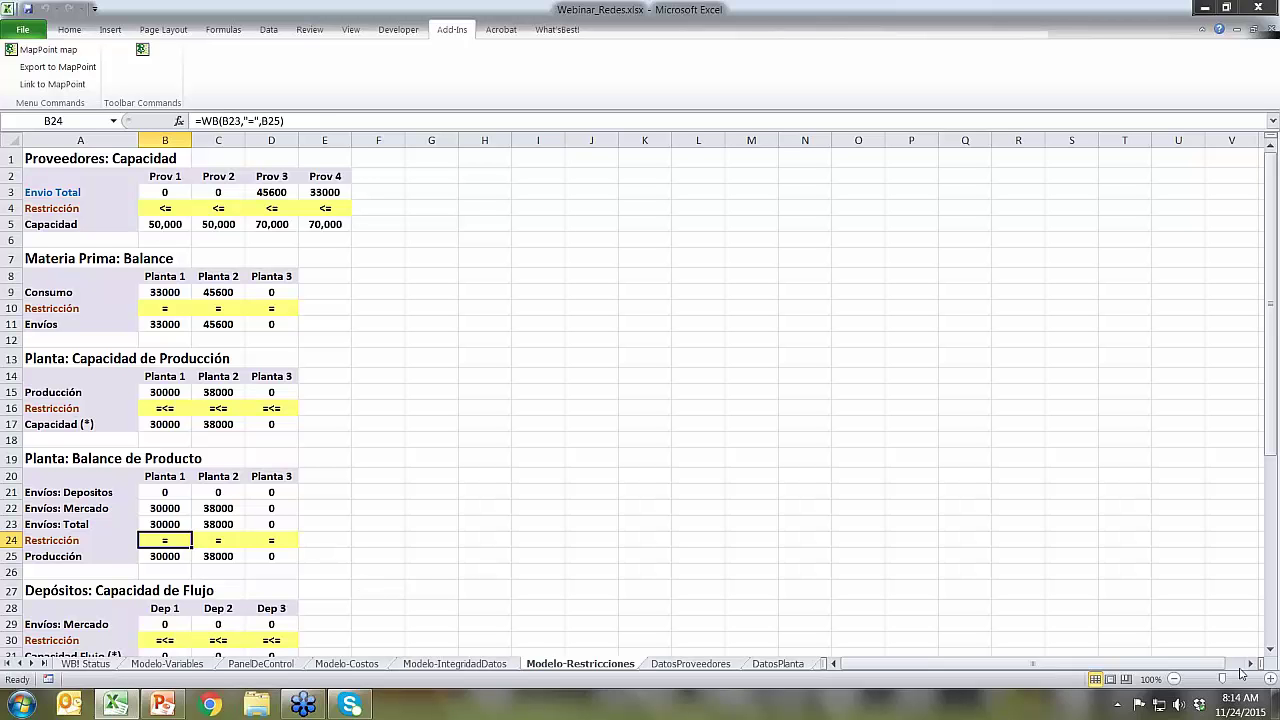
# Inspect the Envíos: Mercado and Capacidad Flujo formulas of Dep 1 to Dep 3, plus the Depósitos: Balance de Producto block
pyautogui.click(1269, 651)
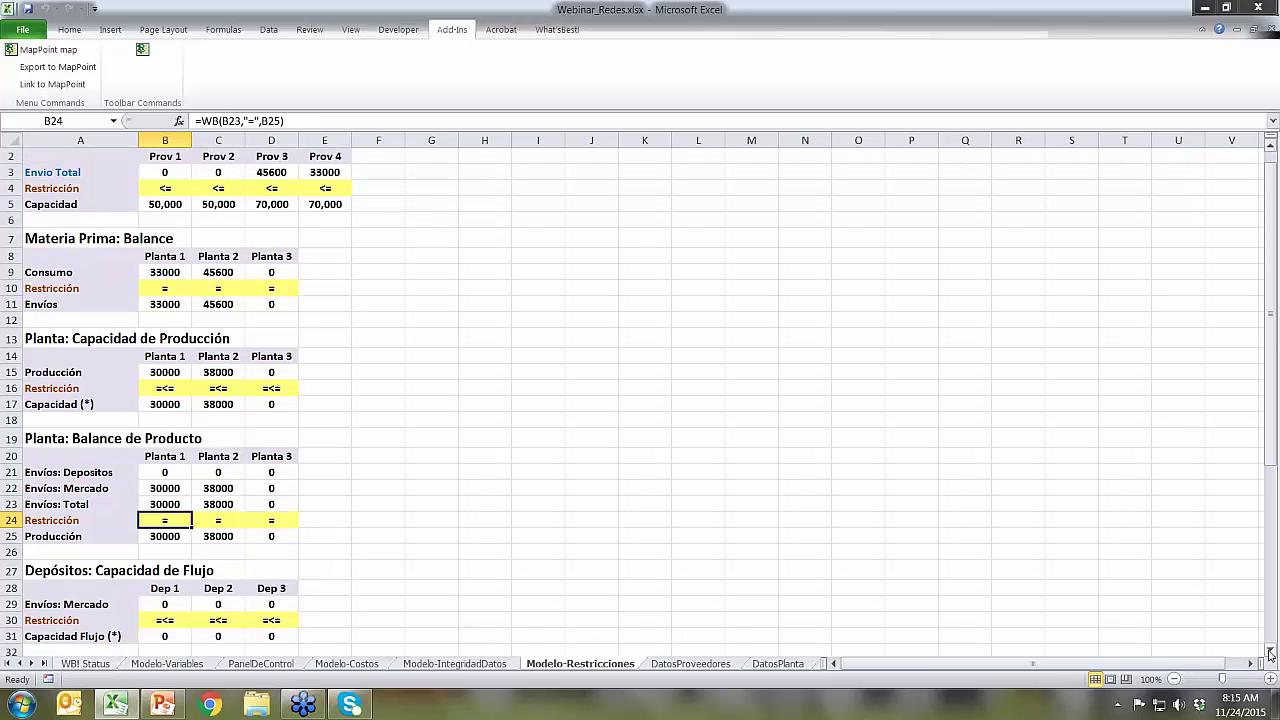
pyautogui.click(1269, 651)
pyautogui.click(1269, 651)
pyautogui.click(1269, 651)
pyautogui.click(1269, 651)
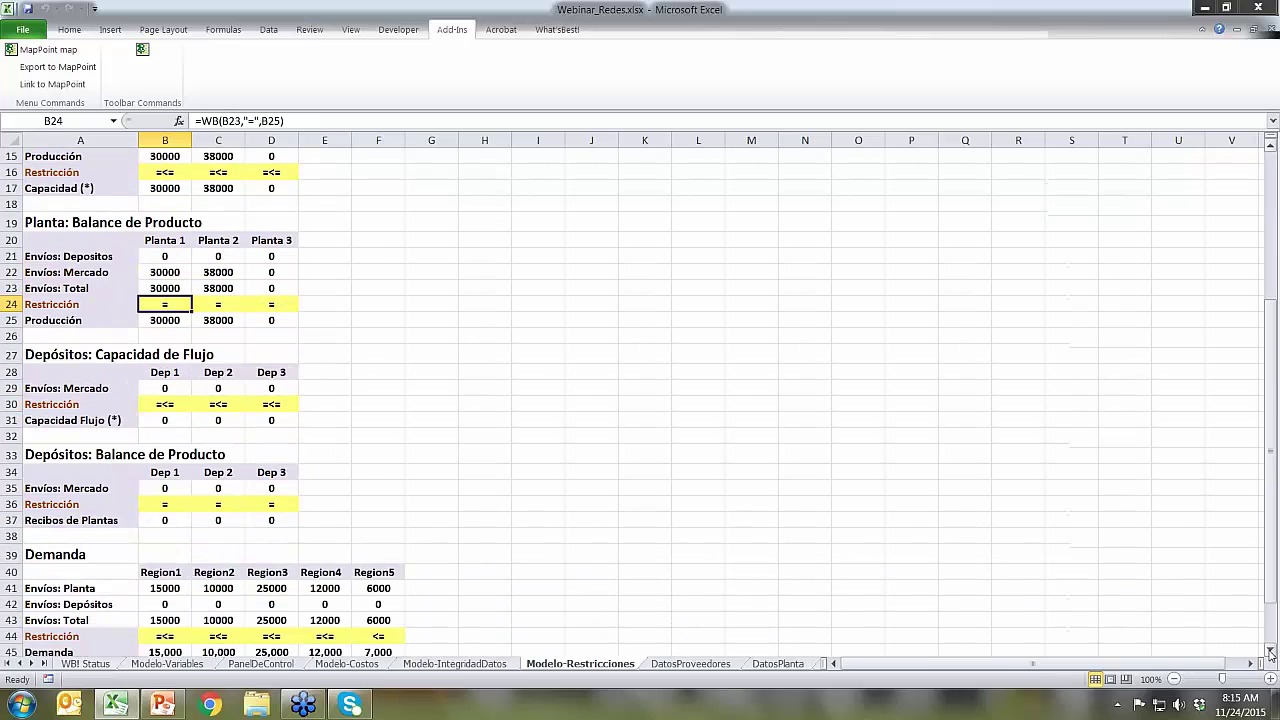
pyautogui.click(1269, 651)
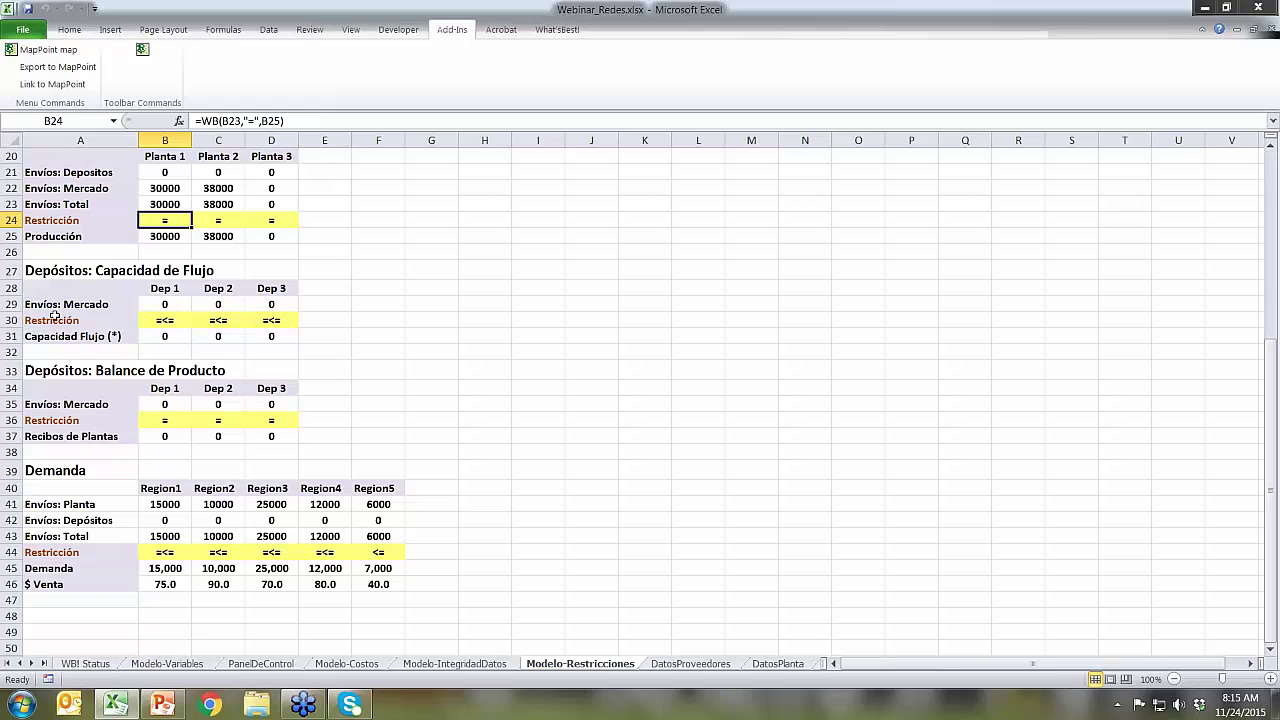
pyautogui.click(165, 304)
pyautogui.click(218, 304)
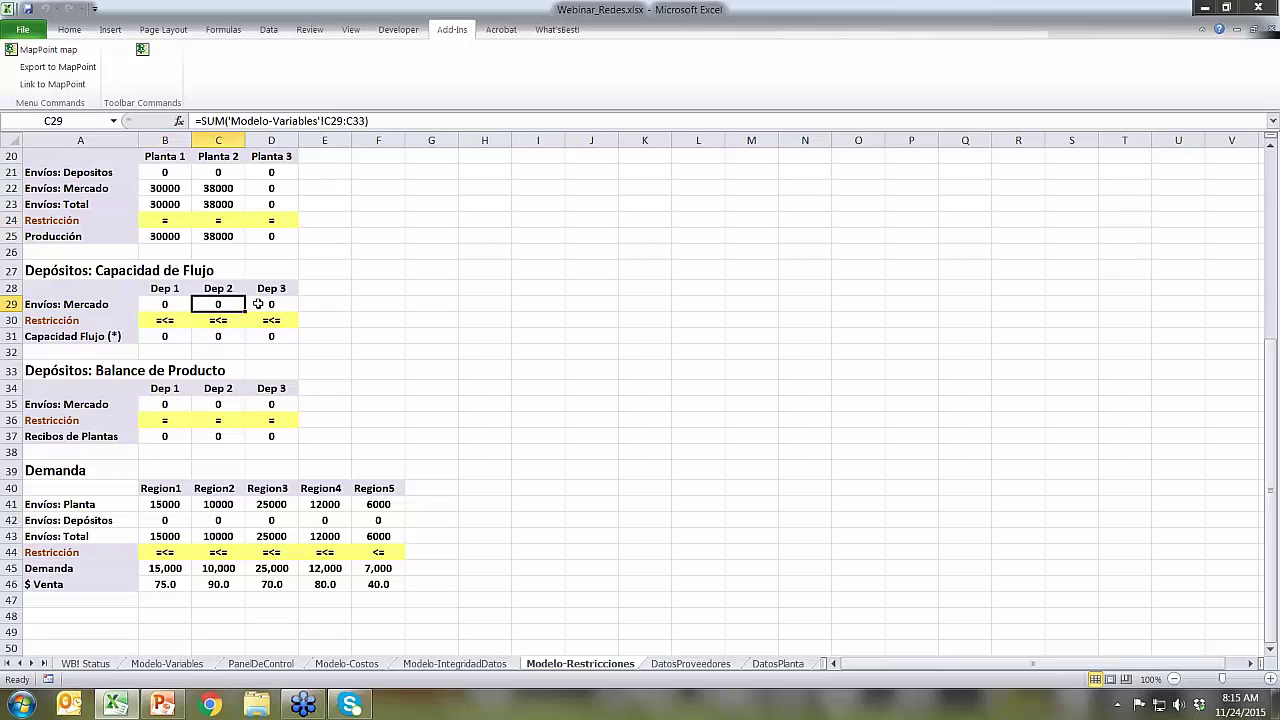
pyautogui.click(264, 304)
pyautogui.click(271, 334)
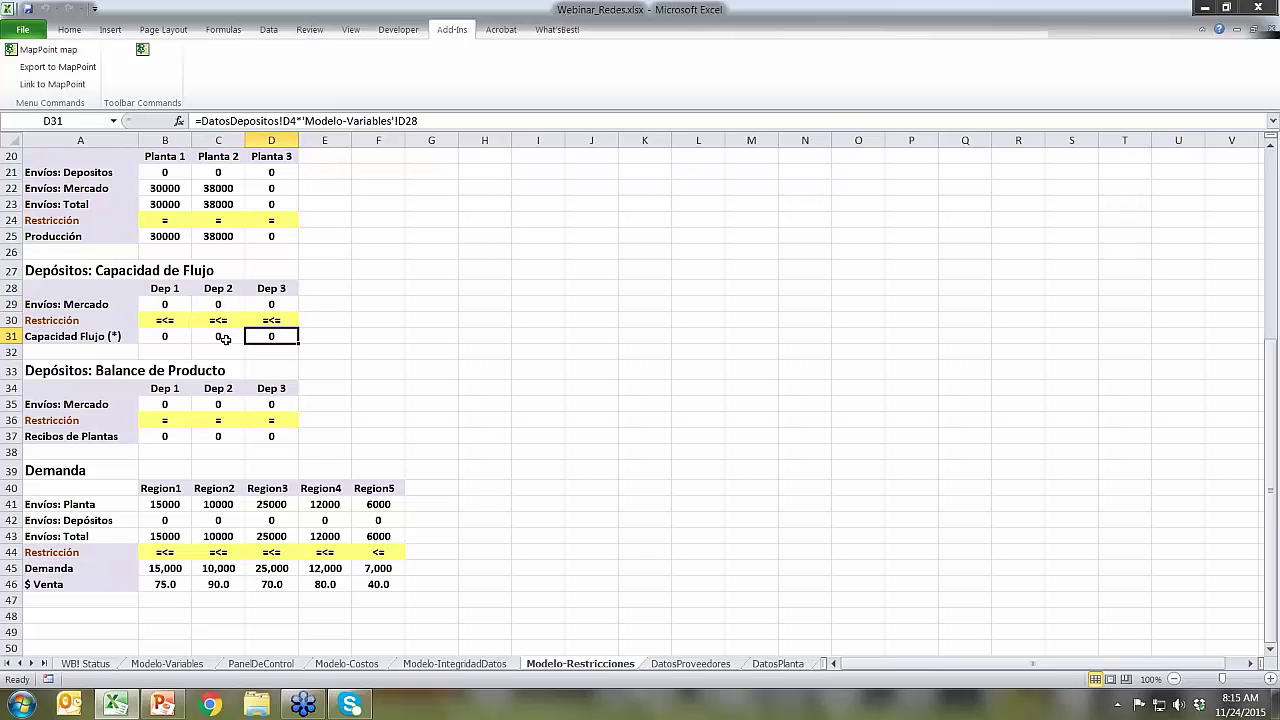
pyautogui.click(218, 336)
pyautogui.click(165, 336)
pyautogui.click(165, 304)
pyautogui.click(218, 304)
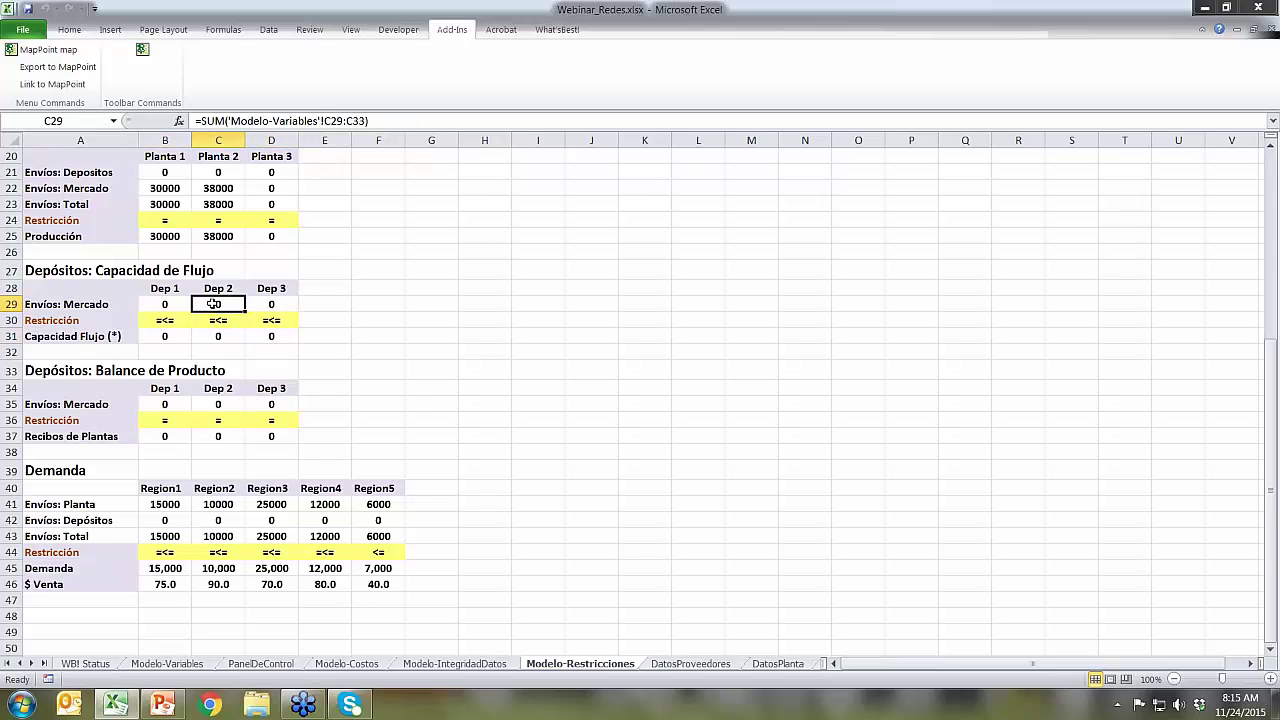
pyautogui.click(271, 304)
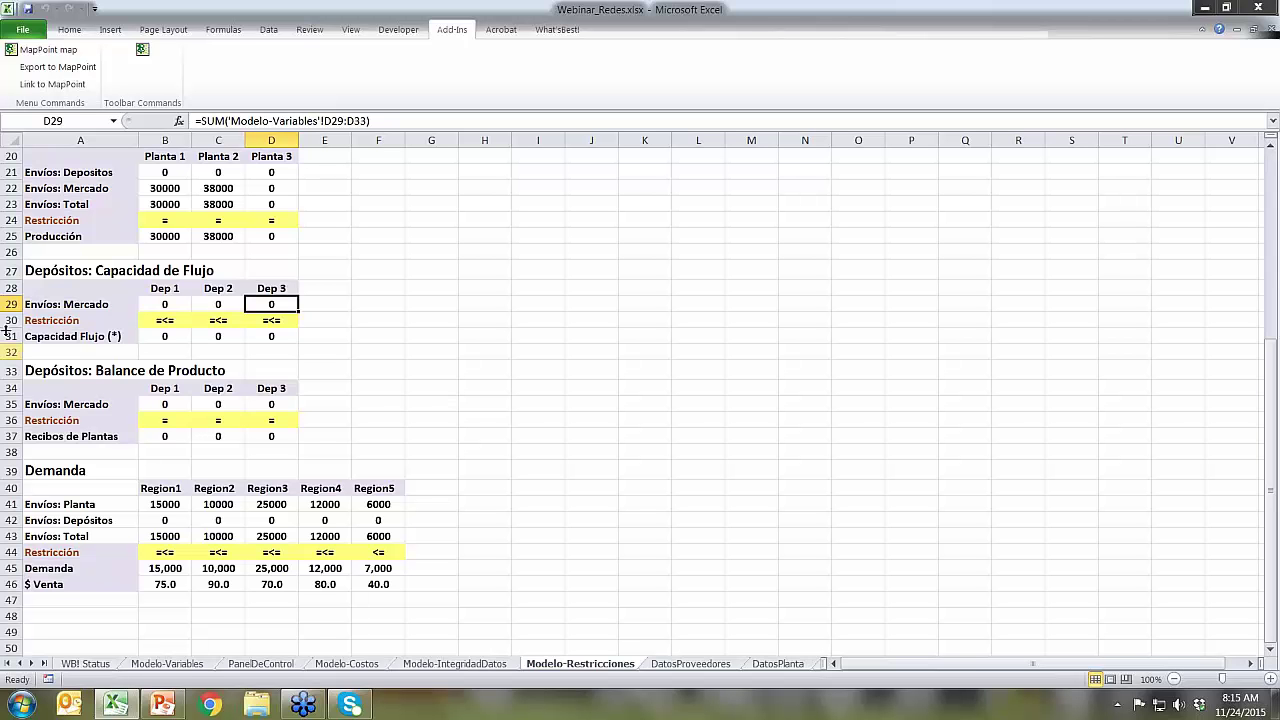
pyautogui.click(155, 304)
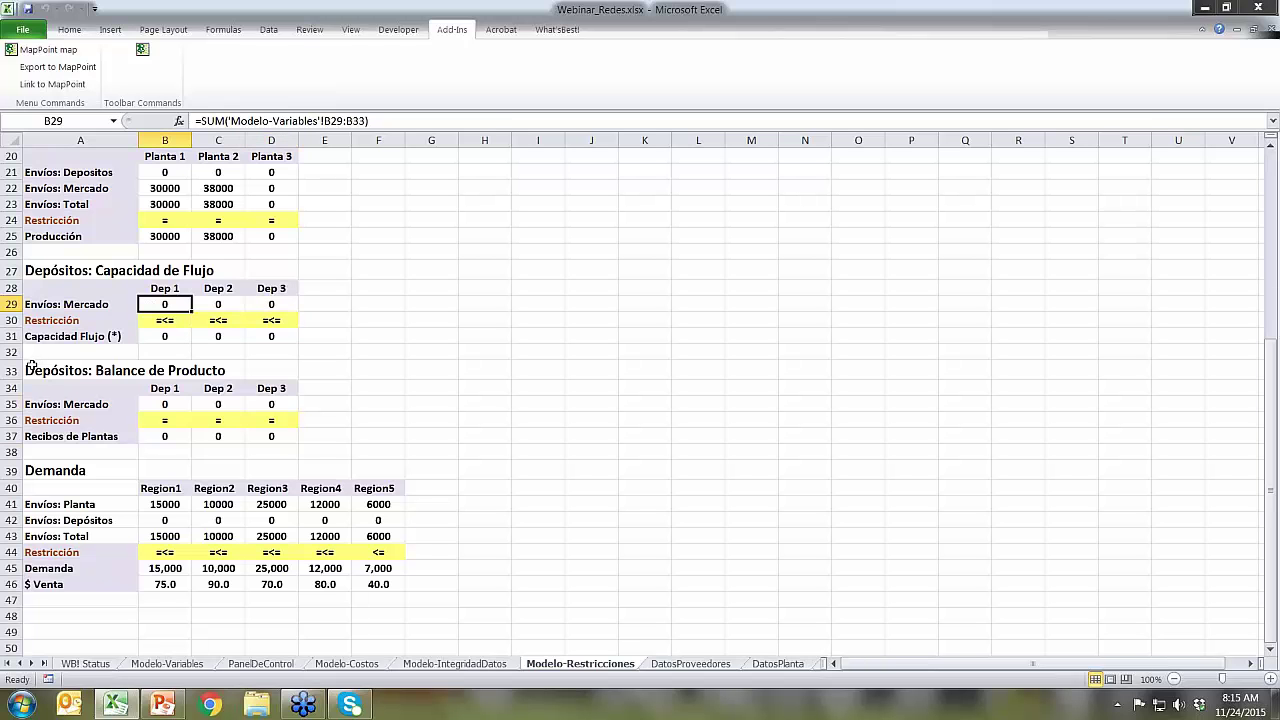
pyautogui.moveTo(37, 368); pyautogui.dragTo(270, 436)
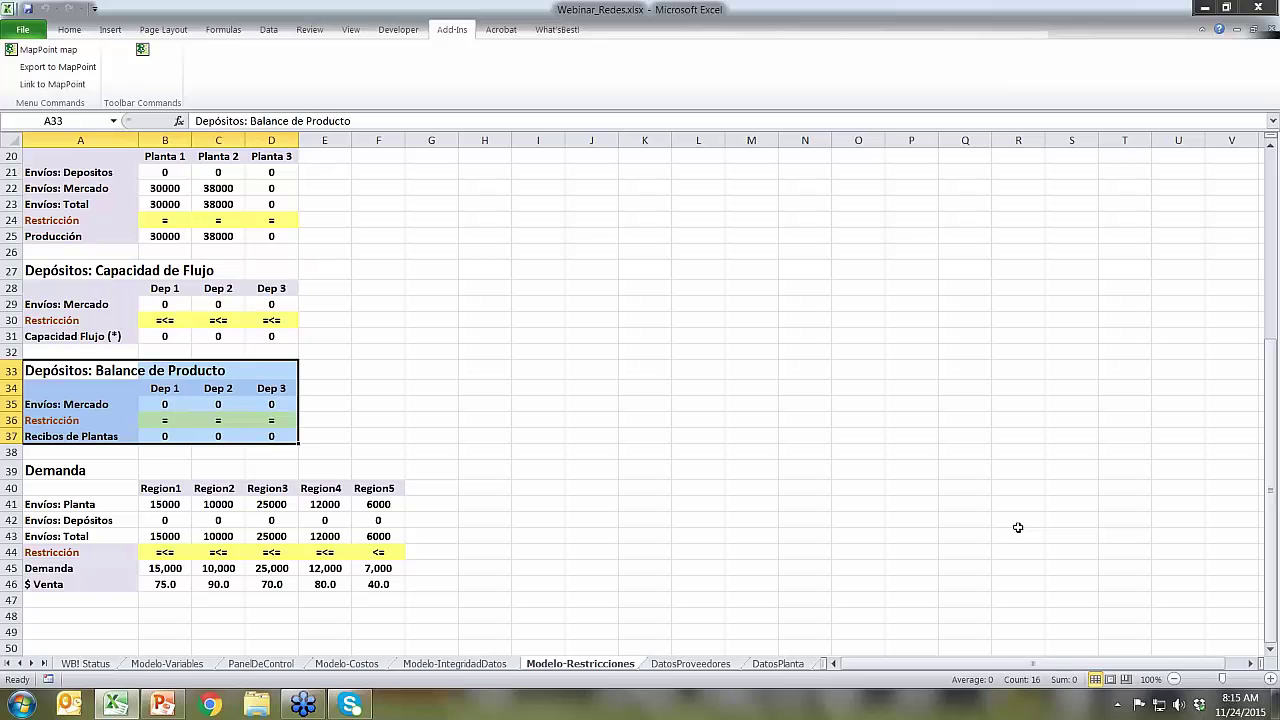
# Examine the Demanda block: the demand of all five regions and the shipment and Restricción formulas of Region1
pyautogui.click(38, 468)
pyautogui.hotkey('ctrl', 'a')
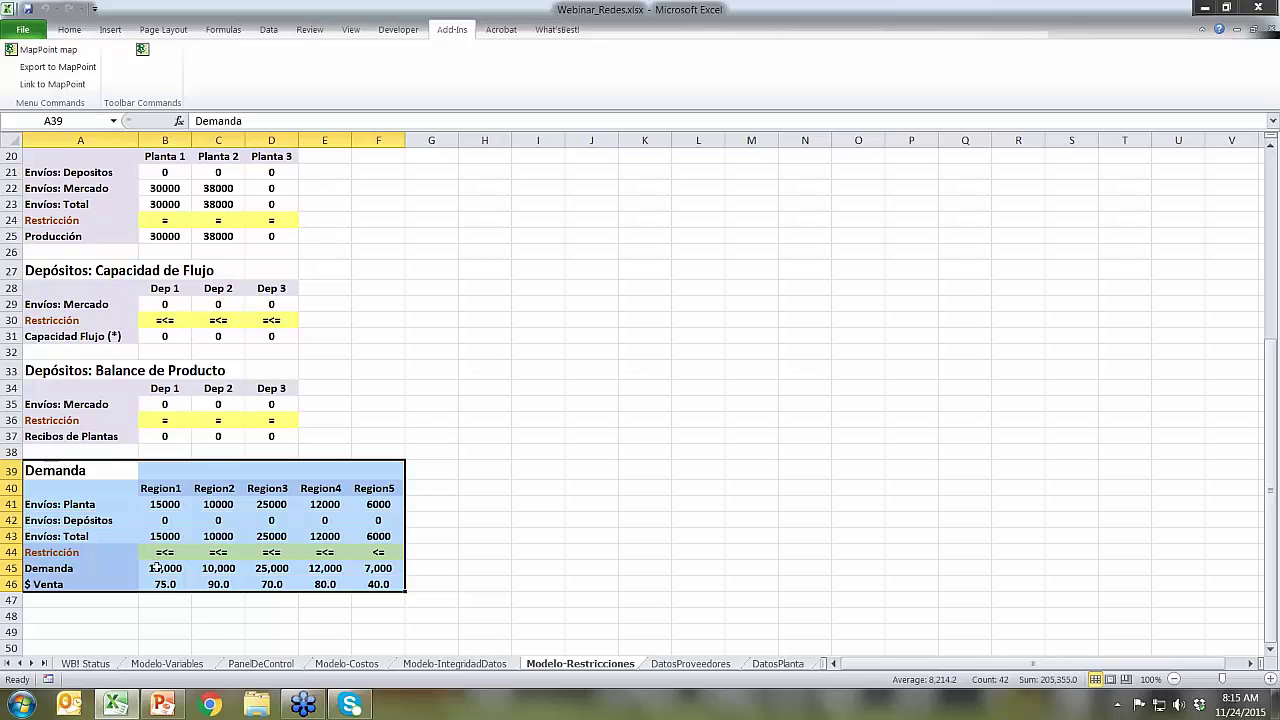
pyautogui.moveTo(160, 568); pyautogui.dragTo(378, 568)
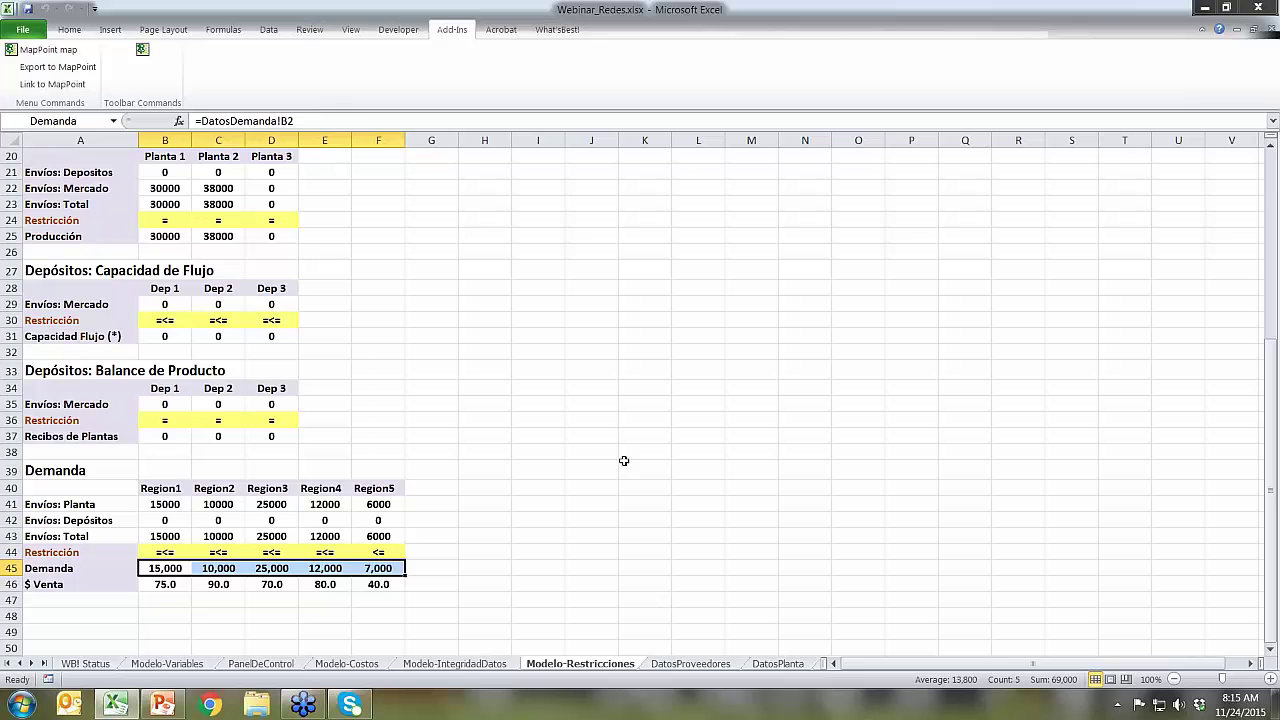
pyautogui.click(161, 490)
pyautogui.click(163, 505)
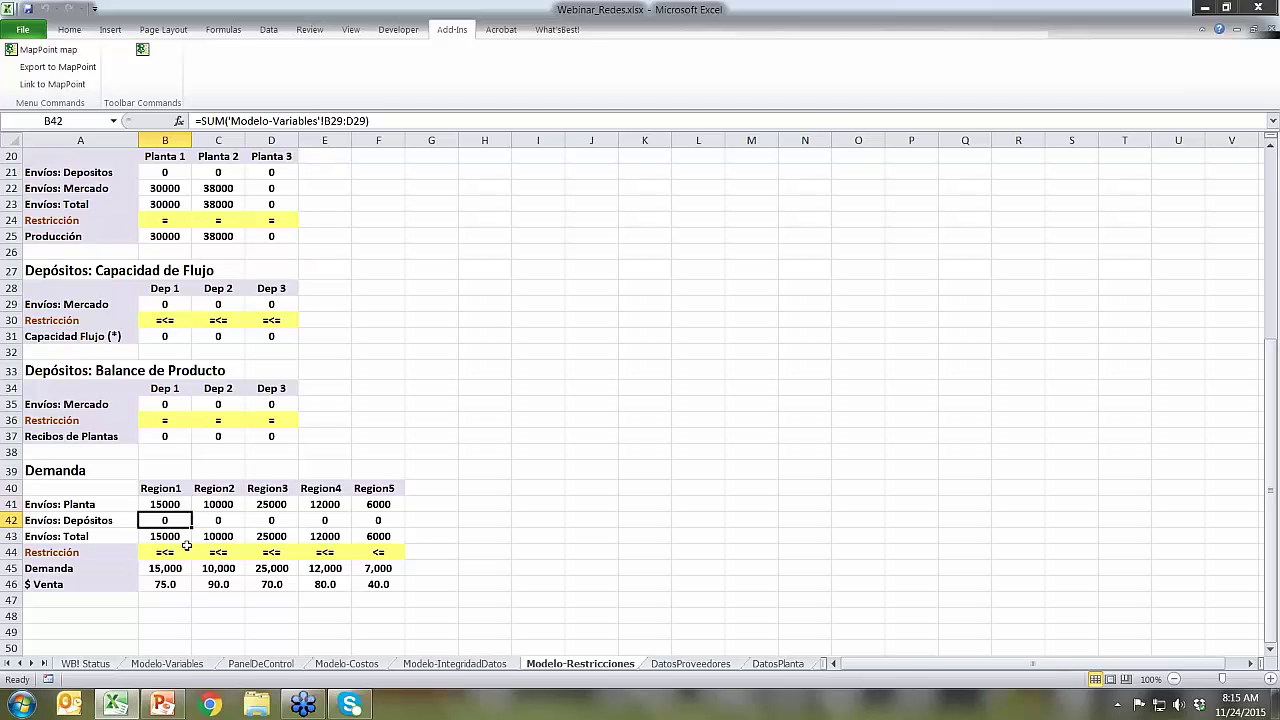
pyautogui.click(168, 553)
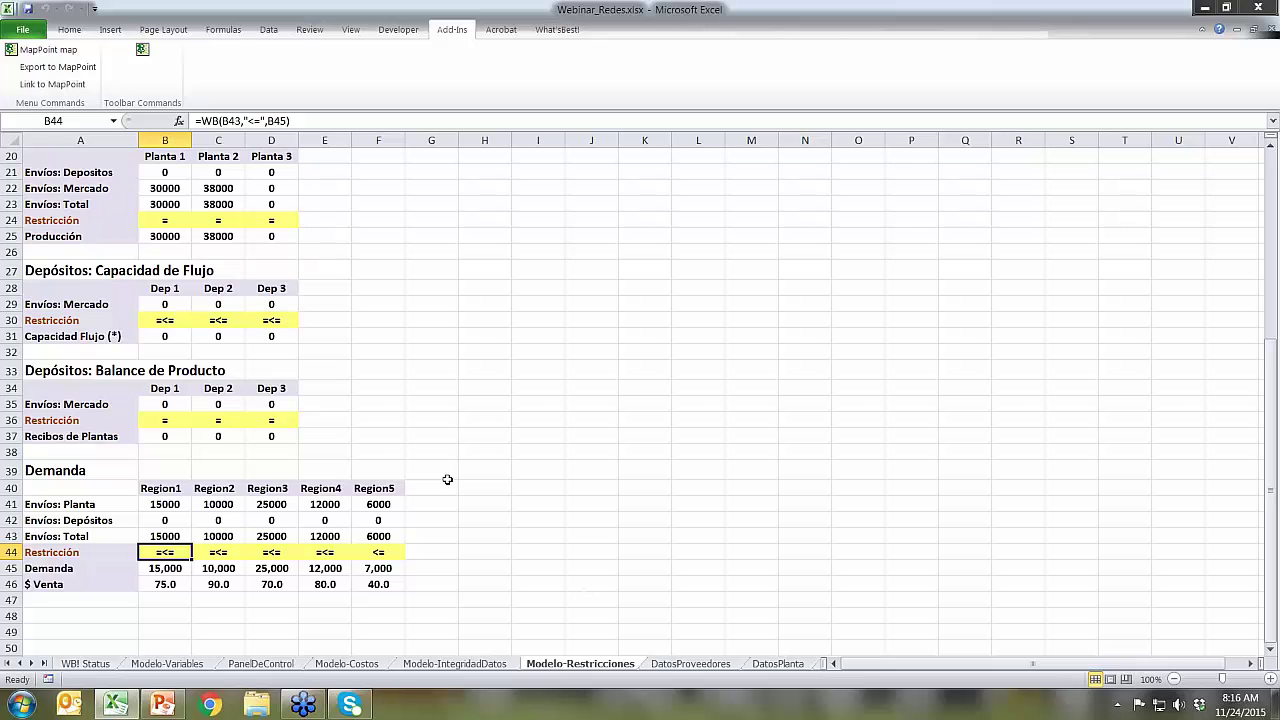
# Compare Region5's Envíos: Total with its Demanda in the Demanda block
pyautogui.moveTo(378, 488); pyautogui.dragTo(378, 584)
pyautogui.click(388, 566)
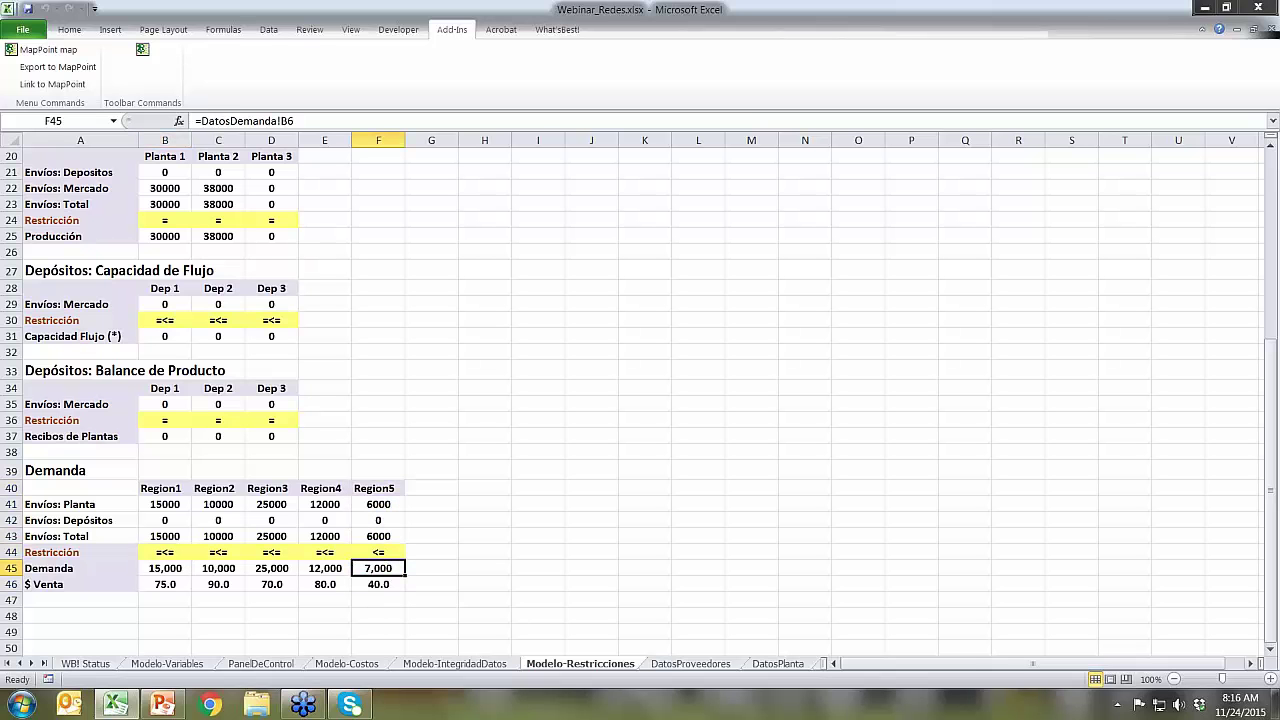
pyautogui.click(368, 536)
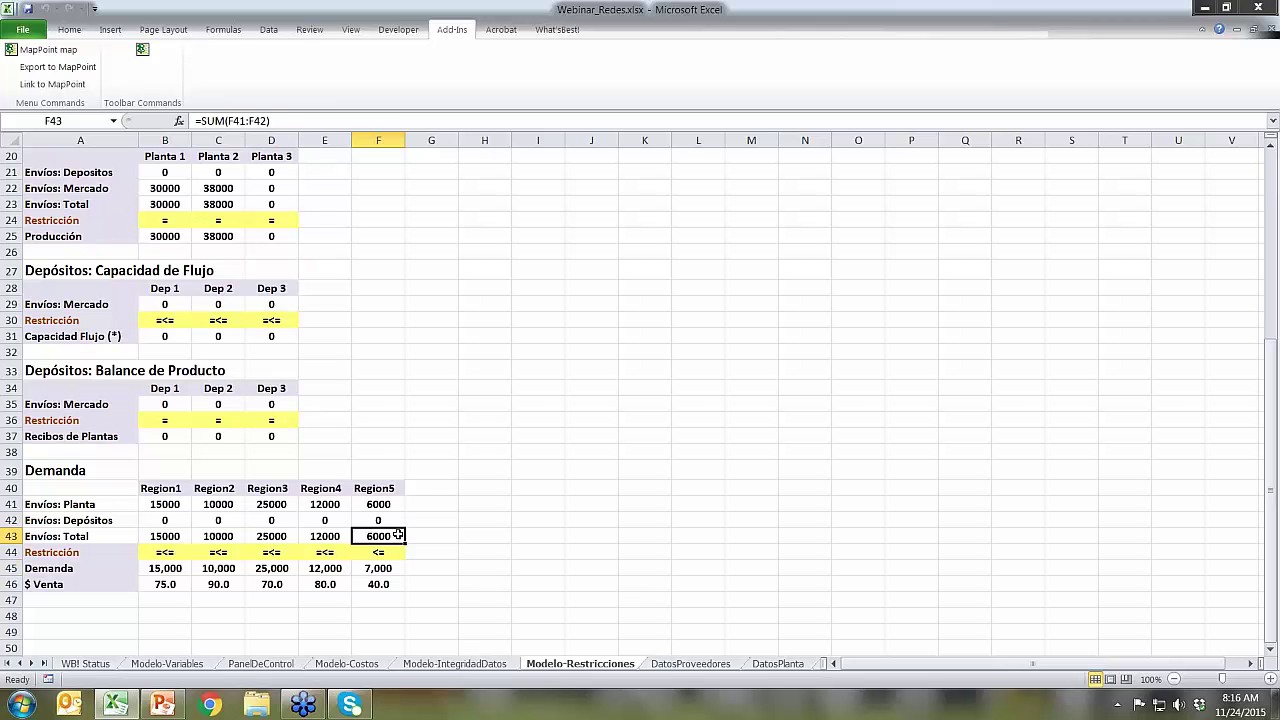
pyautogui.click(370, 568)
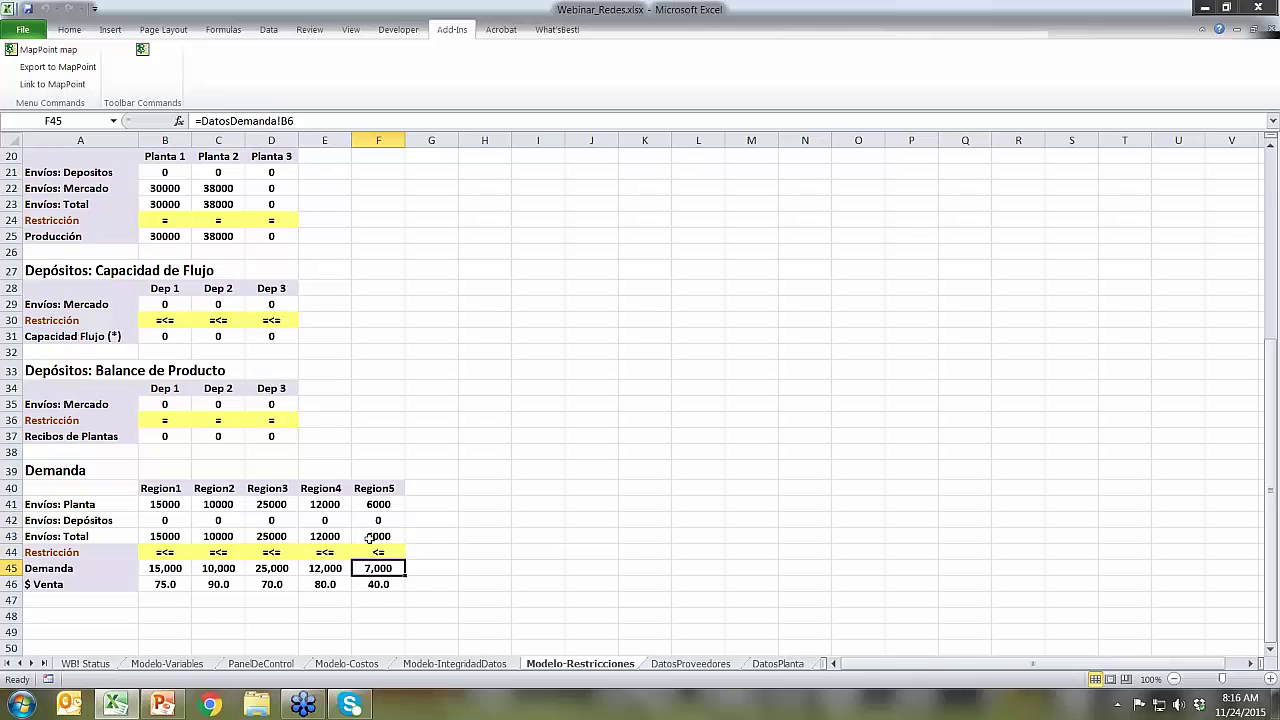
pyautogui.click(382, 540)
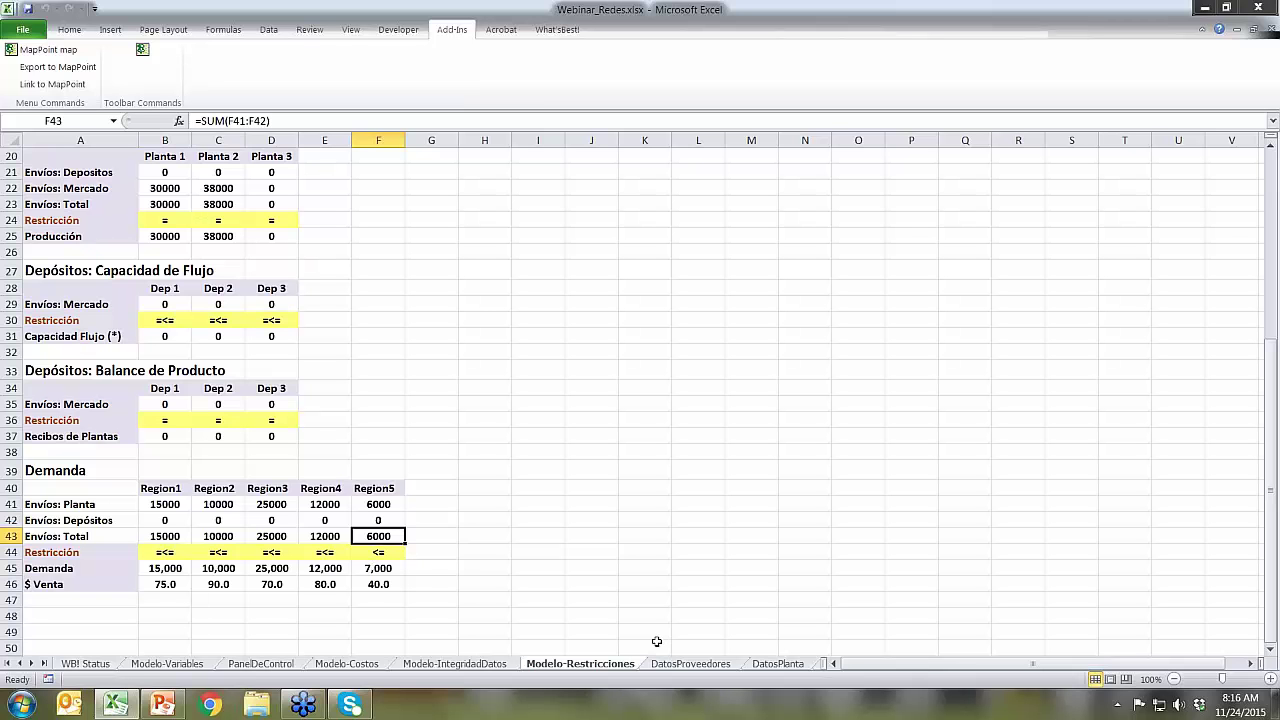
pyautogui.click(372, 566)
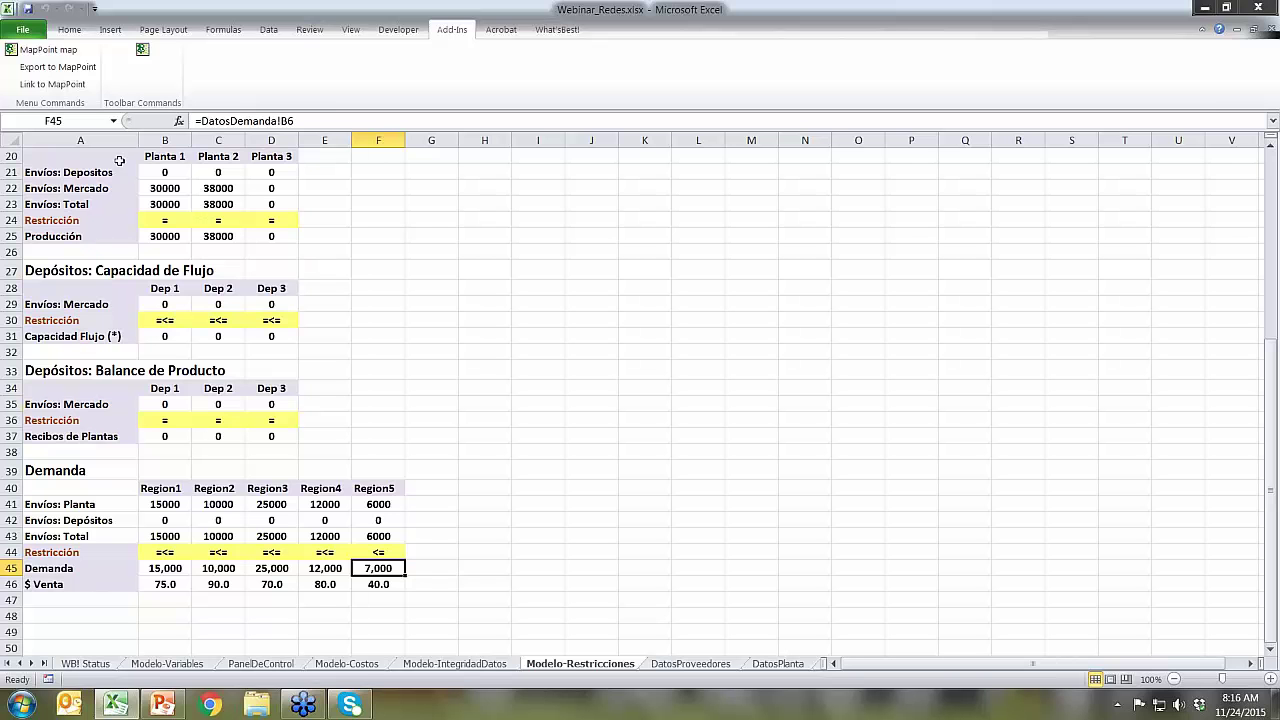
# Check the plants' product balance, especially the Planta 3 column, against the Region5 demand constraint in F44
pyautogui.moveTo(141, 157); pyautogui.dragTo(262, 238)
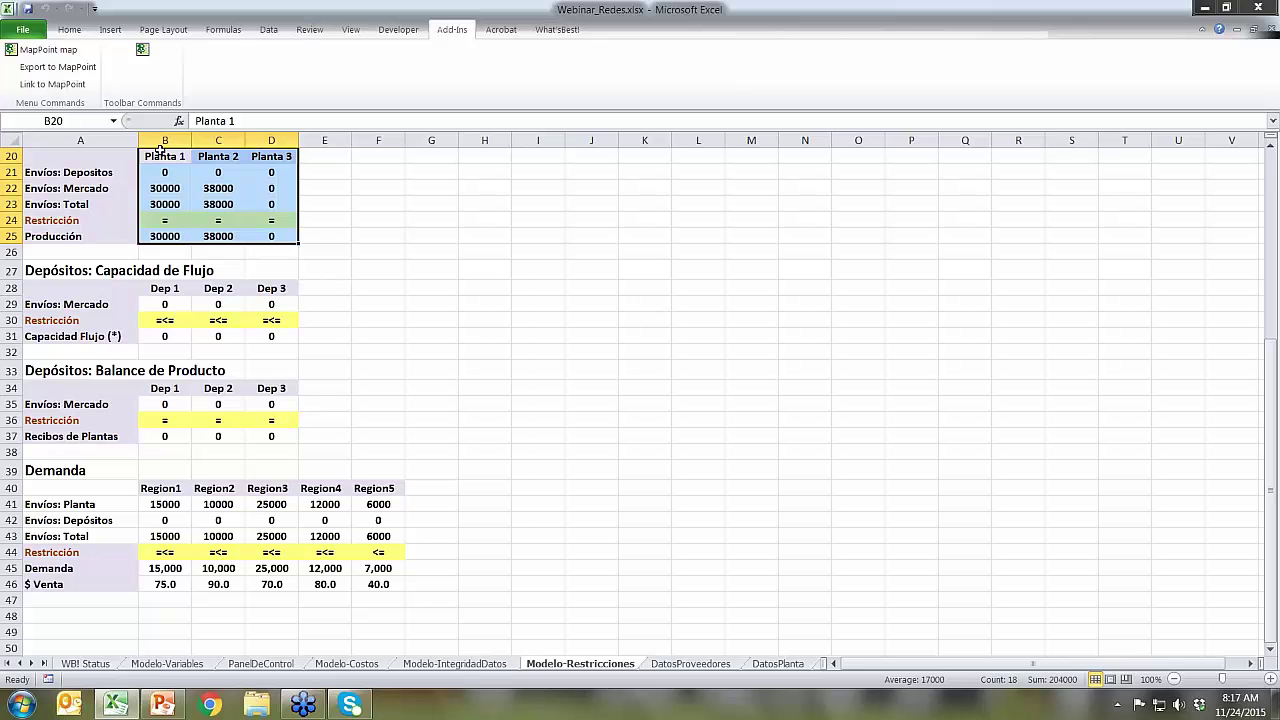
pyautogui.moveTo(160, 148)
pyautogui.mouseDown()
pyautogui.moveTo(160, 196)
pyautogui.moveTo(162, 150)
pyautogui.mouseUp()
pyautogui.moveTo(285, 158); pyautogui.dragTo(285, 237)
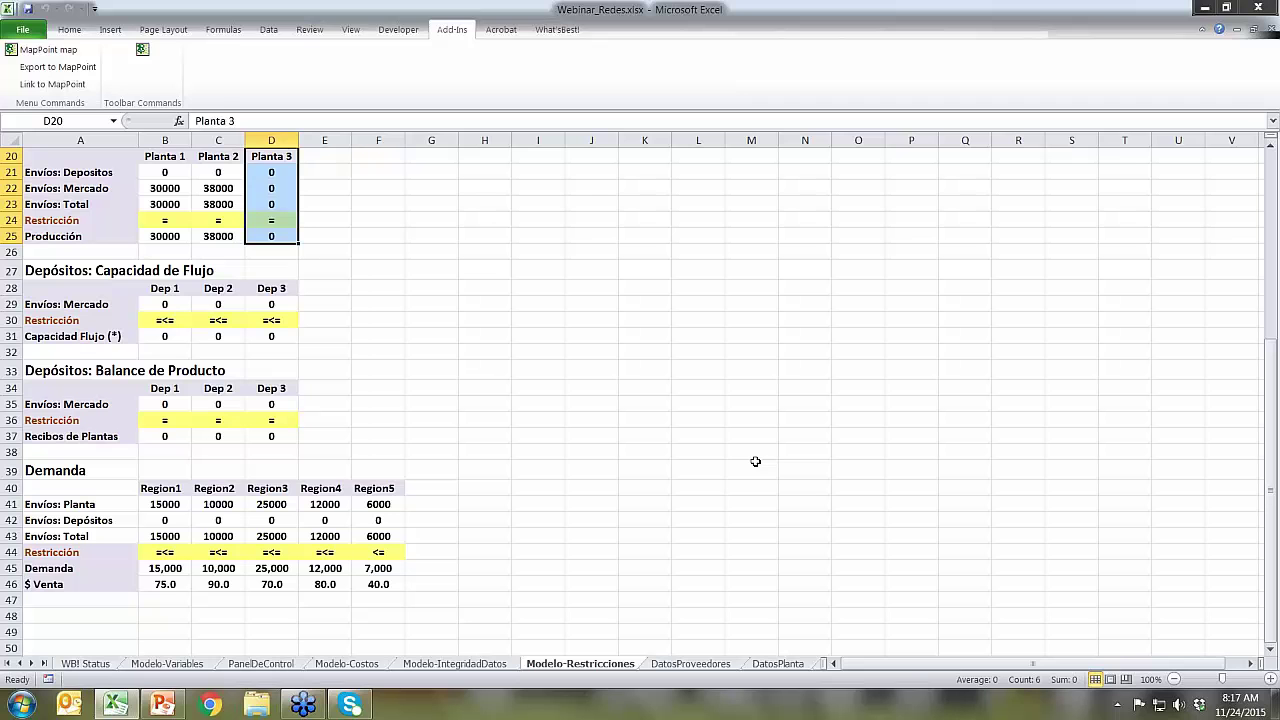
pyautogui.click(755, 463)
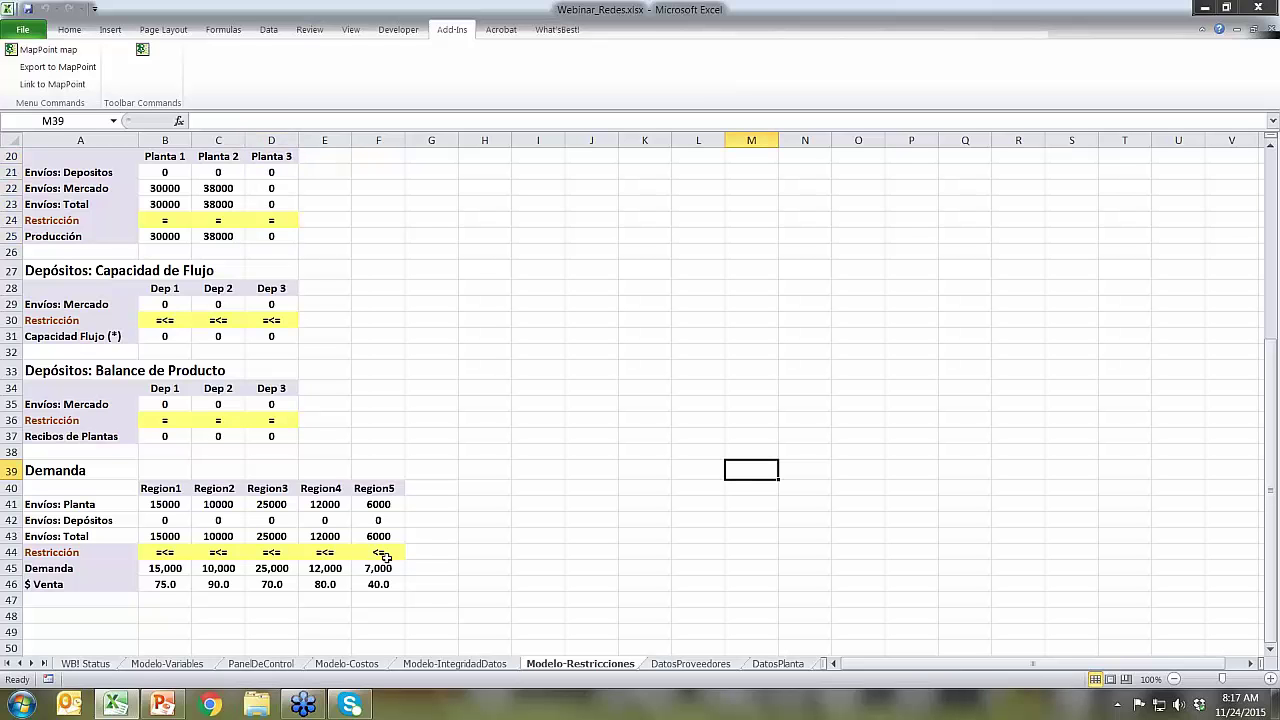
pyautogui.click(384, 555)
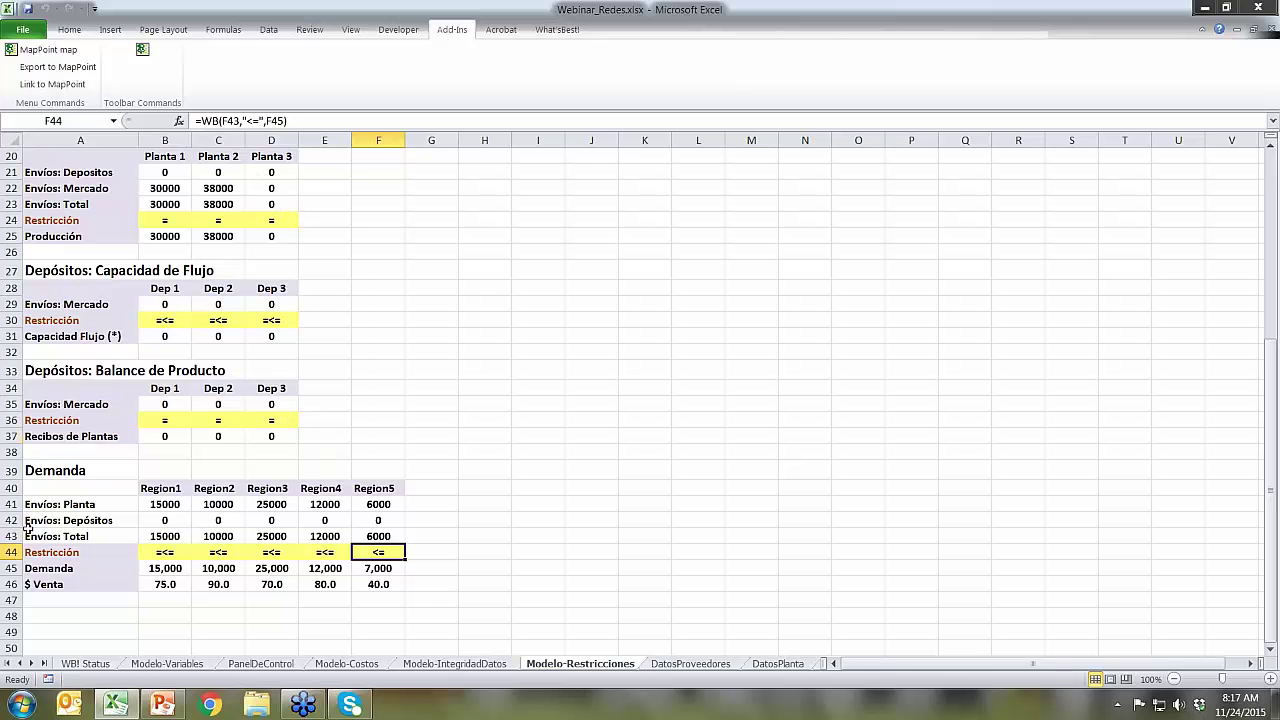
# Check Planta 3's Costo Fijo in the DatosPlanta sheet and return to Modelo-Restricciones
pyautogui.click(46, 664)
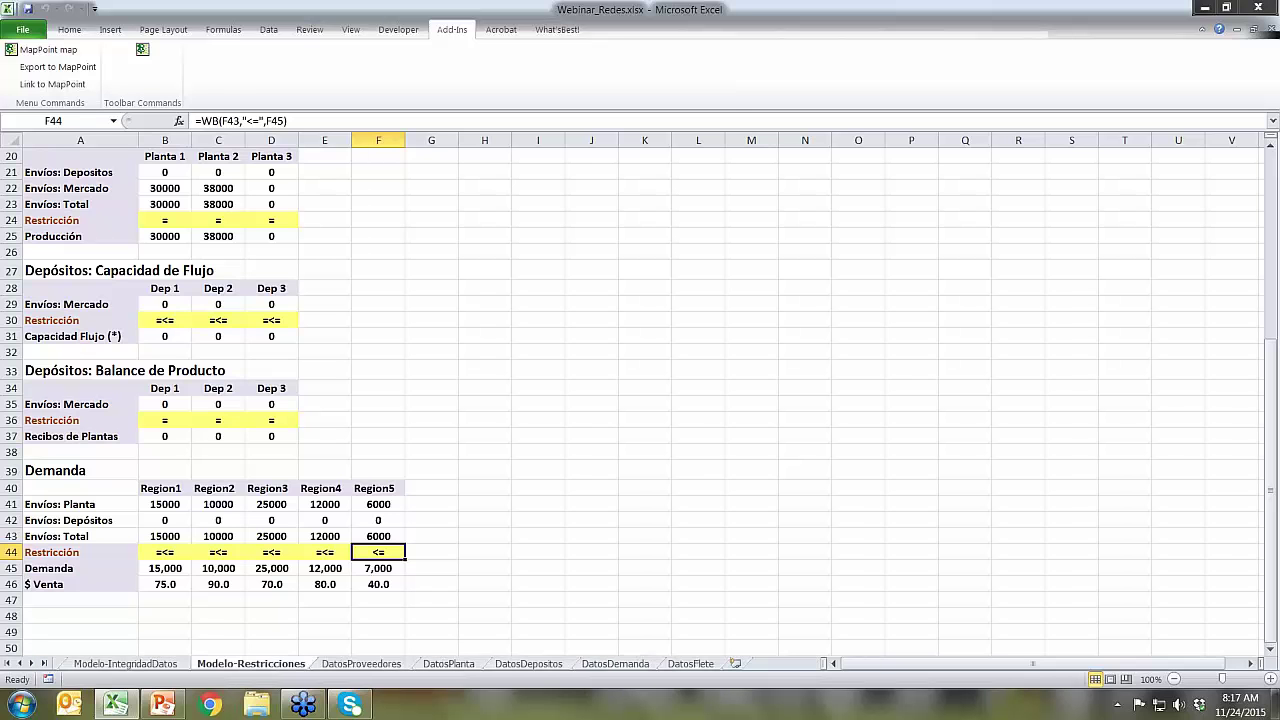
pyautogui.click(448, 664)
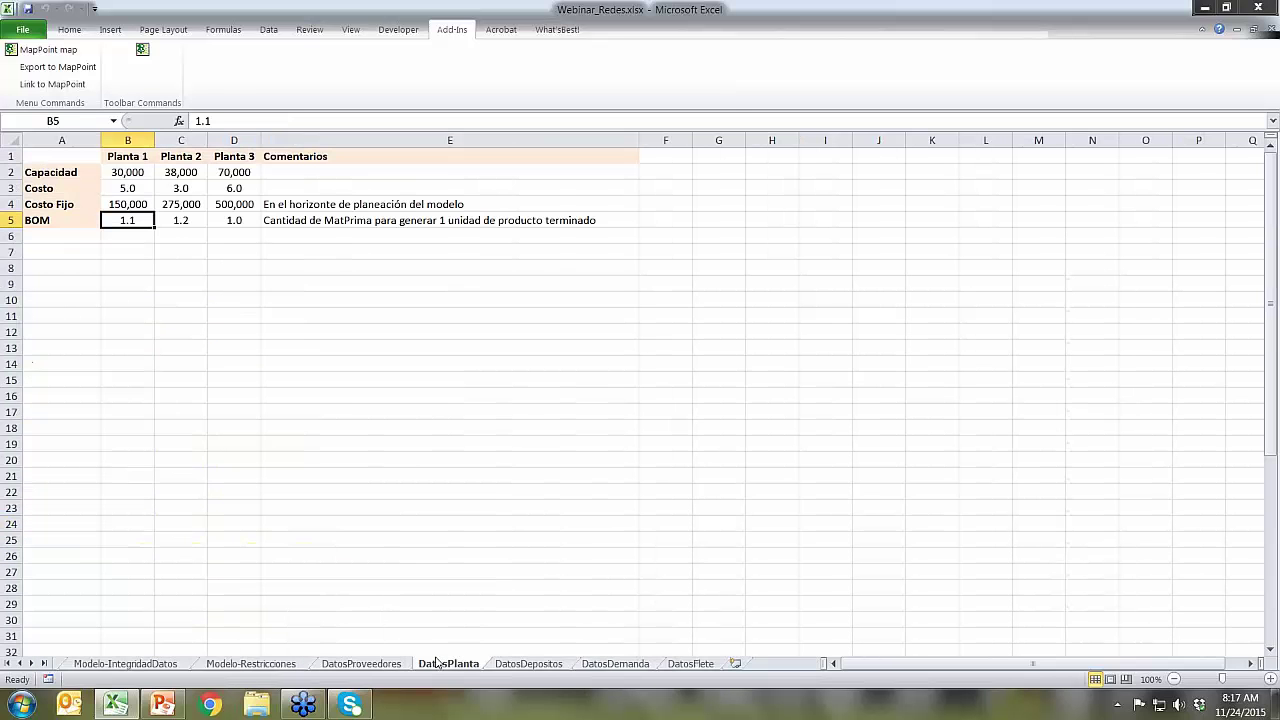
pyautogui.click(234, 206)
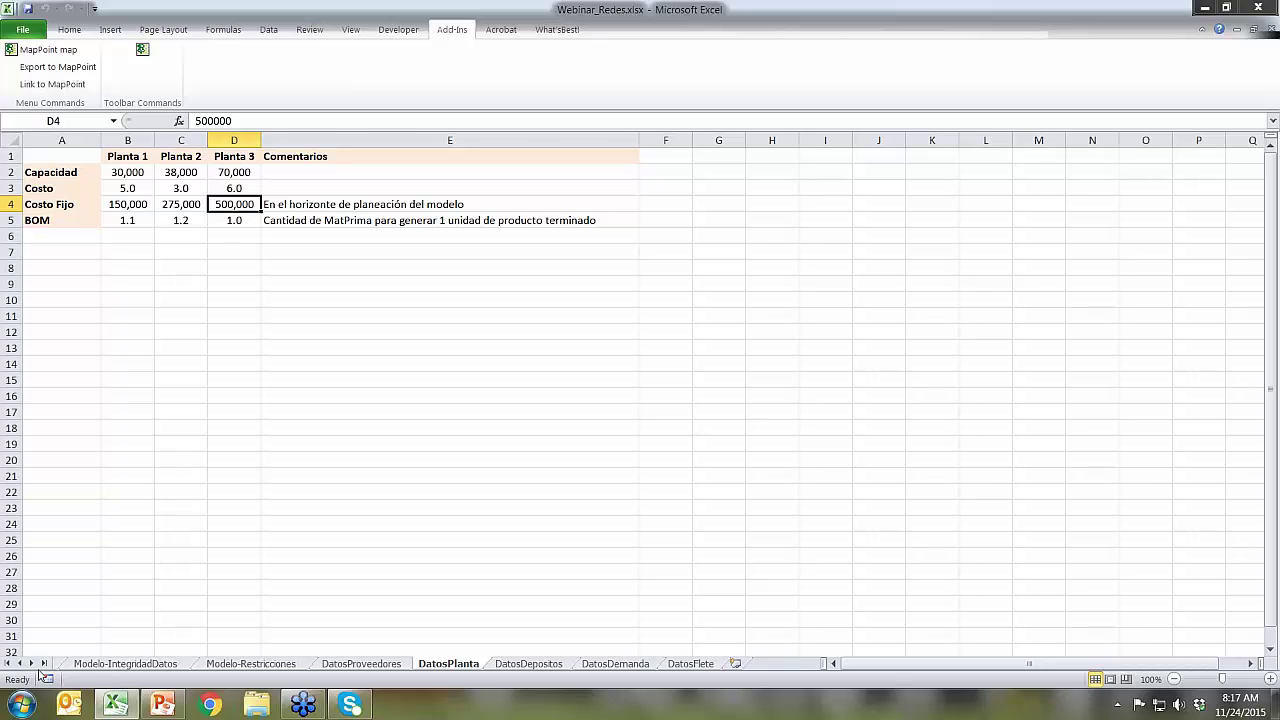
pyautogui.click(8, 663)
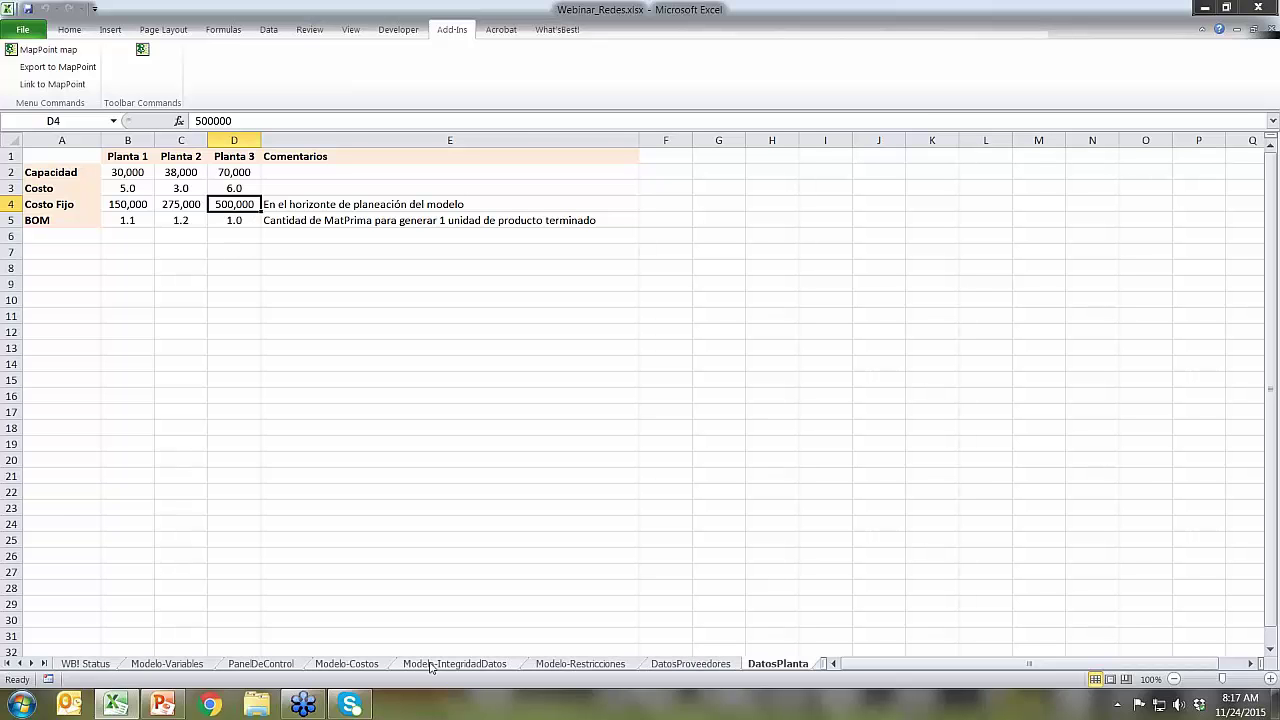
pyautogui.click(555, 664)
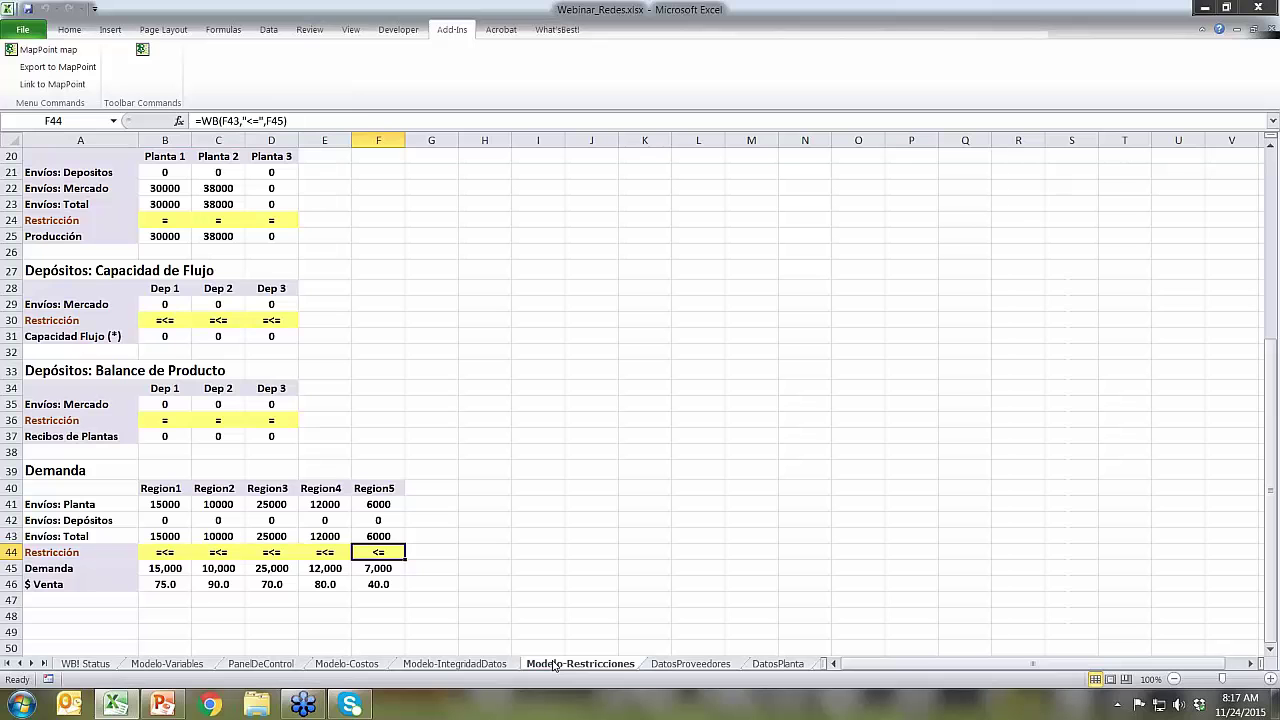
# Check the Planta 3 column in the plants' product balance and switch to the Modelo-IntegridadDatos sheet
pyautogui.moveTo(271, 172); pyautogui.dragTo(272, 238)
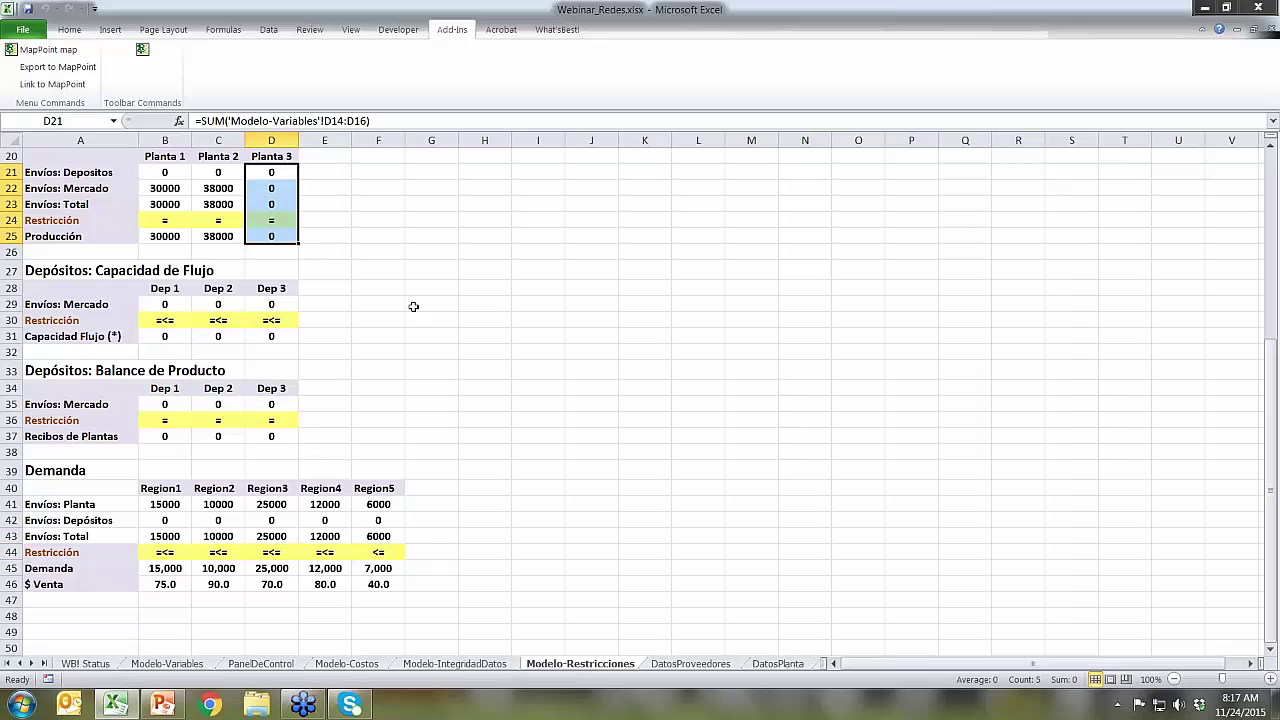
pyautogui.click(508, 338)
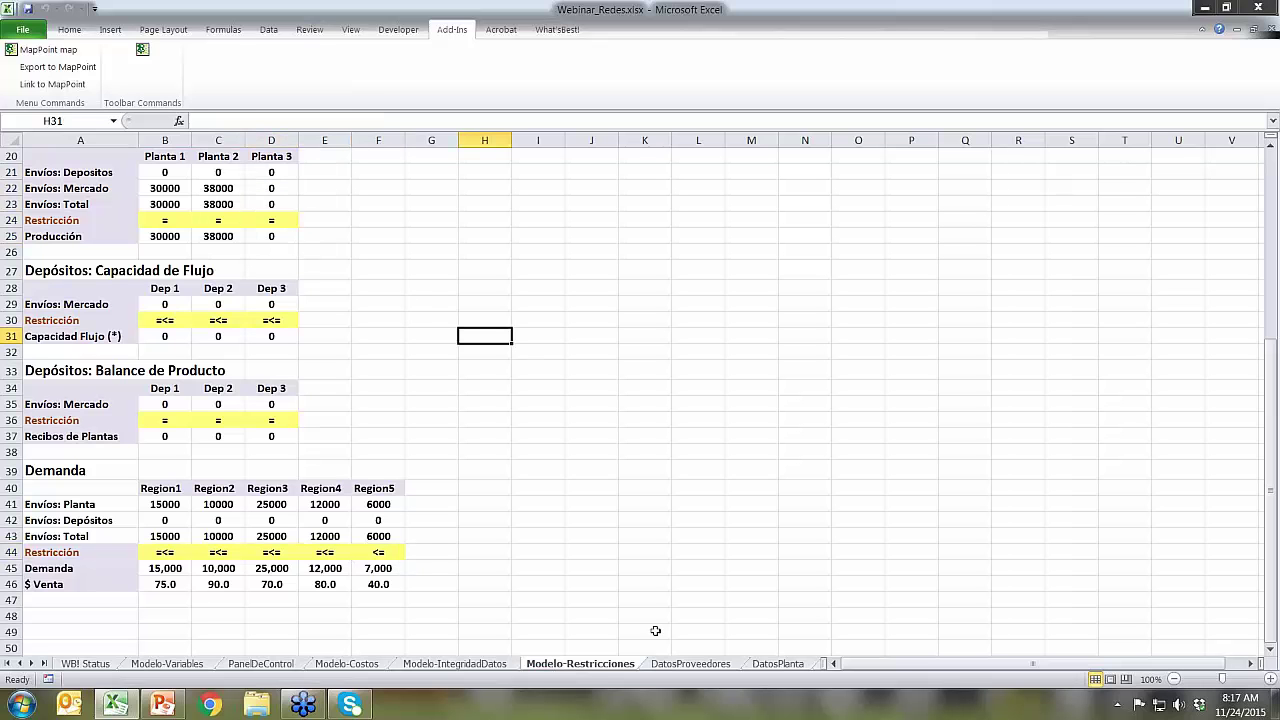
pyautogui.click(419, 667)
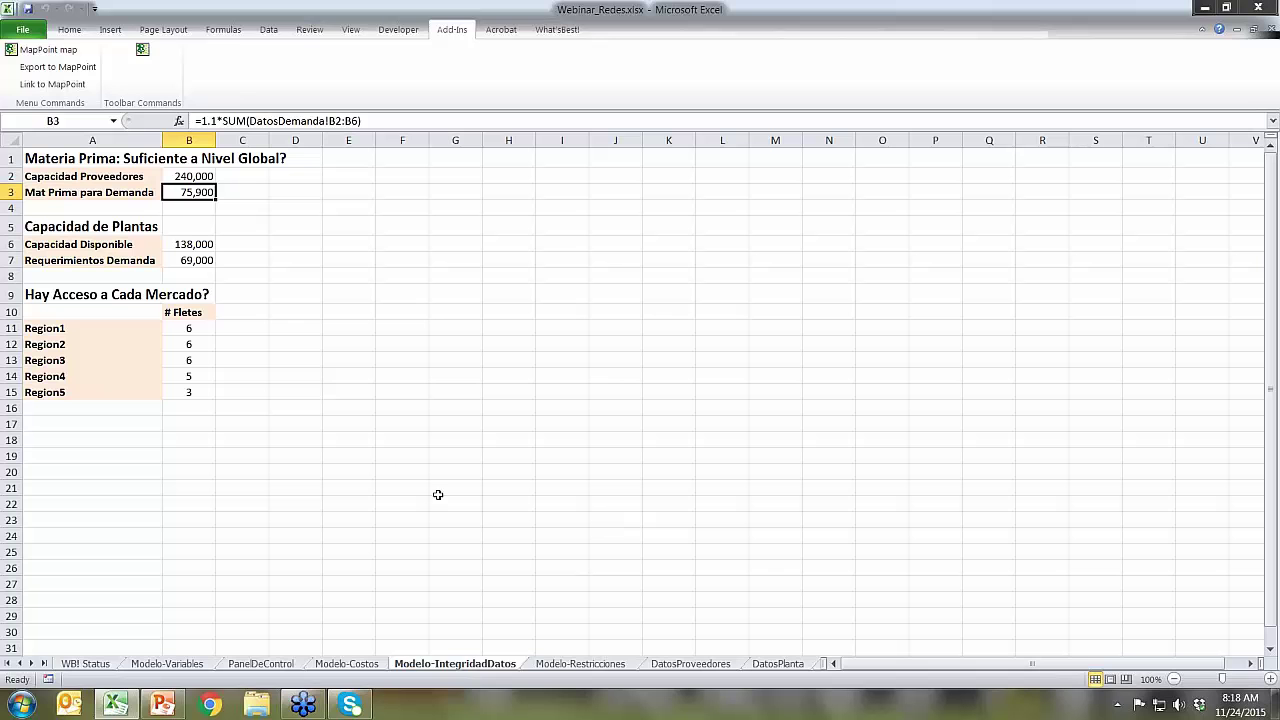
# Check Planta 2's freight costs to the markets, especially Region5, in the DatosFlete sheet and return to Modelo-IntegridadDatos
pyautogui.click(44, 664)
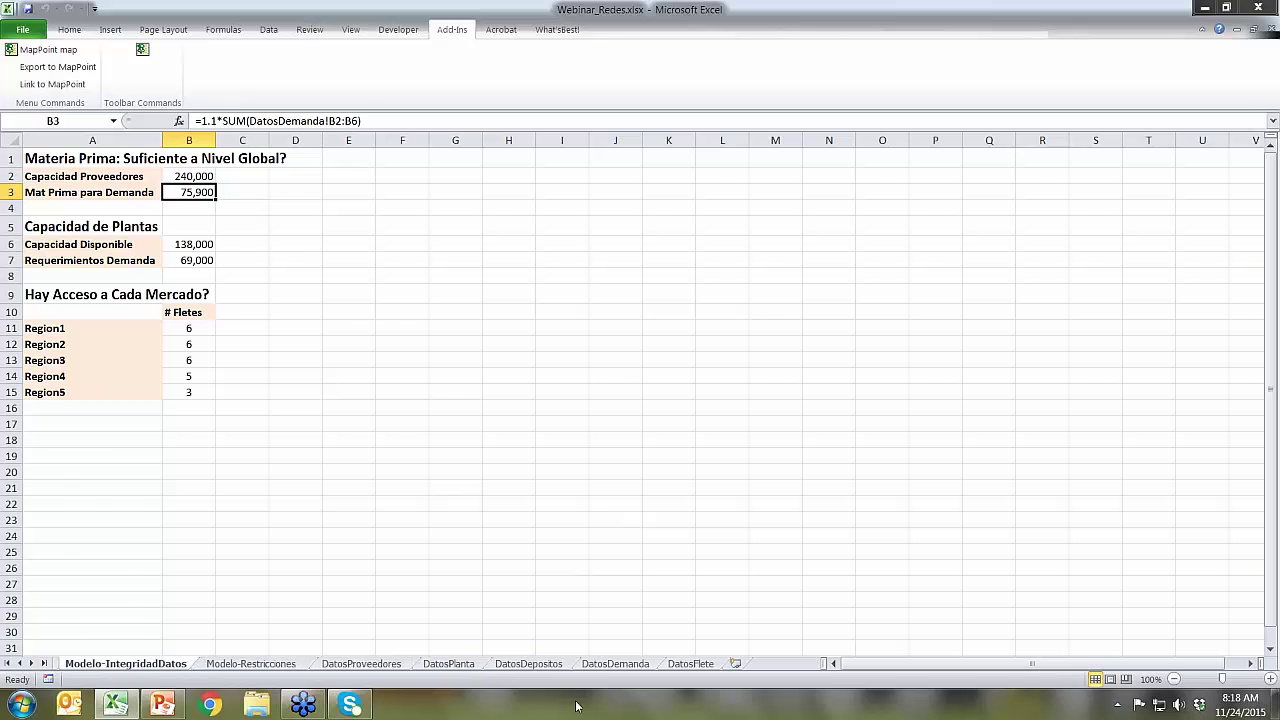
pyautogui.click(690, 664)
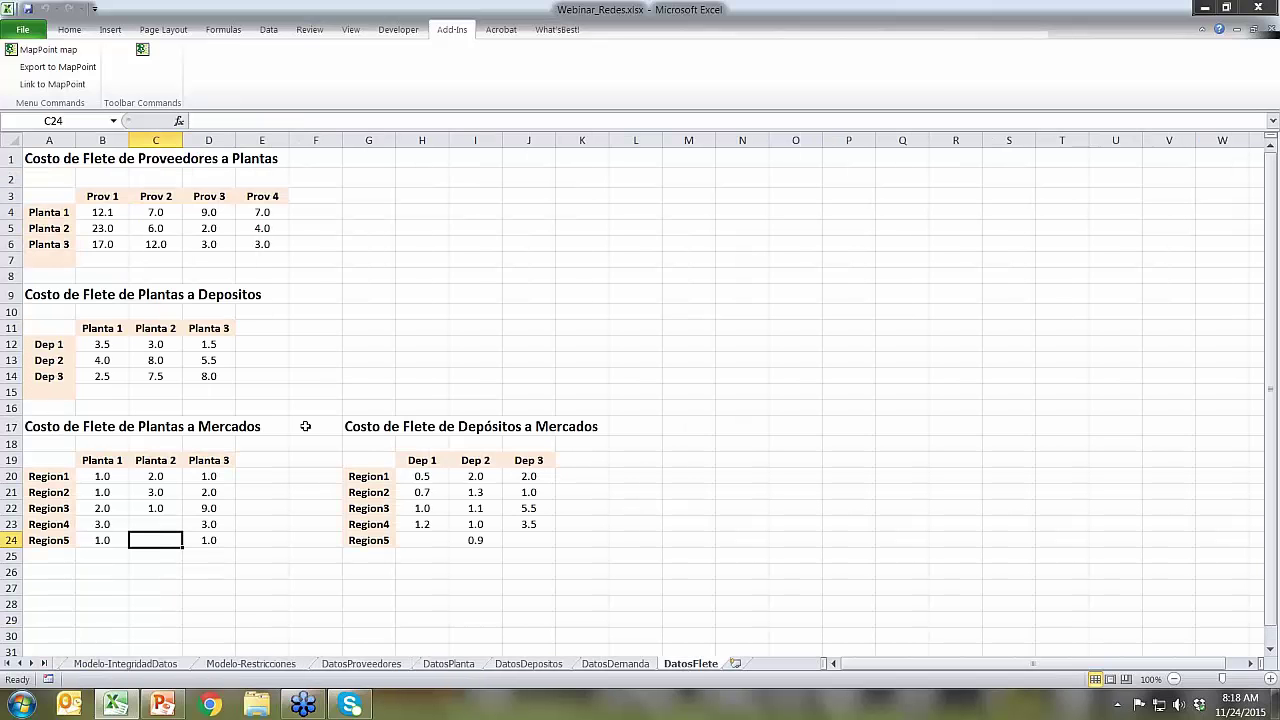
pyautogui.click(166, 462)
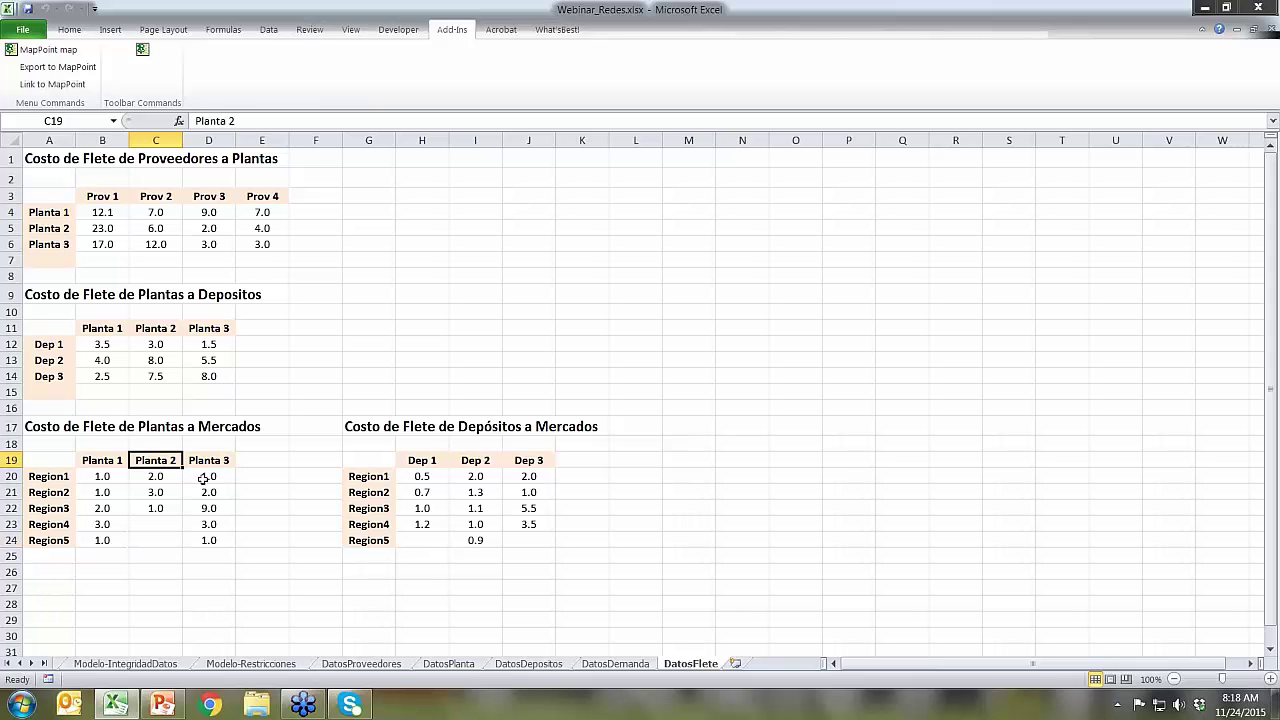
pyautogui.click(165, 535)
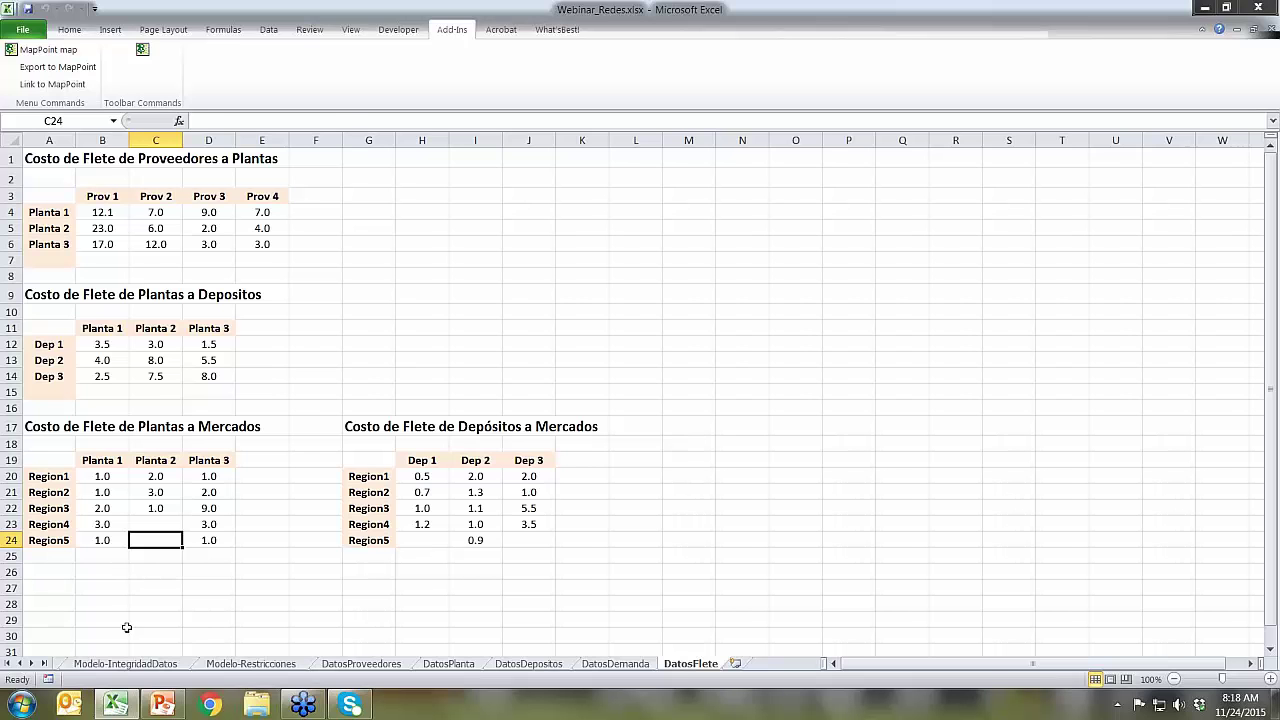
pyautogui.click(115, 664)
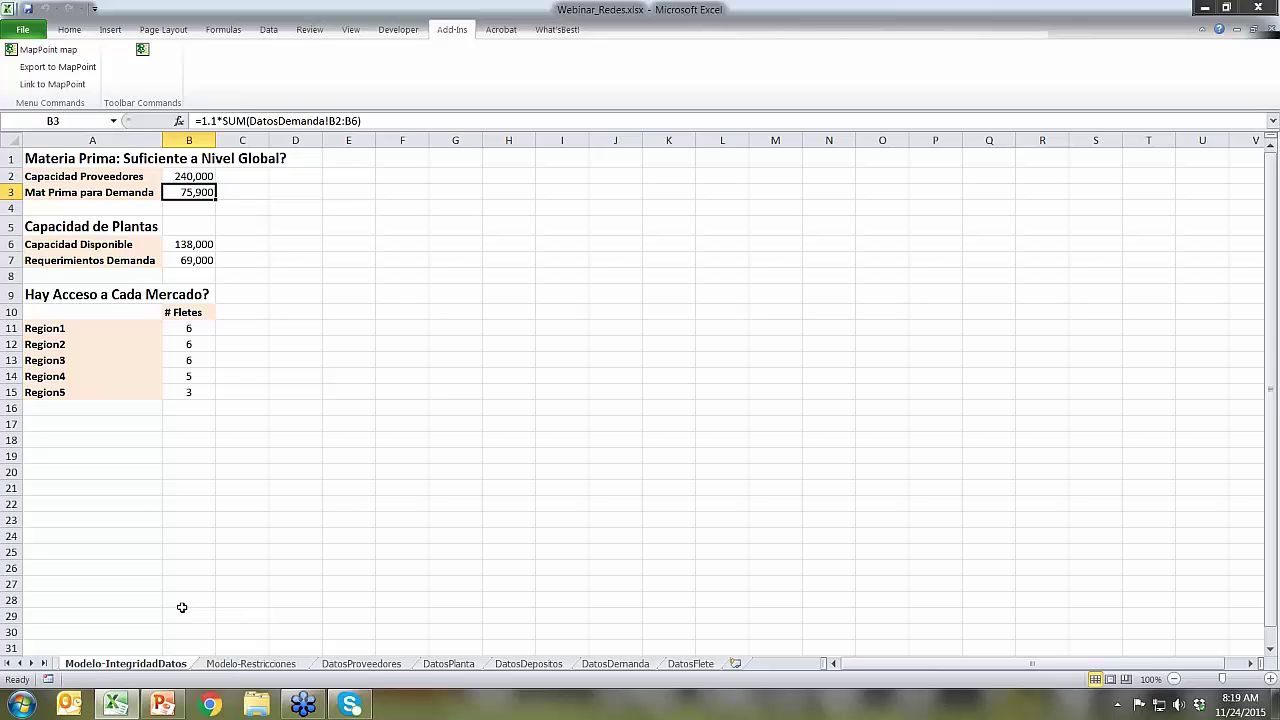
# Review the Funcion Objetivo and Parametros Globales blocks in the PanelDeControl sheet
pyautogui.click(7, 664)
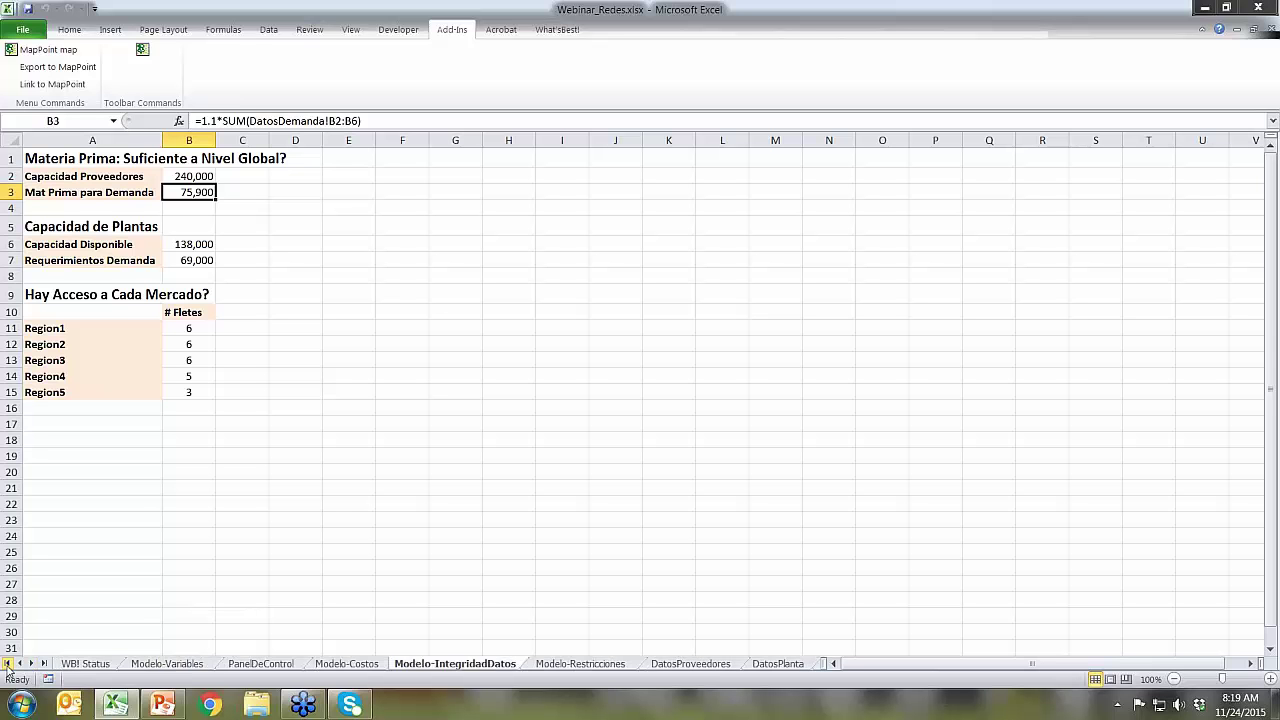
pyautogui.click(256, 664)
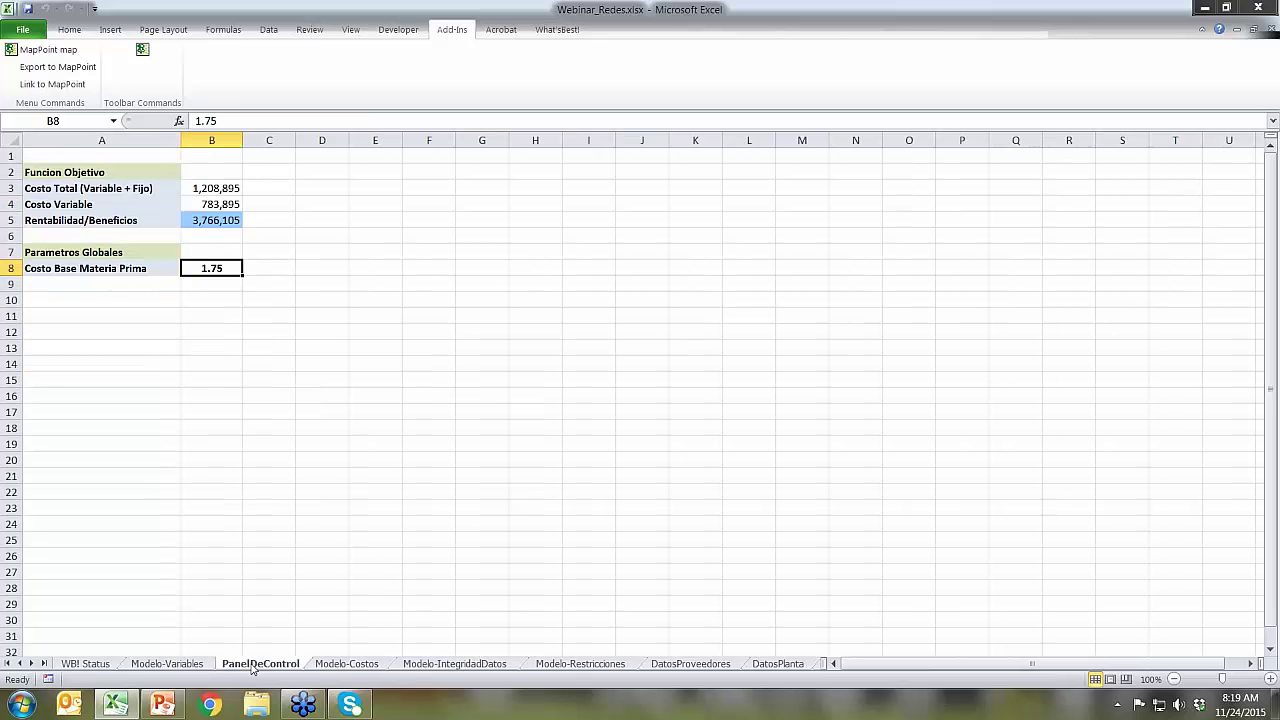
pyautogui.click(47, 295)
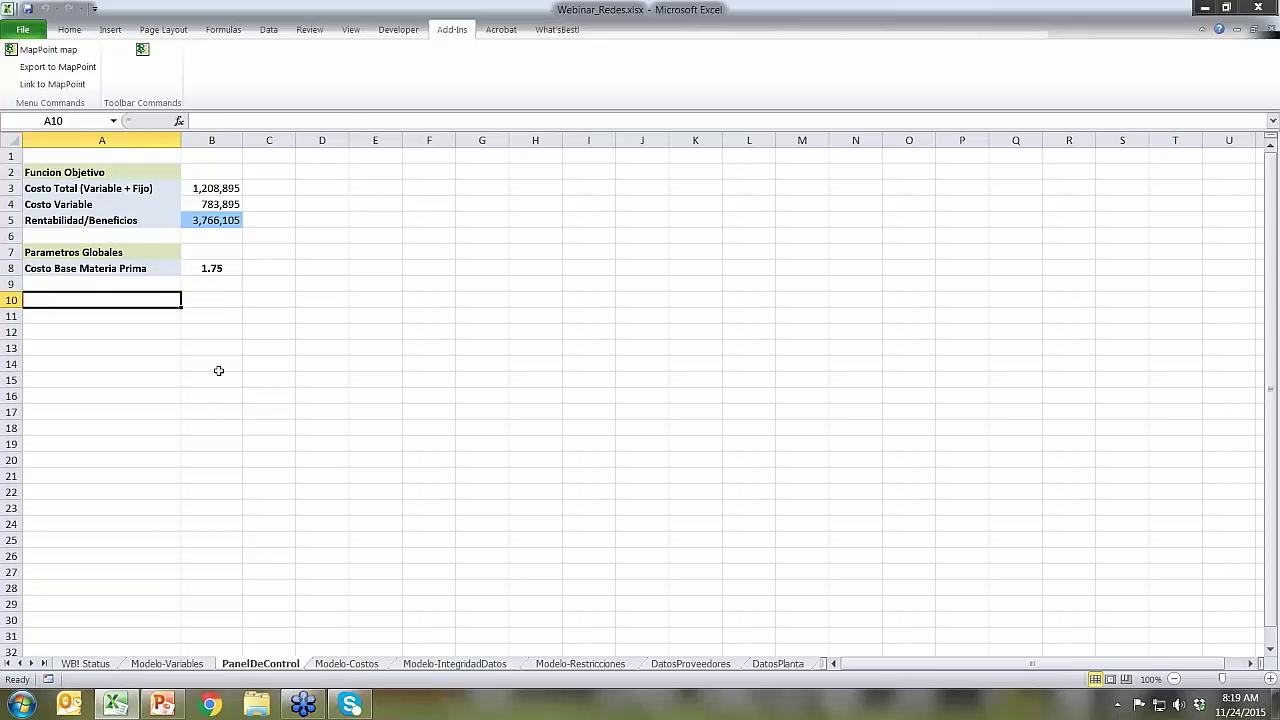
# Go through Modelo-IntegridadDatos to the Modelo-Costos sheet and examine the raw-material cost formula in B2
pyautogui.click(406, 664)
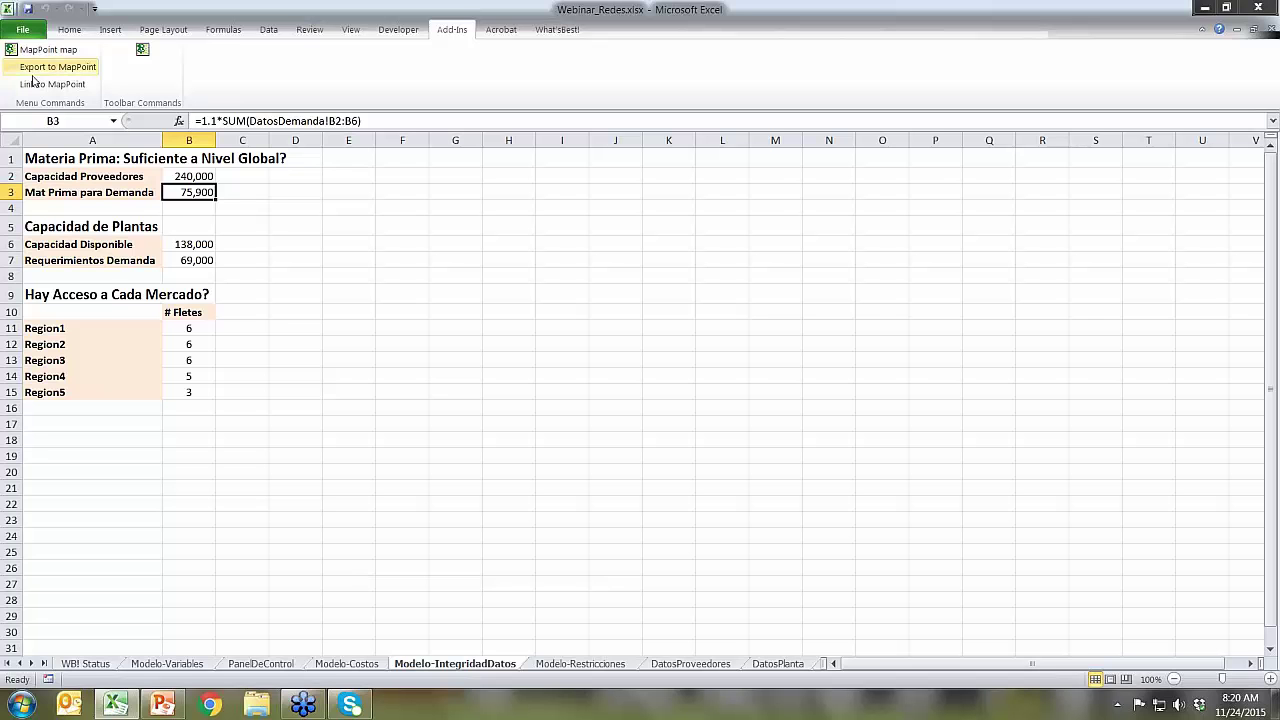
pyautogui.click(345, 664)
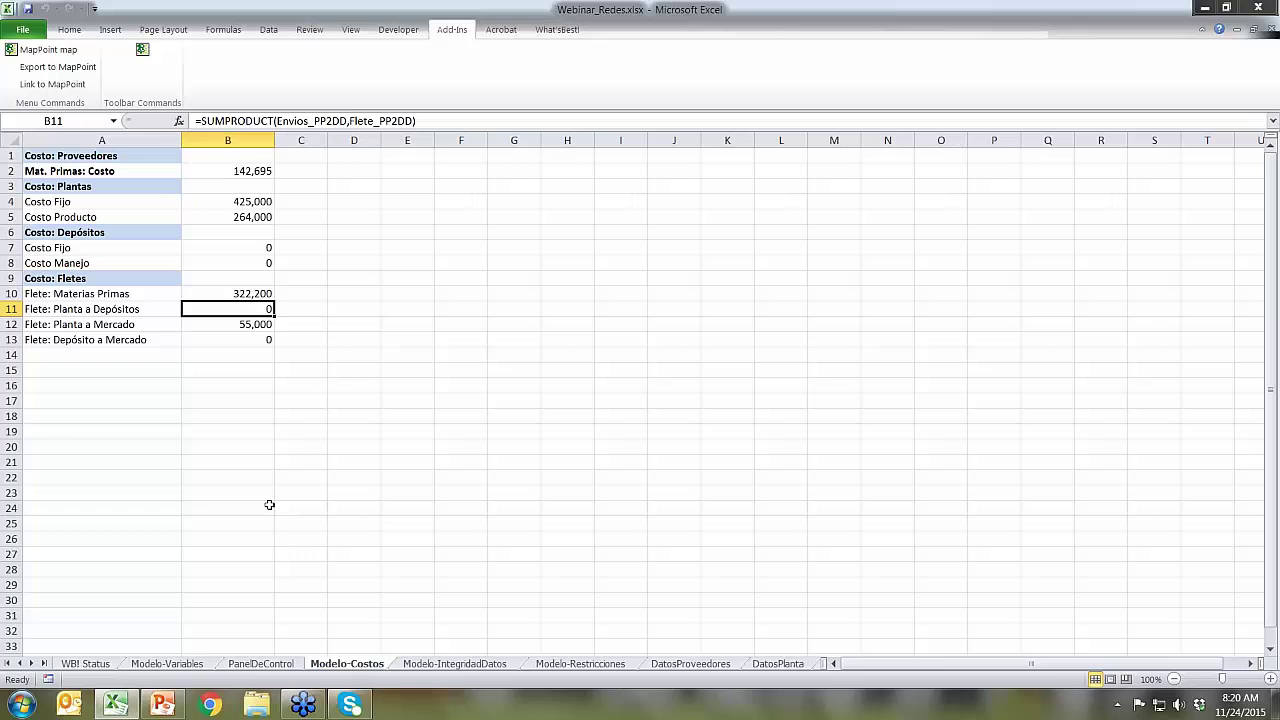
pyautogui.press('Left')
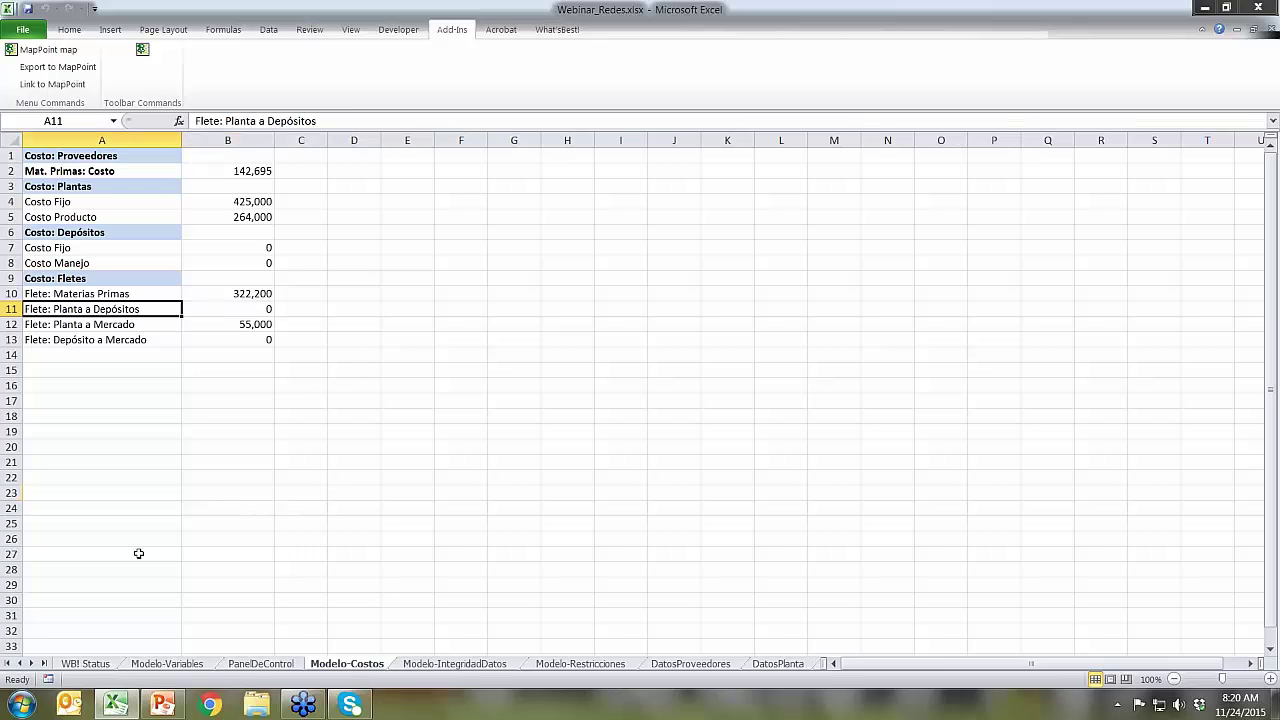
pyautogui.hotkey('ctrl', 'Home')
pyautogui.press('Down')
pyautogui.press('Right')
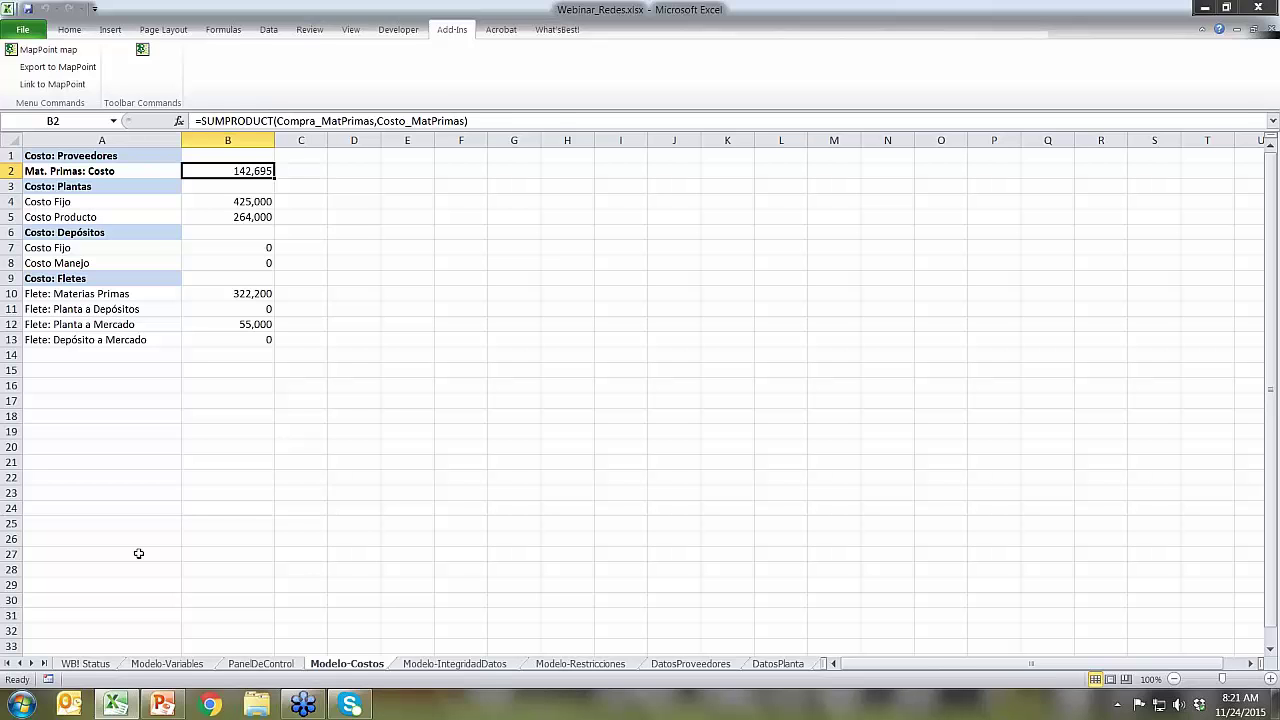
# Examine the Costo Fijo and Costo Producto formulas under Costo: Plantas, comparing them with the raw-material cost
pyautogui.press('Down')
pyautogui.press('Down')
pyautogui.press('Down')
pyautogui.press('Up')
pyautogui.press('Up')
pyautogui.press('Up')
pyautogui.press('Down')
pyautogui.press('Down')
pyautogui.press('Up')
pyautogui.press('Up')
pyautogui.press('Down')
pyautogui.press('Down')
pyautogui.press('Down')
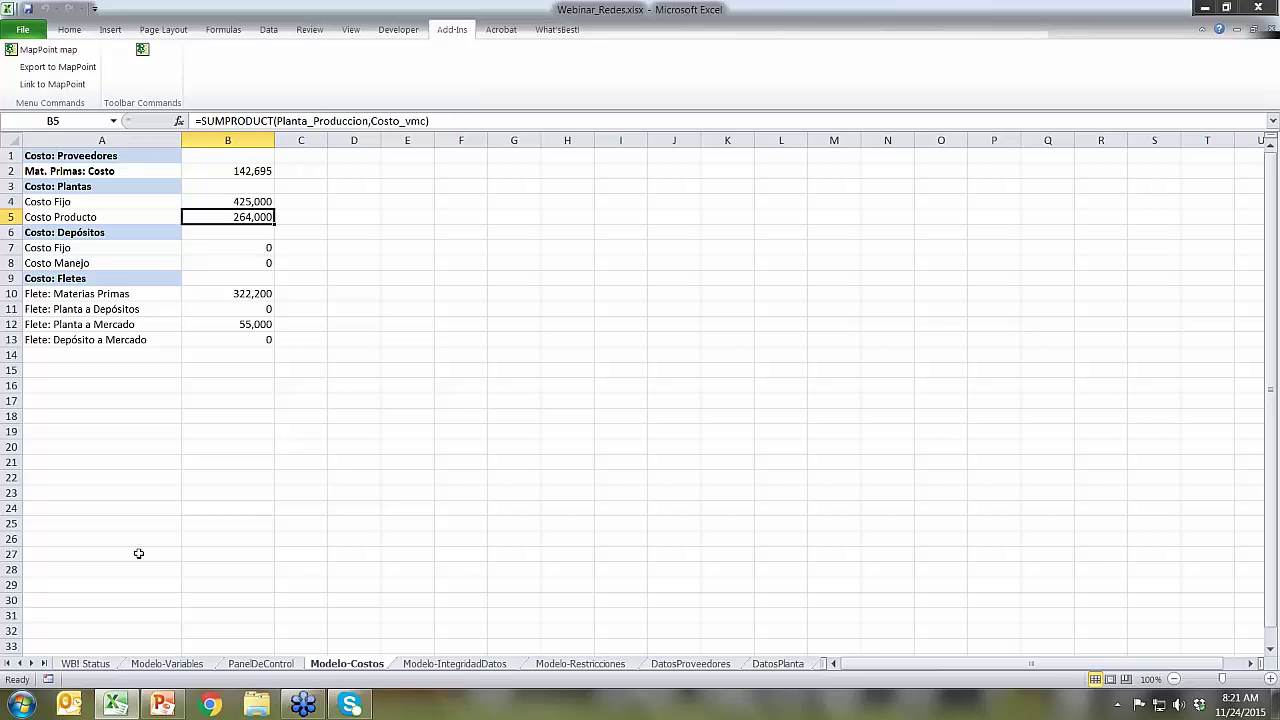
# Examine the cost formulas under Costo: Depósitos and Costo: Fletes in the Modelo-Costos sheet
pyautogui.press('Down')
pyautogui.press('Down')
pyautogui.press('Down')
pyautogui.press('Down')
pyautogui.press('Down')
pyautogui.press('Down')
pyautogui.press('Down')
pyautogui.press('Down')
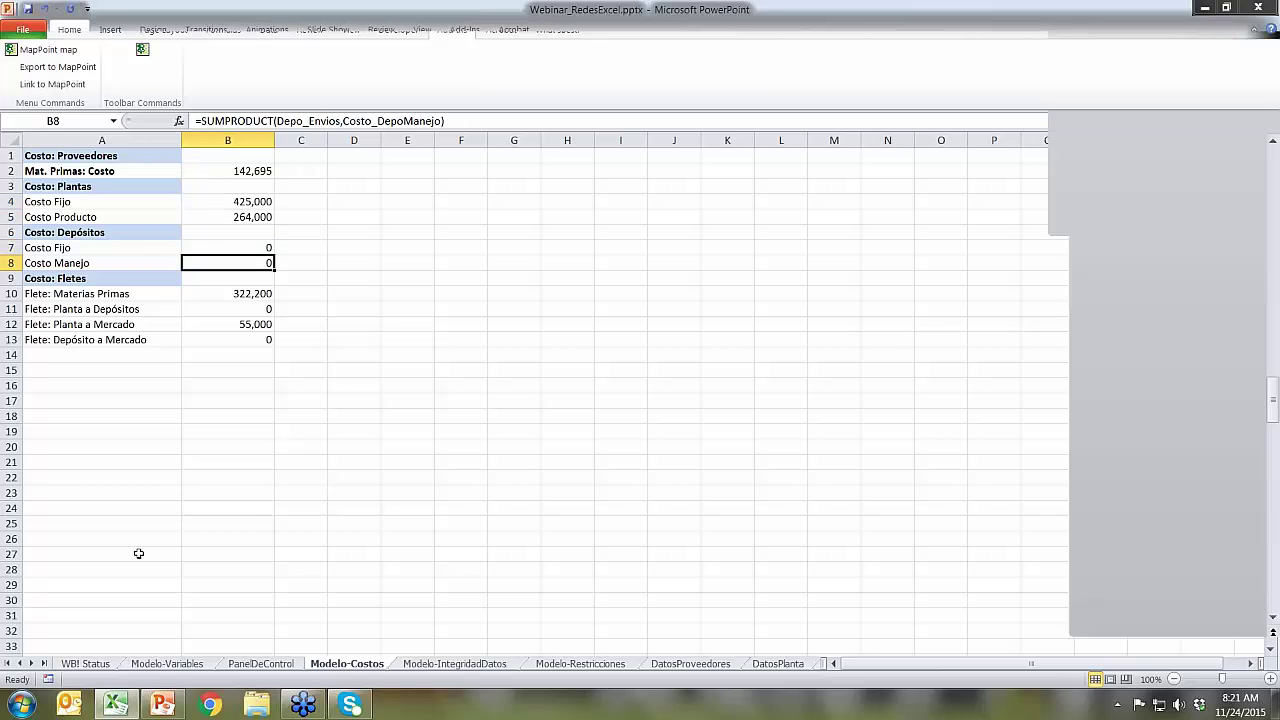
pyautogui.press('Up')
pyautogui.press('Up')
pyautogui.press('Up')
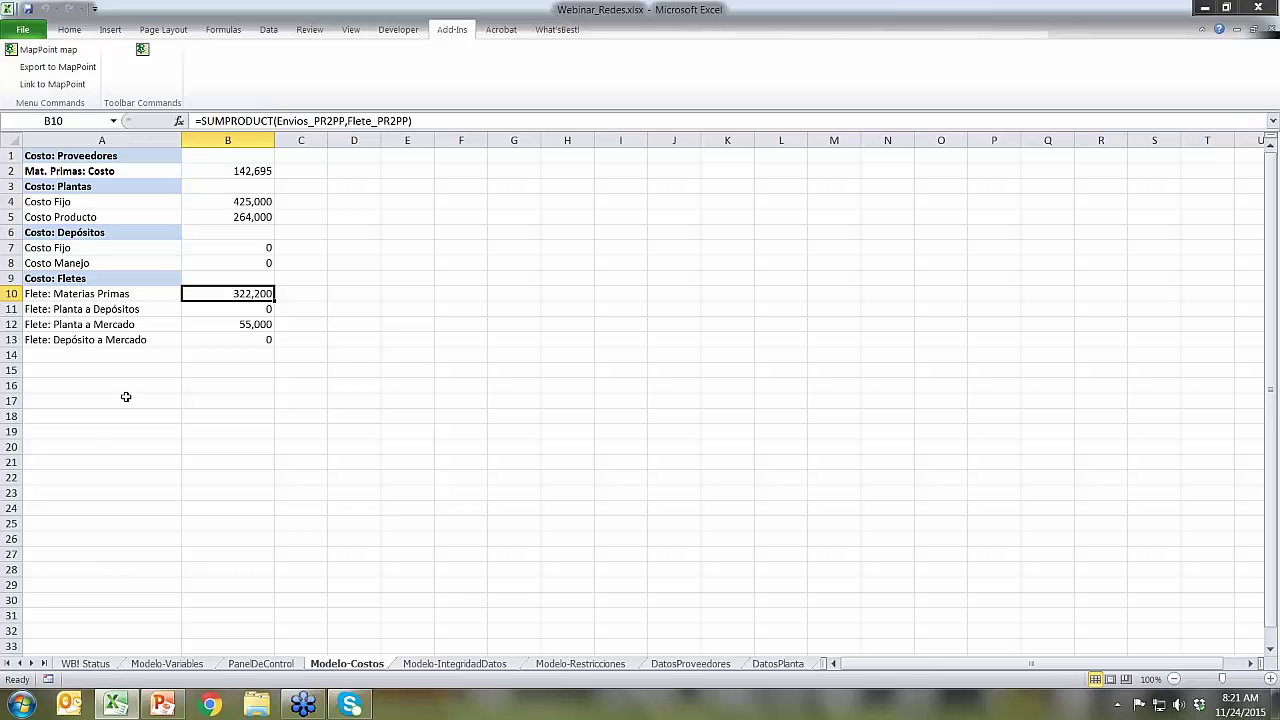
# Review all cost components in B2:B13 of Modelo-Costos together, including the raw-material and plant-to-market freight costs
pyautogui.moveTo(242, 172); pyautogui.dragTo(247, 336)
pyautogui.click(251, 293)
pyautogui.click(247, 322)
pyautogui.click(279, 406)
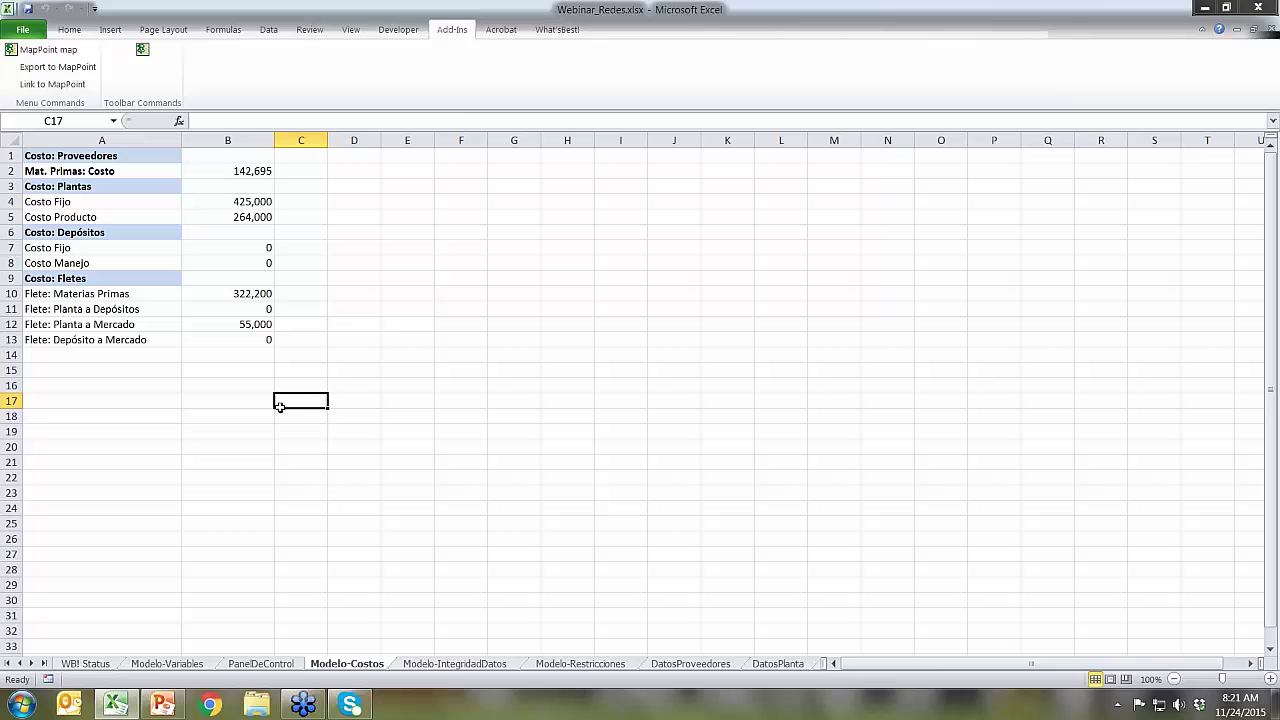
pyautogui.click(234, 357)
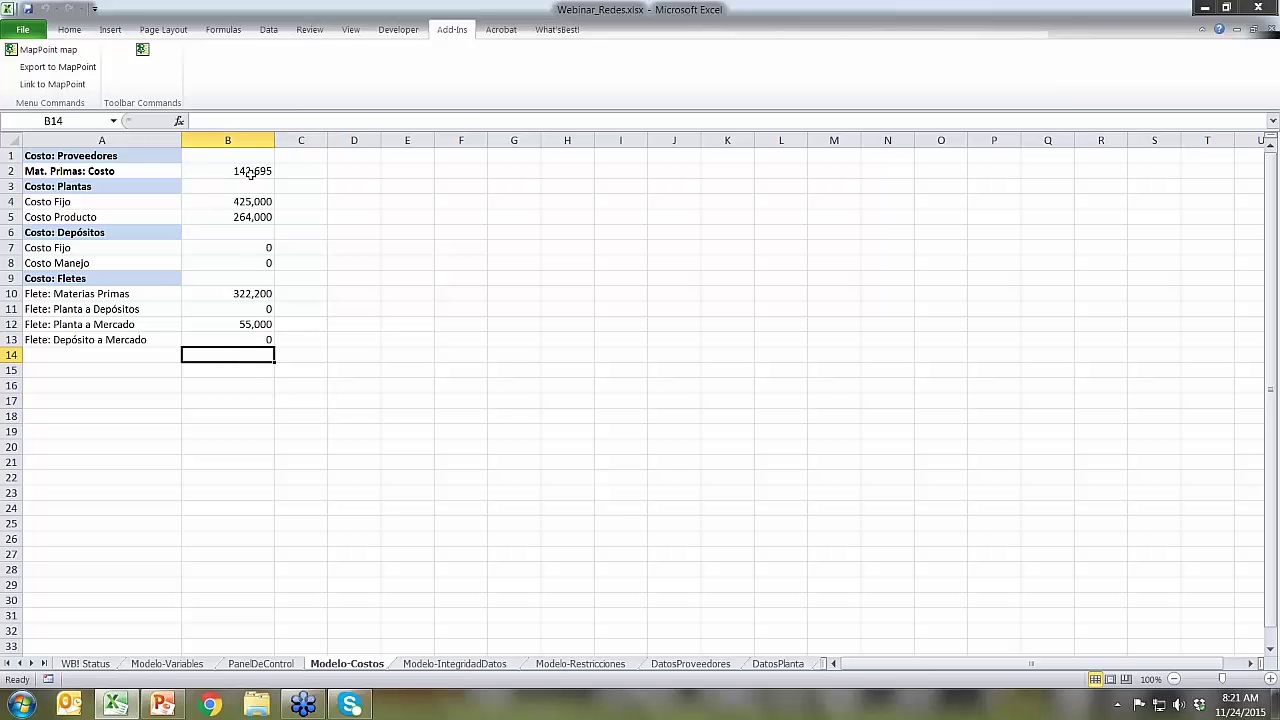
pyautogui.moveTo(251, 172); pyautogui.dragTo(260, 325)
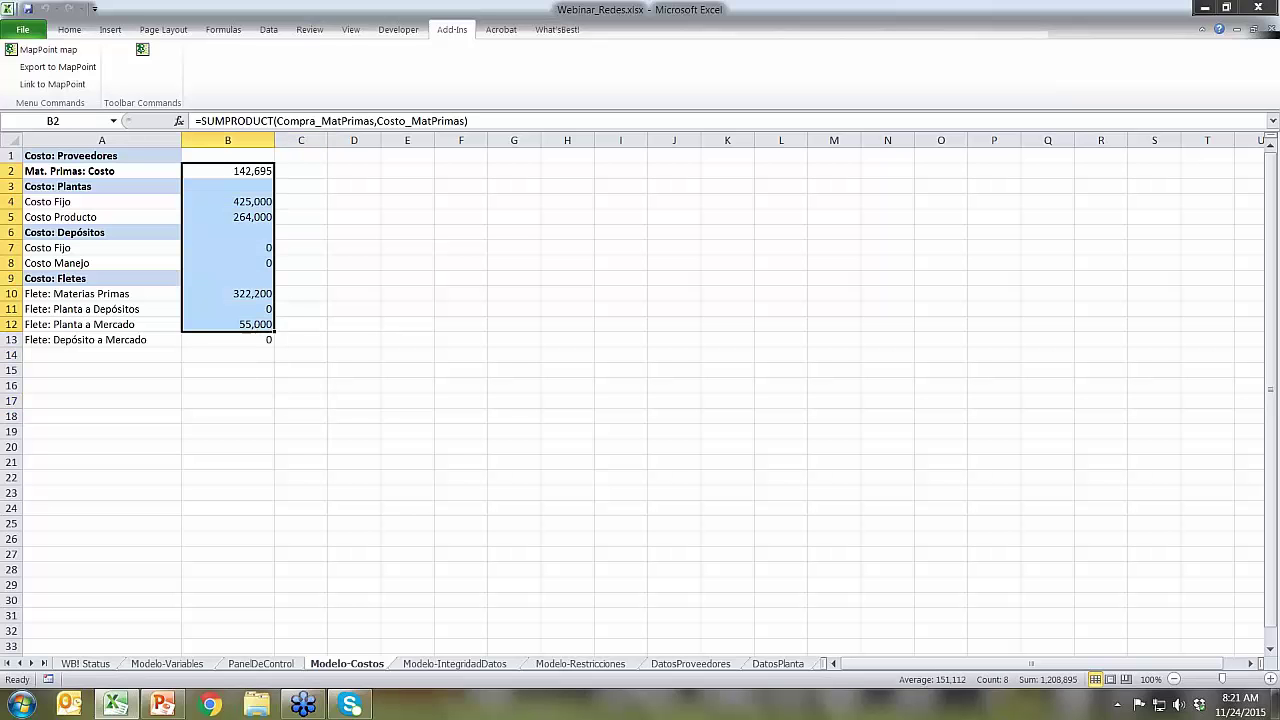
pyautogui.click(265, 380)
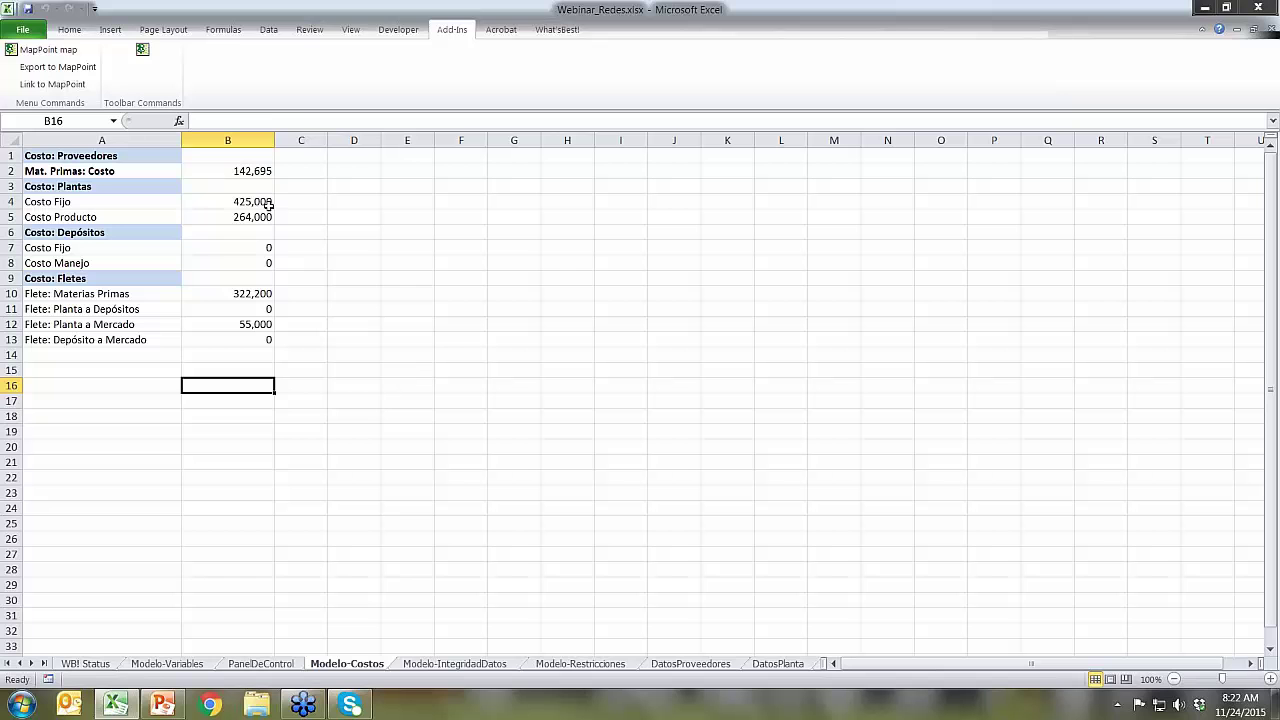
pyautogui.moveTo(251, 170); pyautogui.dragTo(249, 340)
pyautogui.click(267, 372)
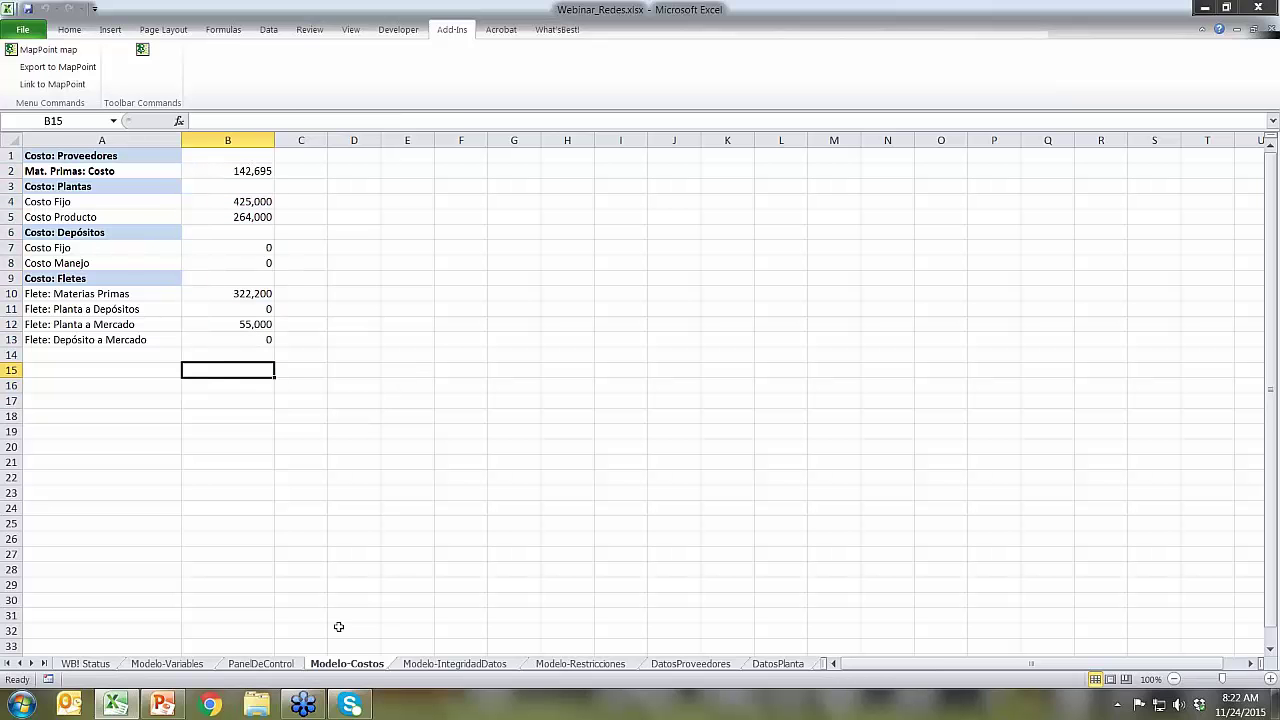
# Examine the Costo Total (Variable + Fijo) formula under Funcion Objetivo in the PanelDeControl sheet
pyautogui.click(260, 664)
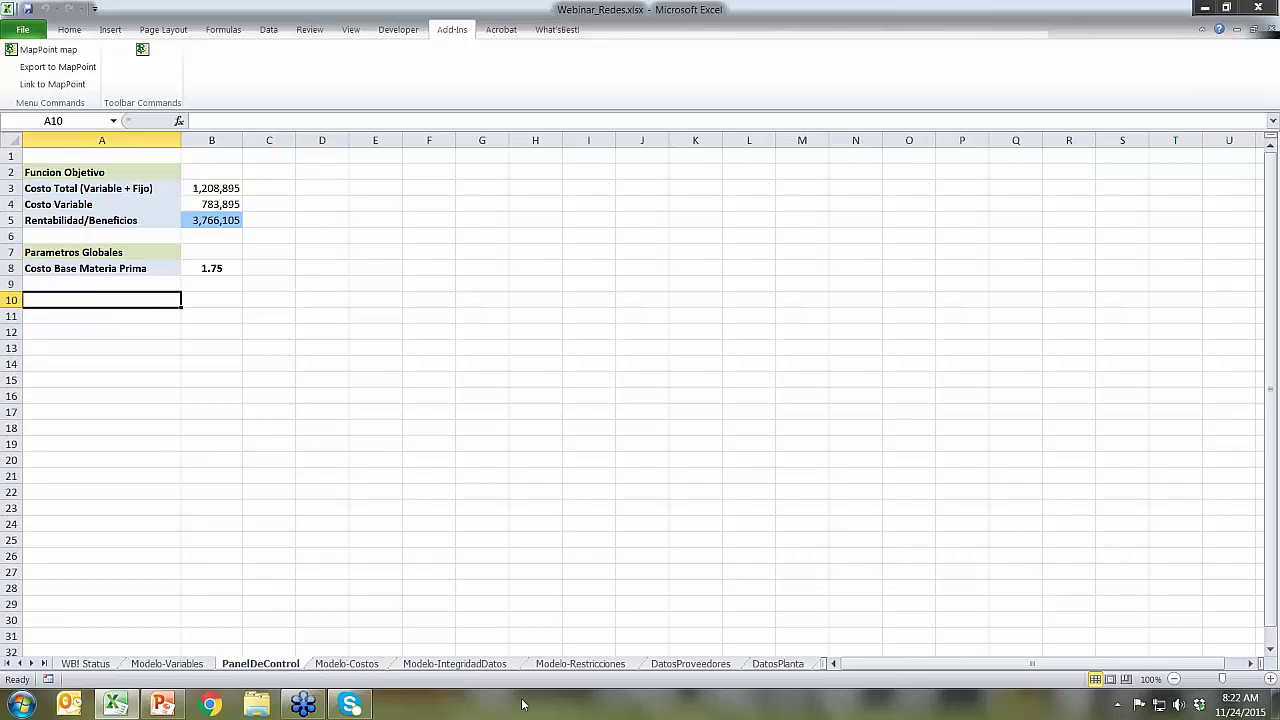
pyautogui.click(62, 172)
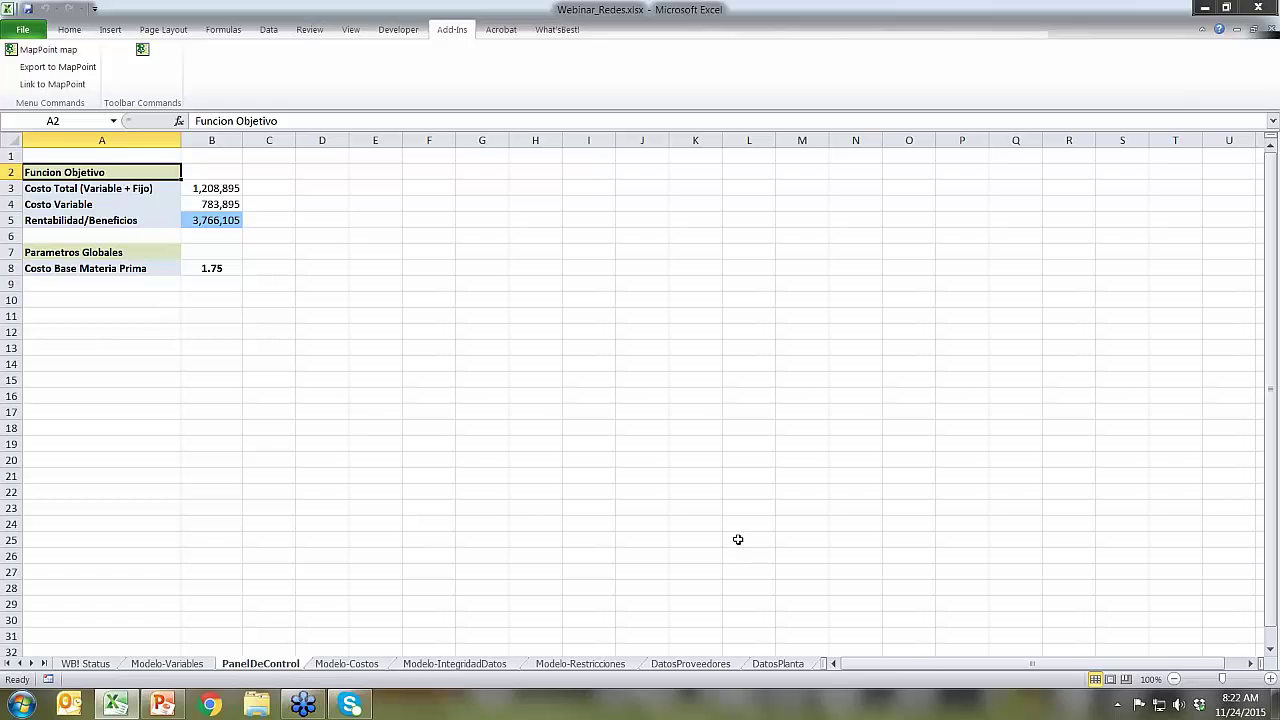
pyautogui.click(129, 190)
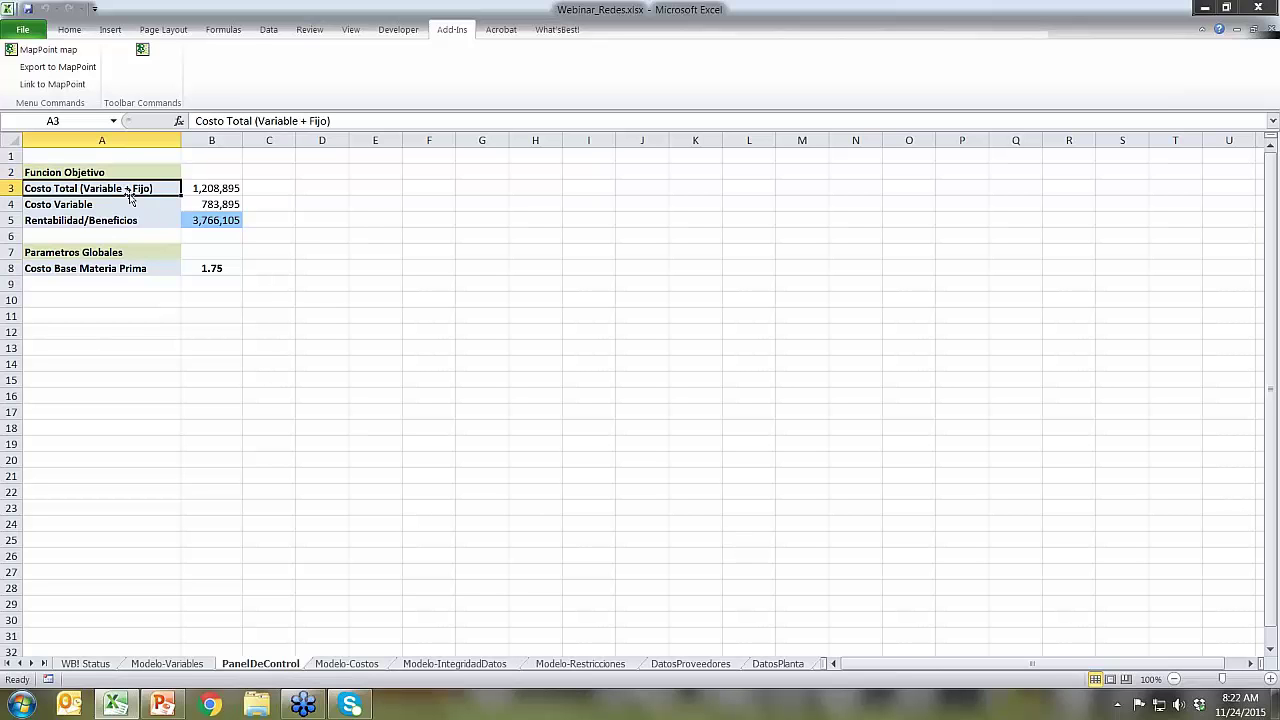
pyautogui.click(206, 189)
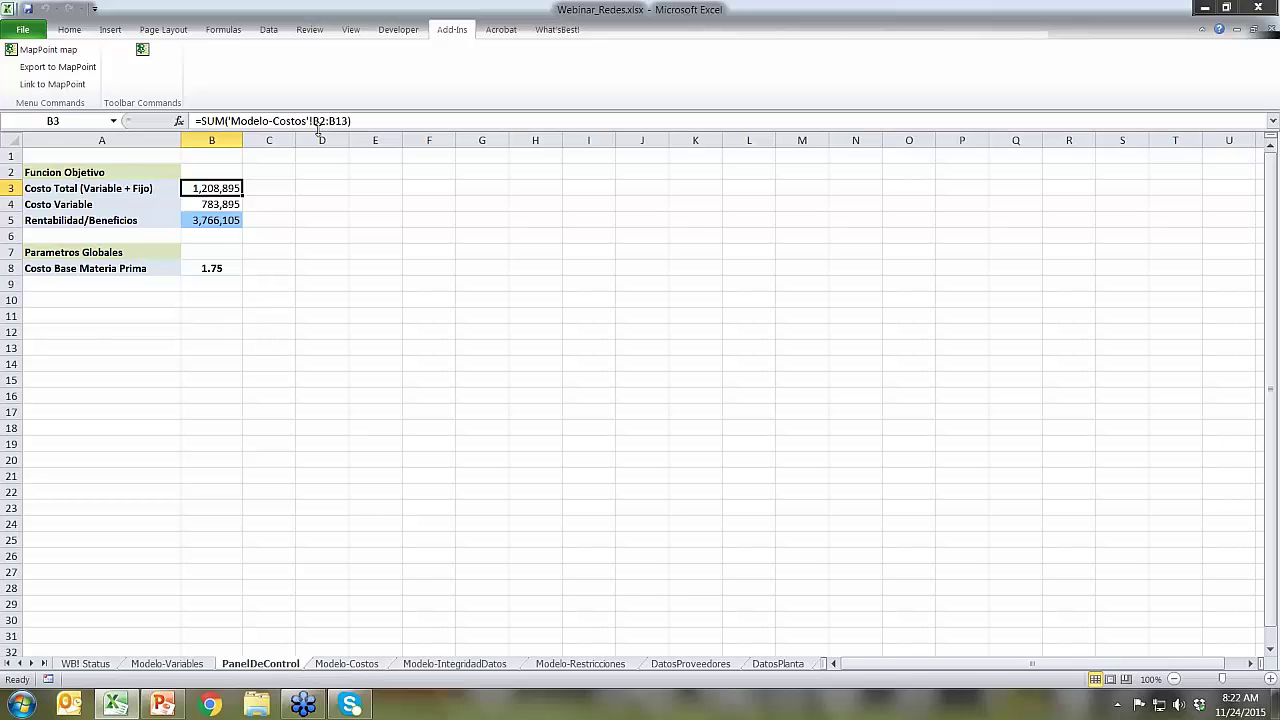
# Trace the Costo Total range from B2 to B13 in Modelo-Costos and return to PanelDeControl
pyautogui.click(340, 665)
pyautogui.click(251, 169)
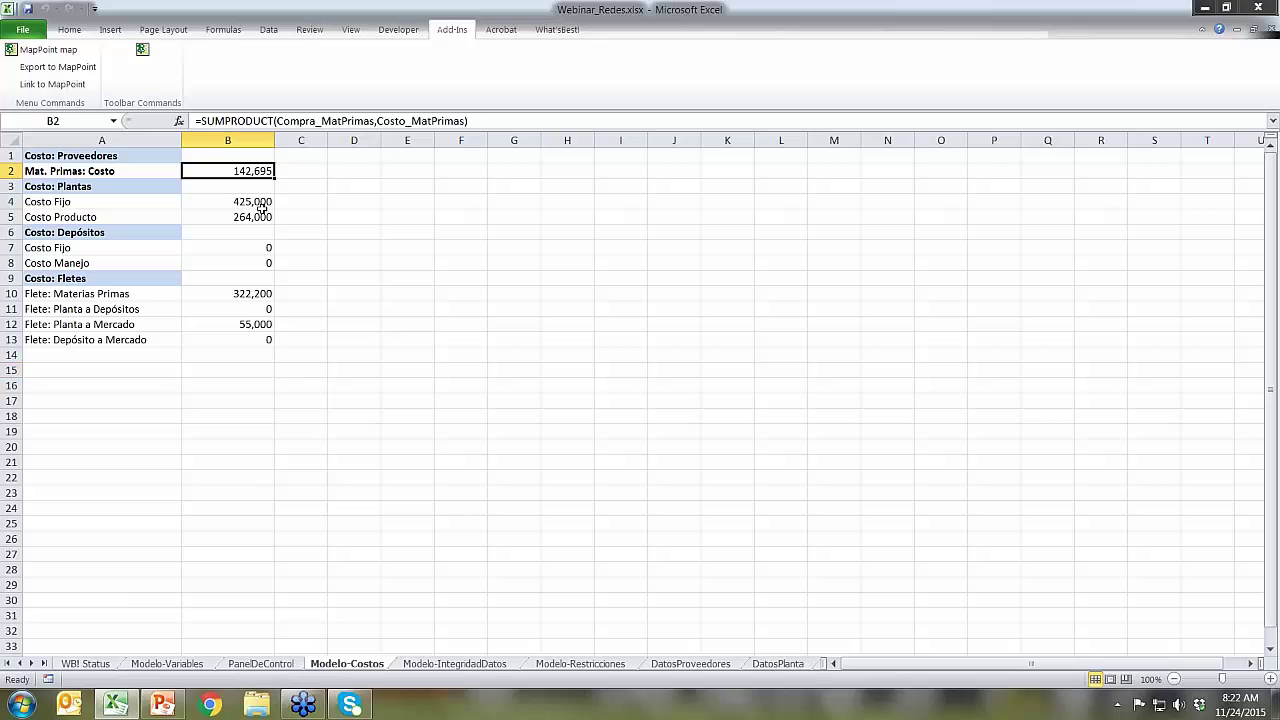
pyautogui.click(255, 340)
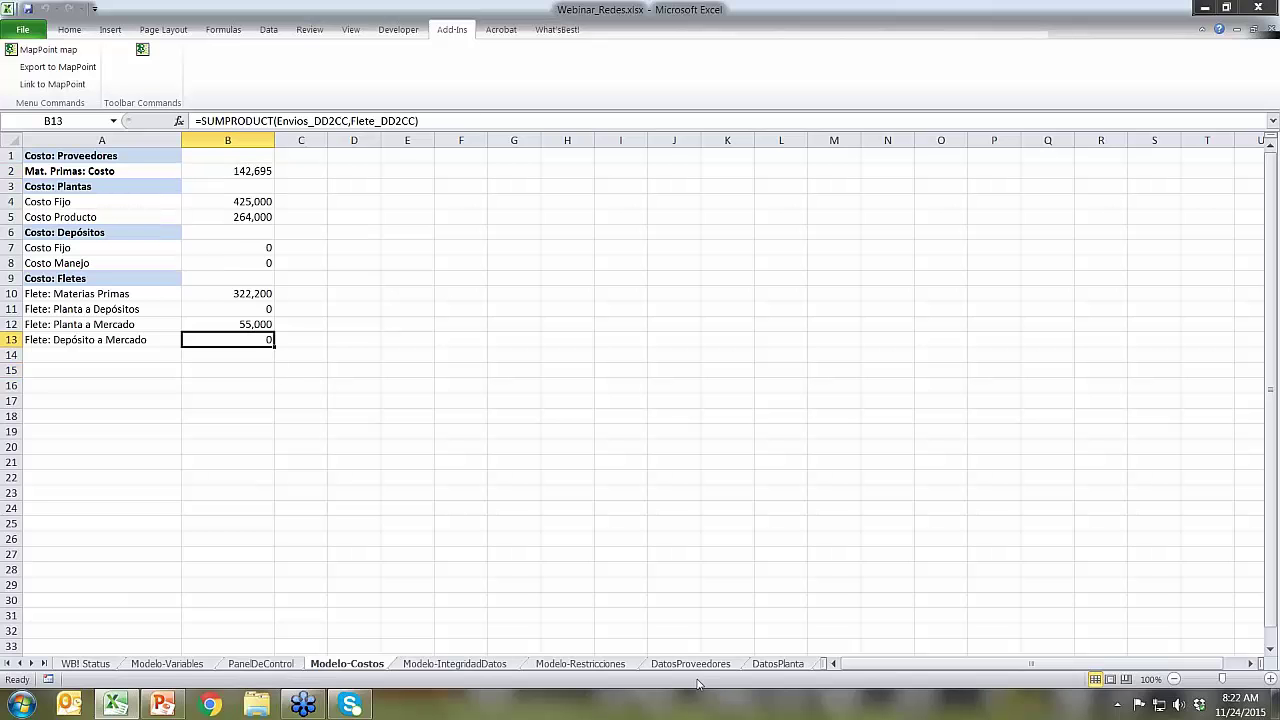
pyautogui.click(270, 659)
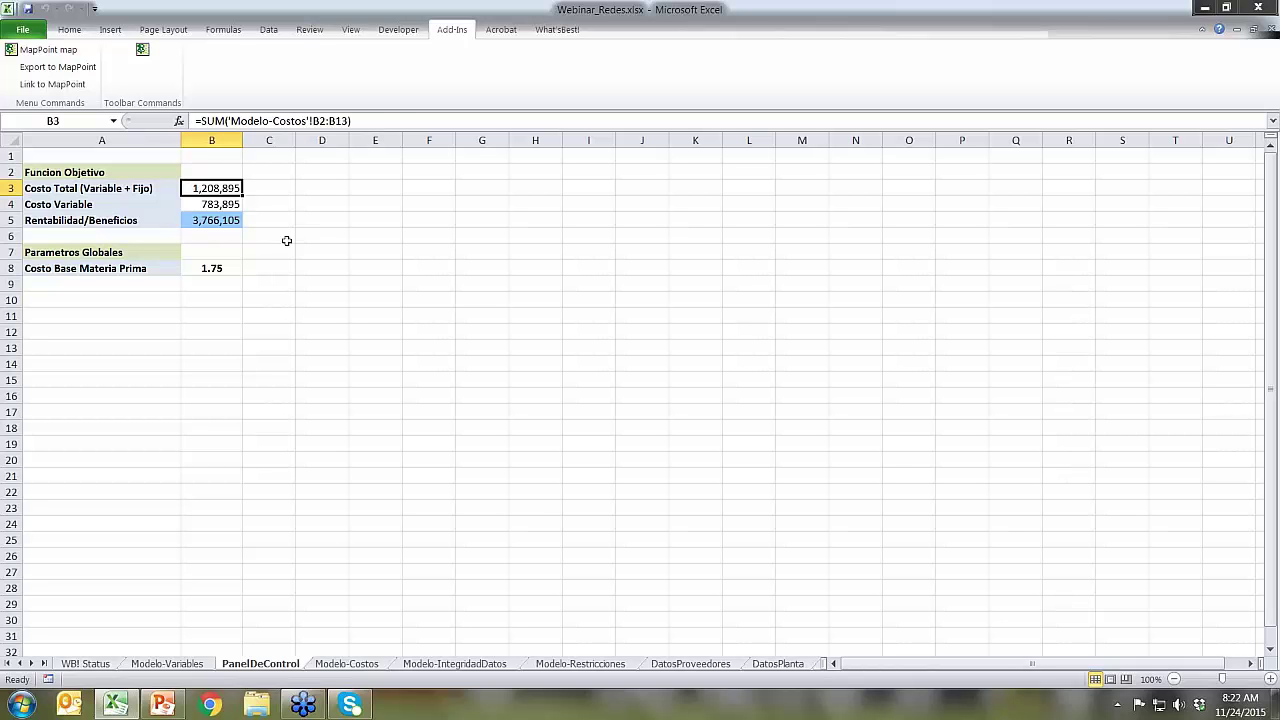
# Compare the Costo Variable and Rentabilidad/Beneficios formulas with the Costo Total formula they refer to
pyautogui.click(230, 210)
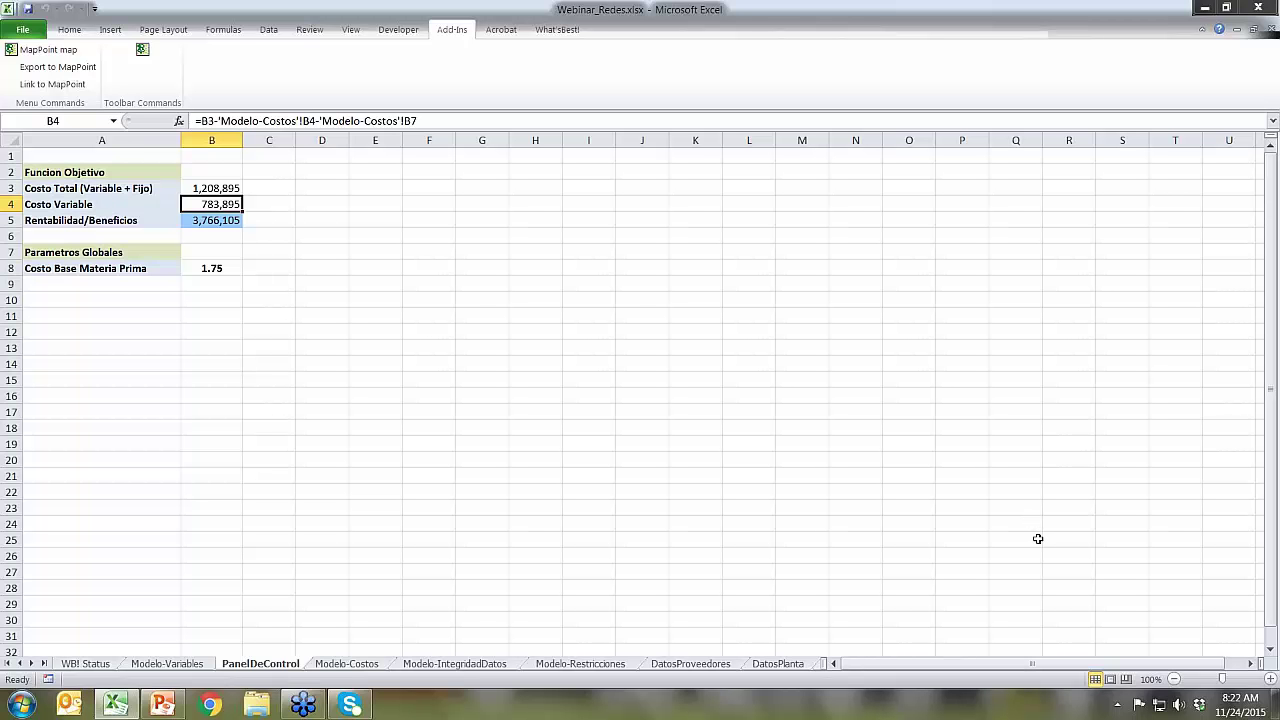
pyautogui.click(229, 219)
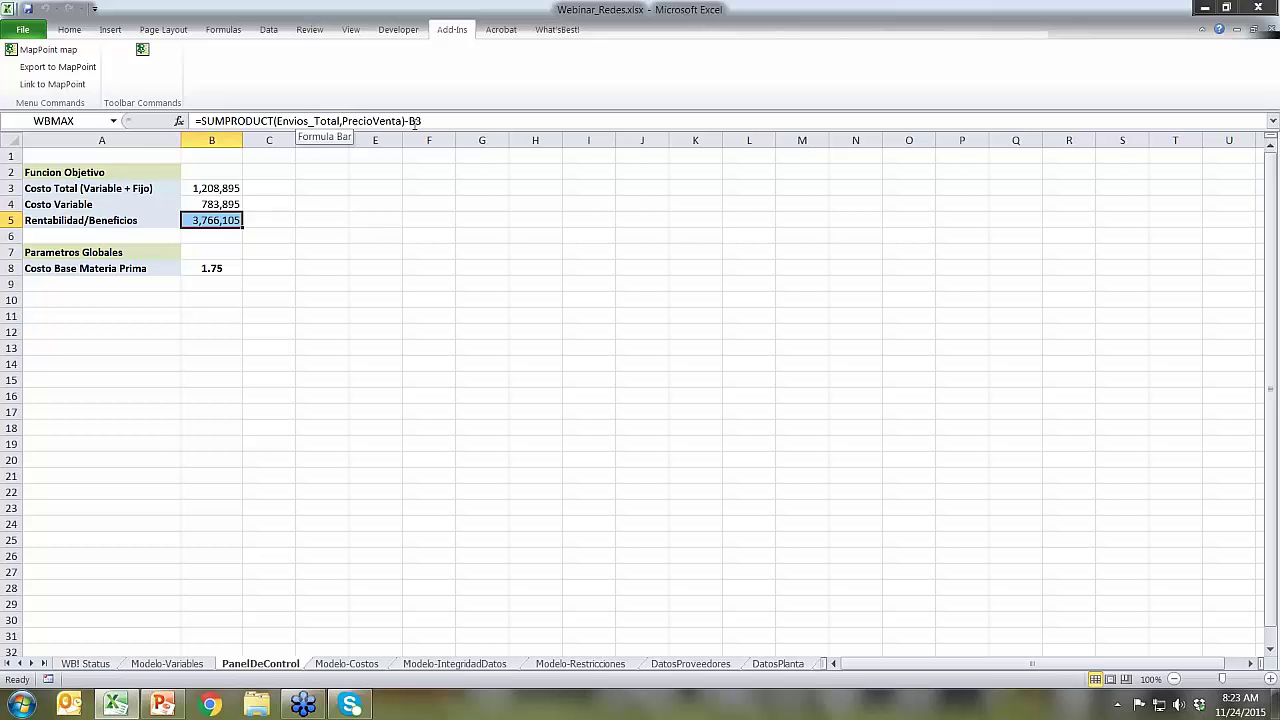
pyautogui.click(212, 186)
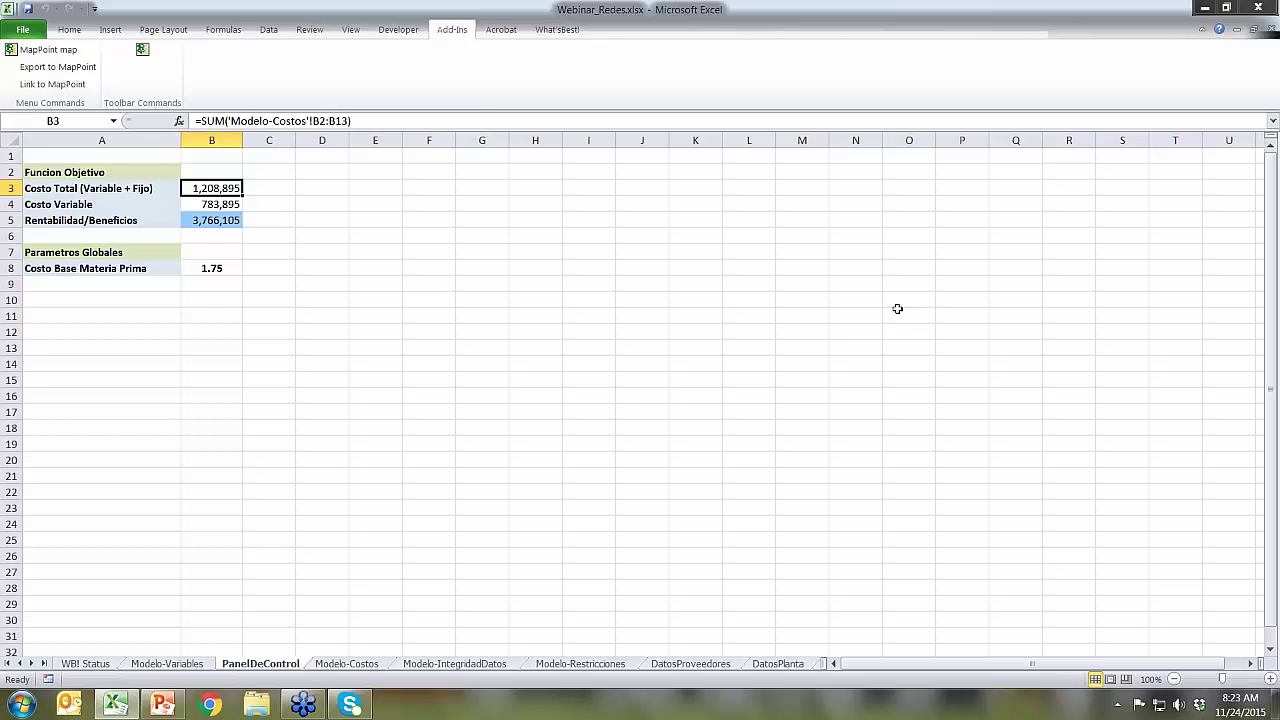
# Trace the Envios_Total named range used in the Rentabilidad/Beneficios formula to Modelo-Restricciones and go over its five regions under Demanda
pyautogui.click(231, 212)
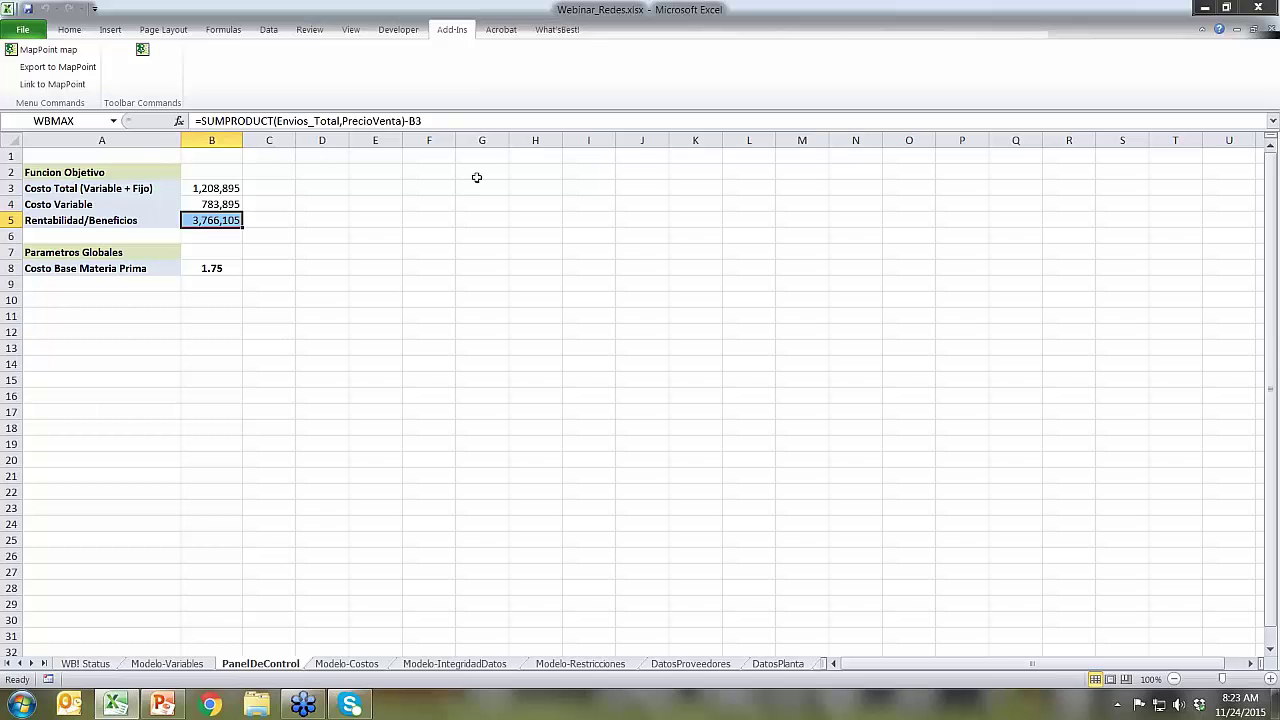
pyautogui.click(113, 120)
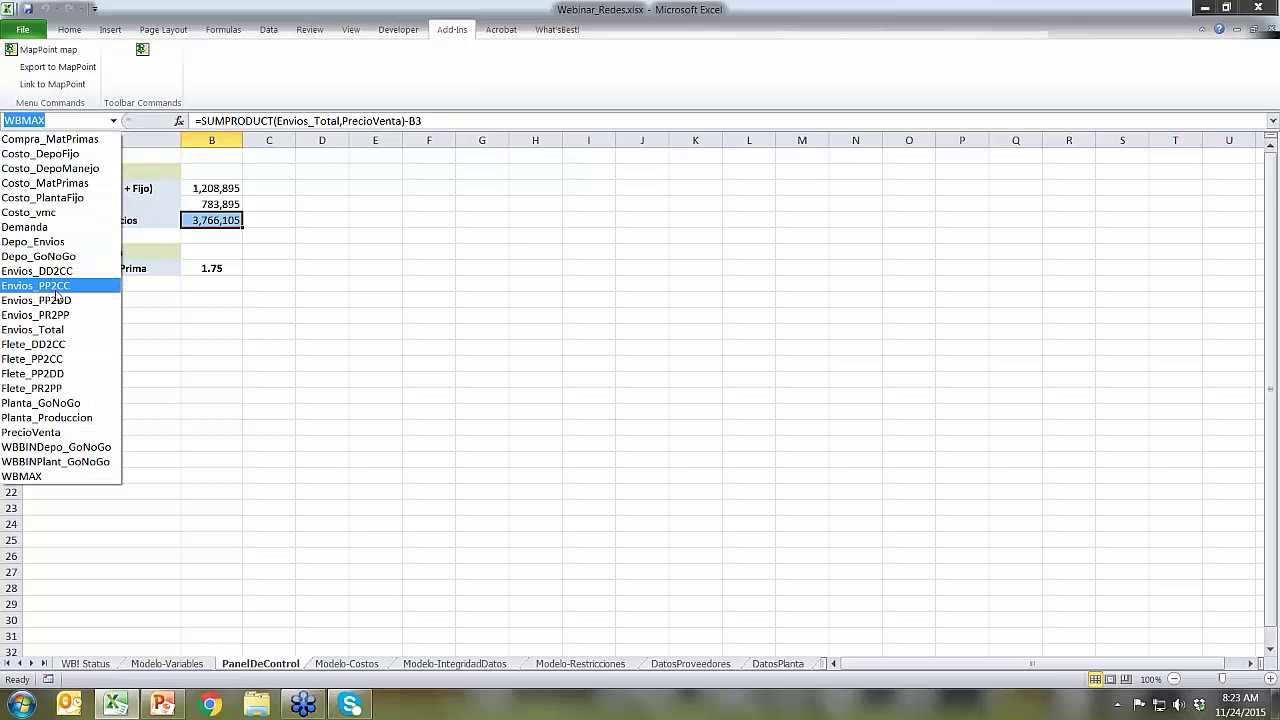
pyautogui.click(46, 333)
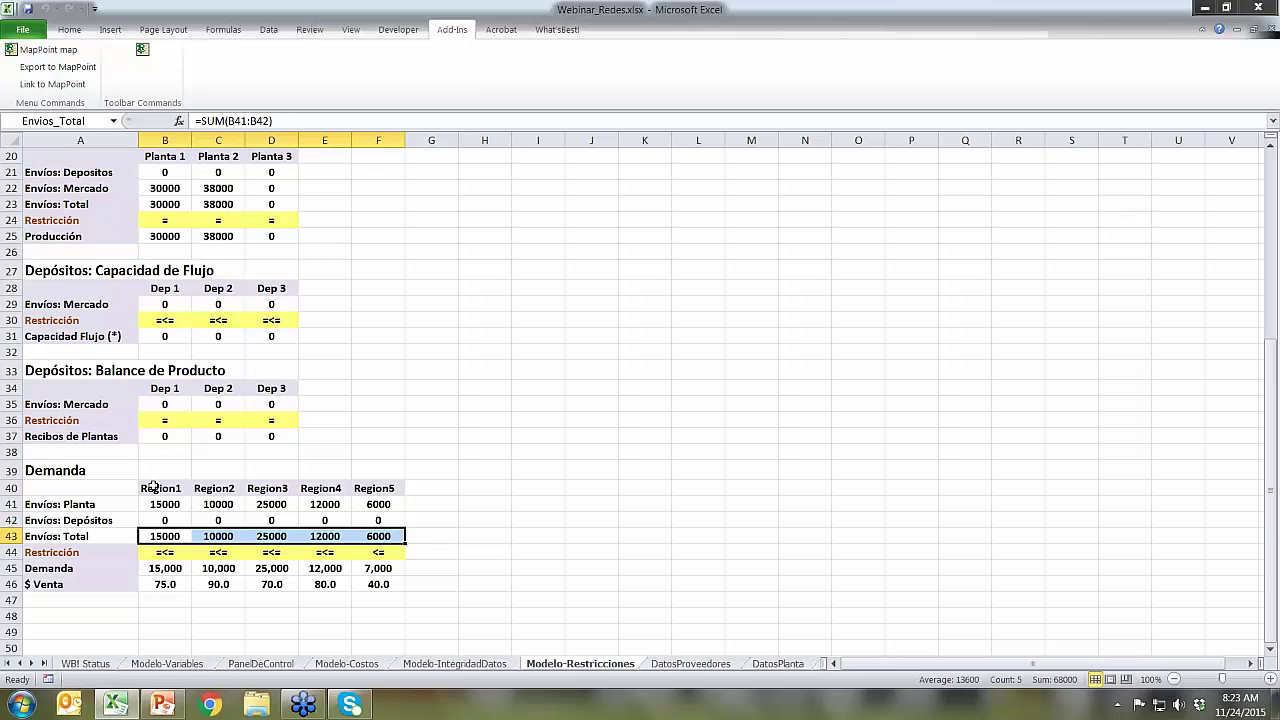
pyautogui.click(154, 489)
pyautogui.click(212, 489)
pyautogui.click(253, 487)
pyautogui.click(318, 488)
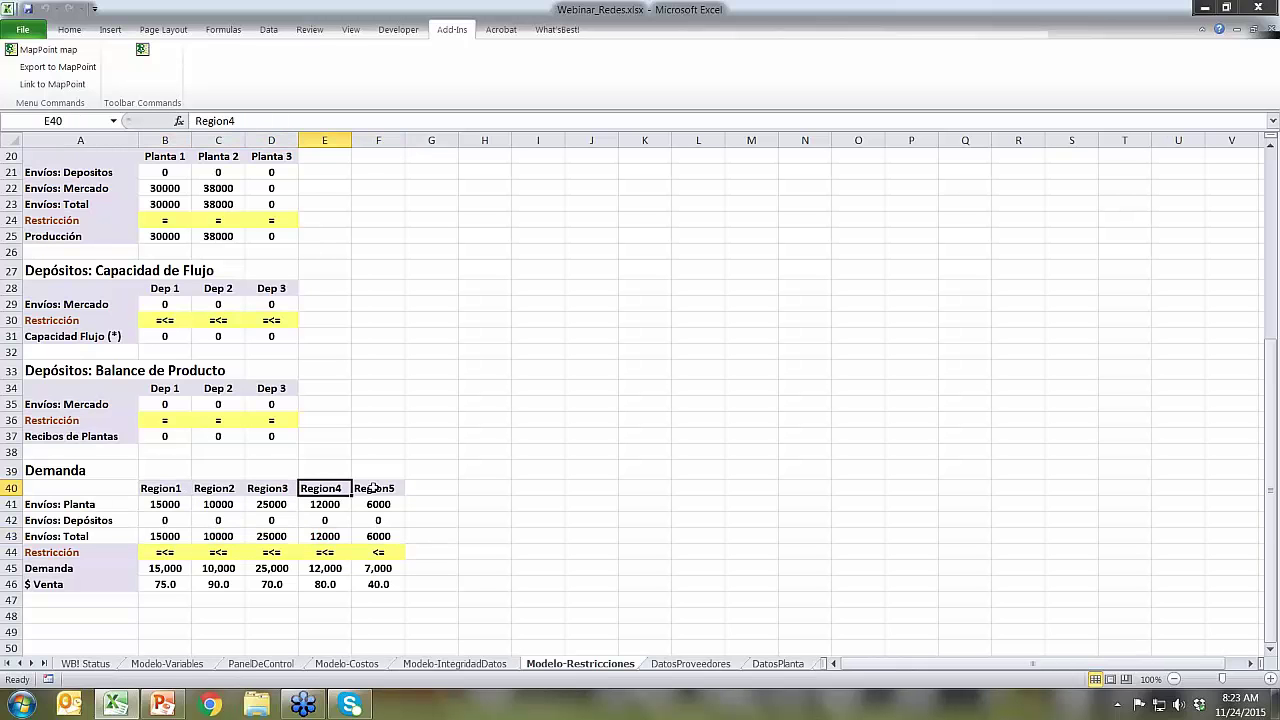
pyautogui.click(371, 487)
# Examine the Envíos: Total formulas per region in row 43 and Region1's plant and depot shipment formulas that feed them
pyautogui.click(158, 537)
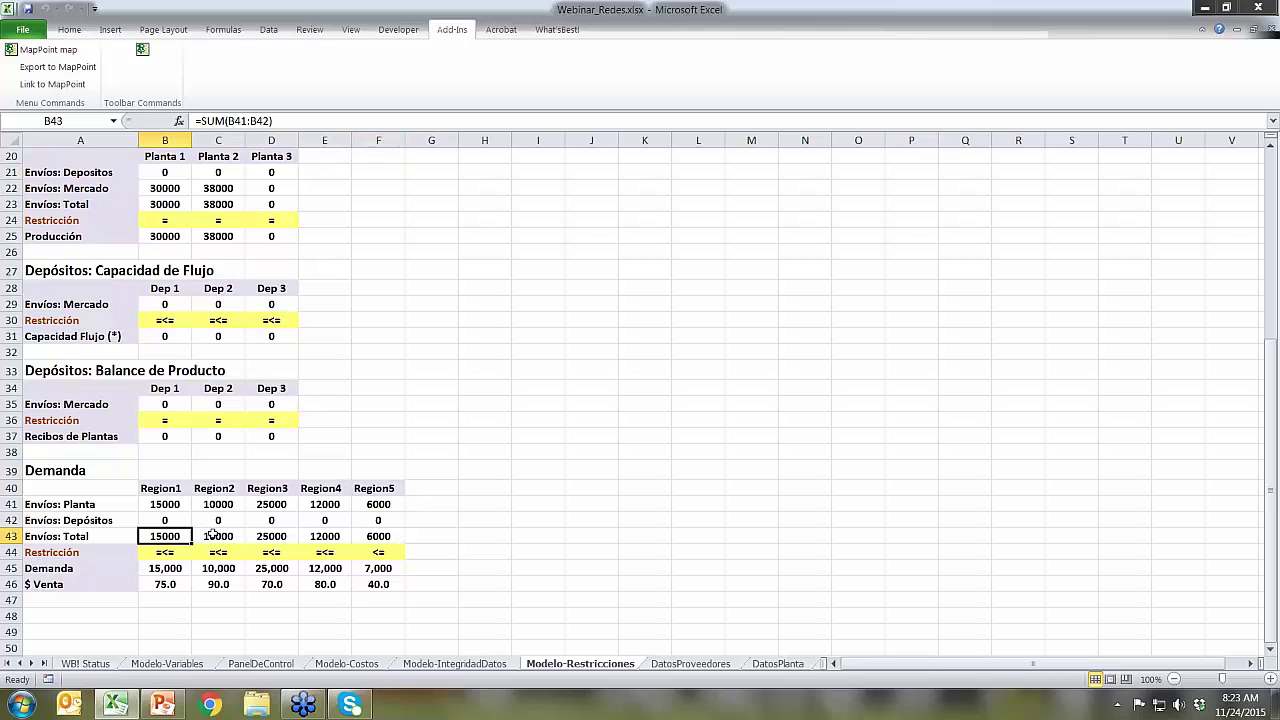
pyautogui.click(220, 536)
pyautogui.click(268, 536)
pyautogui.click(316, 536)
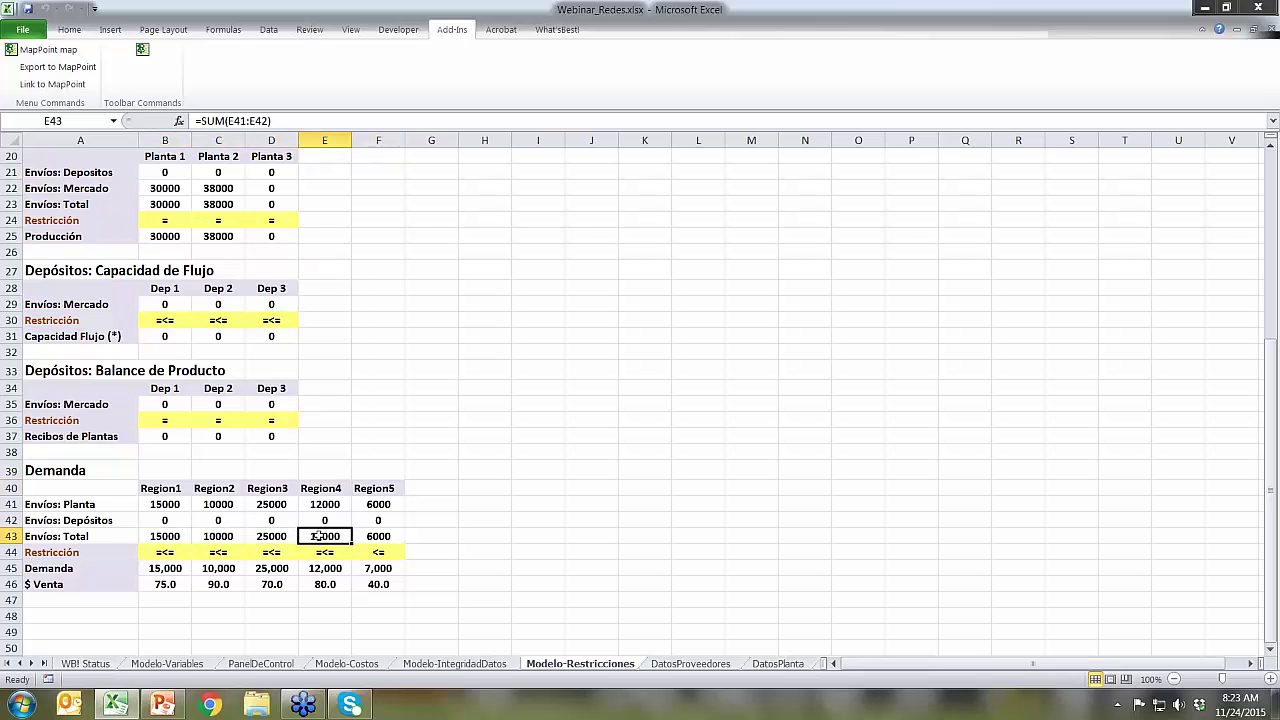
pyautogui.click(364, 537)
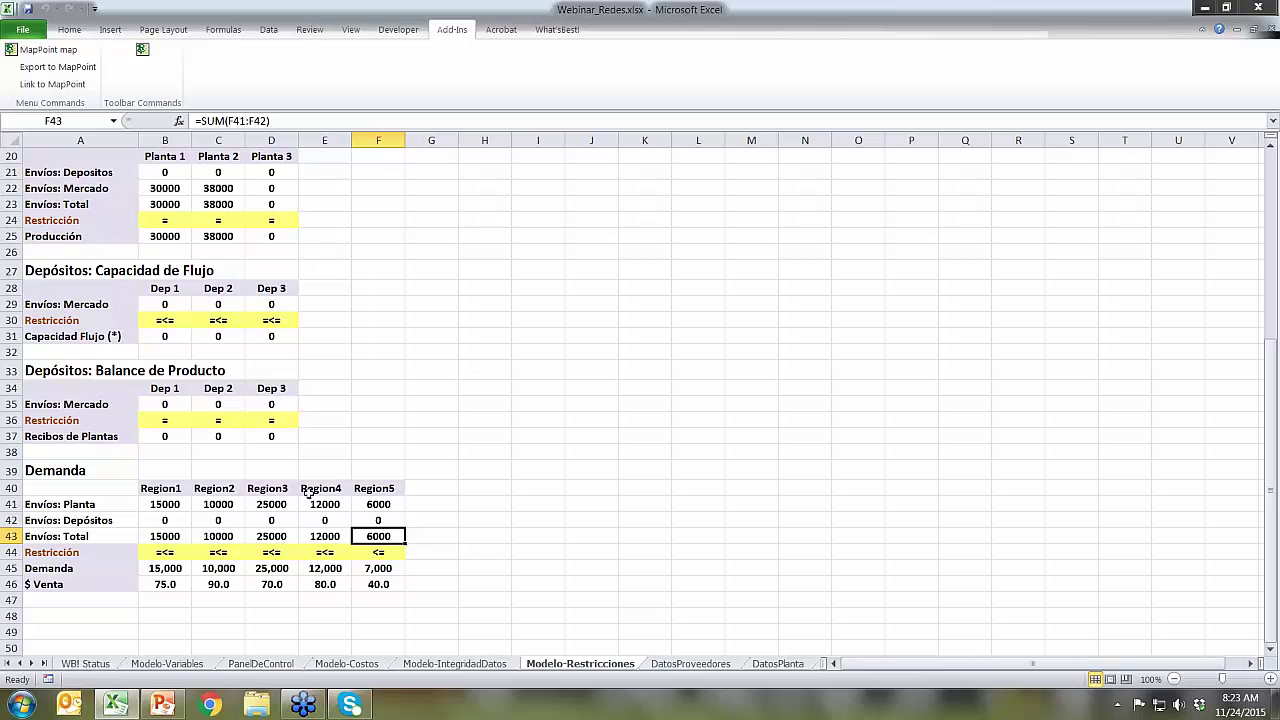
pyautogui.click(155, 537)
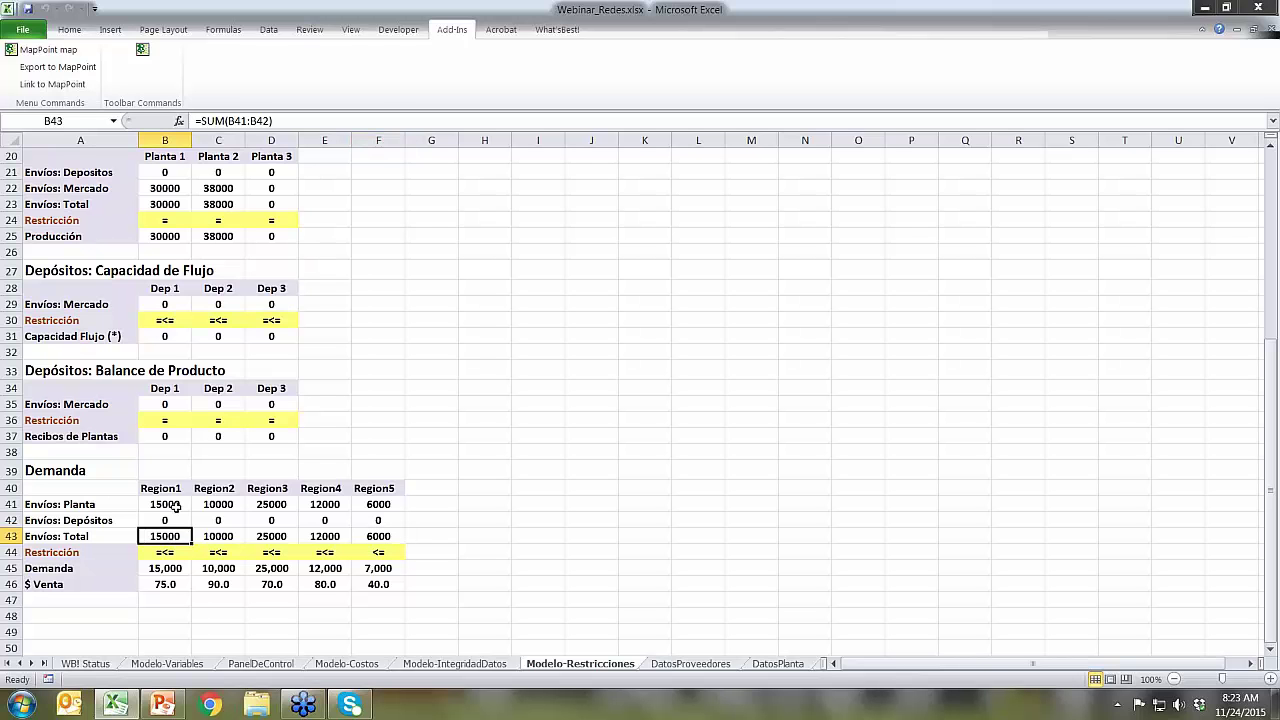
pyautogui.click(168, 505)
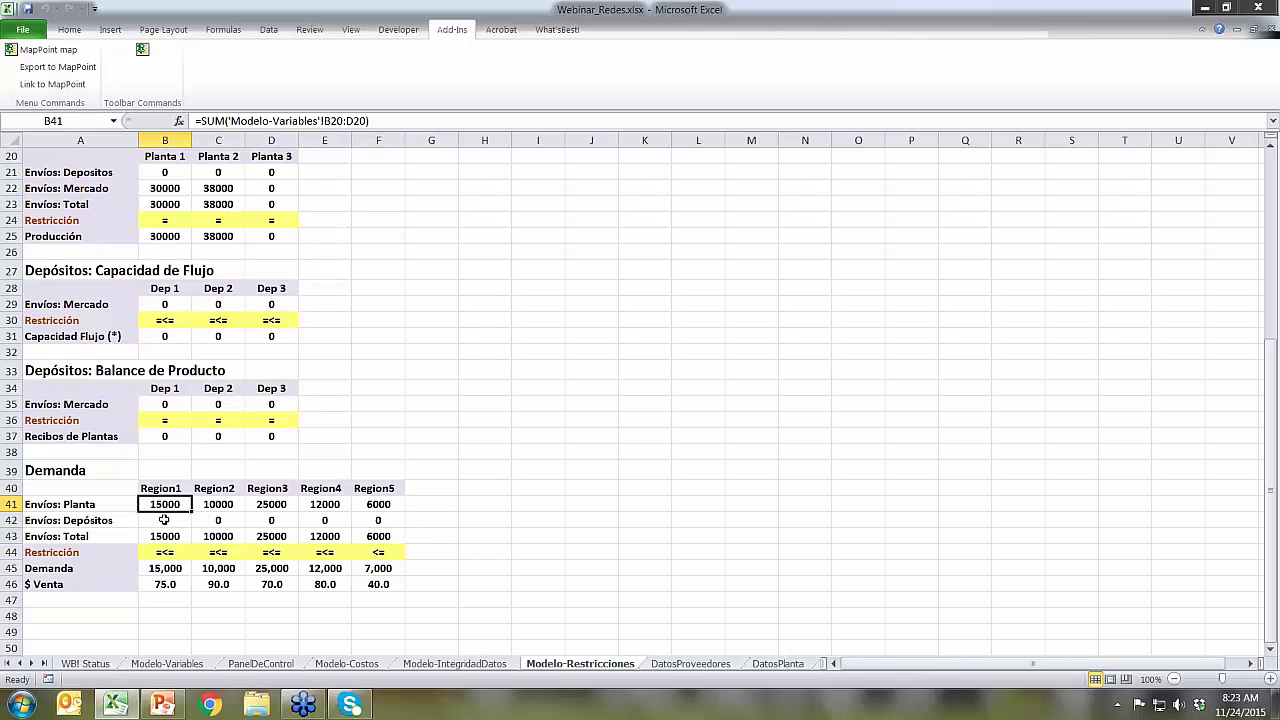
pyautogui.click(164, 520)
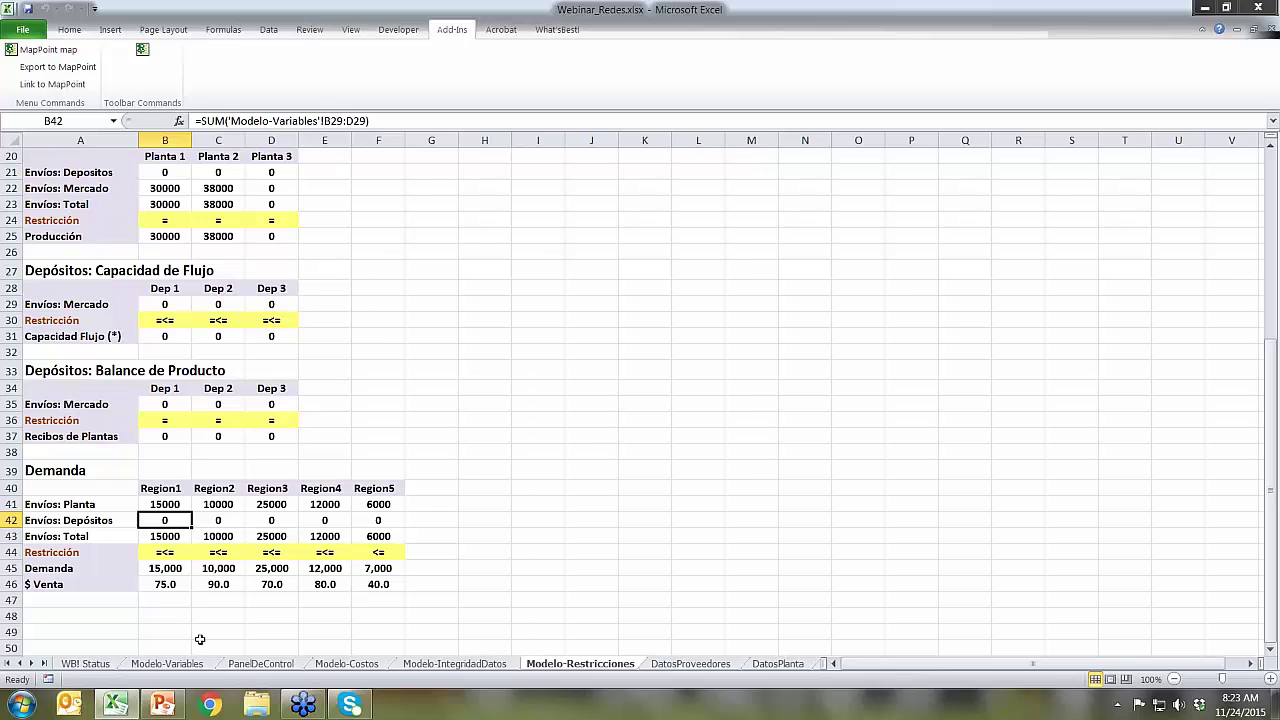
# Return to PanelDeControl and review the Rentabilidad/Beneficios formula against Costo Total and the Costo Base Materia Prima parameter
pyautogui.click(243, 664)
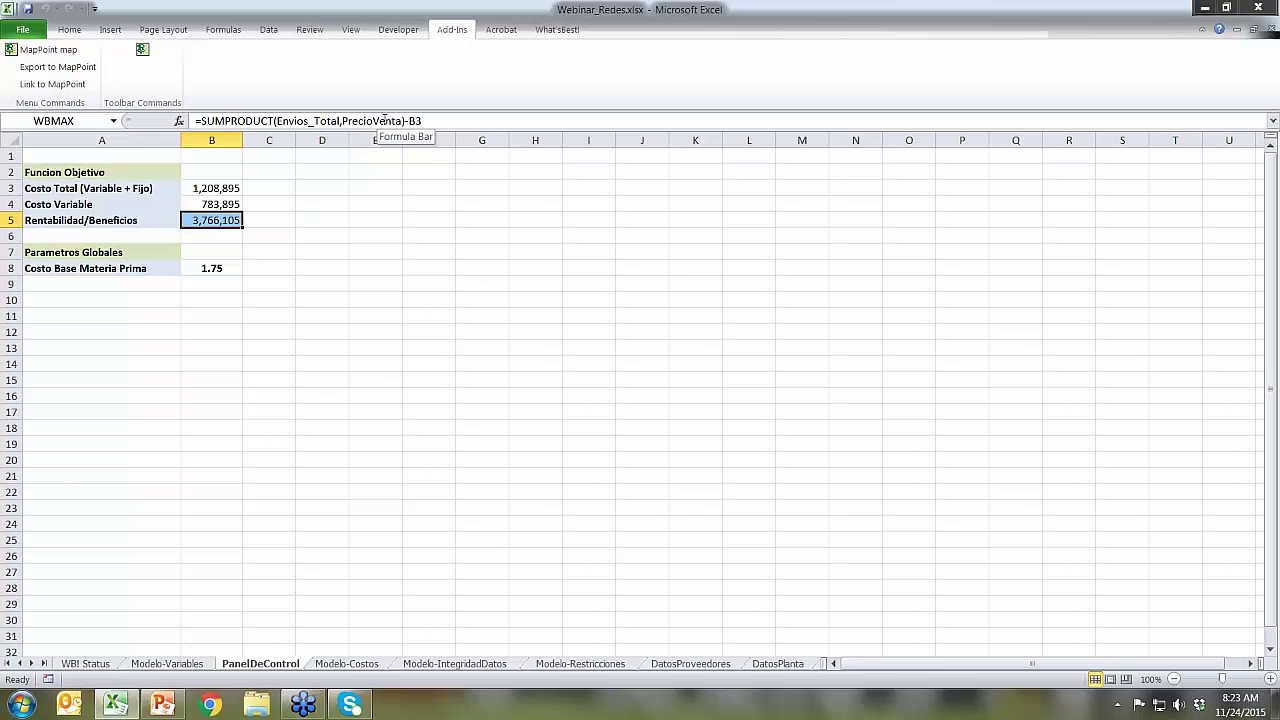
pyautogui.click(198, 268)
pyautogui.click(407, 377)
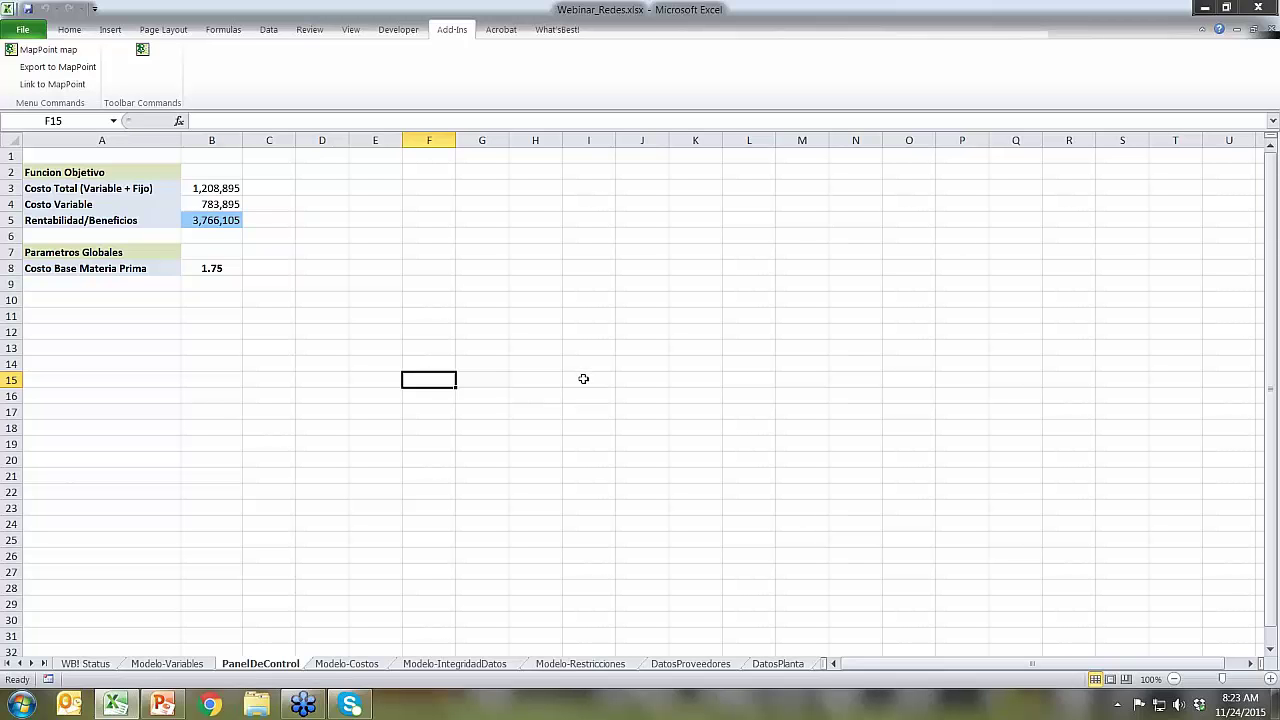
pyautogui.click(204, 222)
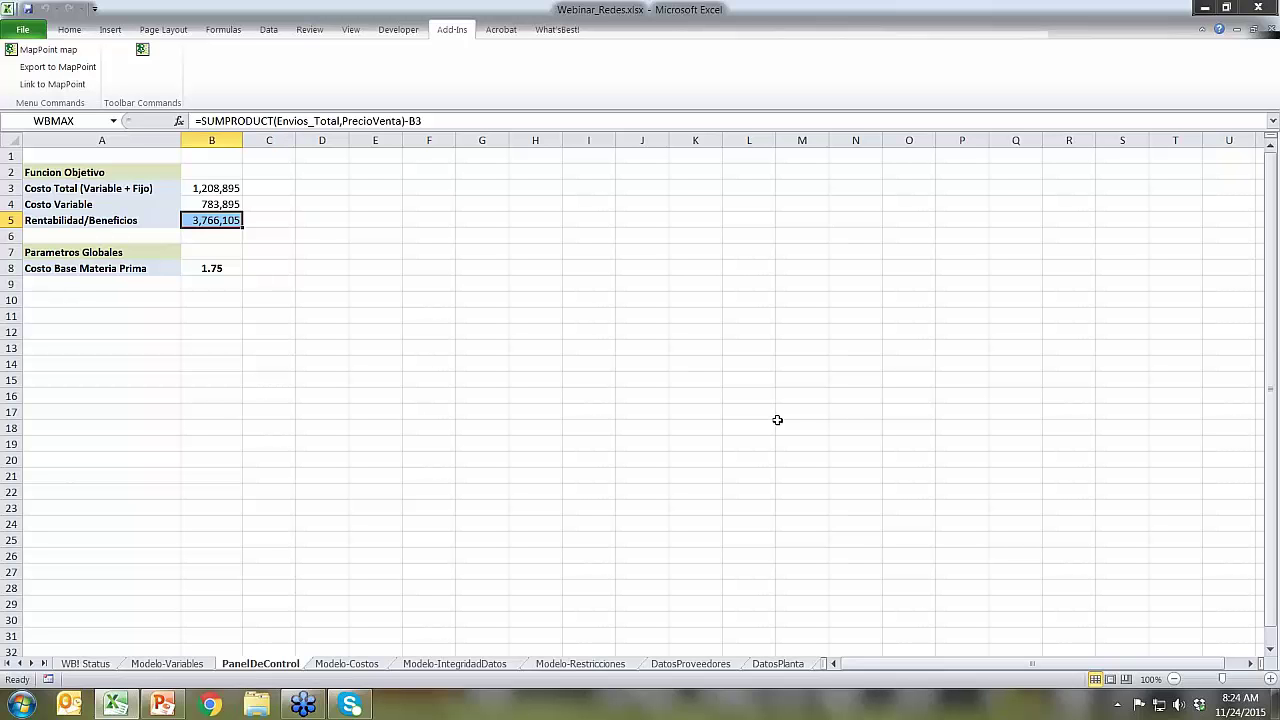
pyautogui.press('Up')
pyautogui.press('Up')
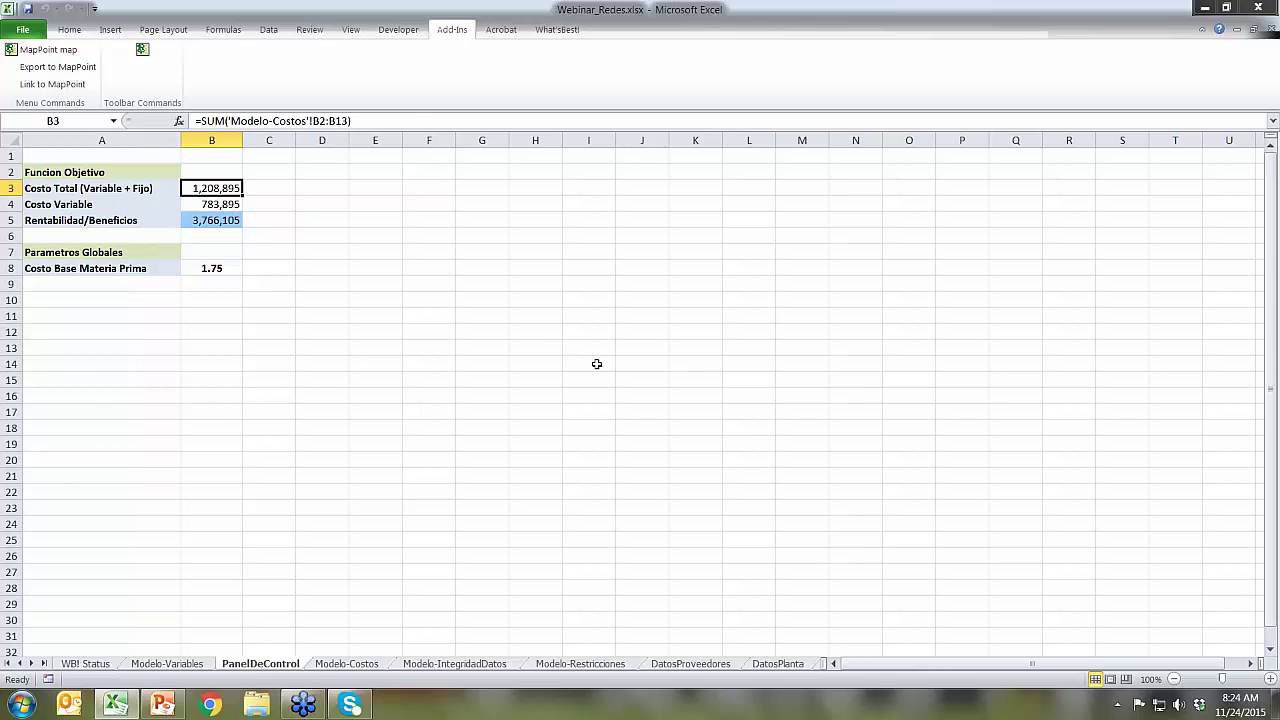
pyautogui.click(215, 223)
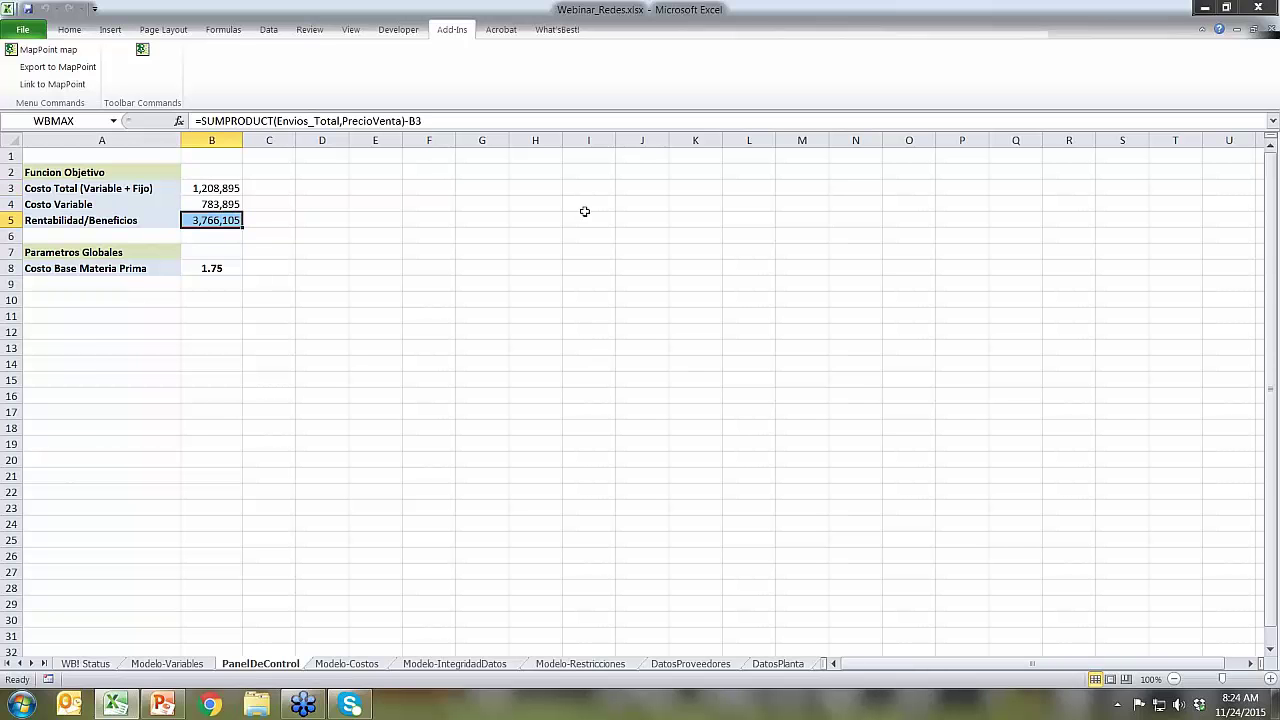
# Solve the model with What'sBest! and check the solution in Modelo-Variables before returning to PanelDeControl
pyautogui.click(556, 30)
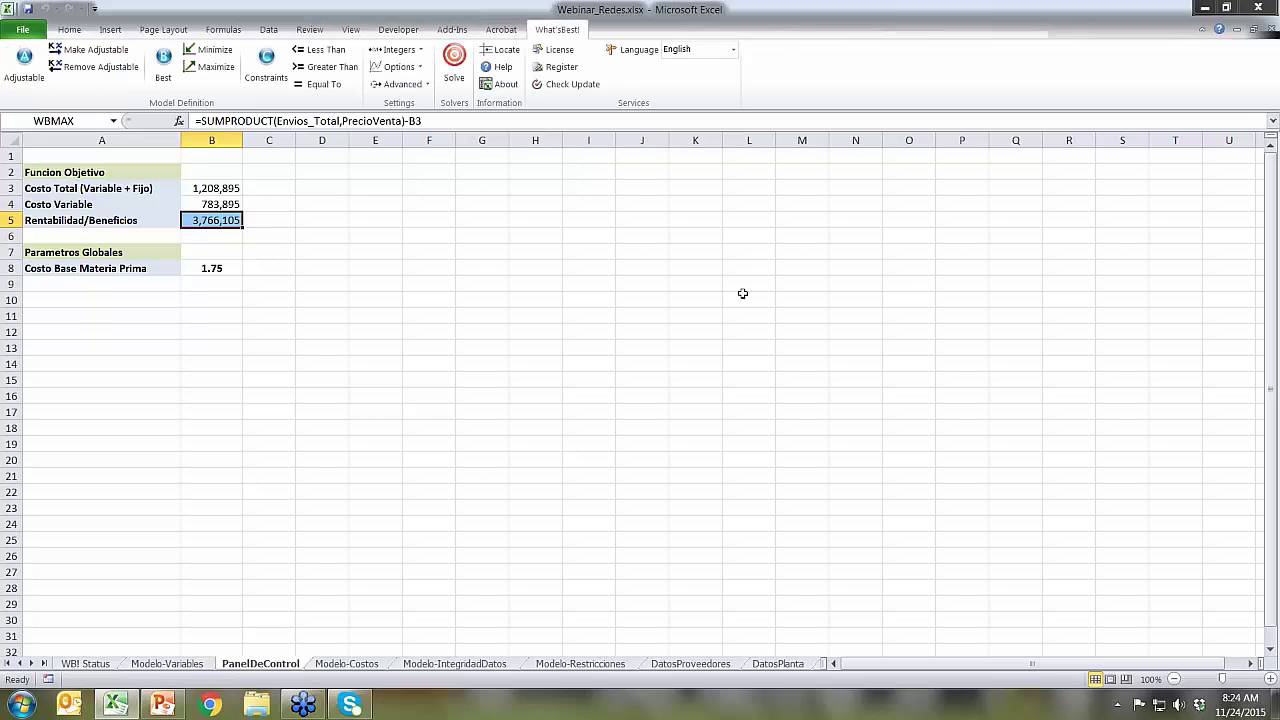
pyautogui.click(454, 60)
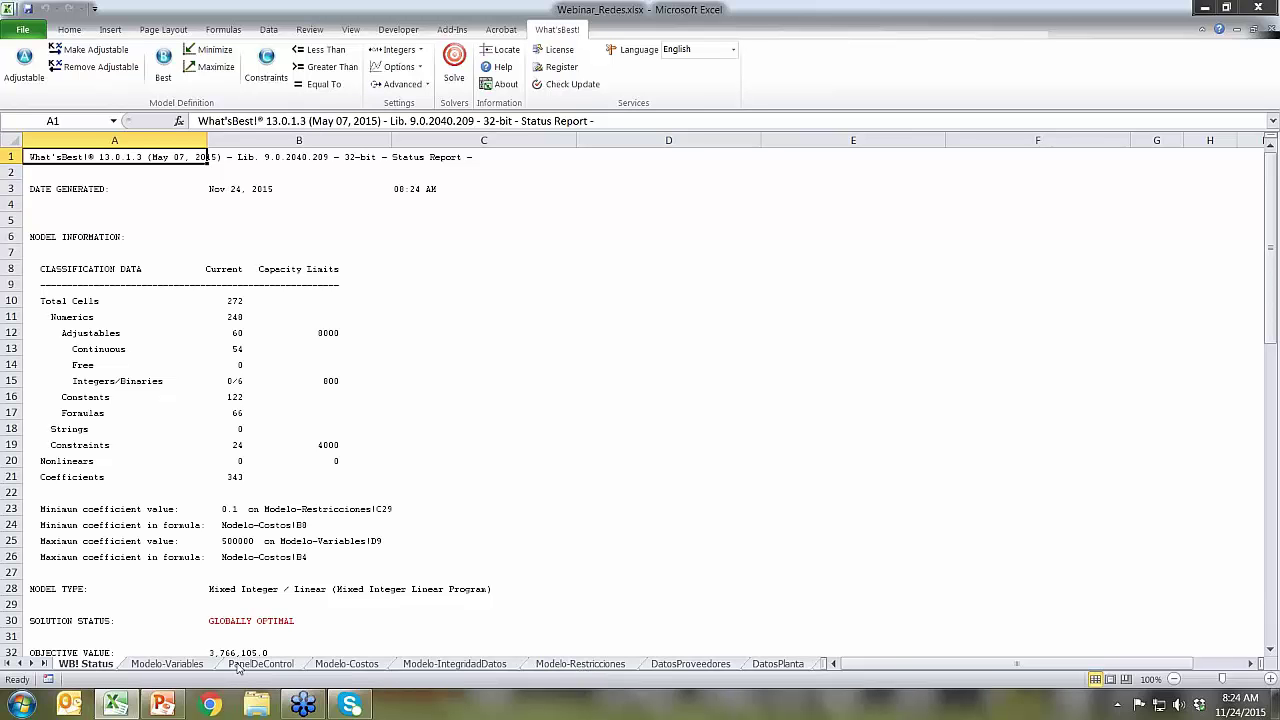
pyautogui.click(167, 664)
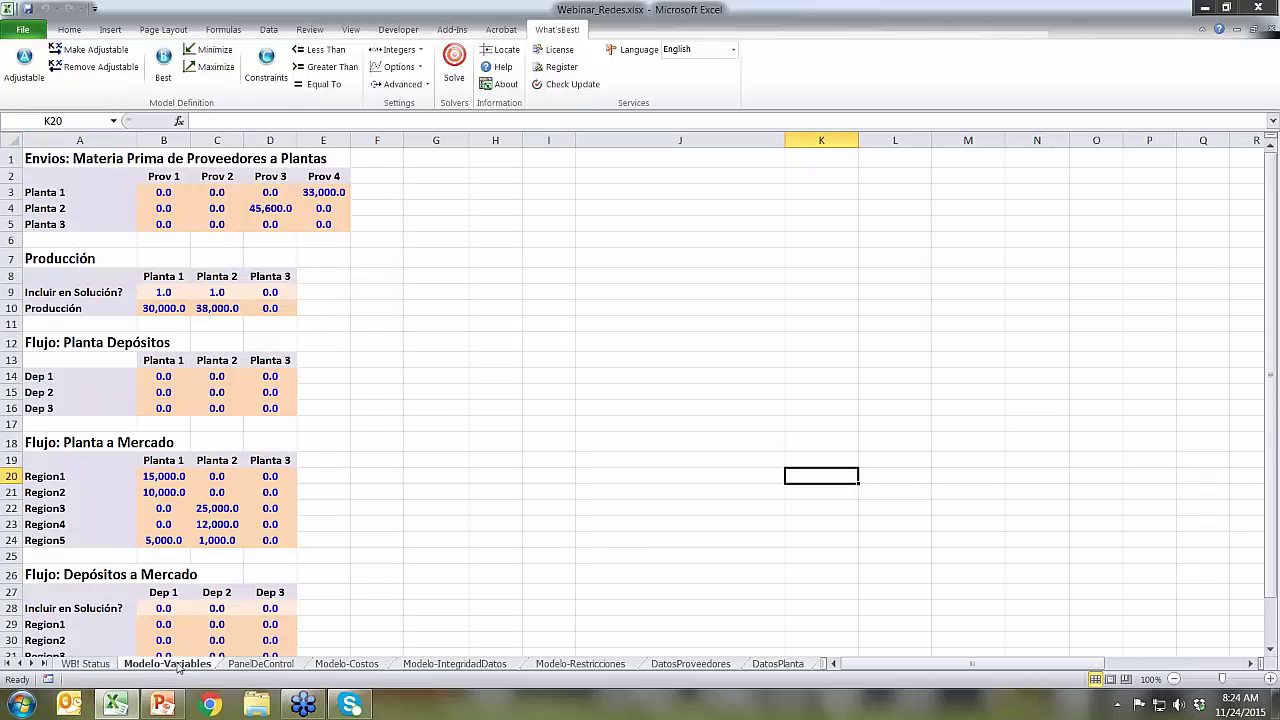
pyautogui.click(262, 664)
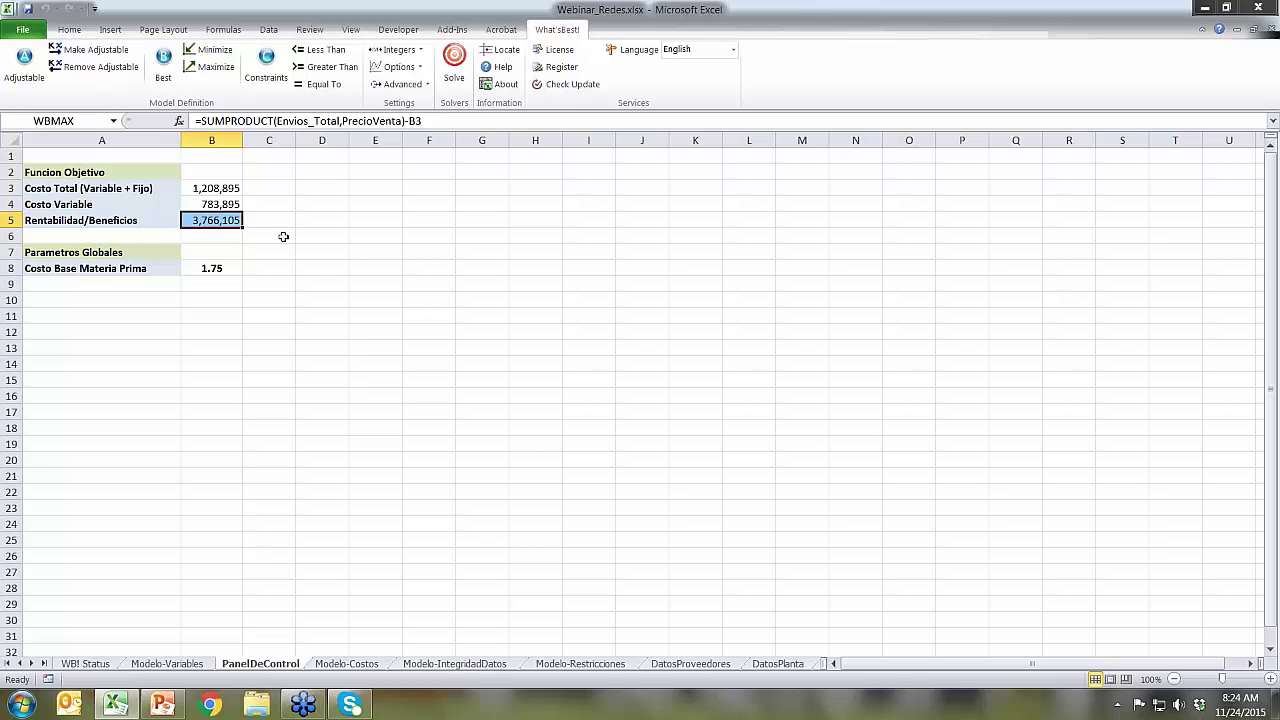
# Compare the Costo Total and Rentabilidad/Beneficios results under Funcion Objetivo
pyautogui.click(197, 188)
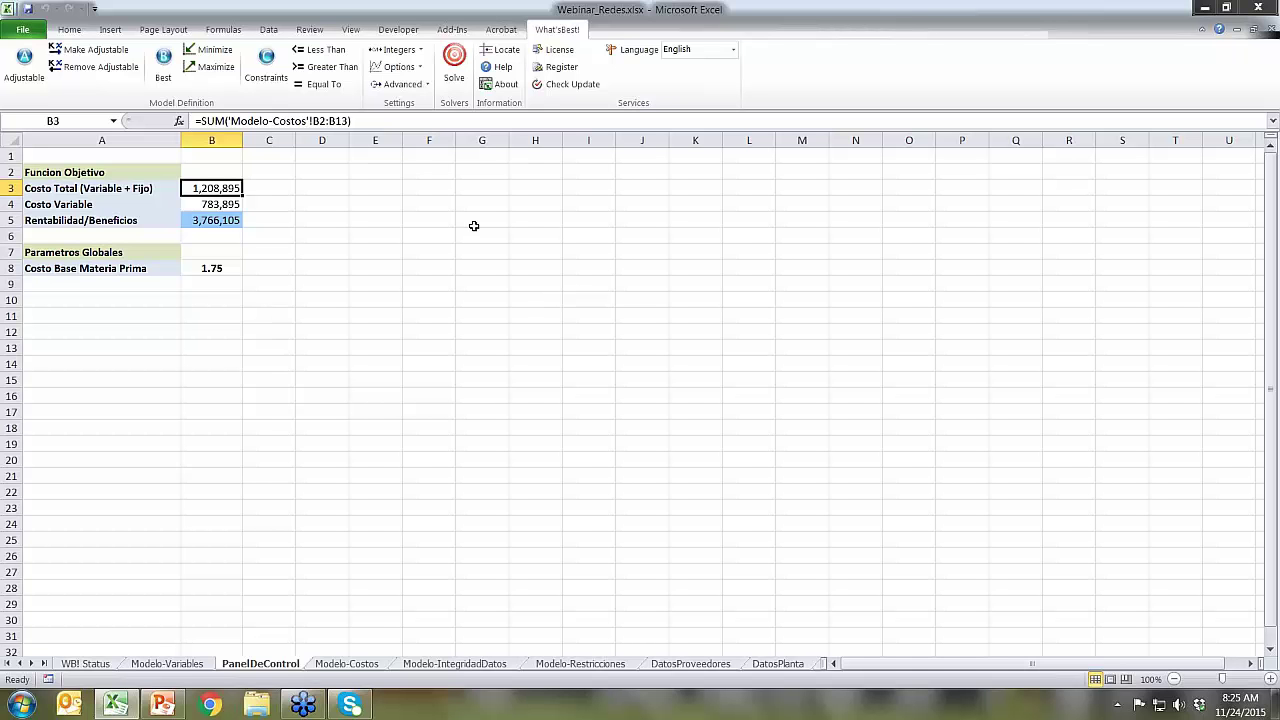
pyautogui.click(202, 219)
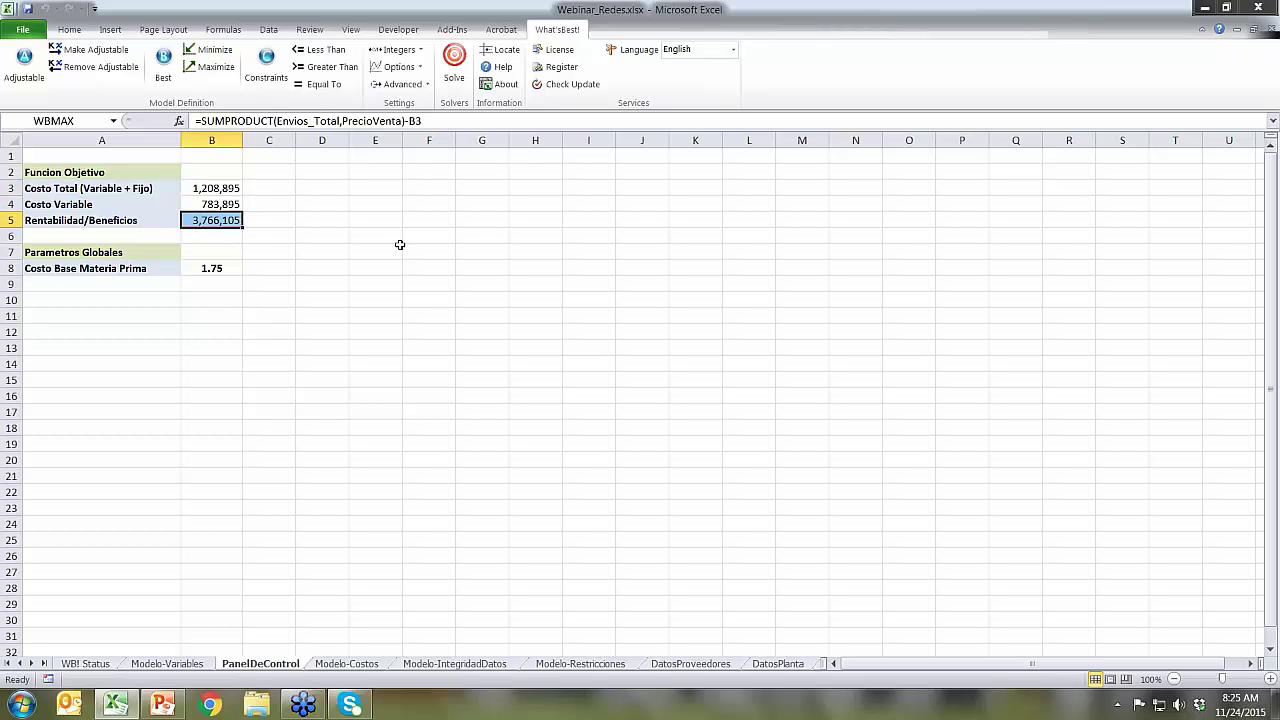
pyautogui.click(206, 190)
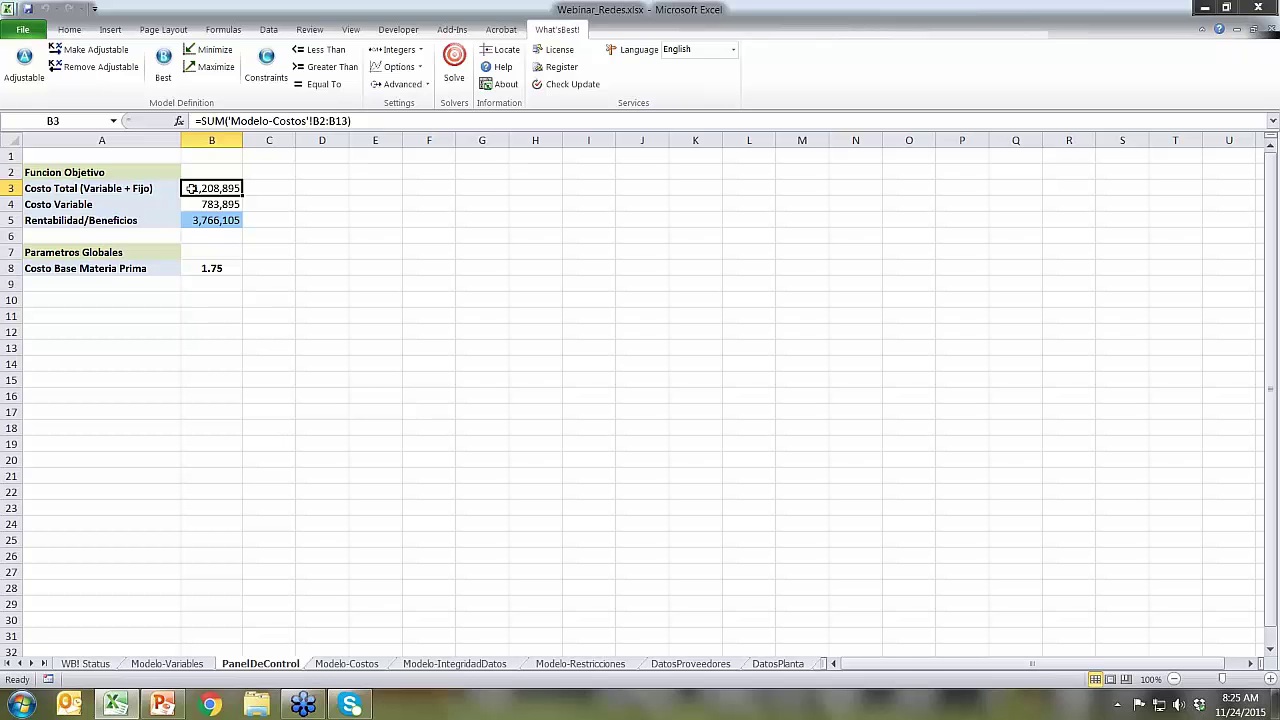
# Solve the model again and inspect Planta 3's Incluir en Solución? and Producción variables in Modelo-Variables
pyautogui.click(456, 55)
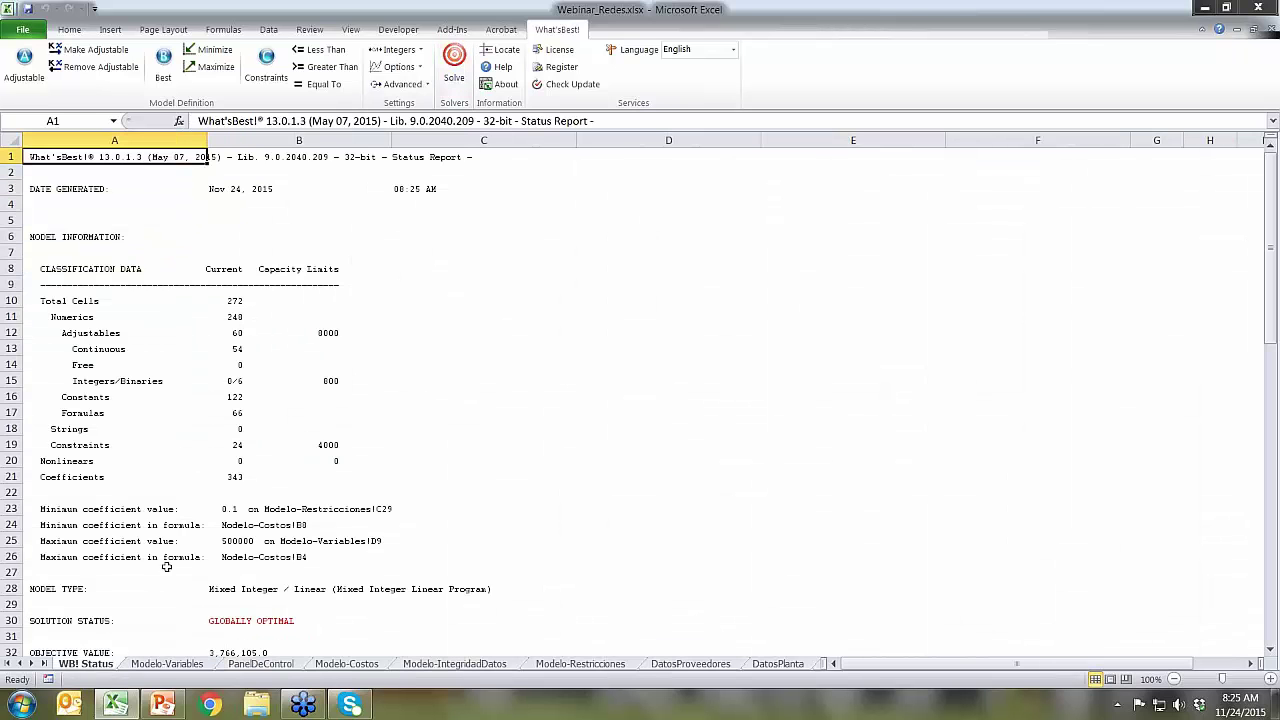
pyautogui.click(254, 666)
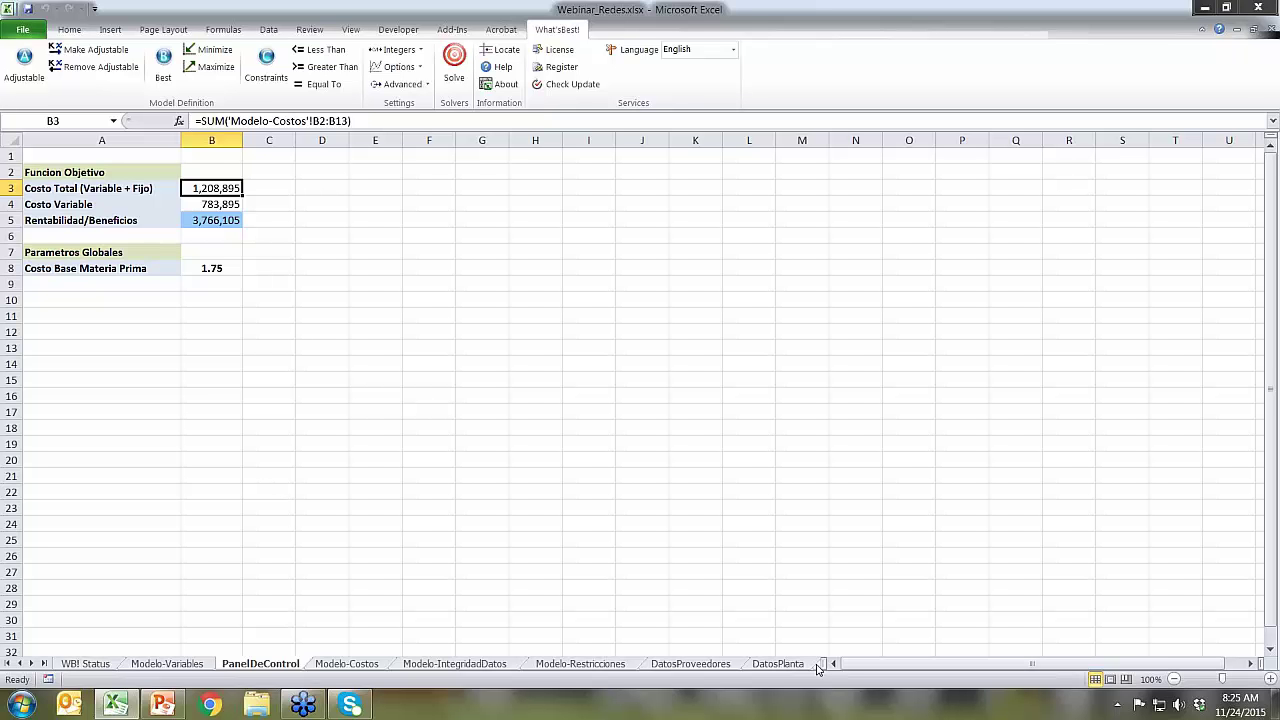
pyautogui.click(163, 664)
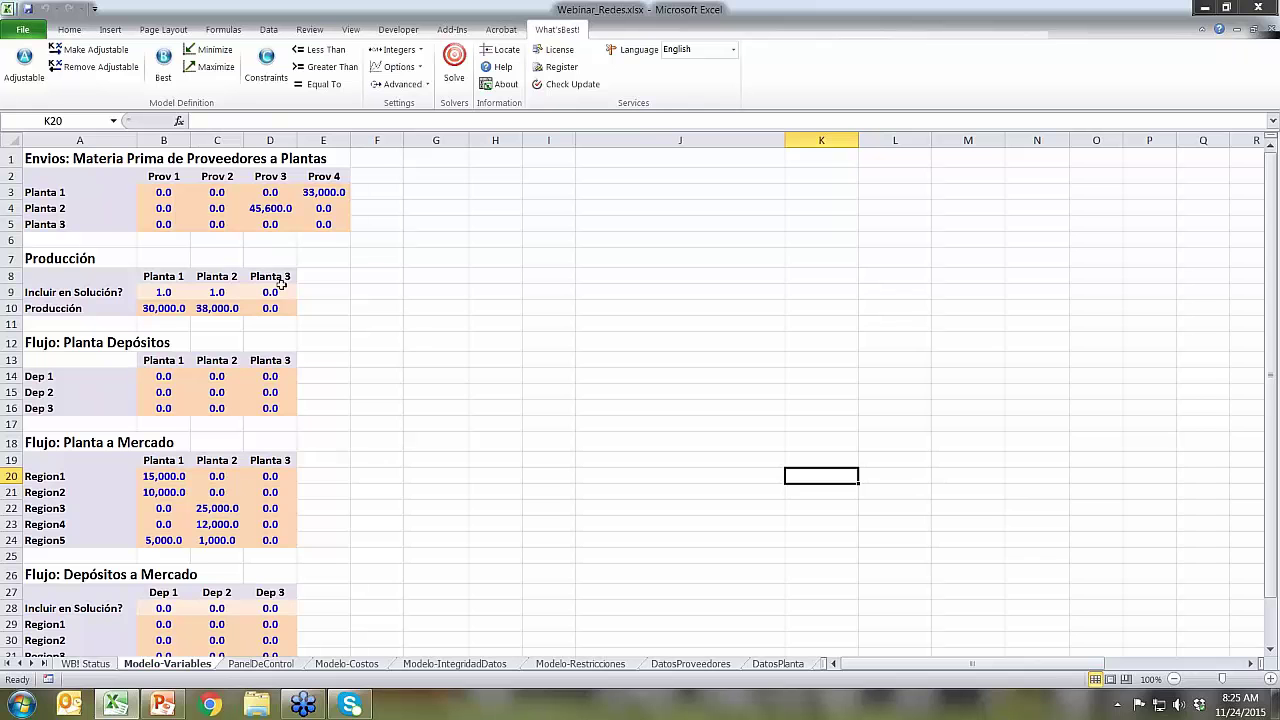
pyautogui.moveTo(282, 288); pyautogui.dragTo(285, 308)
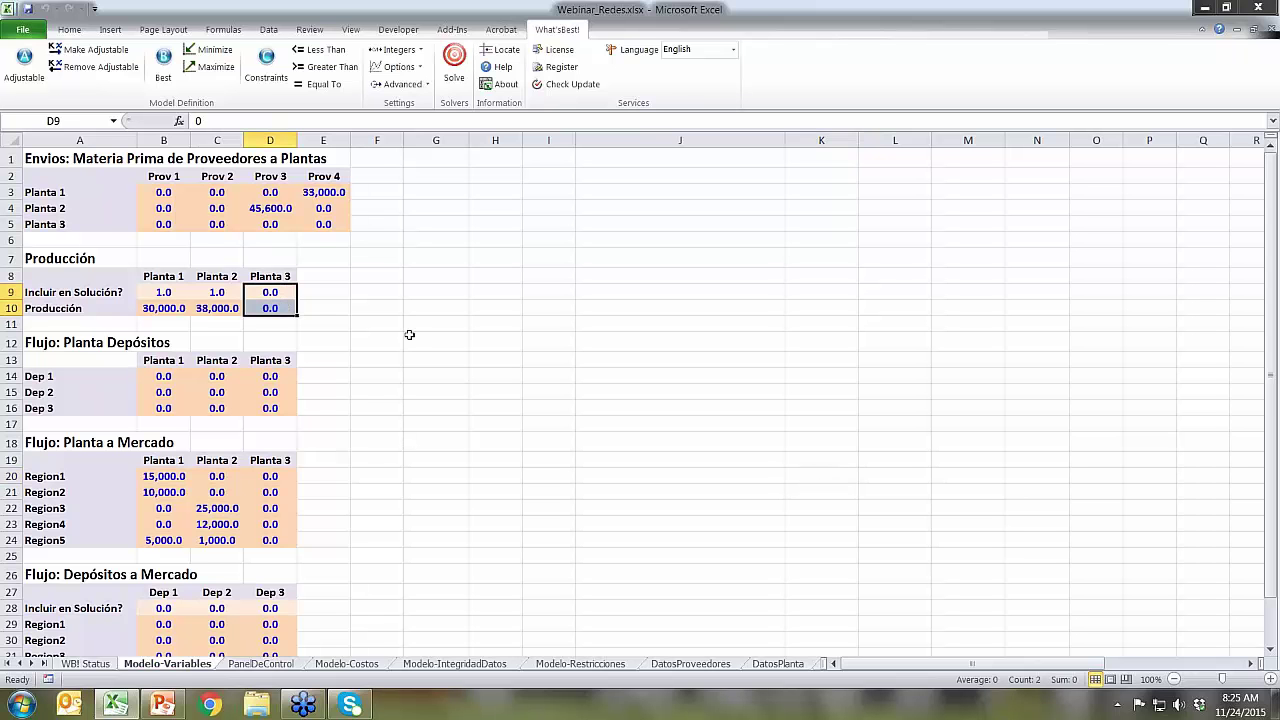
pyautogui.click(409, 336)
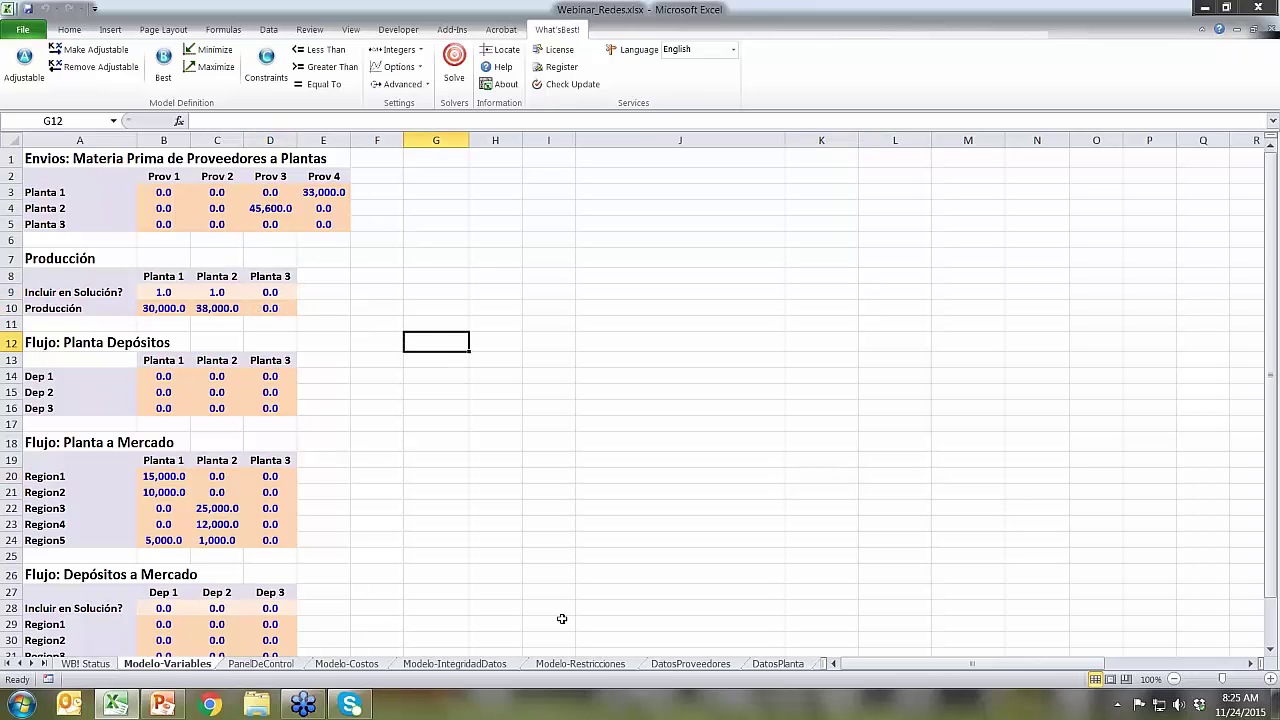
# Check the combined Capacidad of Planta 1 and Planta 2 in the DatosPlanta sheet
pyautogui.click(779, 664)
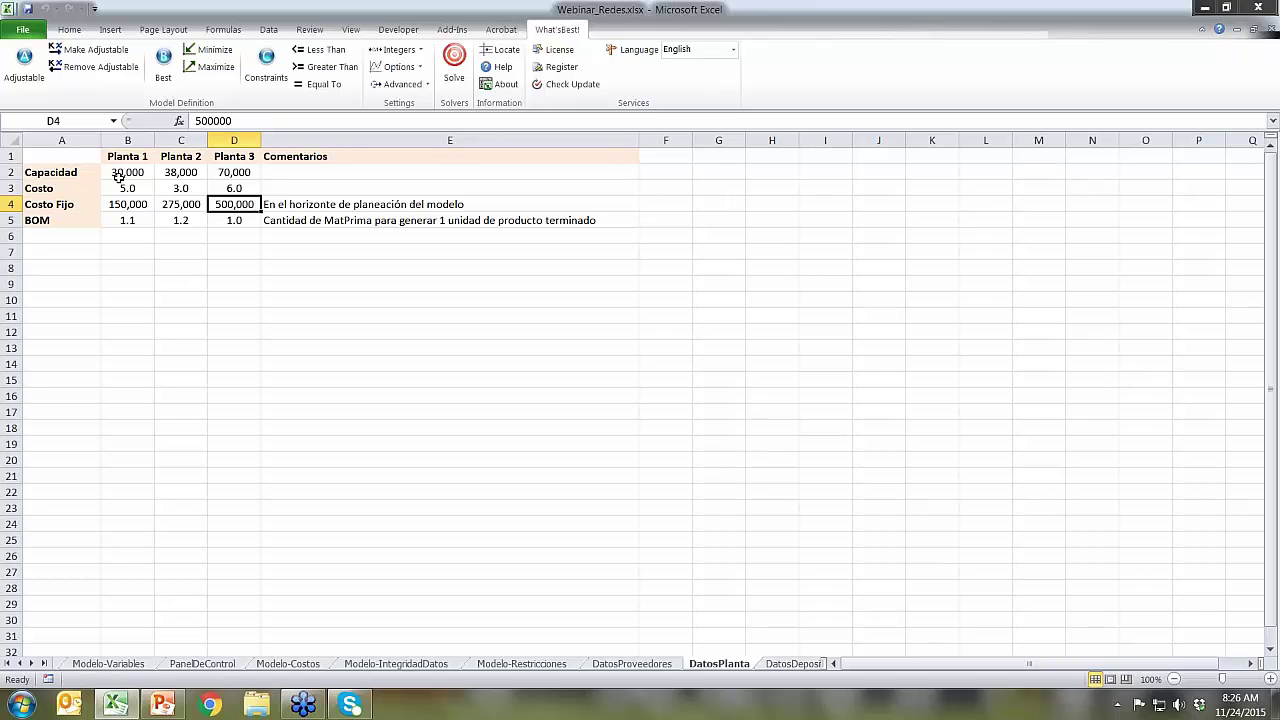
pyautogui.moveTo(113, 172); pyautogui.dragTo(186, 172)
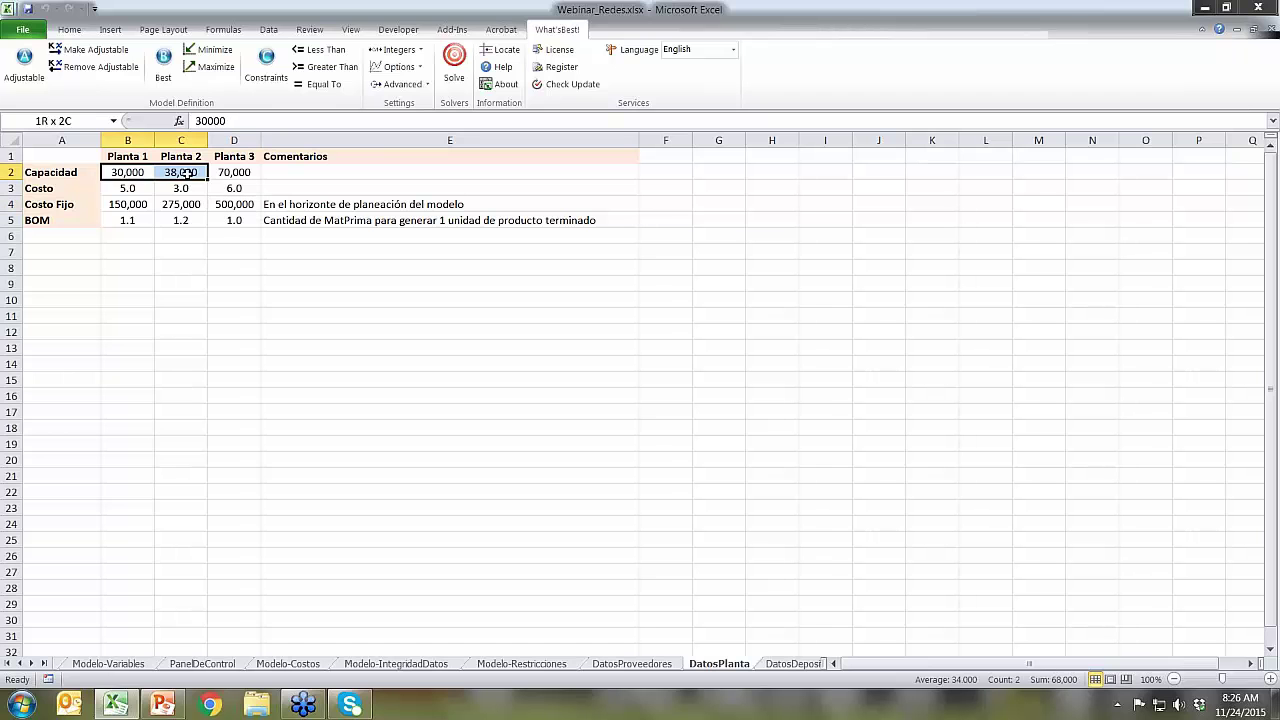
pyautogui.click(388, 378)
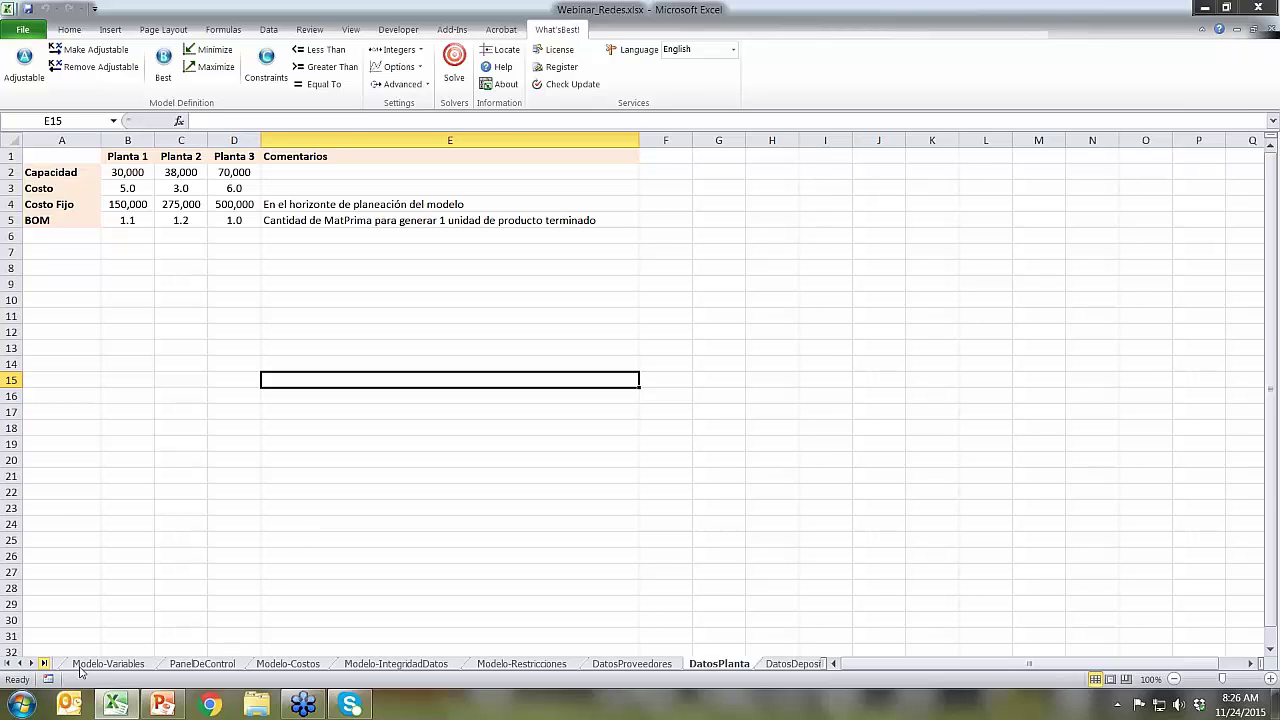
# Review the demand constraint formulas for Region1, Region2 and Region3 in row 44 of Modelo-Restricciones
pyautogui.click(504, 664)
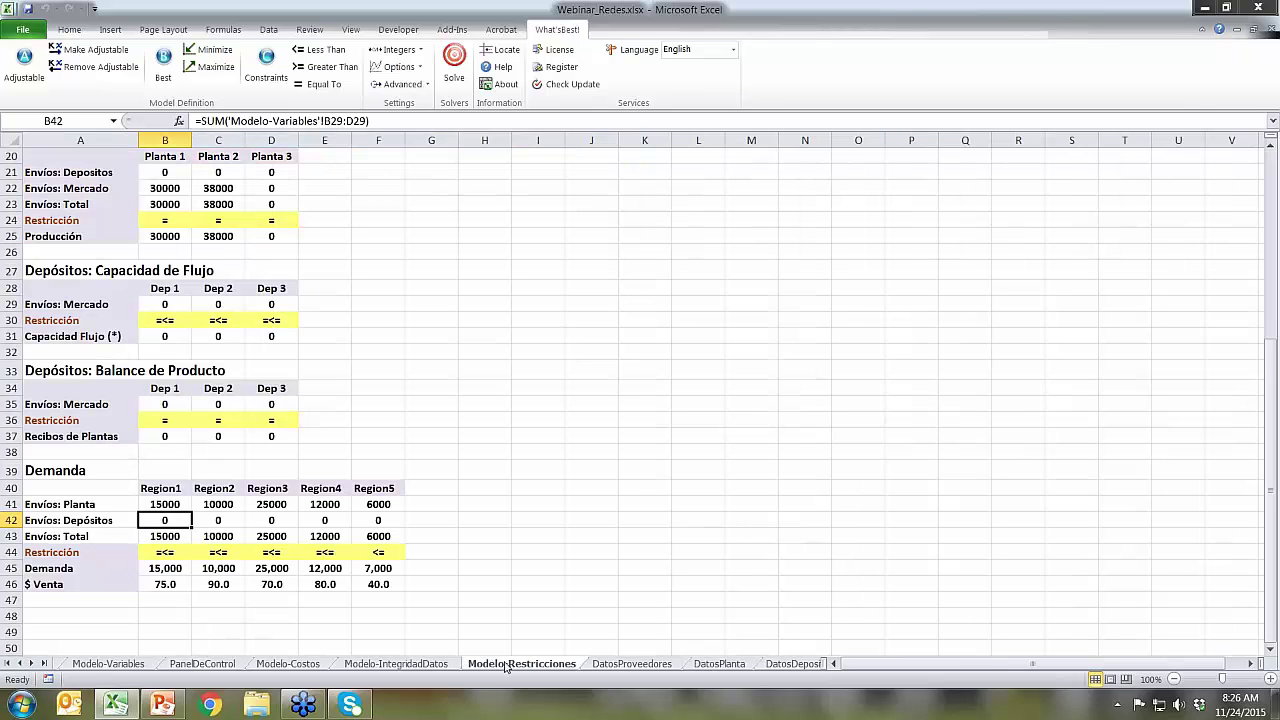
pyautogui.click(166, 552)
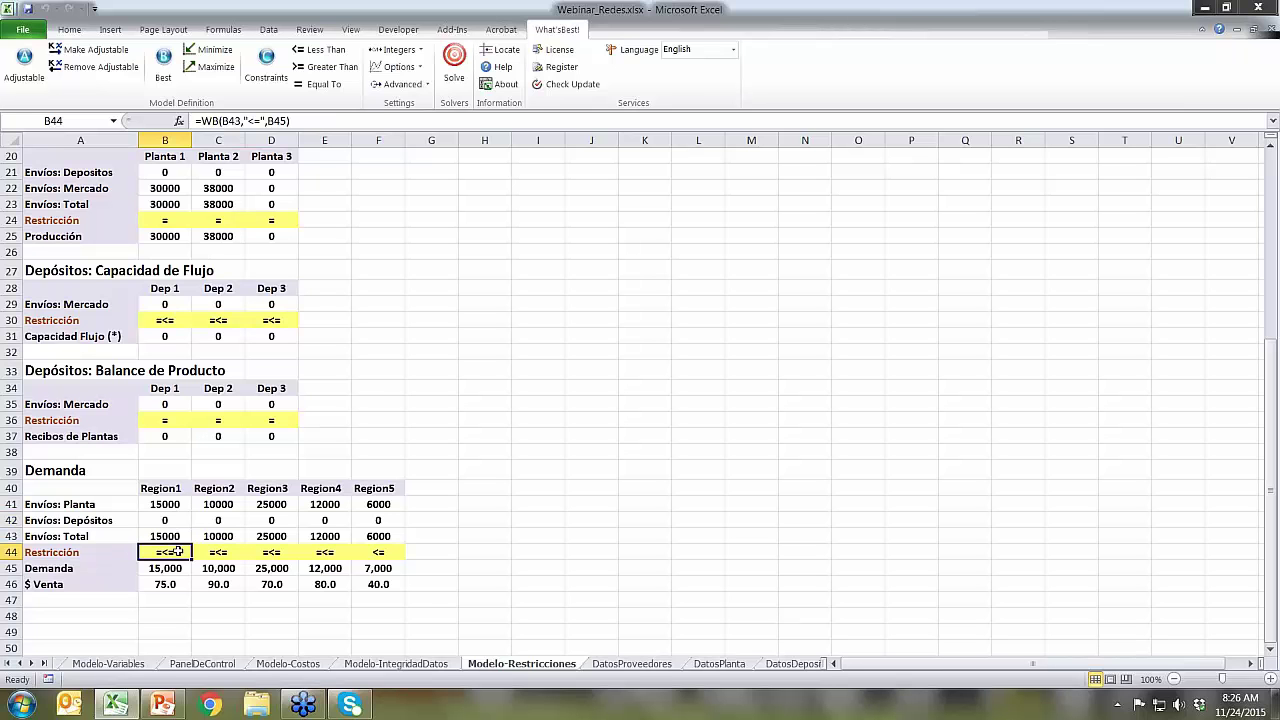
pyautogui.click(219, 555)
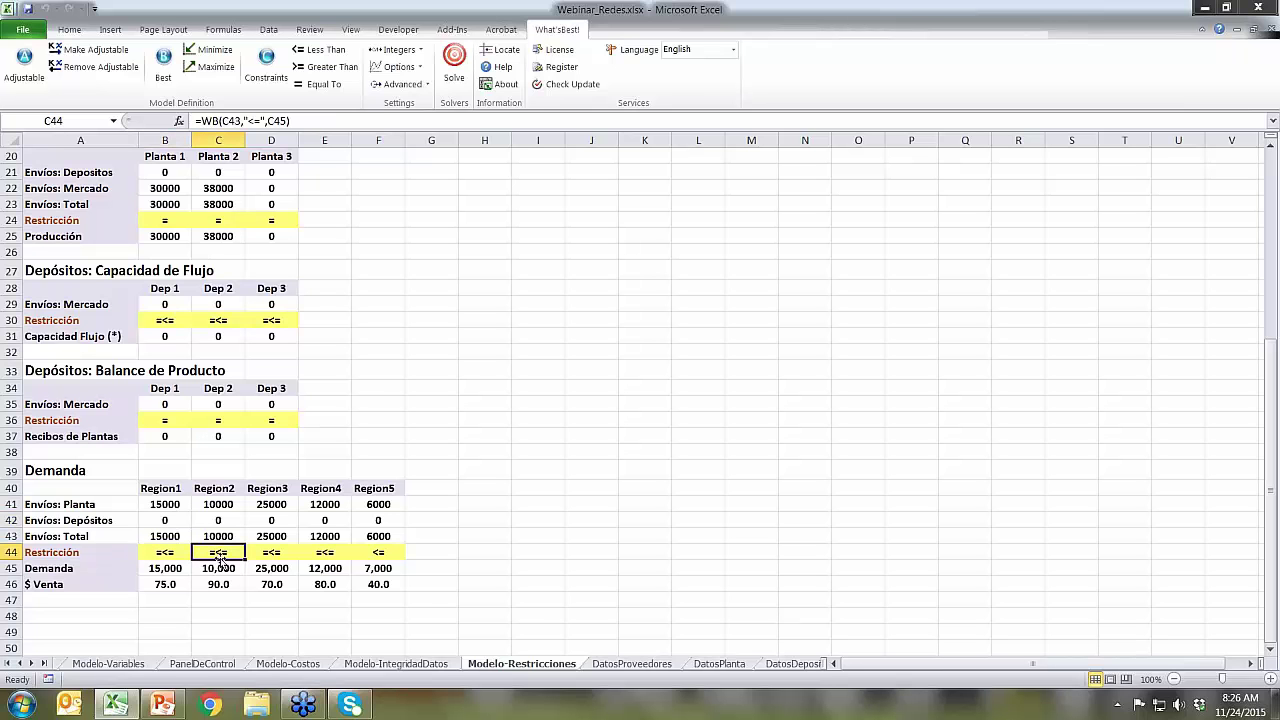
pyautogui.click(278, 558)
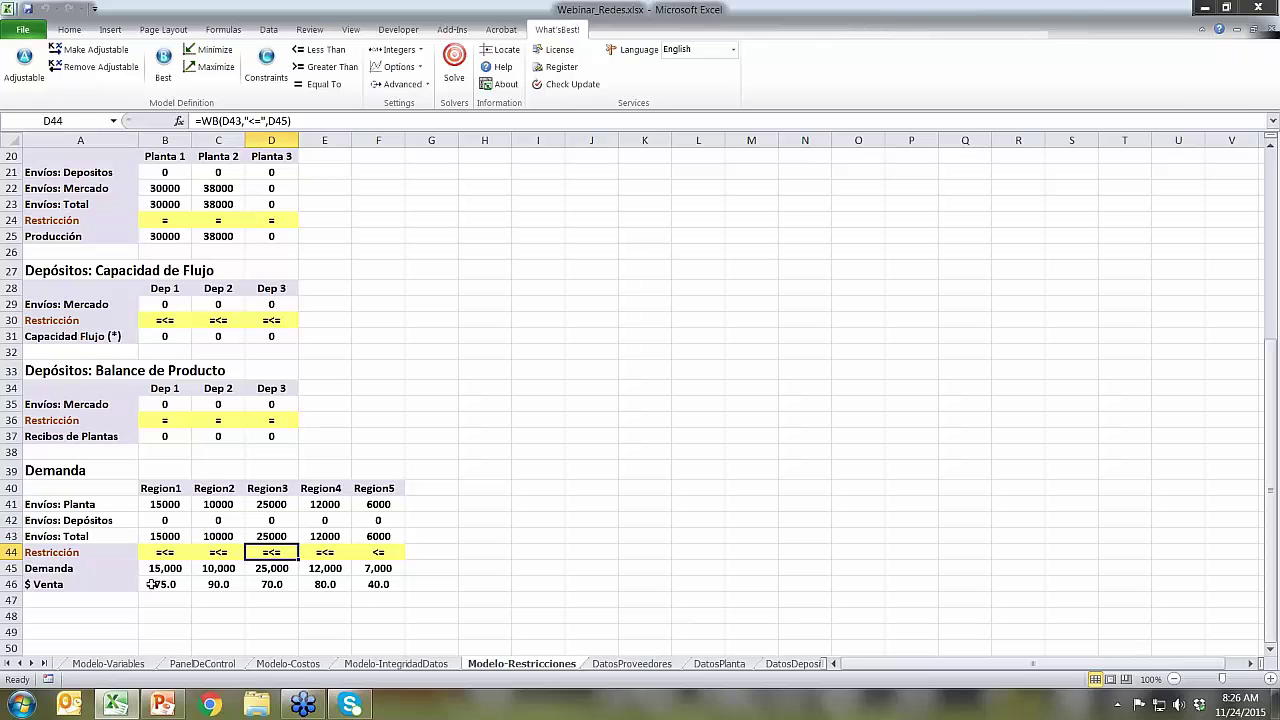
pyautogui.click(157, 556)
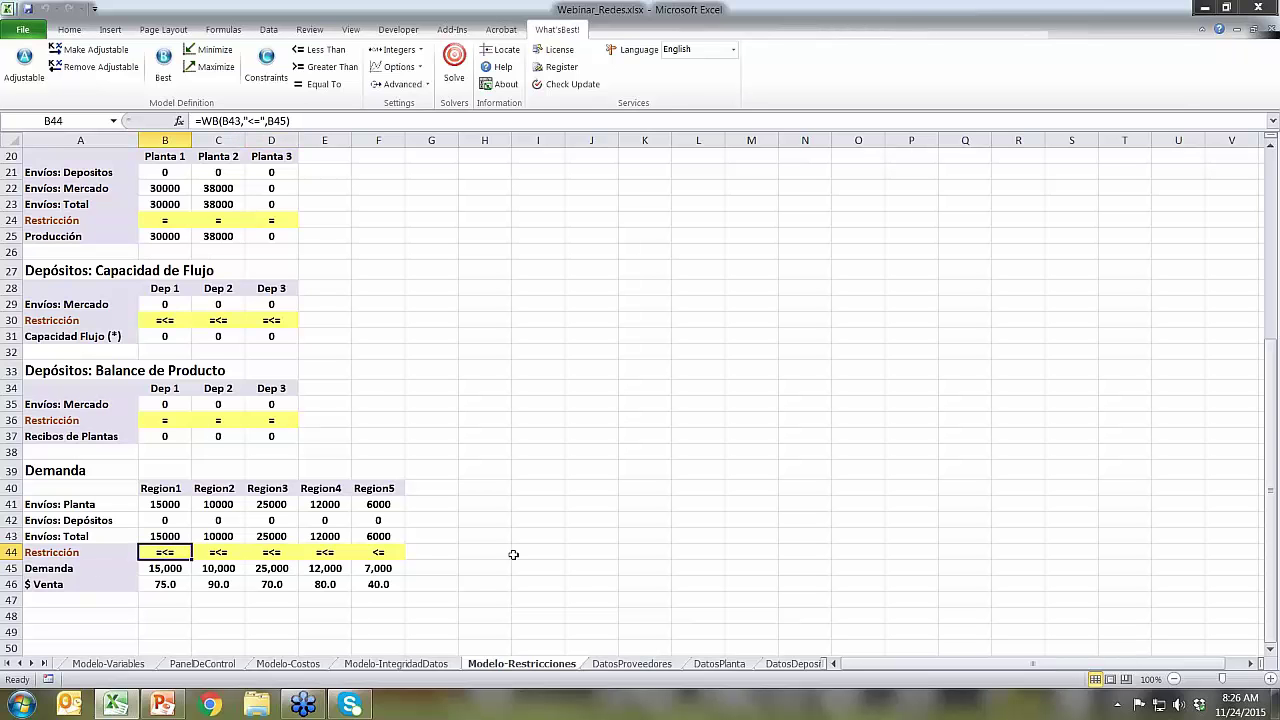
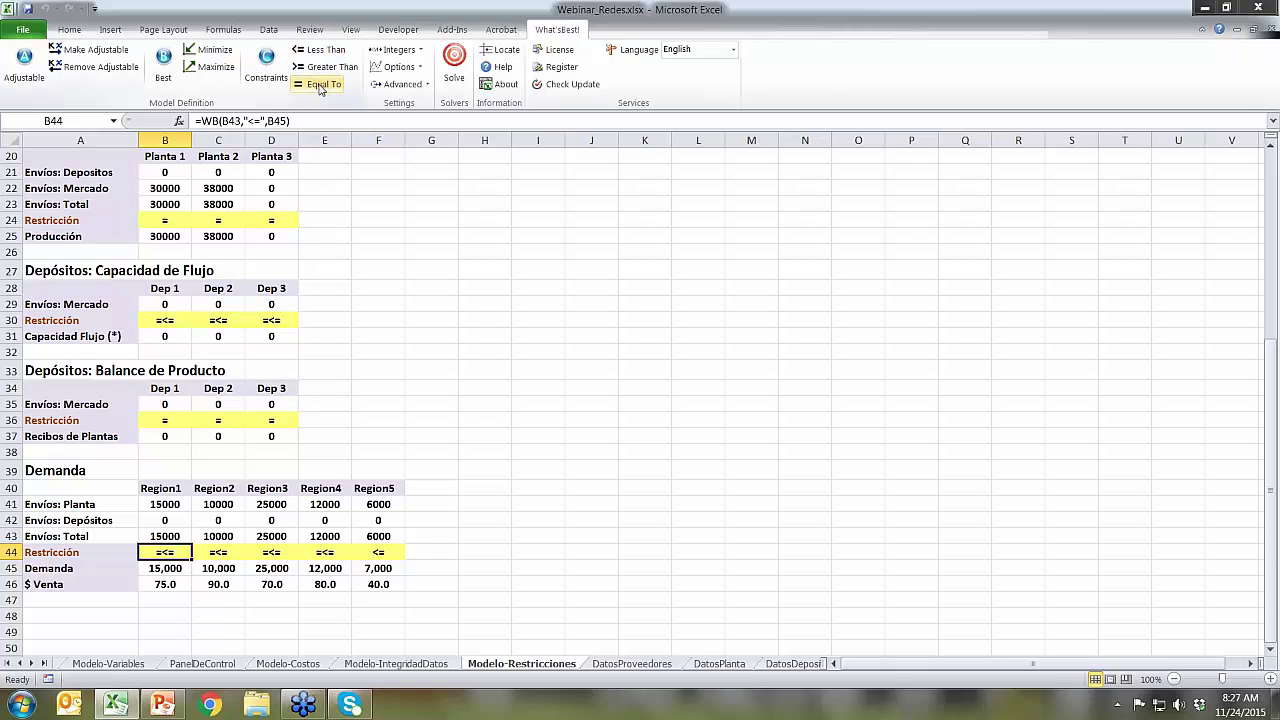
# Change the demand constraints for Region1 to Region5 in row 44 of Modelo-Restricciones to Equal To and check Region5's shipments against its demand
pyautogui.click(316, 86)
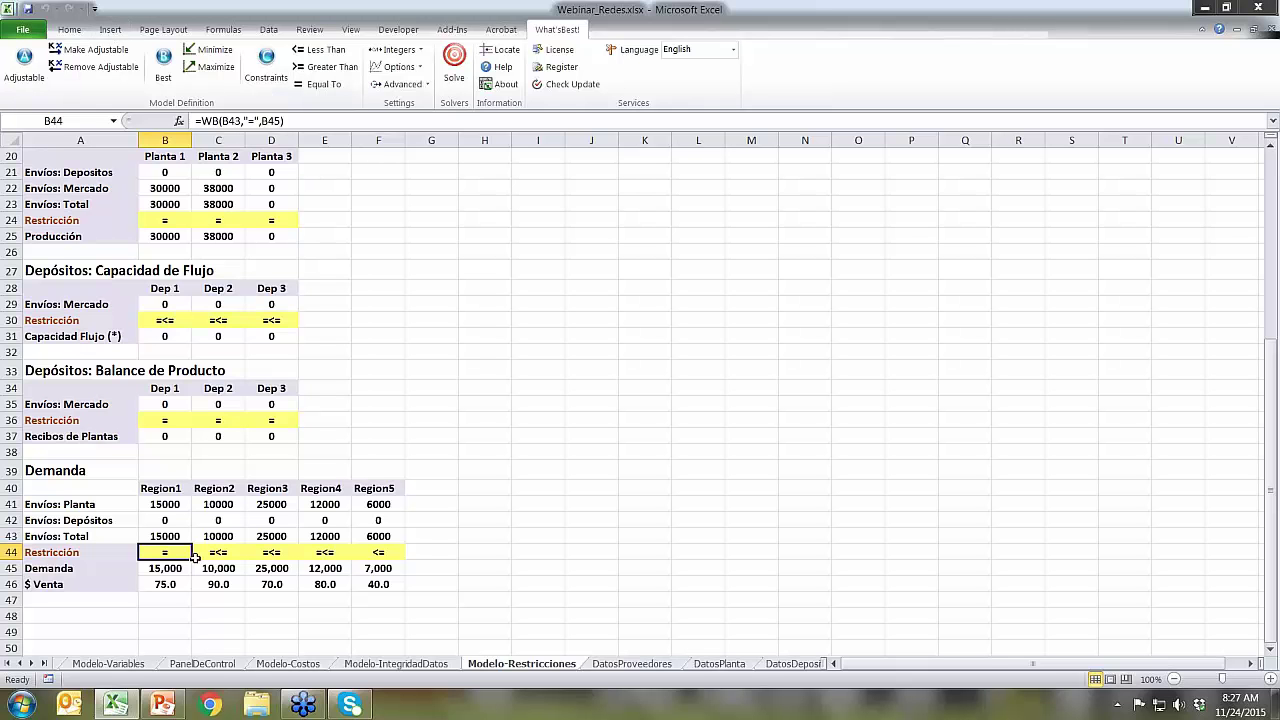
pyautogui.moveTo(190, 559); pyautogui.dragTo(372, 553)
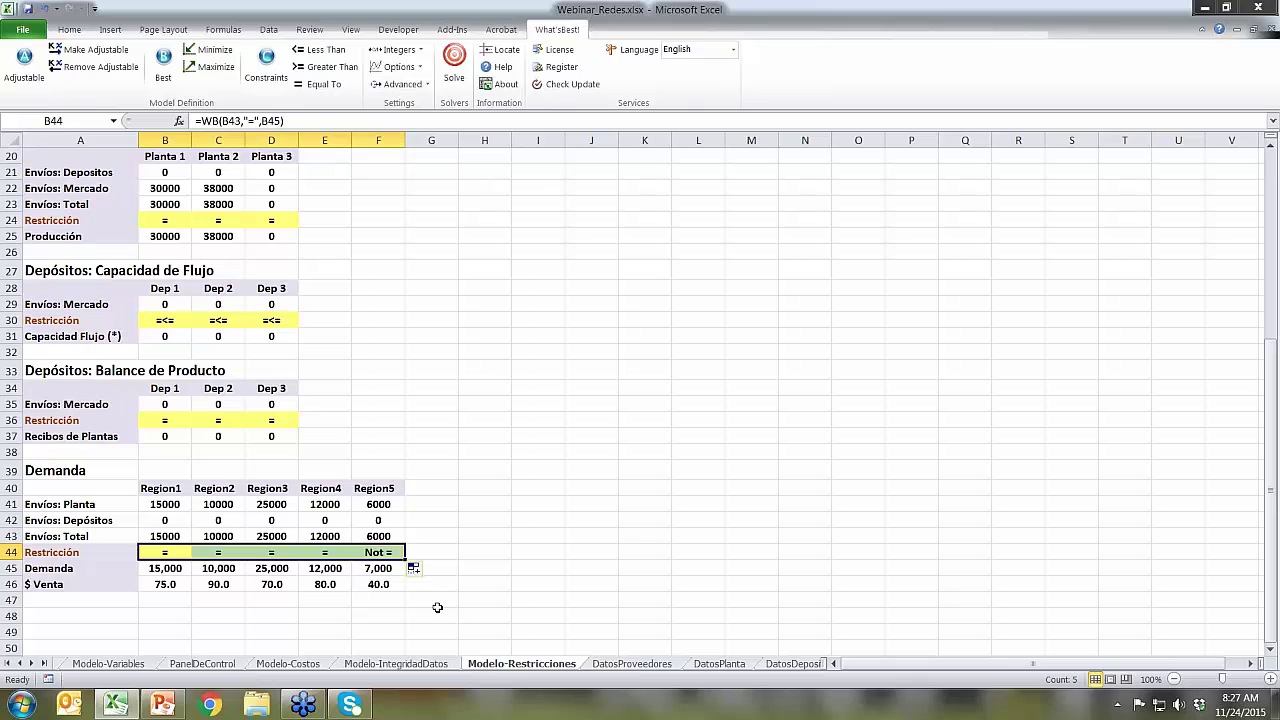
pyautogui.click(372, 553)
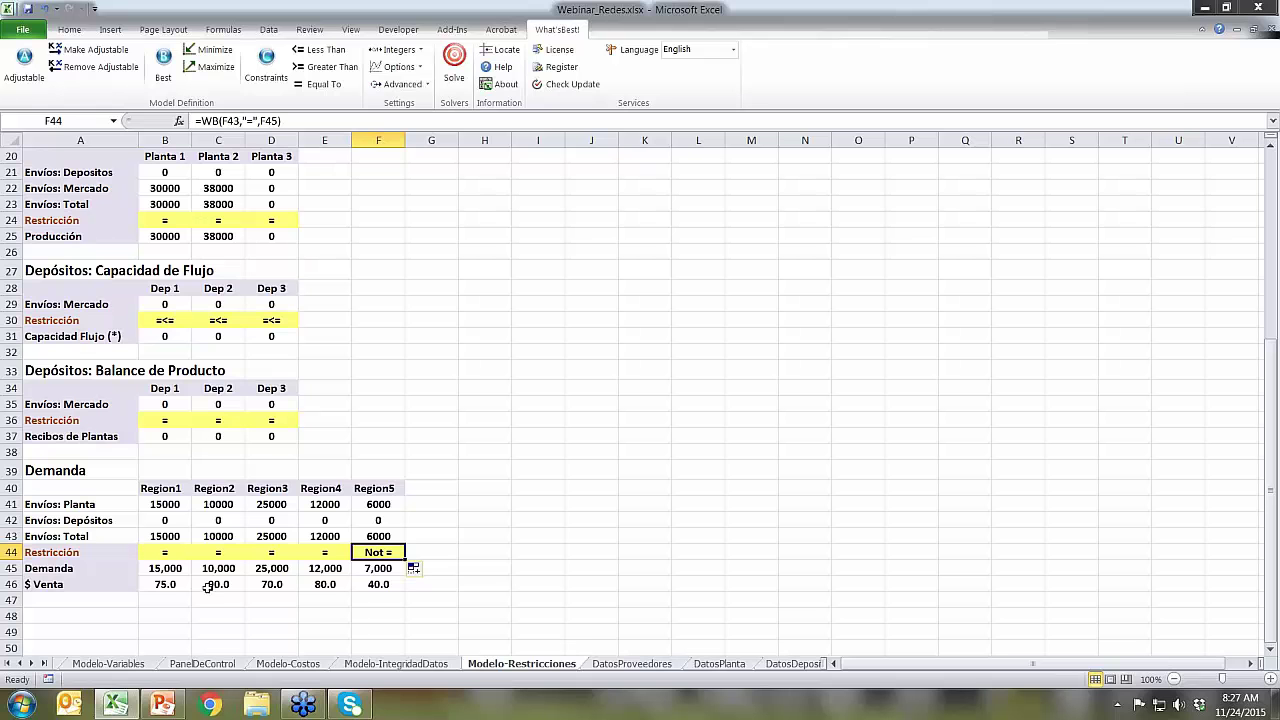
pyautogui.moveTo(376, 537); pyautogui.dragTo(380, 570)
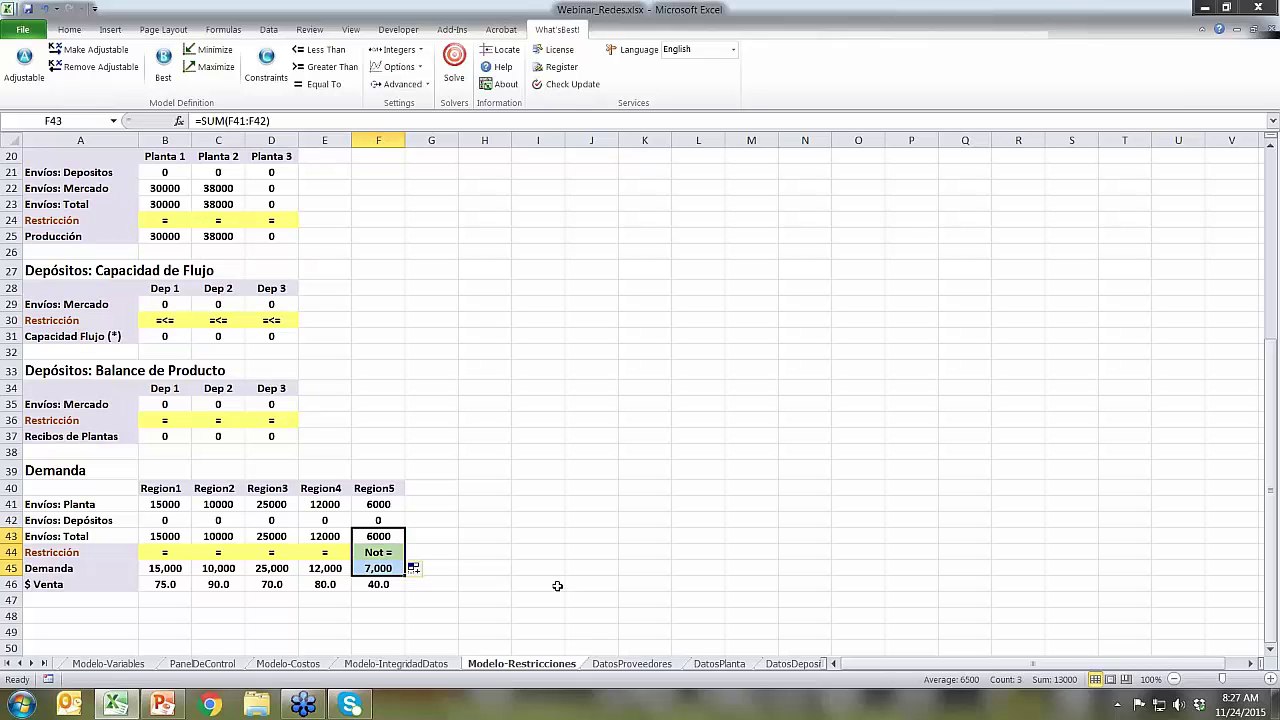
pyautogui.click(557, 586)
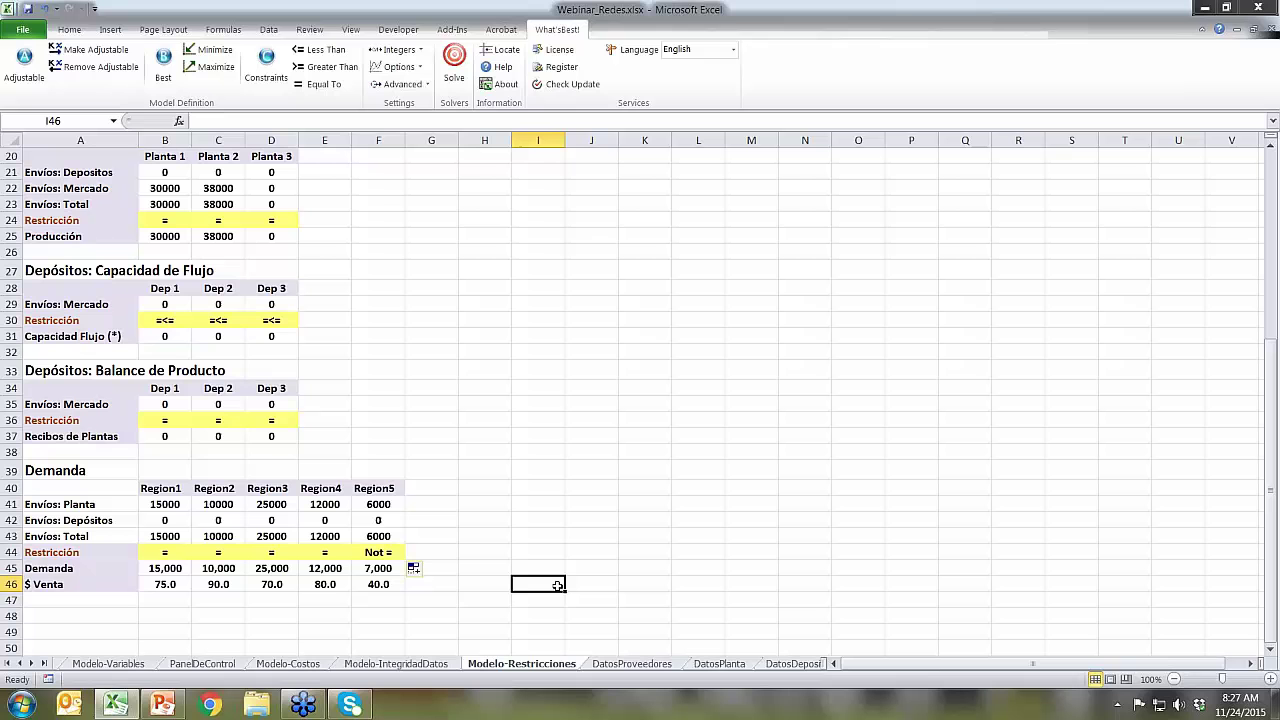
# Solve the model and compare Envíos: Total with Demanda for all regions in Modelo-Restricciones
pyautogui.click(456, 66)
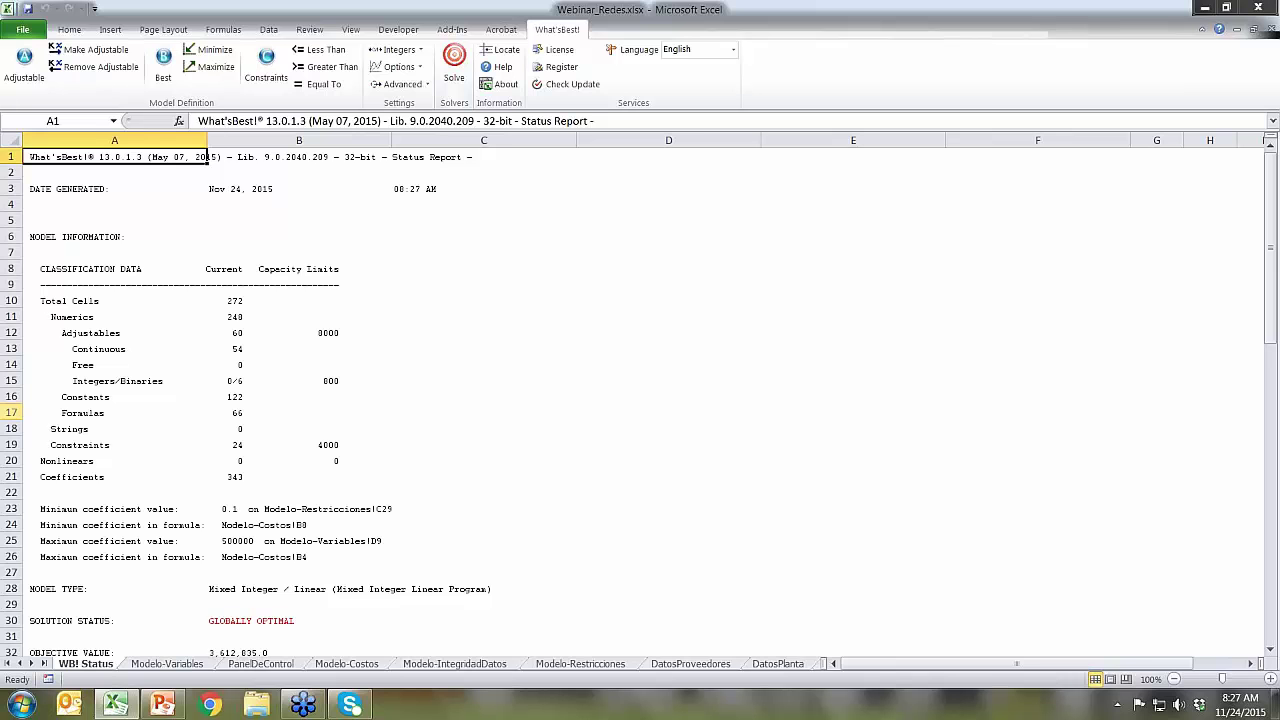
pyautogui.click(549, 668)
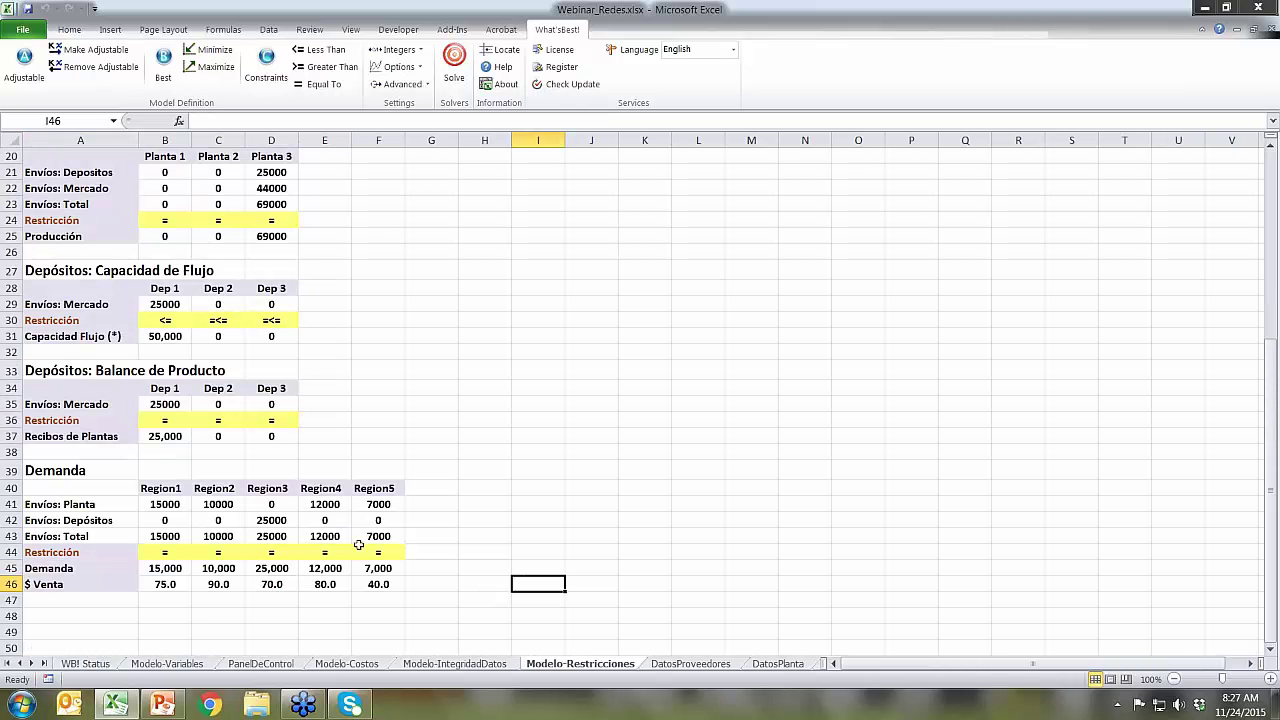
pyautogui.moveTo(385, 538); pyautogui.dragTo(186, 549)
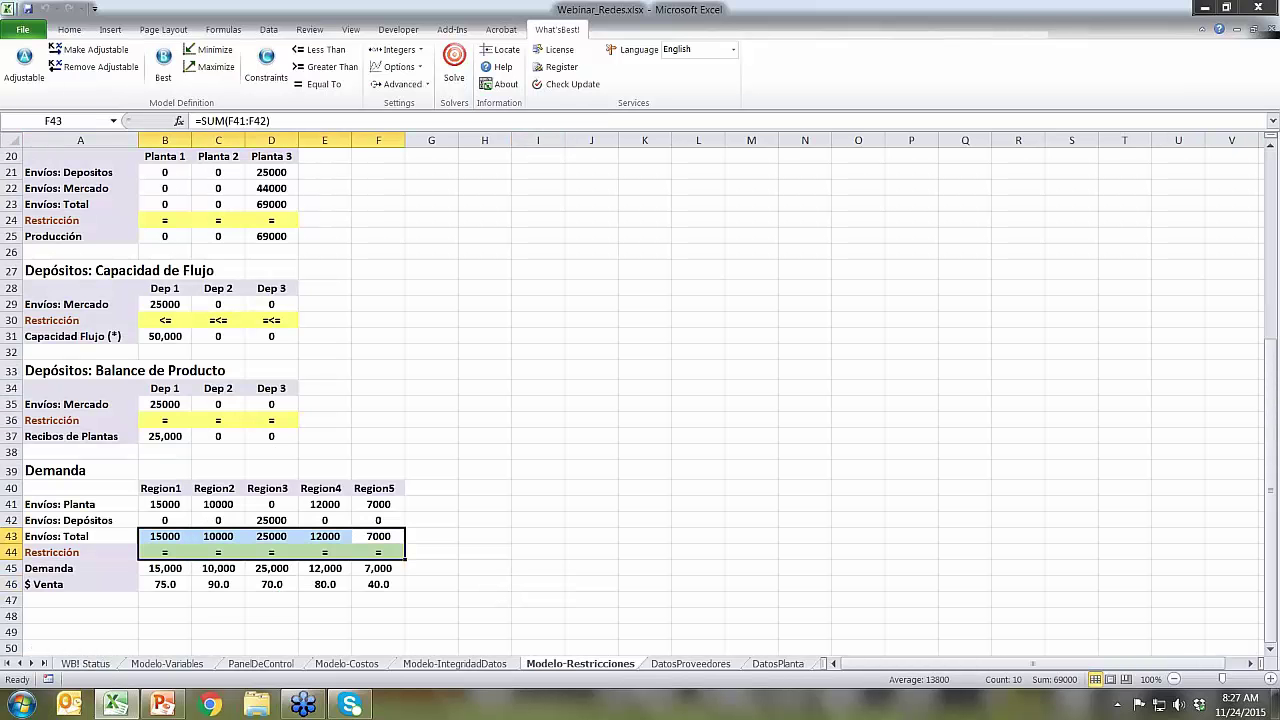
pyautogui.click(375, 538)
pyautogui.click(378, 568)
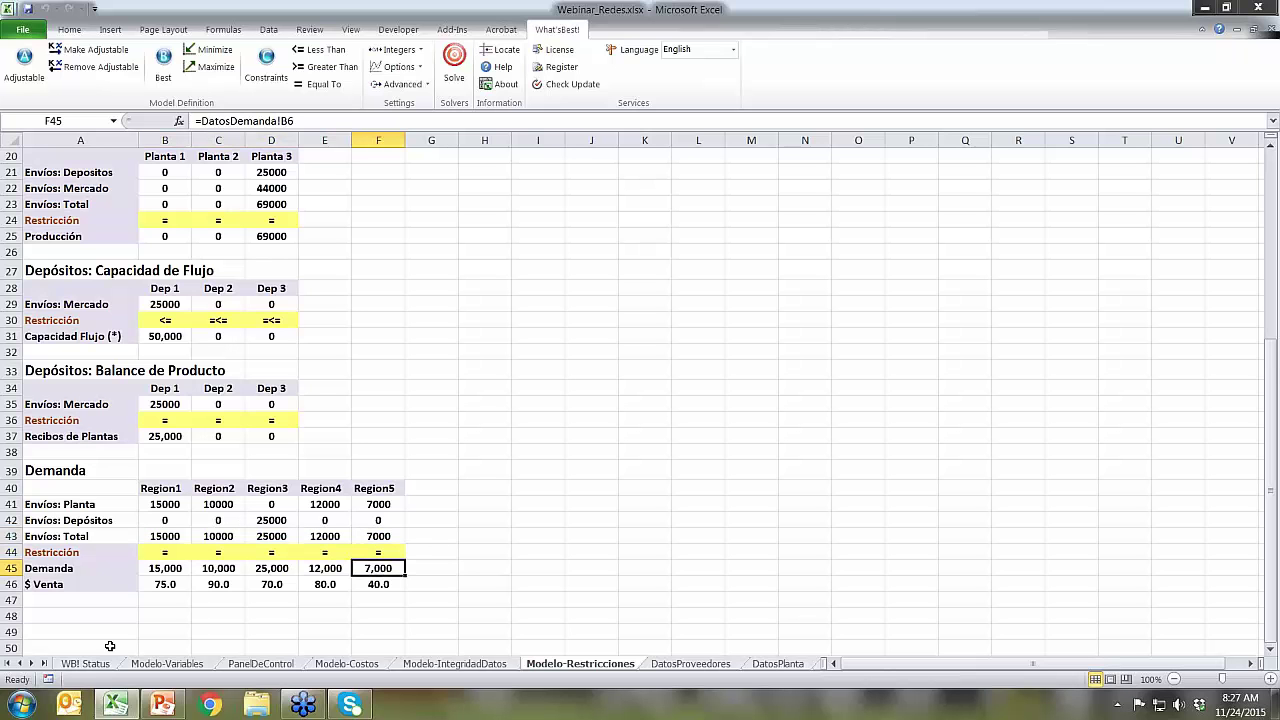
# Inspect the Incluir en Solución? and Producción variables of the three plants in Modelo-Variables
pyautogui.click(160, 664)
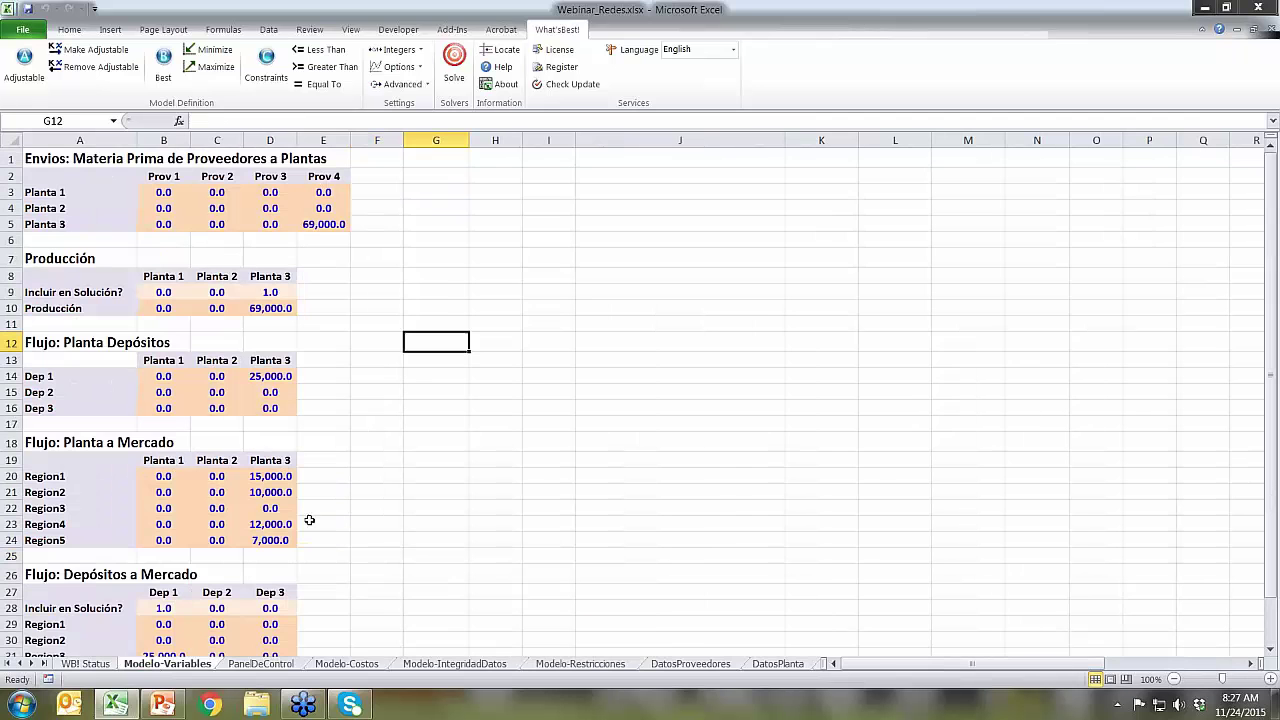
pyautogui.click(267, 307)
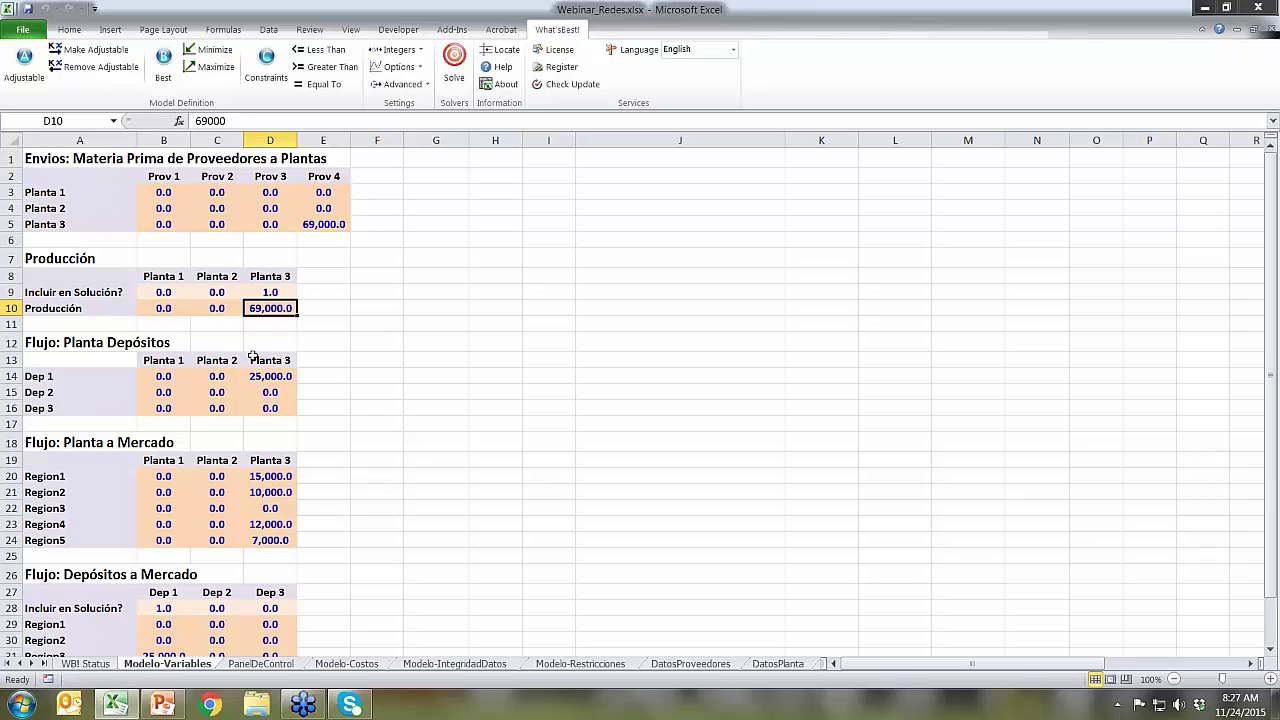
pyautogui.click(229, 294)
pyautogui.moveTo(181, 295); pyautogui.dragTo(163, 308)
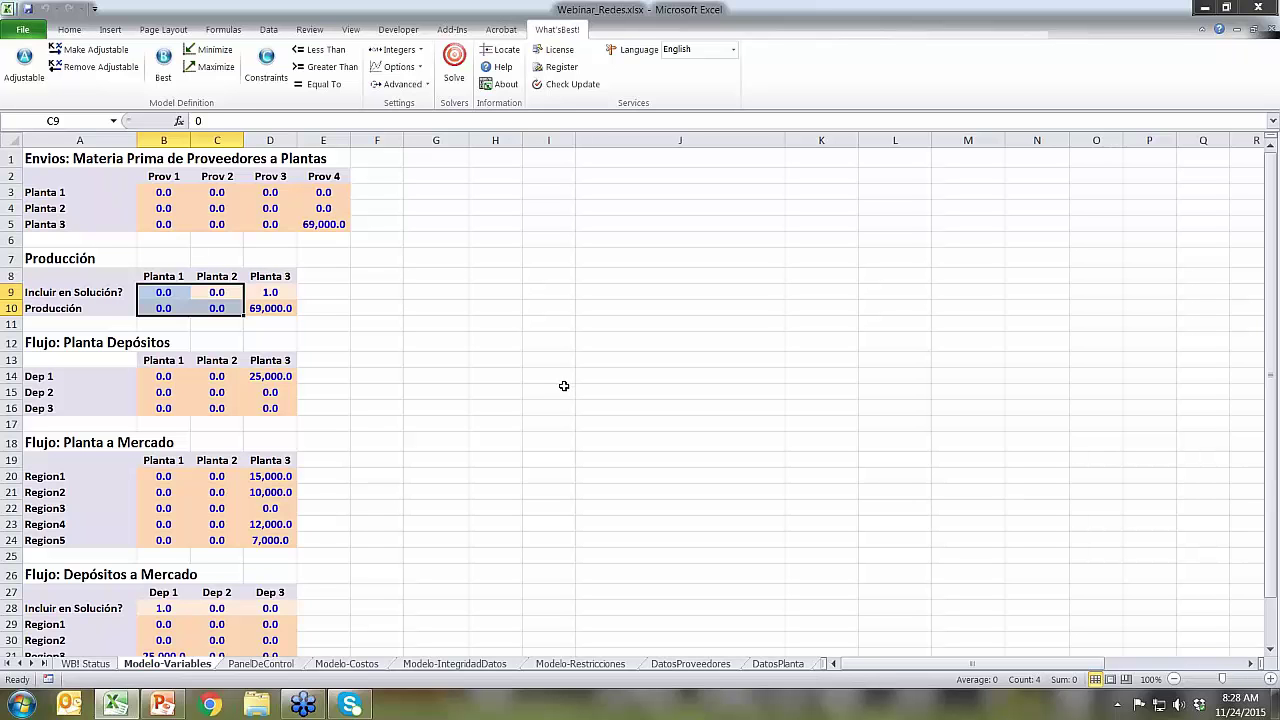
pyautogui.click(277, 308)
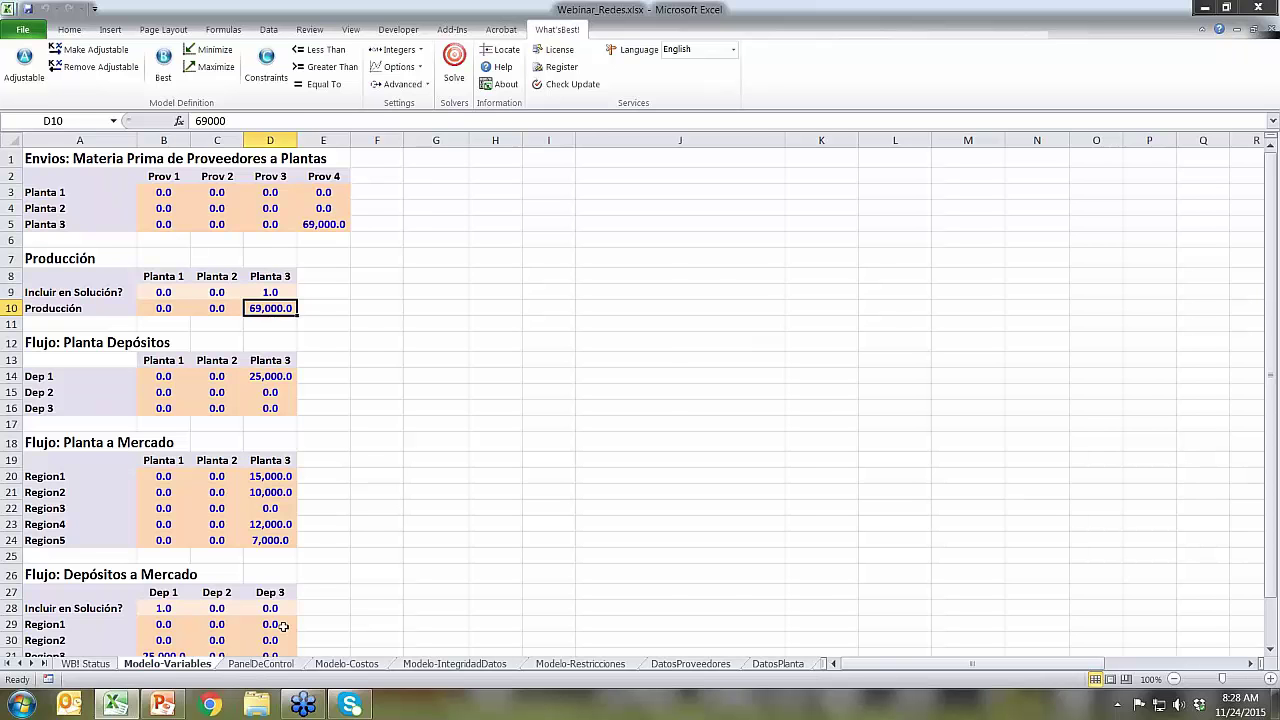
# Review Rentabilidad/Beneficios and Costo Total in PanelDeControl, and set Costo Variable as the objective to minimize
pyautogui.click(259, 666)
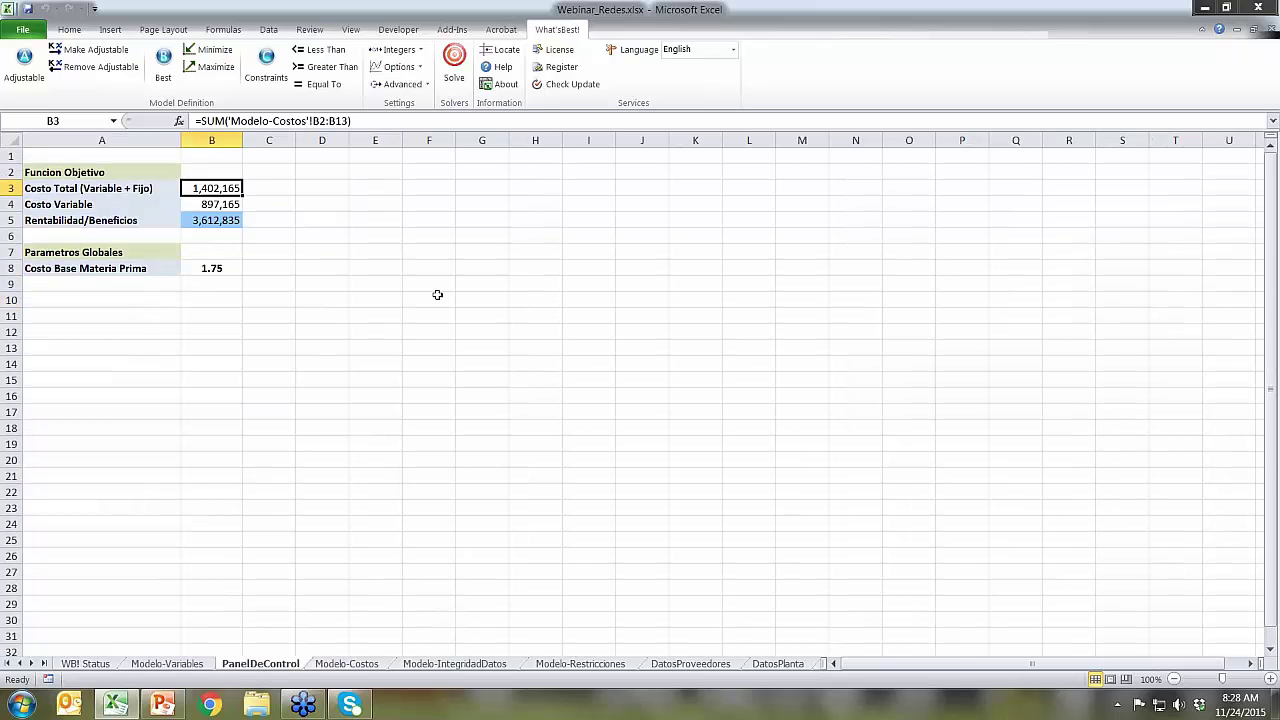
pyautogui.click(210, 220)
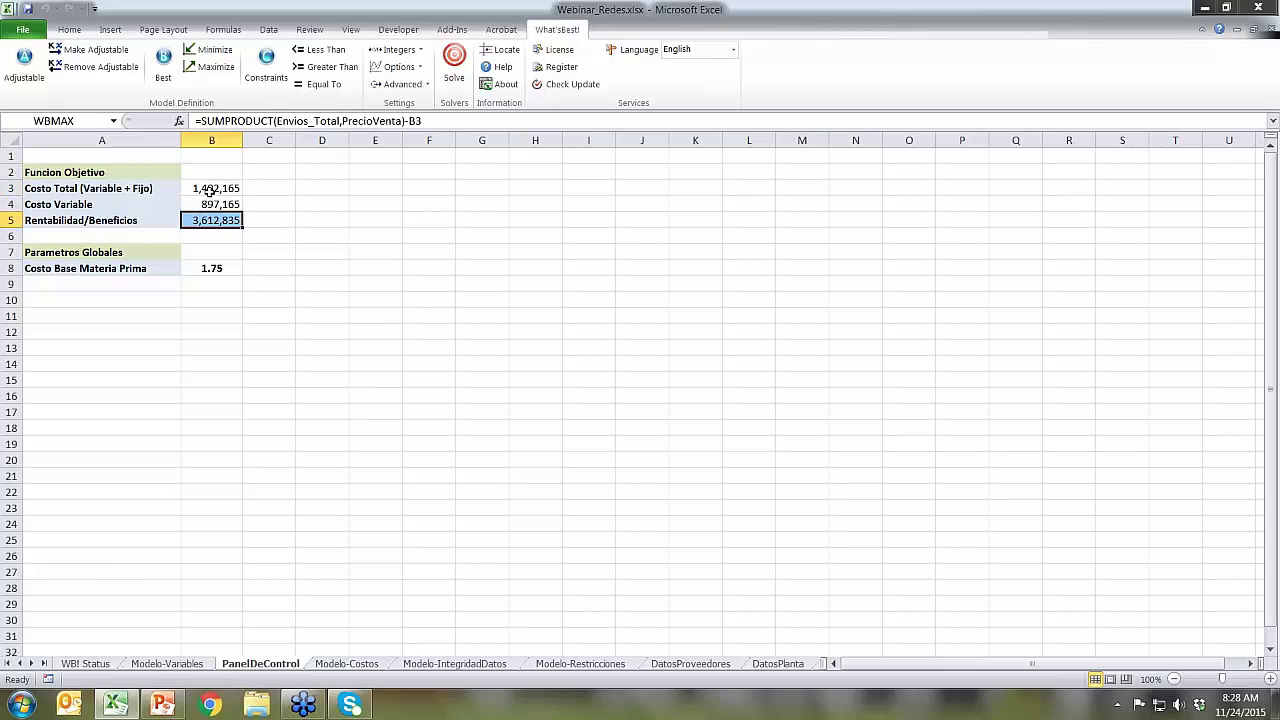
pyautogui.click(210, 190)
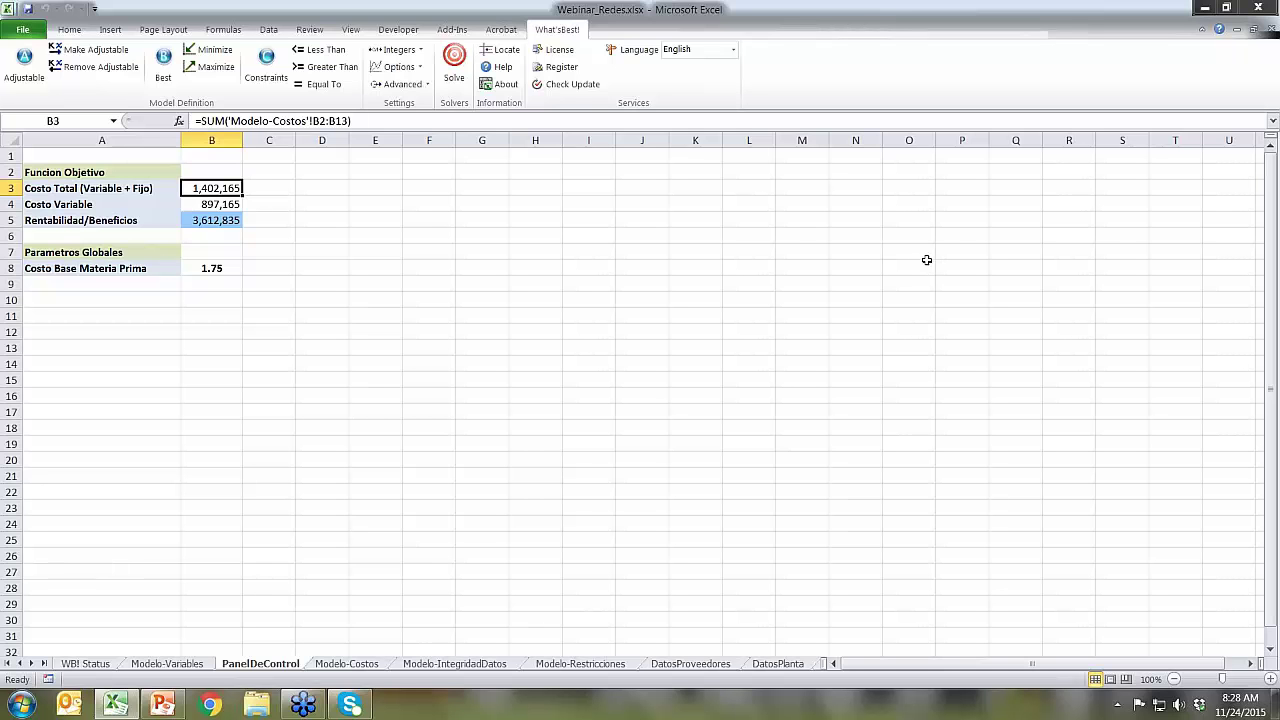
pyautogui.click(215, 204)
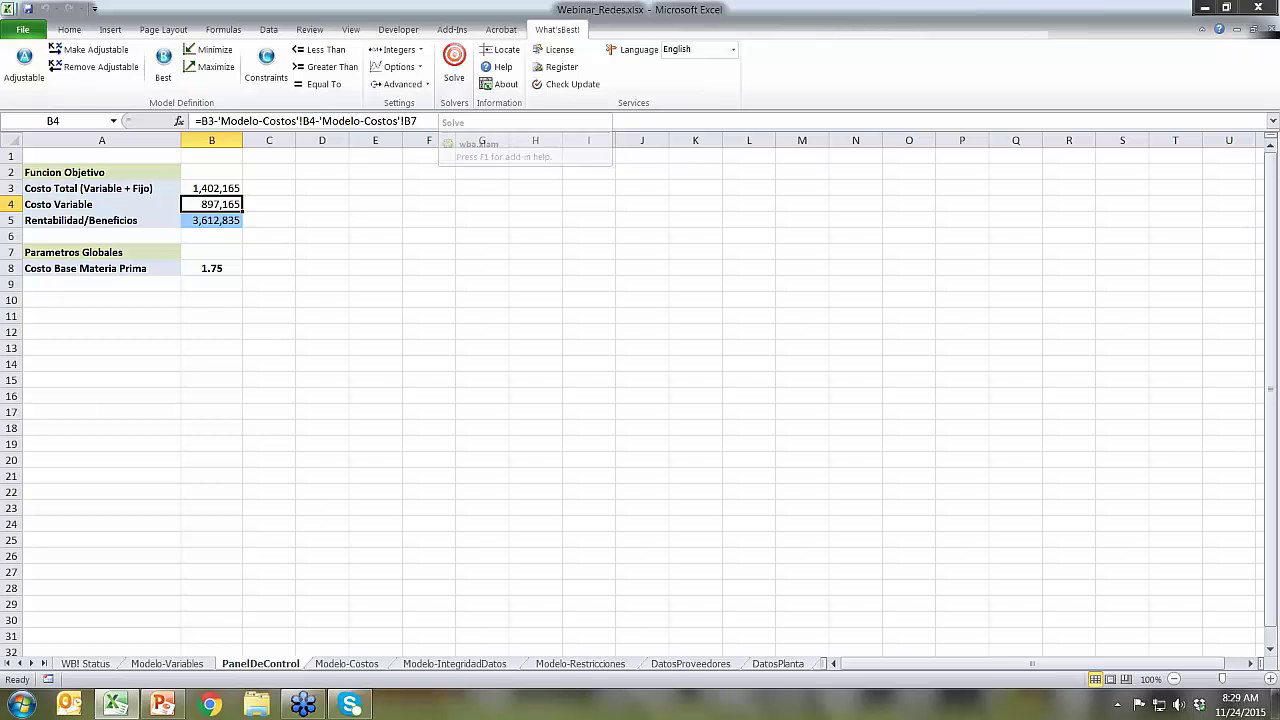
pyautogui.click(206, 50)
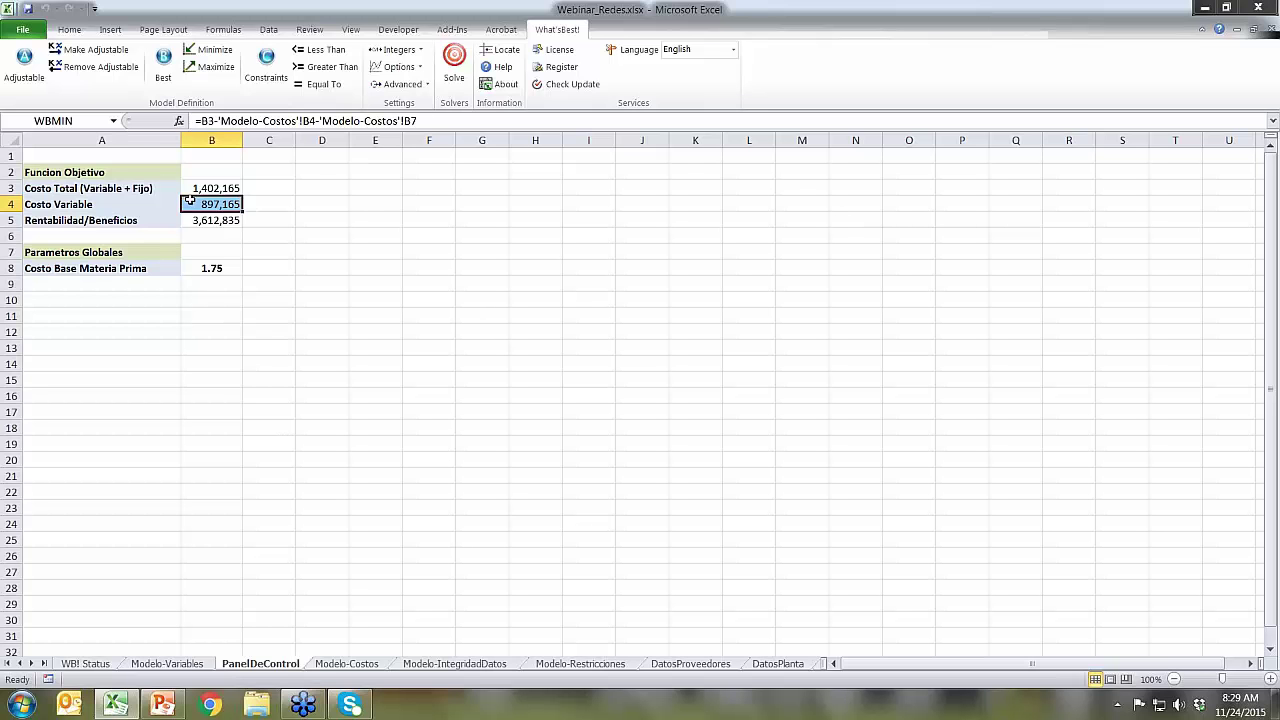
# Copy the Costo Total and Costo Variable results and paste them as values into D3:D4 for reference
pyautogui.moveTo(215, 186); pyautogui.dragTo(219, 199)
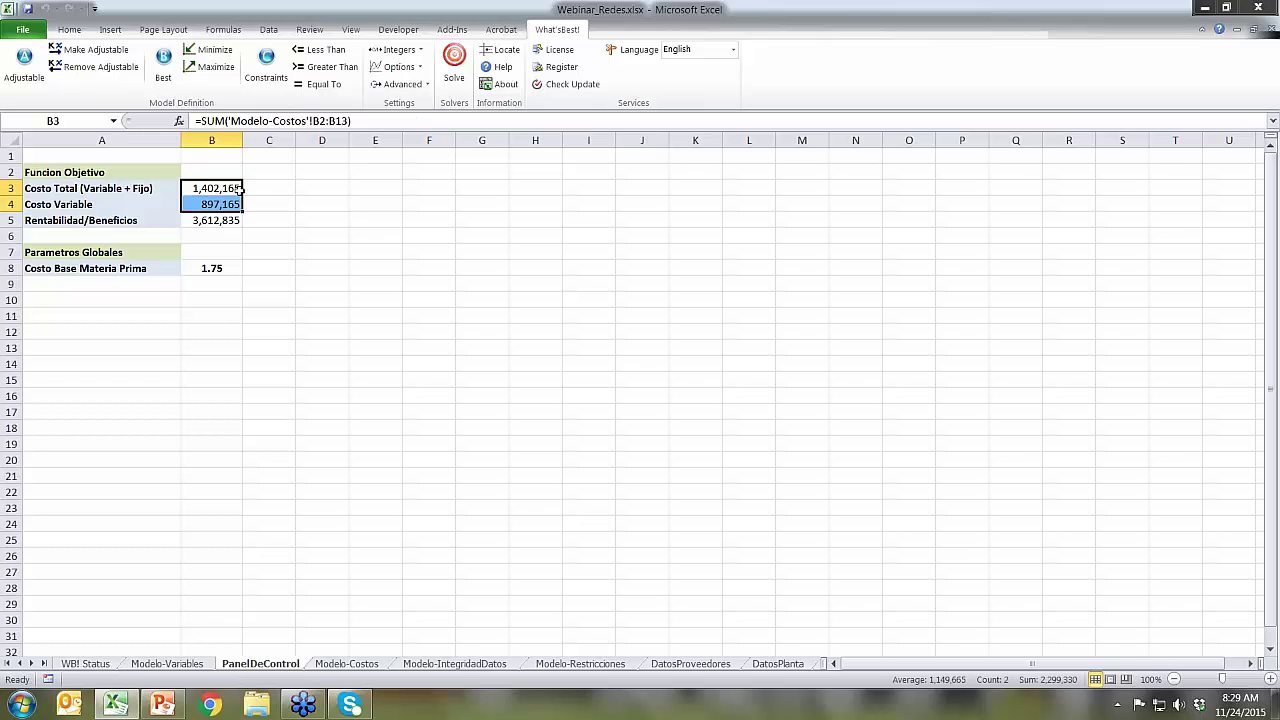
pyautogui.hotkey('ctrl', 'c')
pyautogui.click(317, 189)
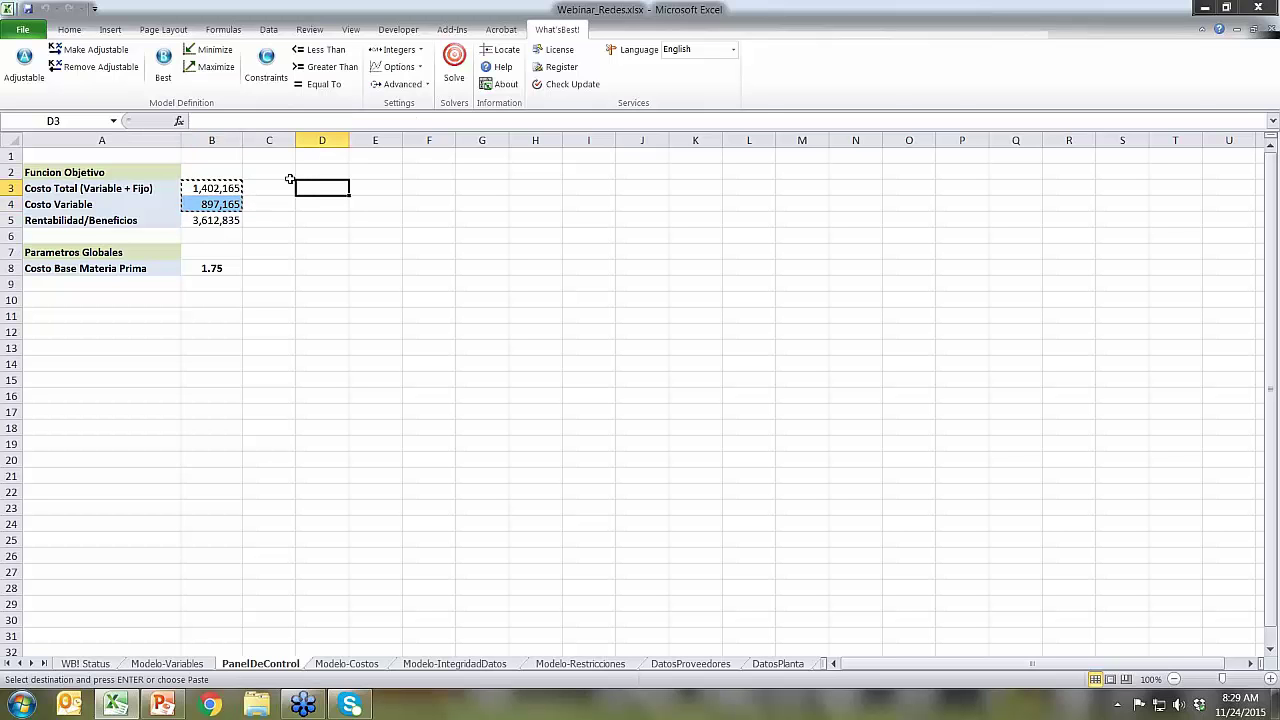
pyautogui.click(69, 29)
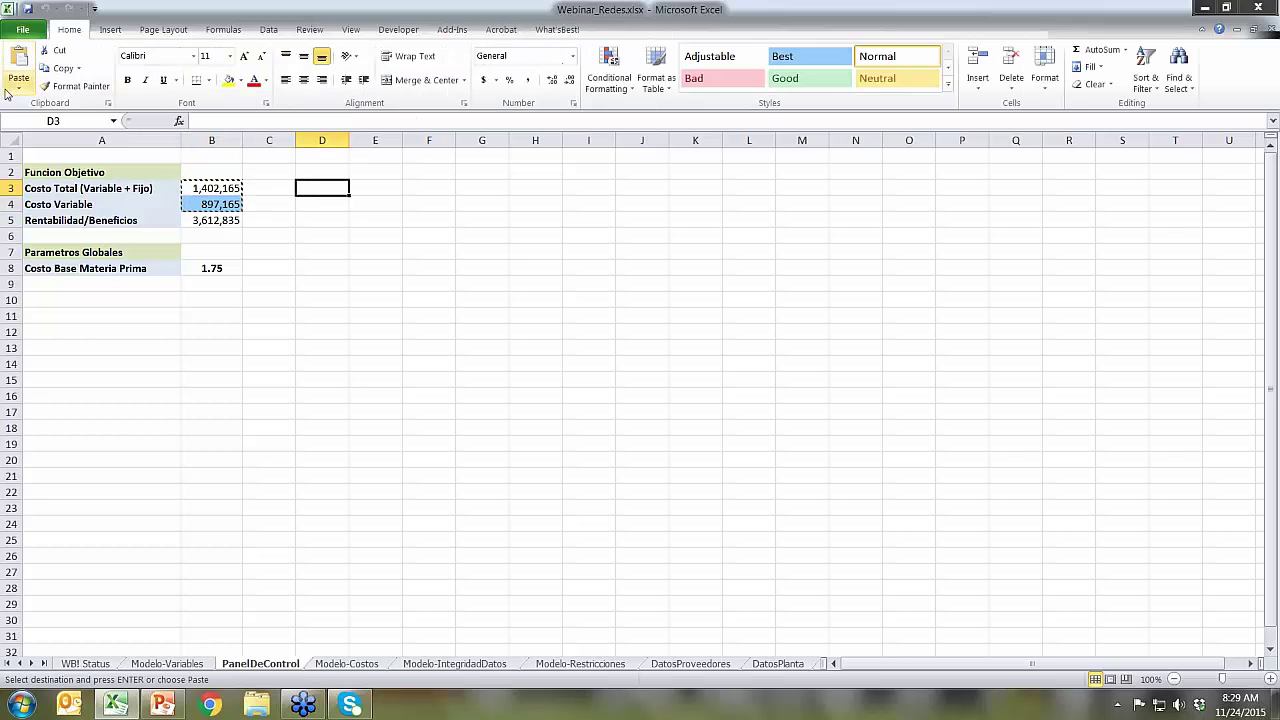
pyautogui.click(14, 89)
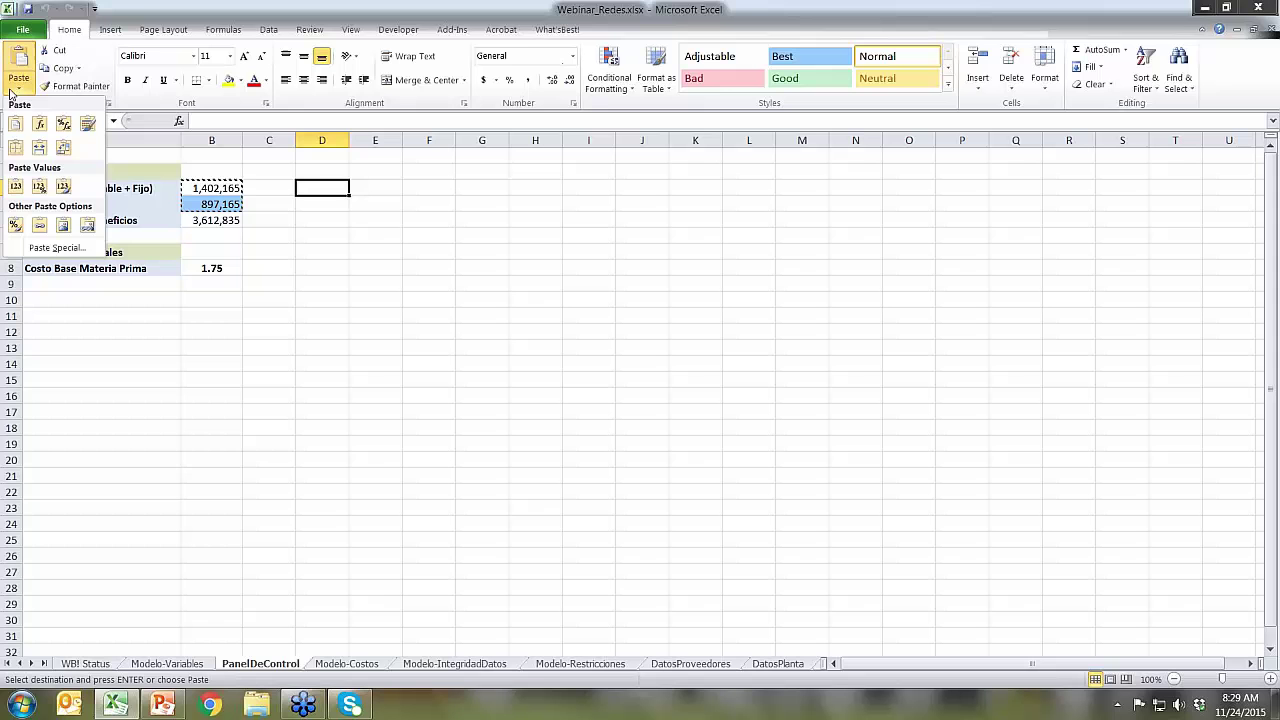
pyautogui.click(15, 188)
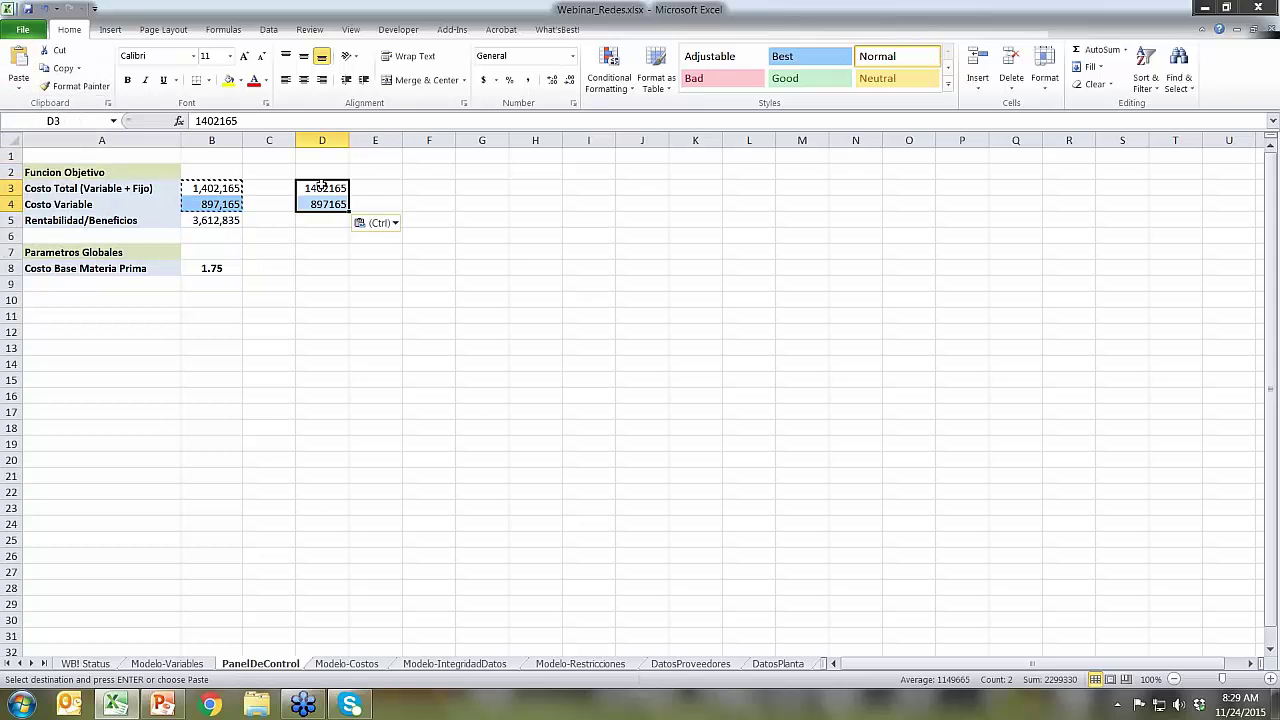
pyautogui.click(422, 271)
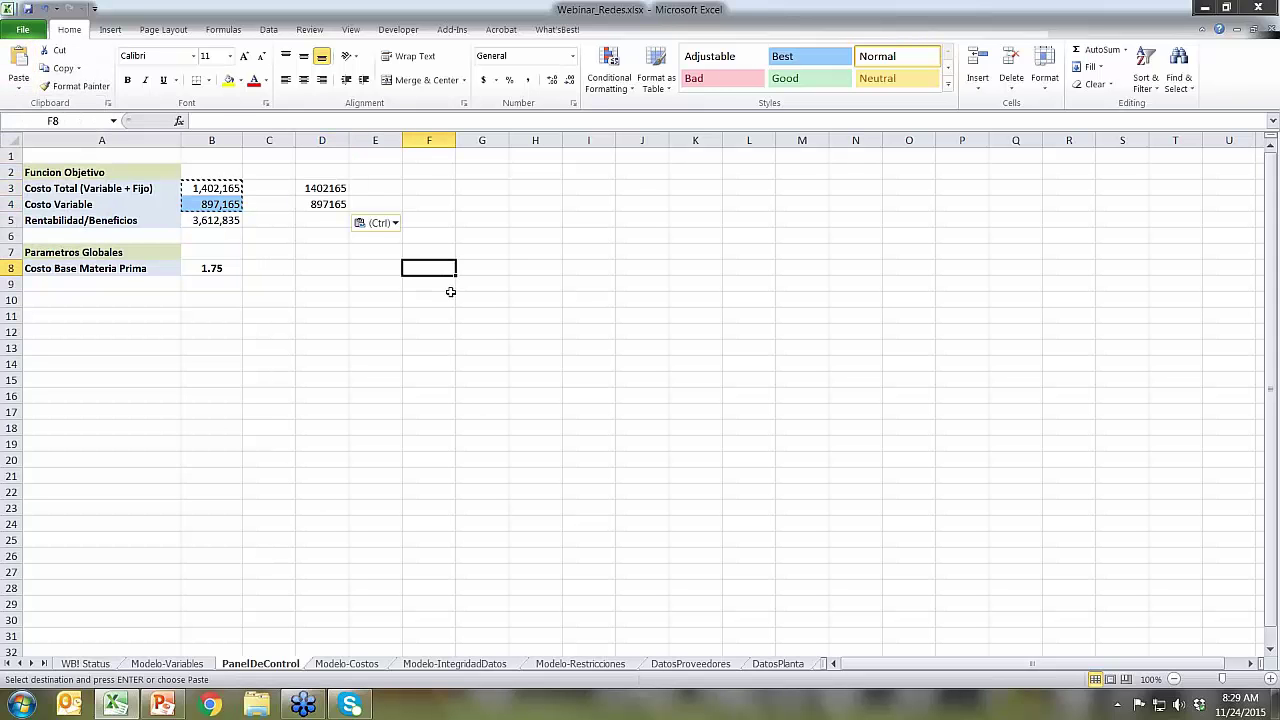
# Solve the model with the Costo Variable objective and compare the new cost results in PanelDeControl with the reference values in column D
pyautogui.click(218, 207)
pyautogui.click(283, 252)
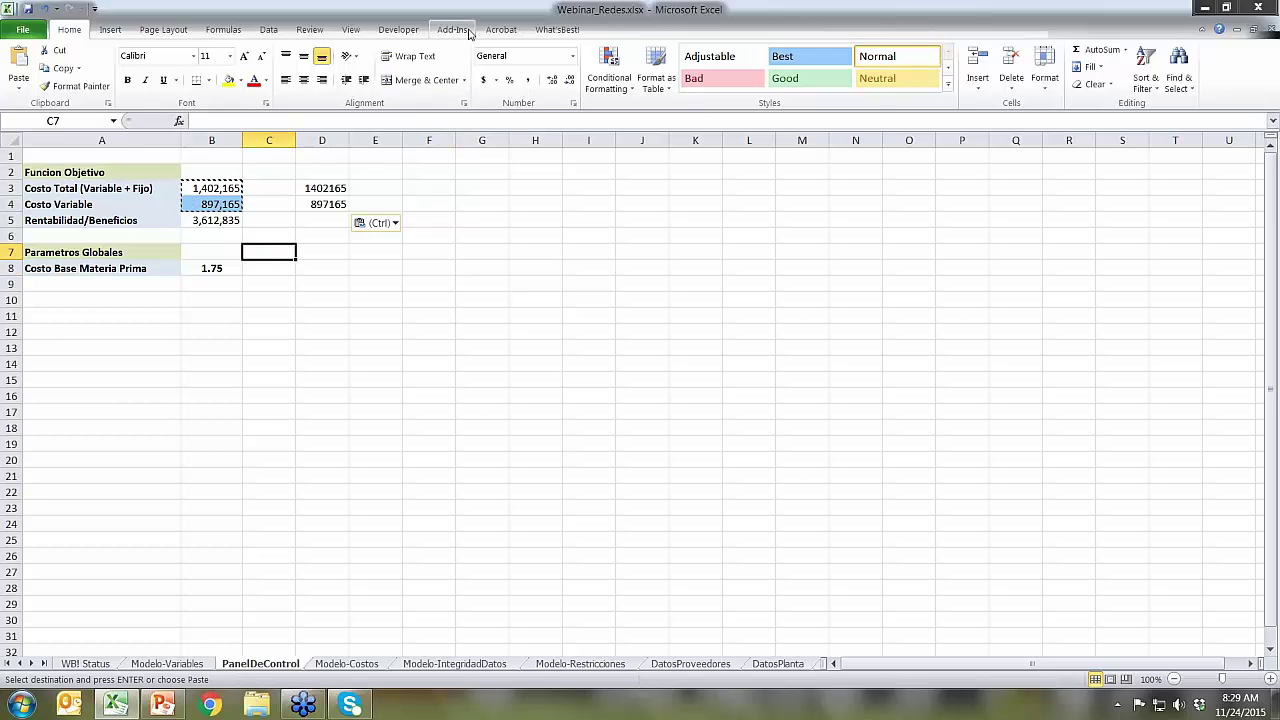
pyautogui.click(552, 30)
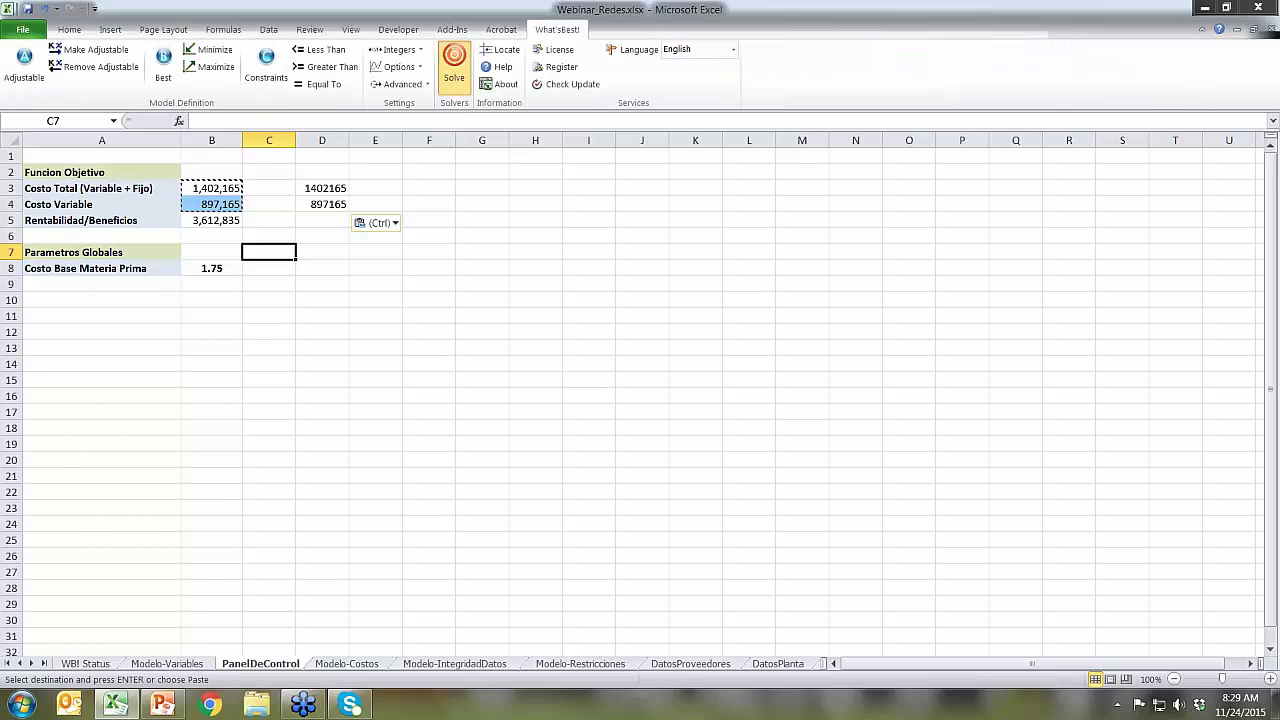
pyautogui.click(454, 62)
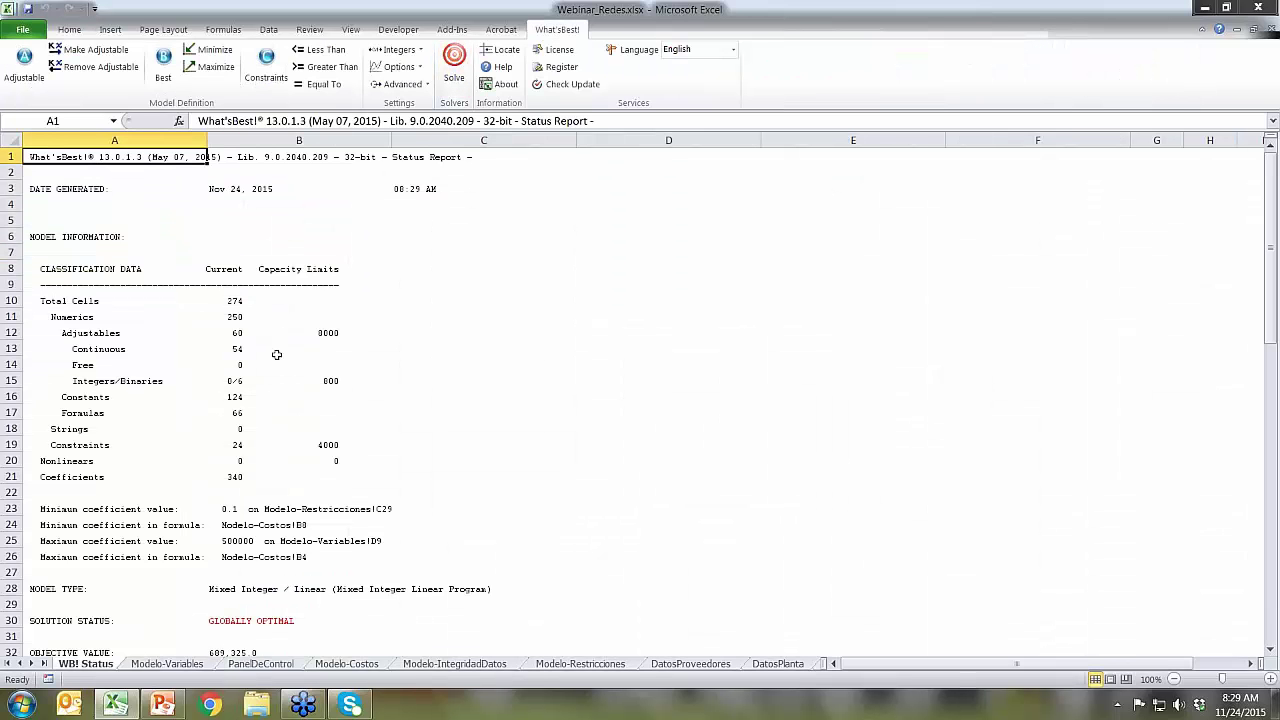
pyautogui.click(230, 666)
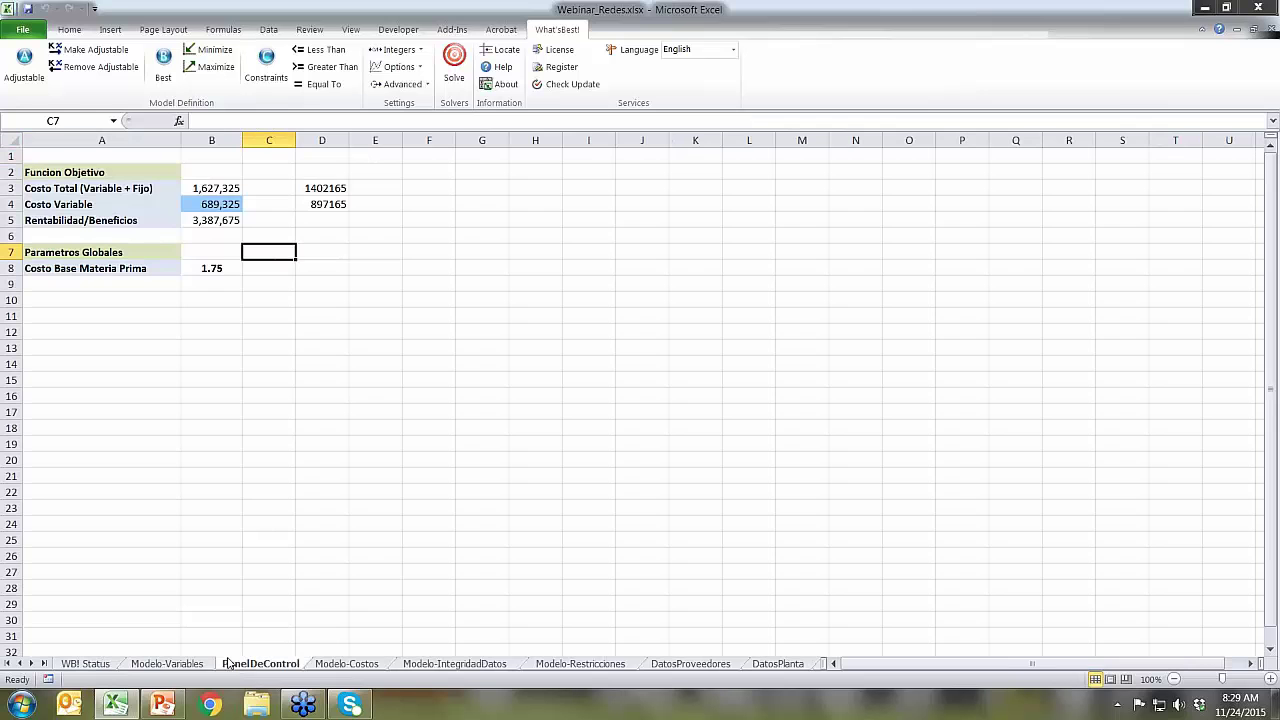
pyautogui.click(202, 192)
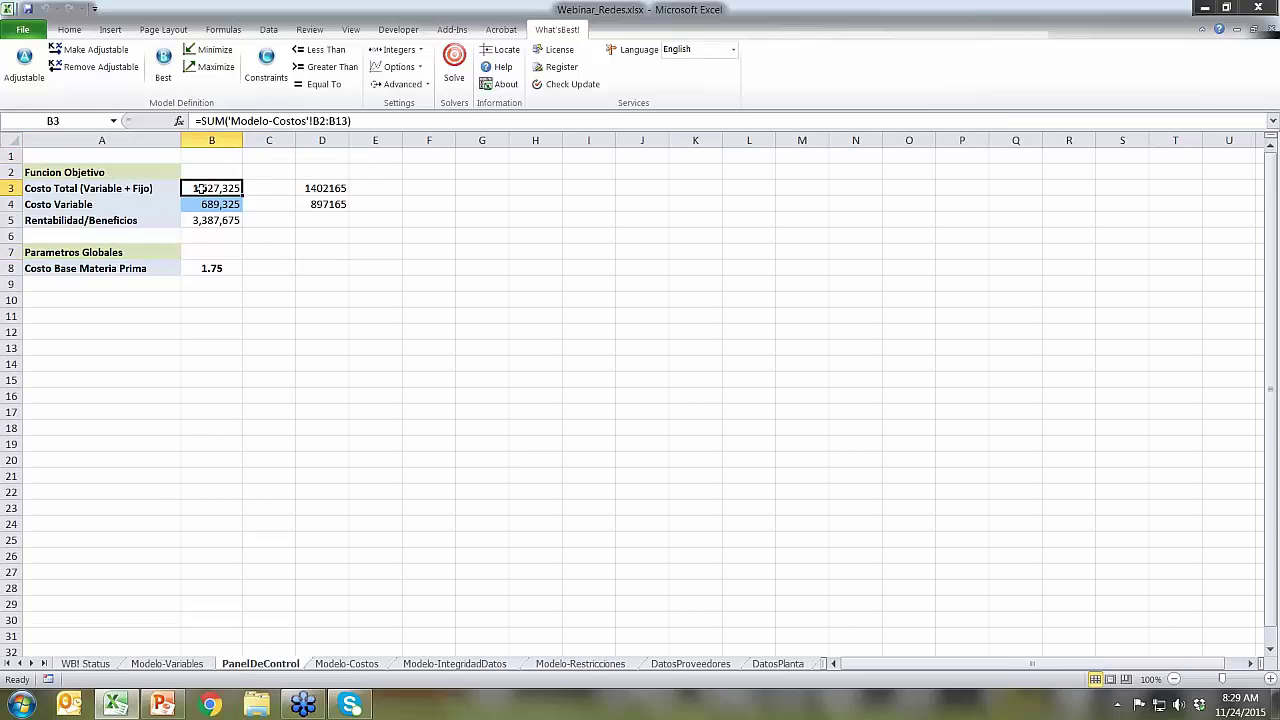
pyautogui.click(322, 190)
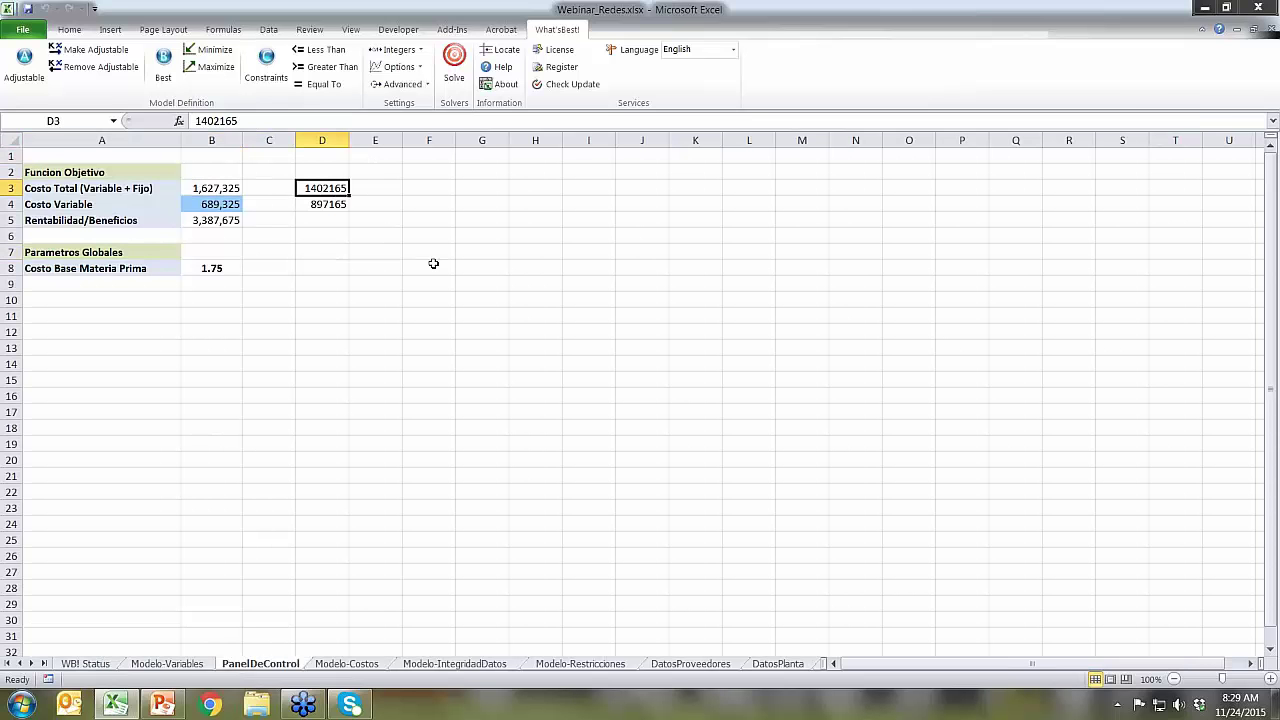
pyautogui.click(222, 203)
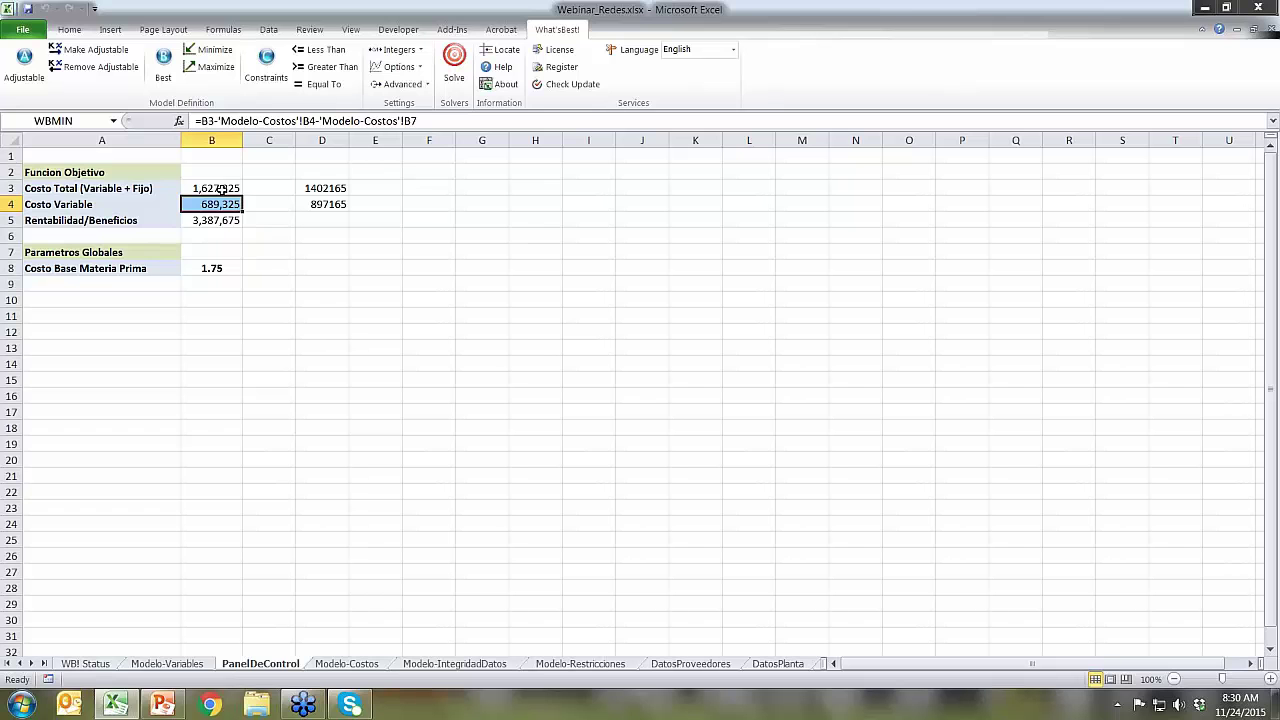
pyautogui.click(220, 188)
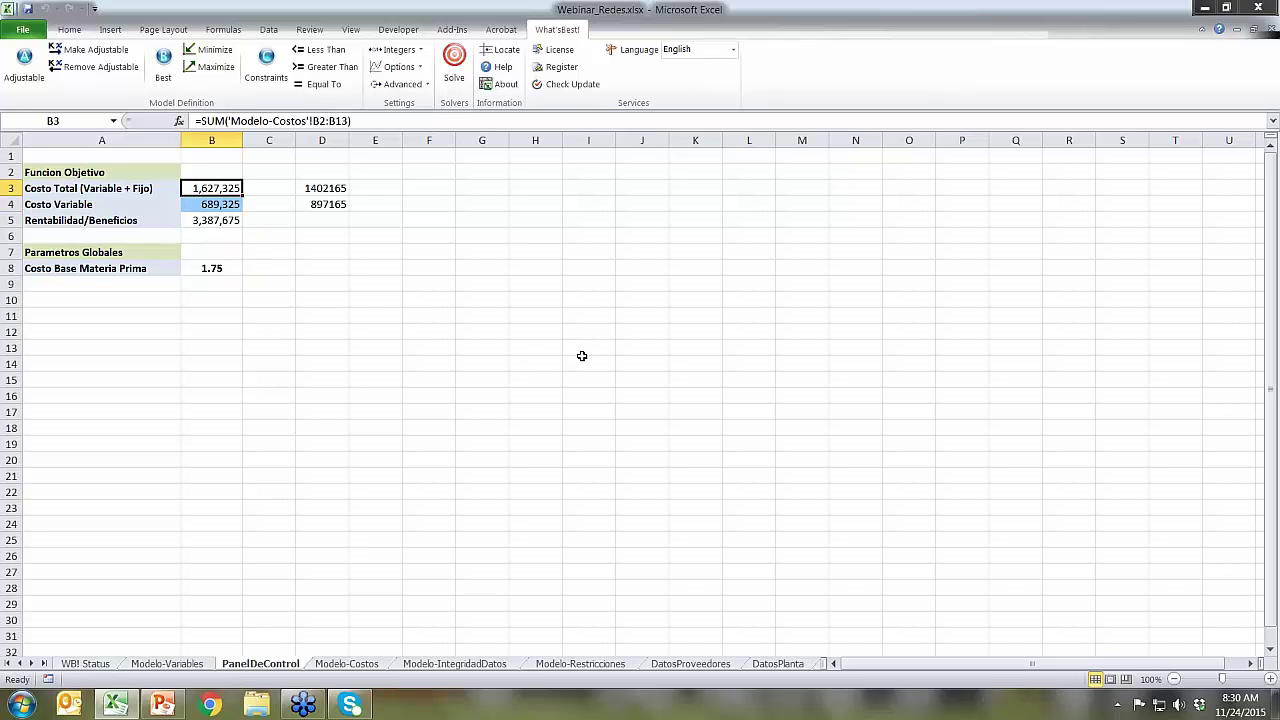
# Inspect the Incluir en Solución? values of the three plants and the Producción of Planta 2 and Planta 3 in Modelo-Variables
pyautogui.click(162, 661)
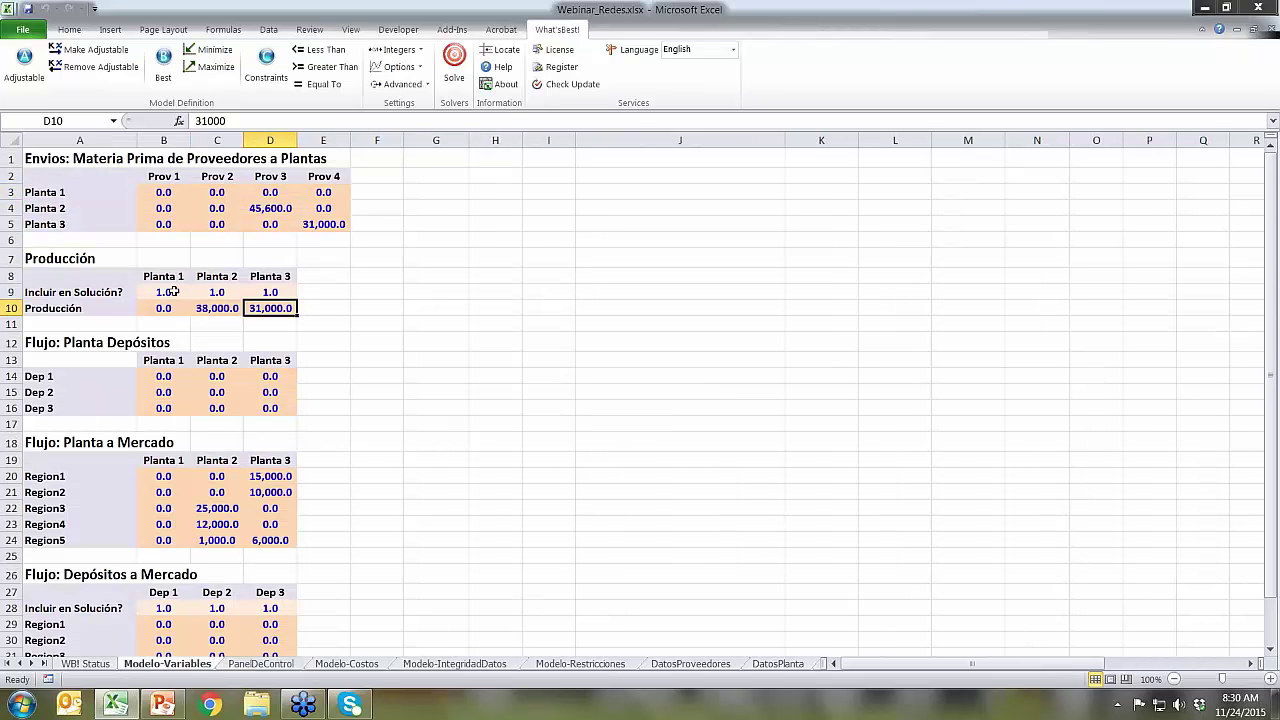
pyautogui.moveTo(174, 291); pyautogui.dragTo(270, 292)
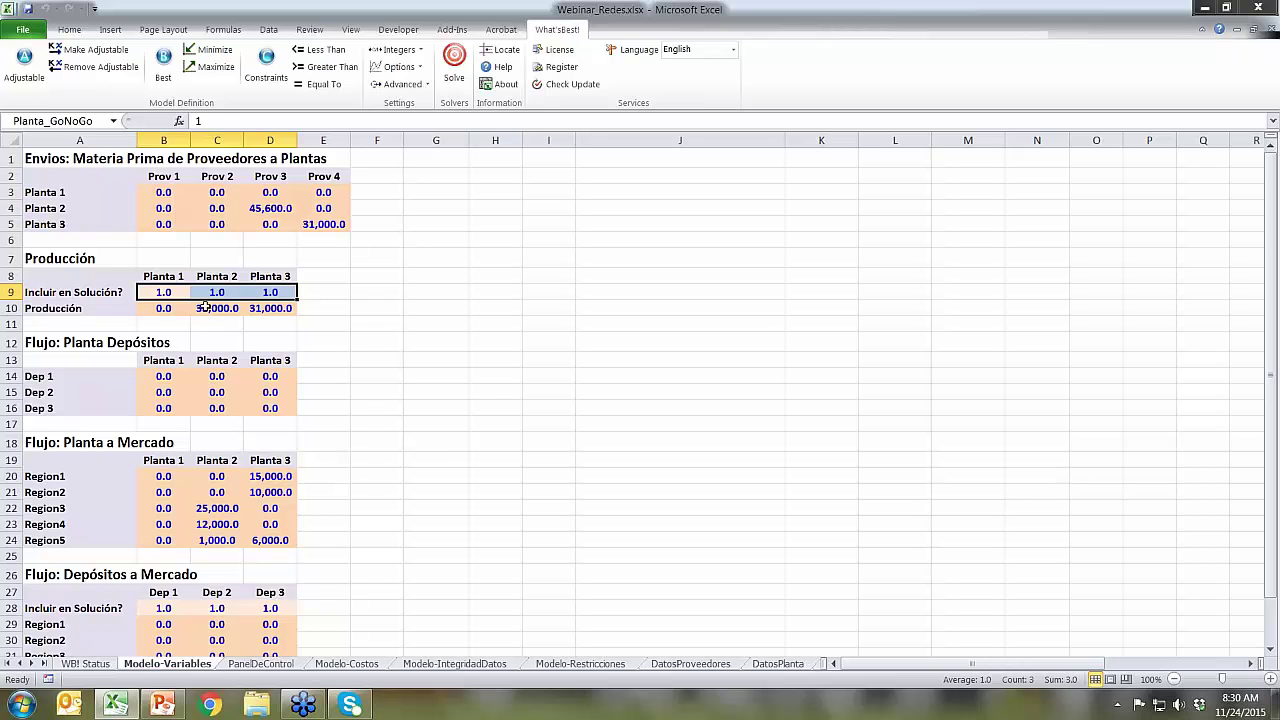
pyautogui.moveTo(204, 308); pyautogui.dragTo(270, 308)
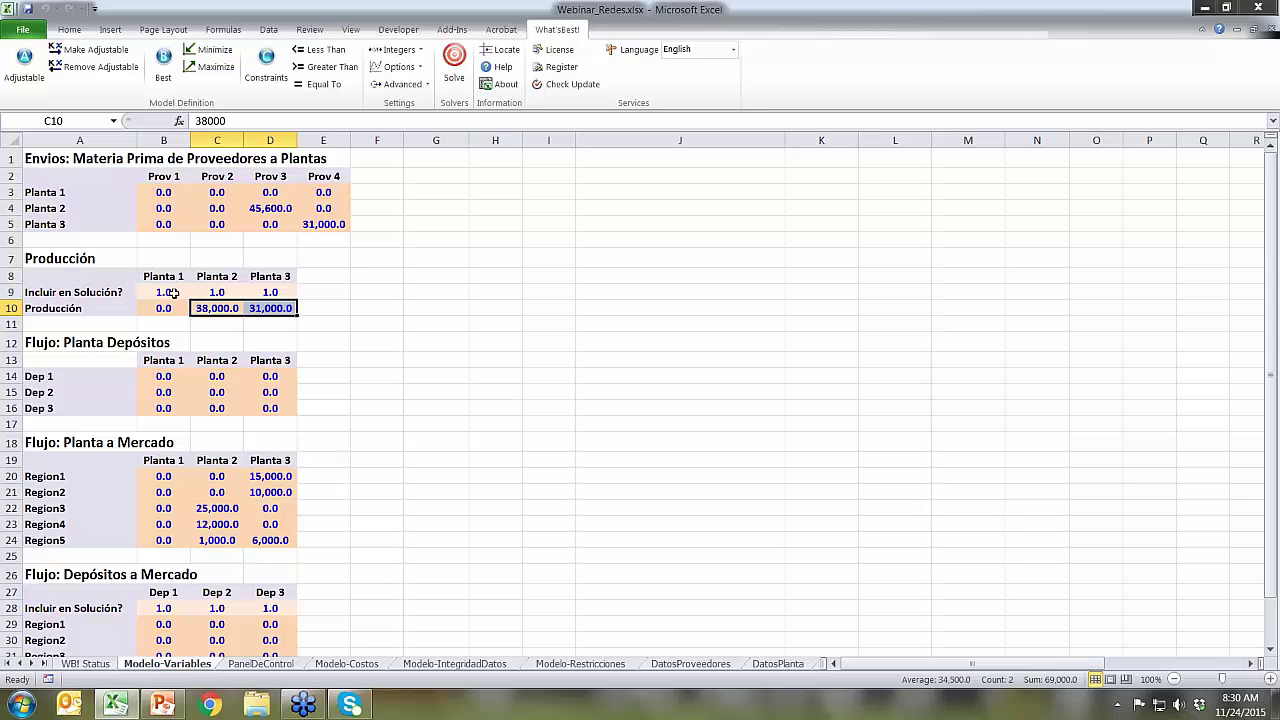
pyautogui.click(217, 308)
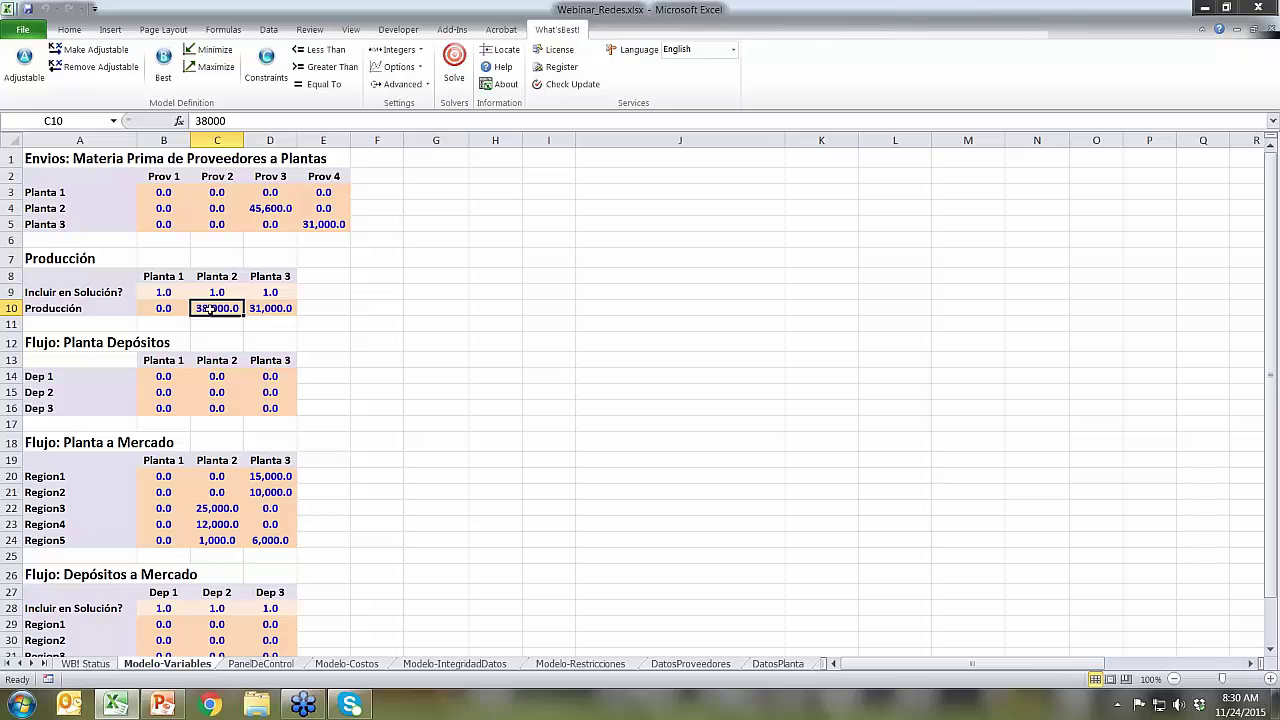
pyautogui.keyDown('shift'); pyautogui.click(265, 312); pyautogui.keyUp('shift')
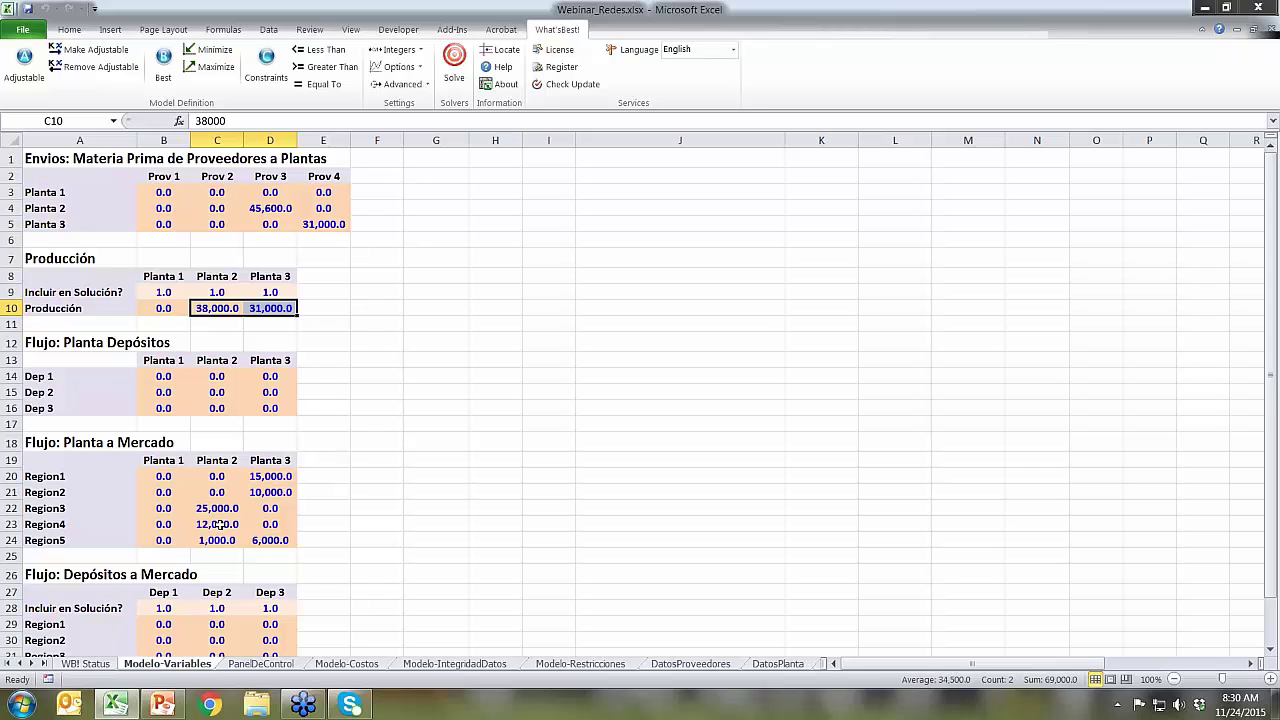
# Review the Planta a Mercado and Depósitos a Mercado flow tables in Modelo-Variables
pyautogui.click(1270, 651)
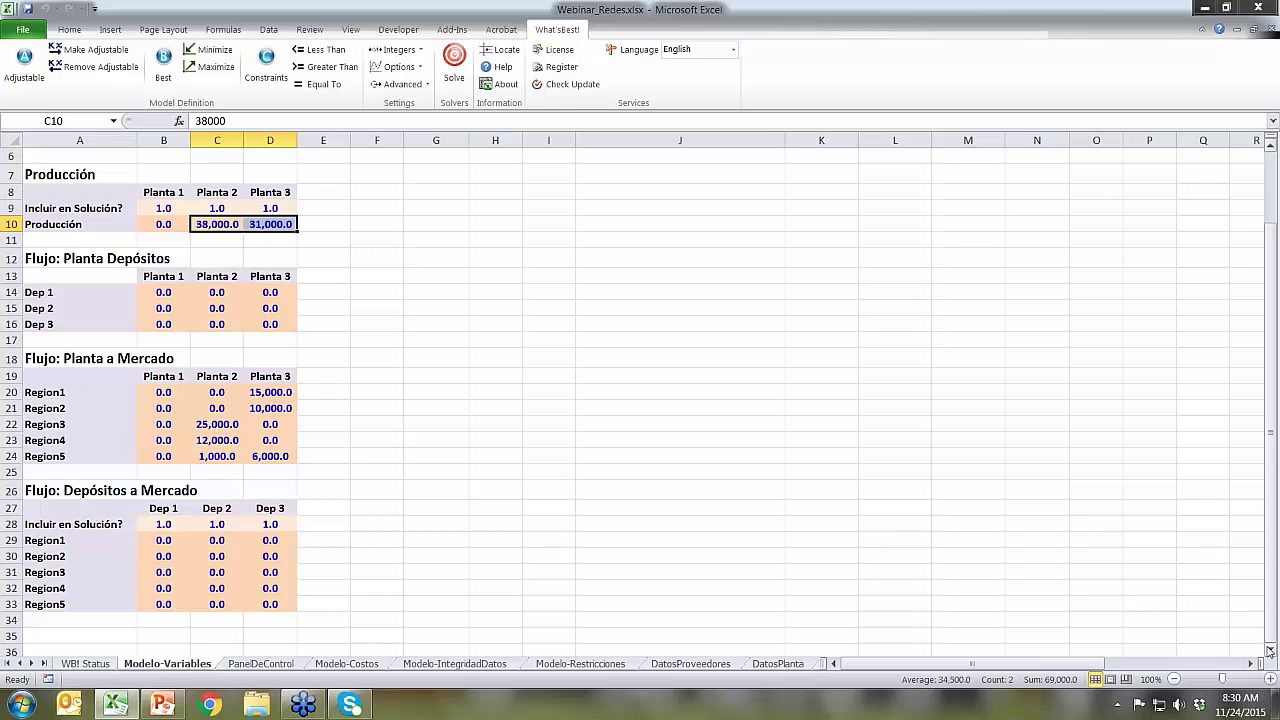
pyautogui.click(1270, 651)
pyautogui.click(1270, 651)
pyautogui.click(1270, 651)
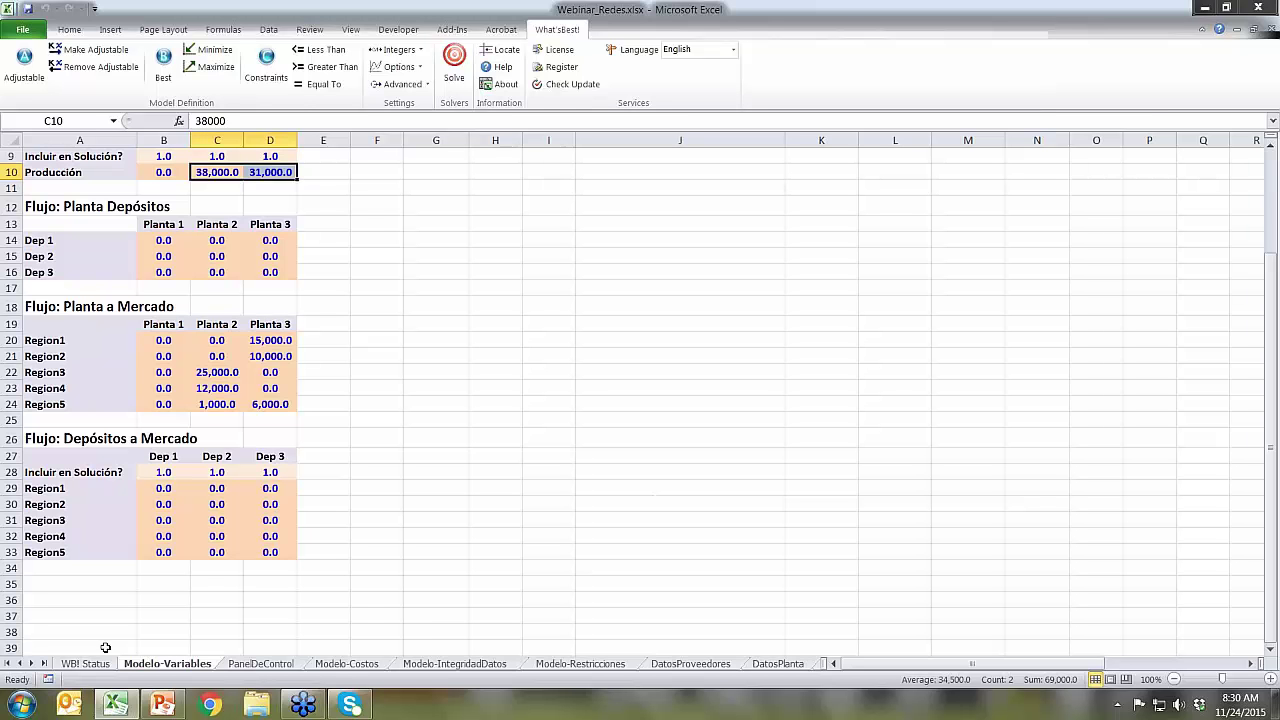
# In DatosFlete, set the plant-to-market freight costs for Region3 to 15 from Planta 1, 15 from Planta 2 and 12 from Planta 3
pyautogui.click(33, 664)
pyautogui.click(33, 664)
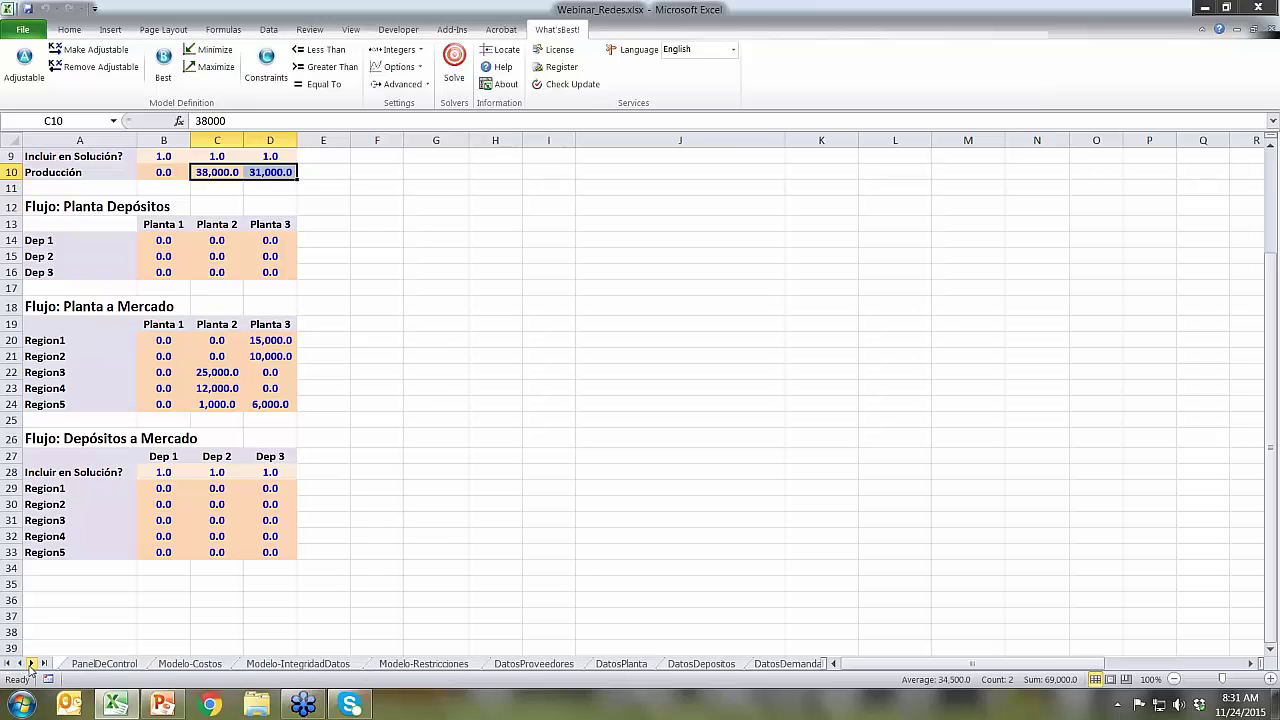
pyautogui.click(33, 664)
pyautogui.click(33, 664)
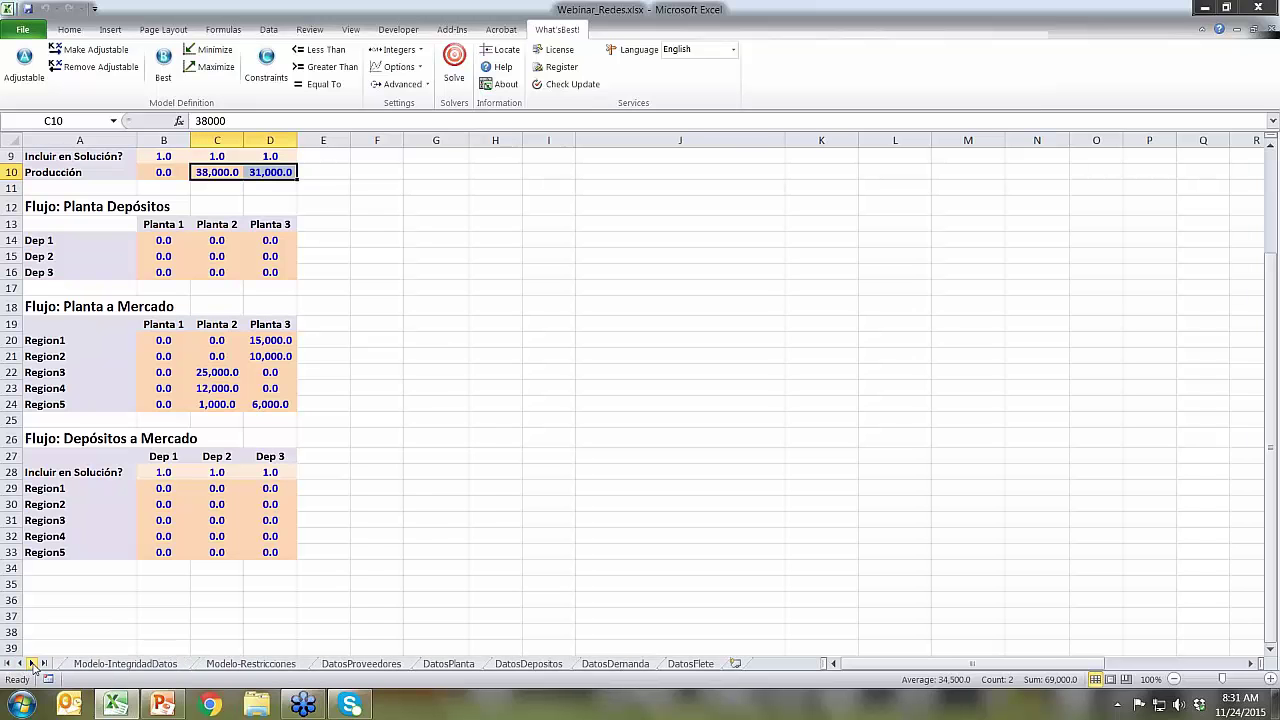
pyautogui.click(717, 665)
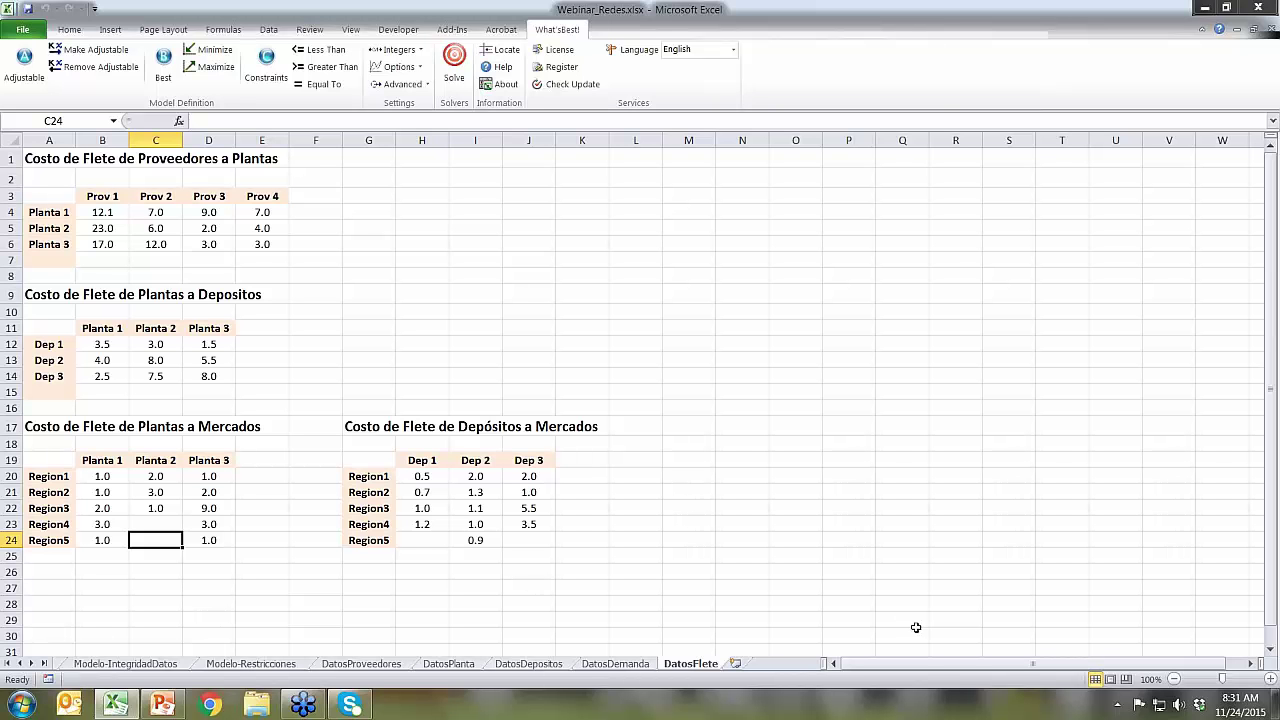
pyautogui.click(104, 507)
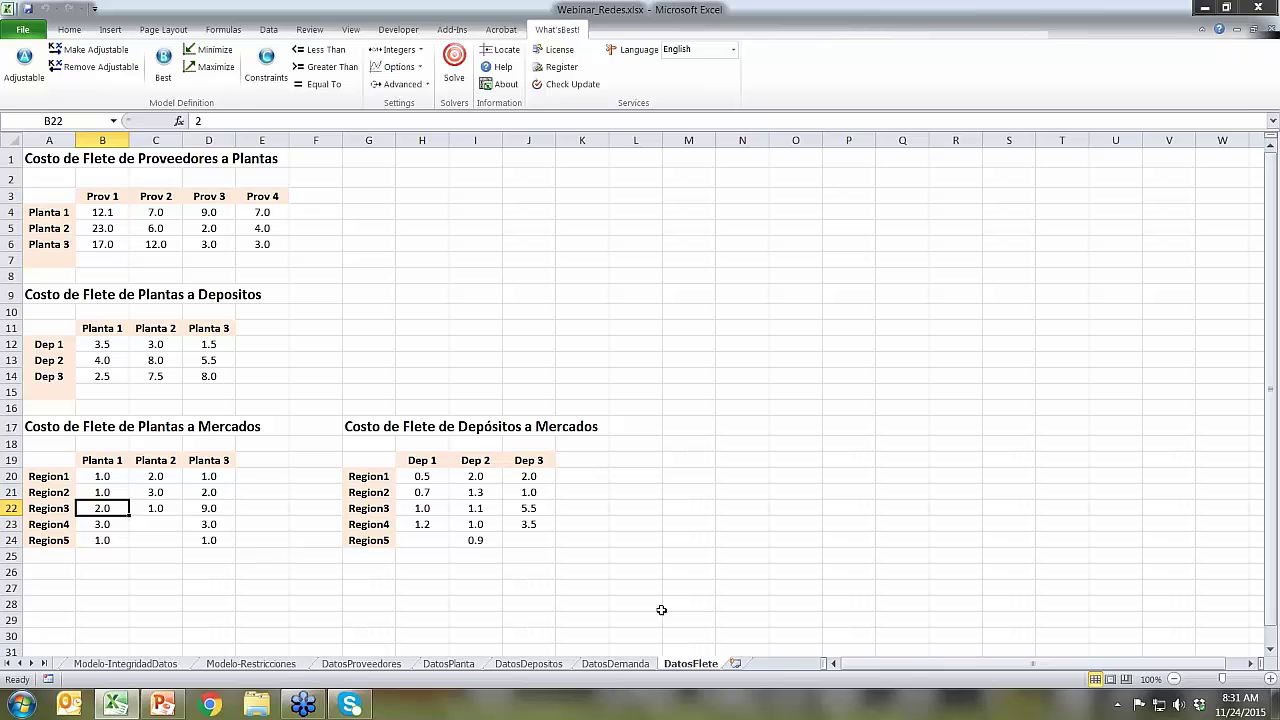
pyautogui.write('15')
pyautogui.press('Tab')
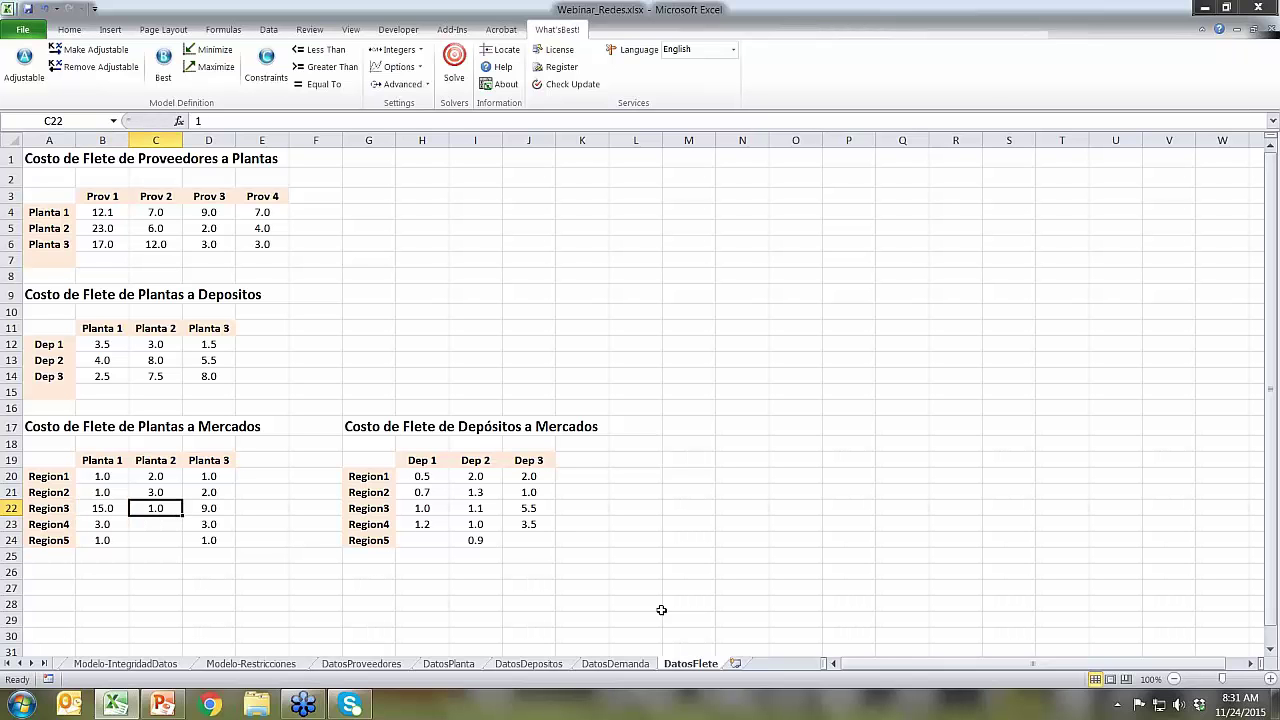
pyautogui.write('15')
pyautogui.press('Tab')
pyautogui.write('1')
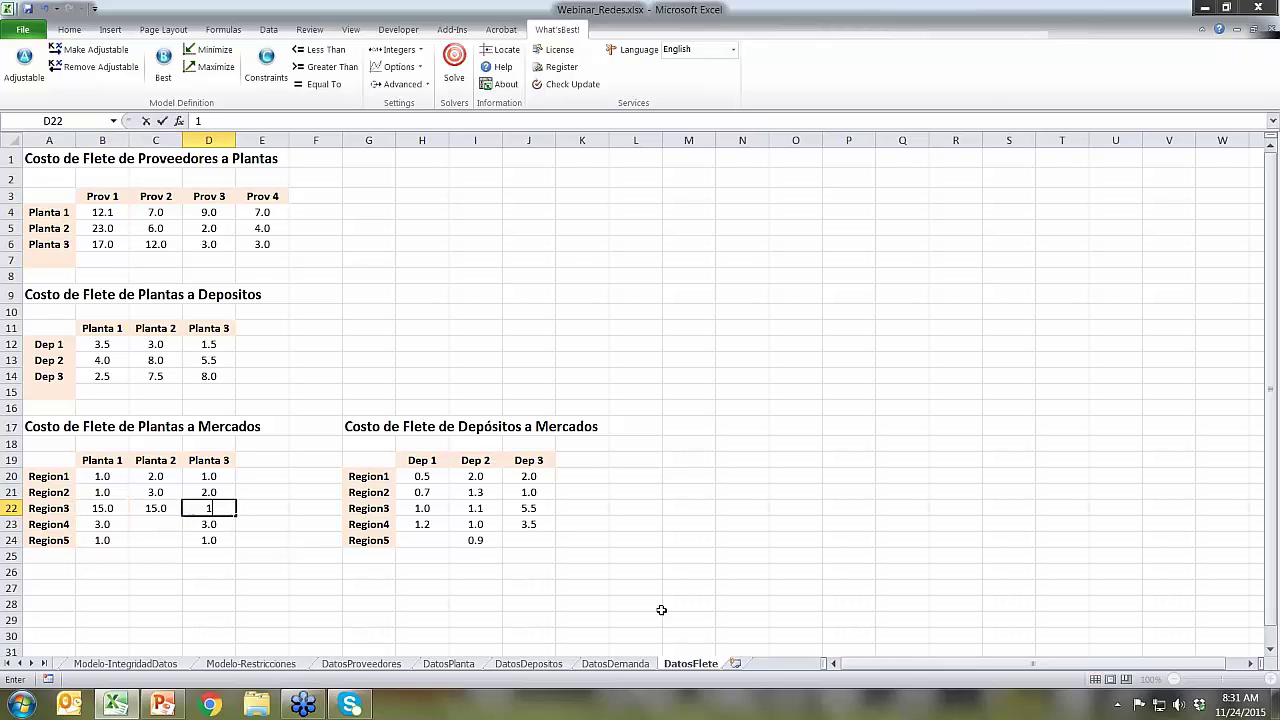
pyautogui.write('2')
pyautogui.press('Tab')
pyautogui.press('Left')
pyautogui.press('Left')
pyautogui.press('Left')
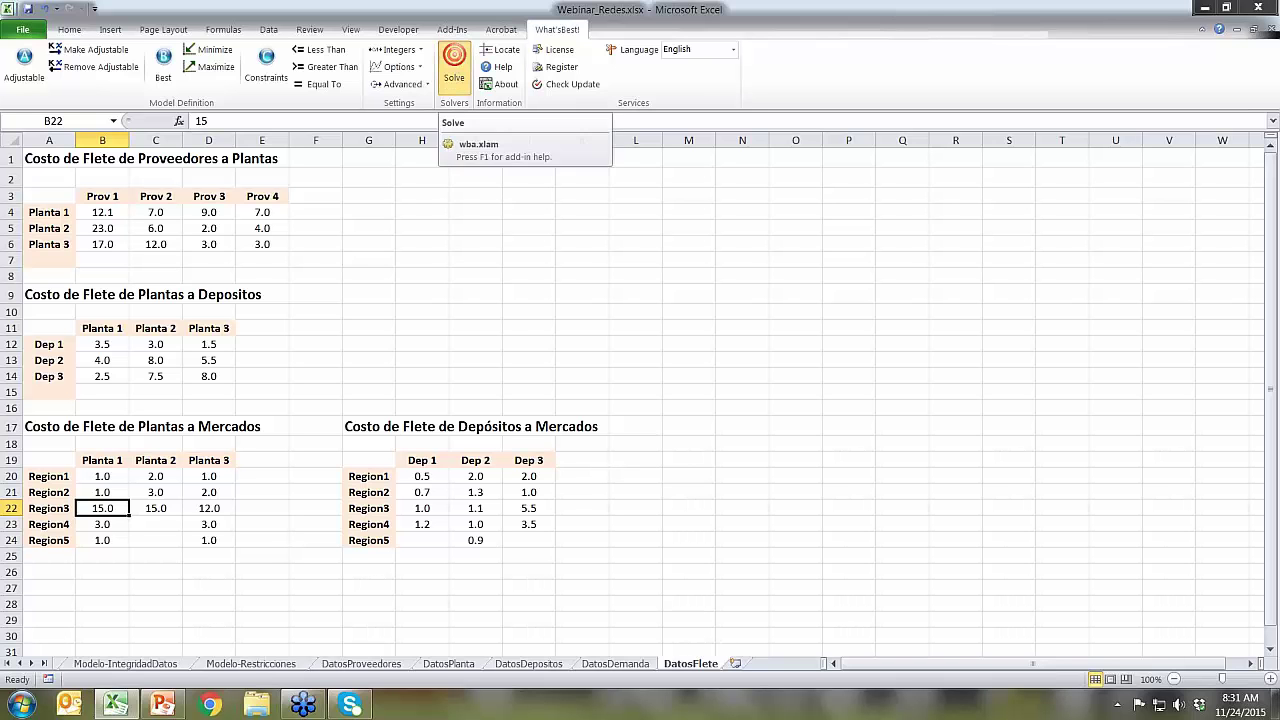
# Solve the model with the new freight costs and examine the depot and plant flows to Region3 in Modelo-Variables
pyautogui.click(456, 78)
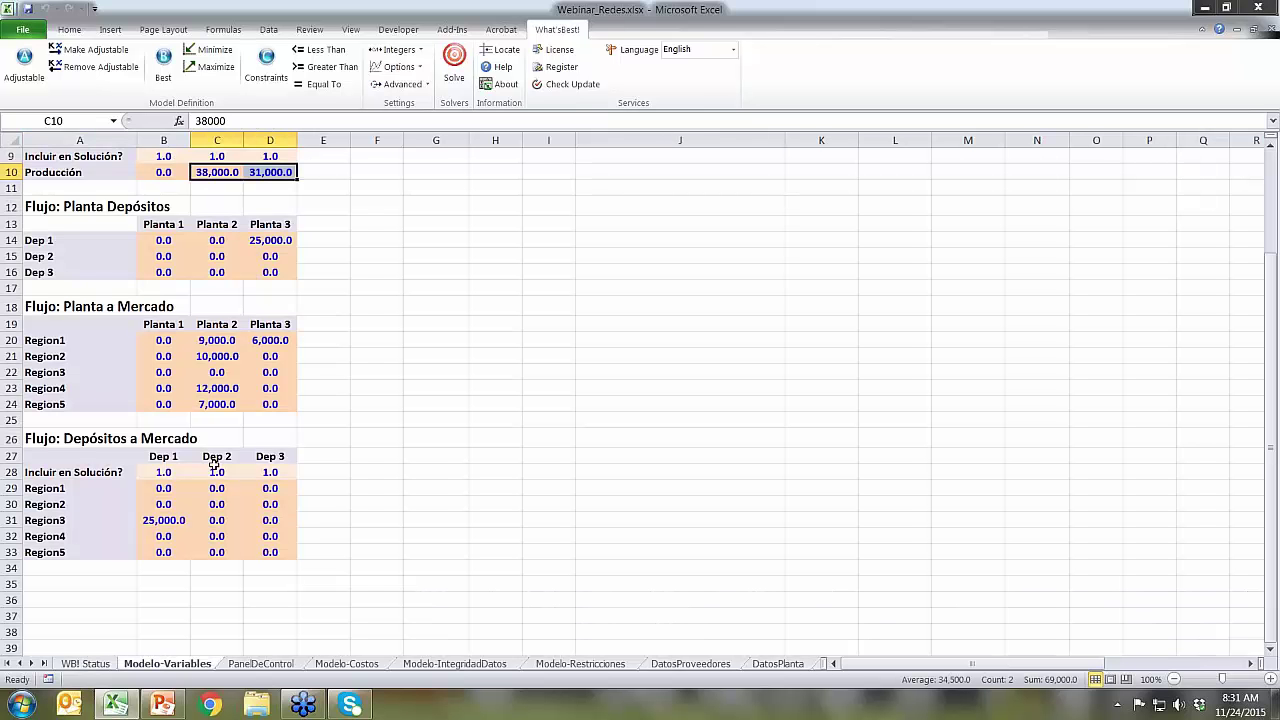
pyautogui.click(160, 521)
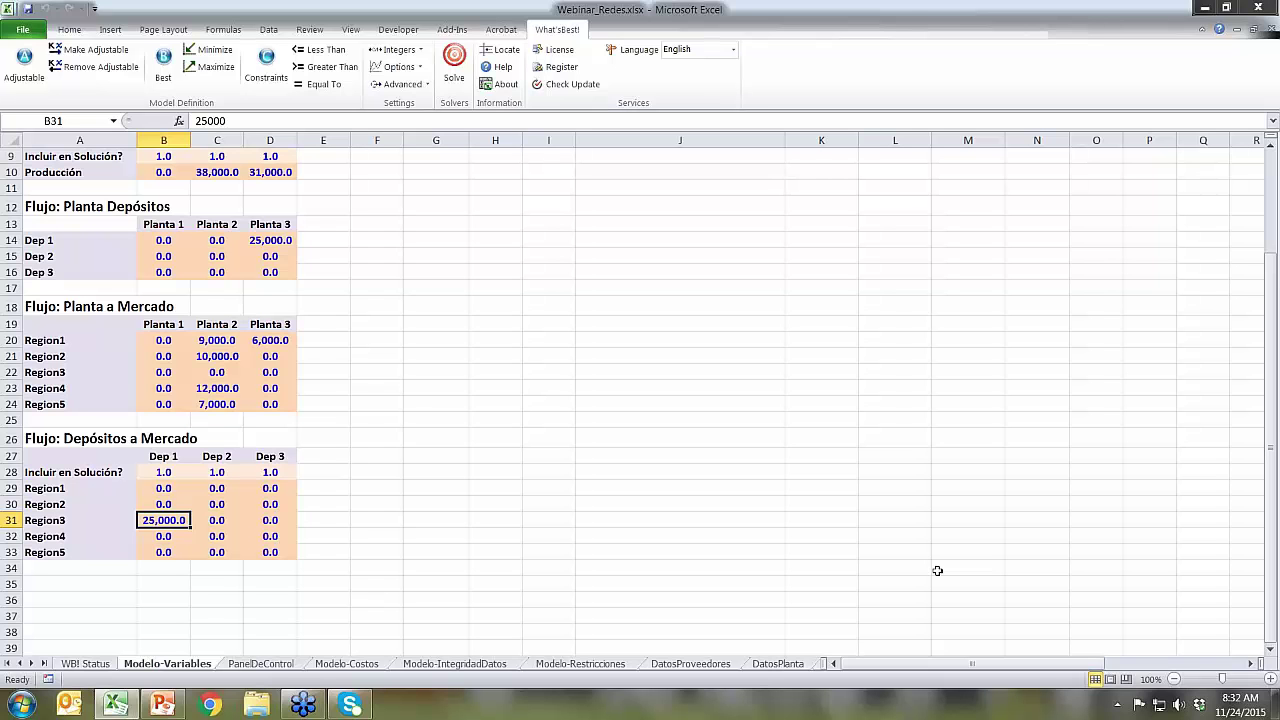
pyautogui.moveTo(150, 372); pyautogui.dragTo(318, 376)
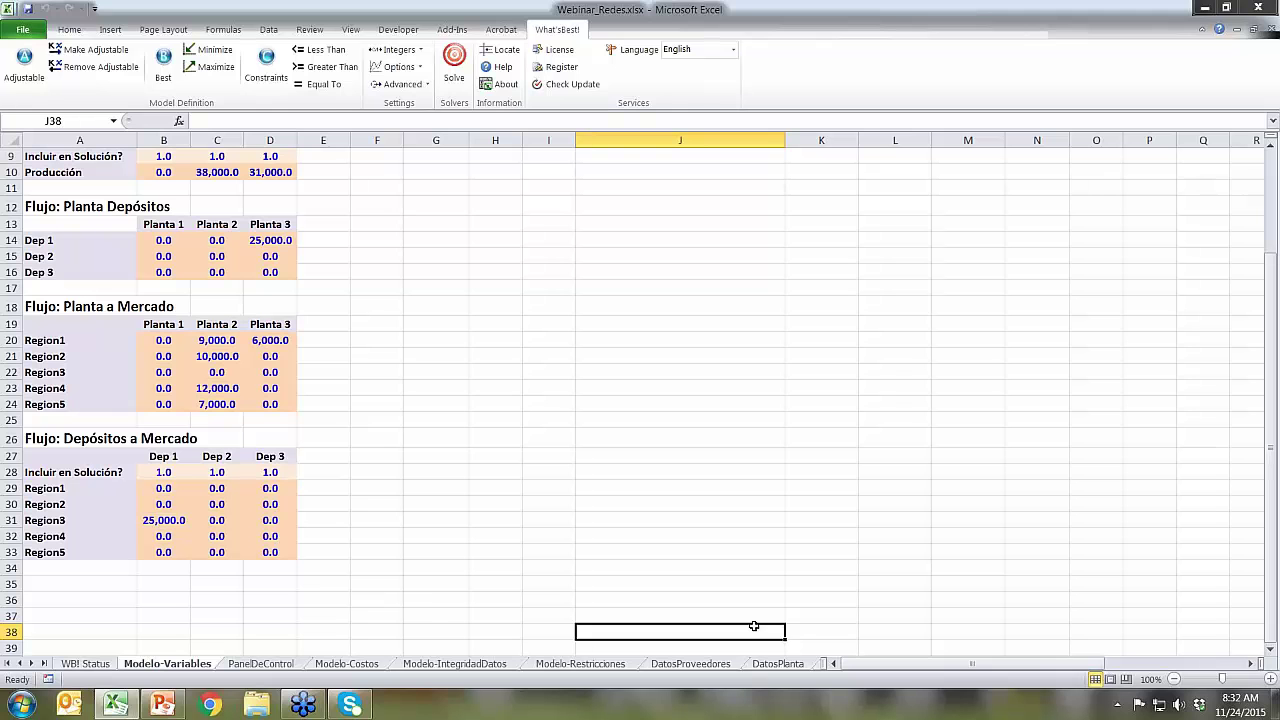
pyautogui.click(427, 610)
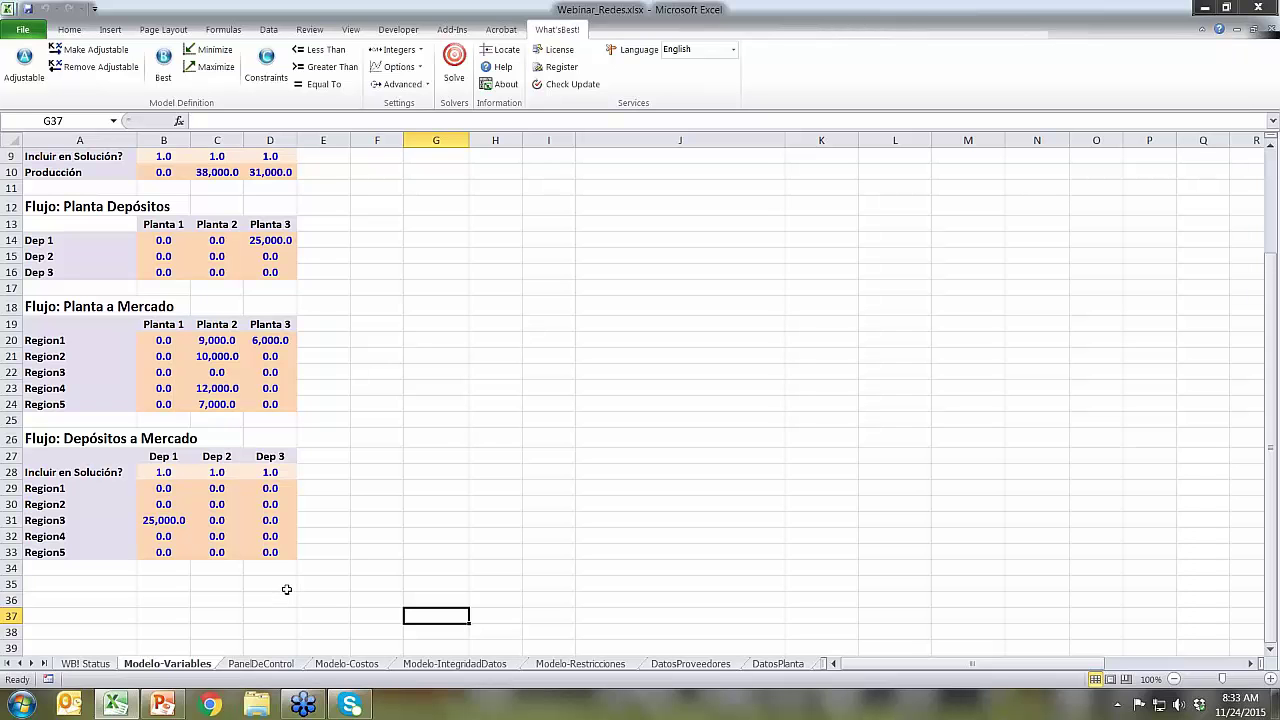
# Switch to the Webinar_RedesExcel.pptx presentation in PowerPoint, start the slide show from the current slide and advance to slide 7
pyautogui.click(165, 706)
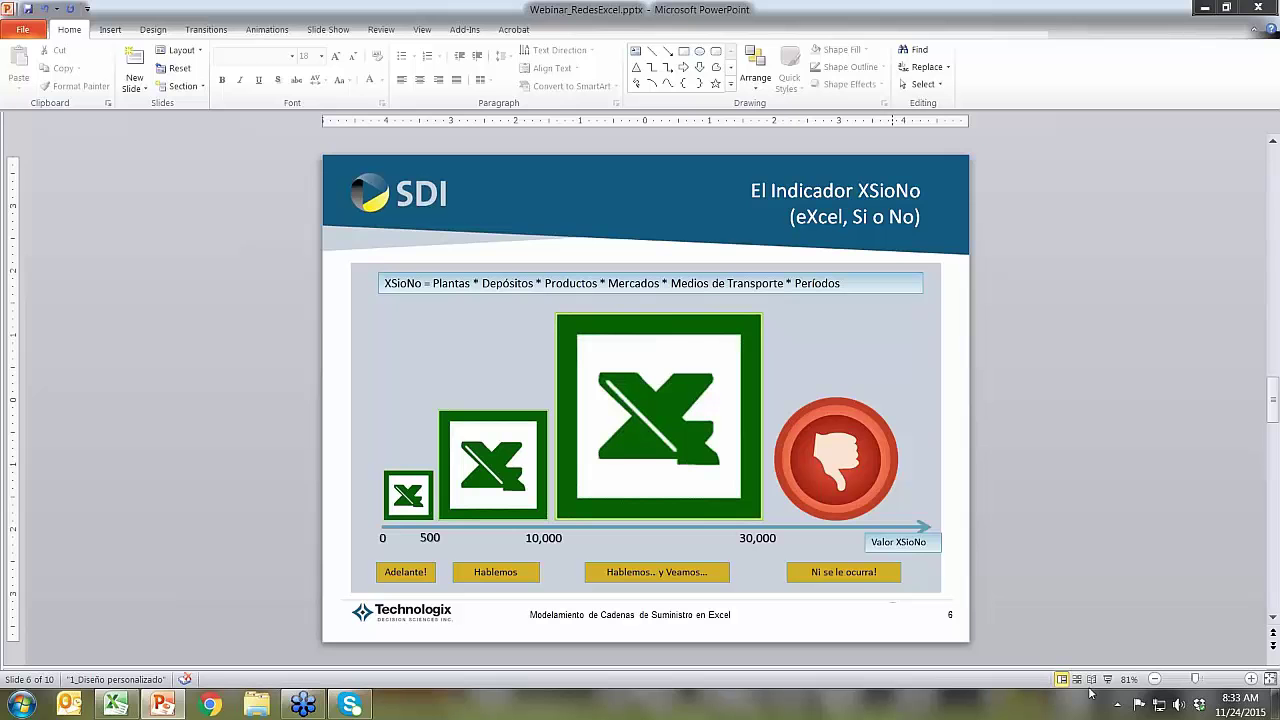
pyautogui.click(1108, 680)
pyautogui.press('Right')
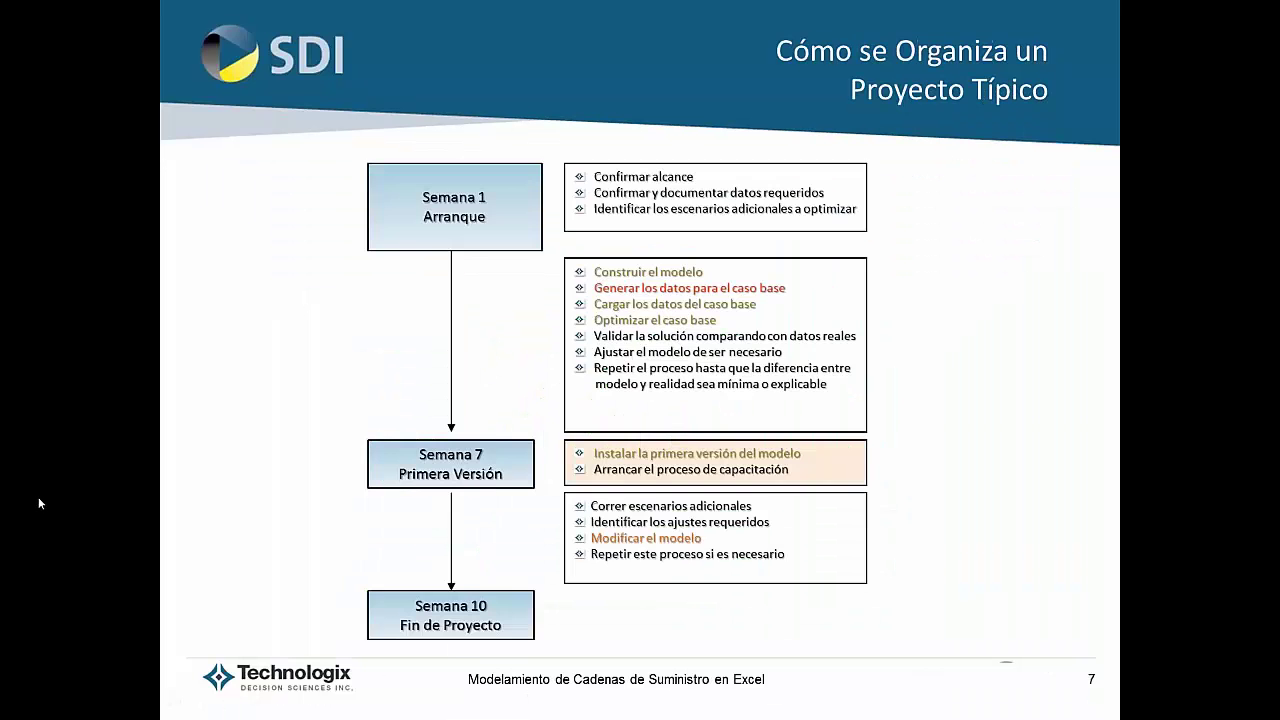